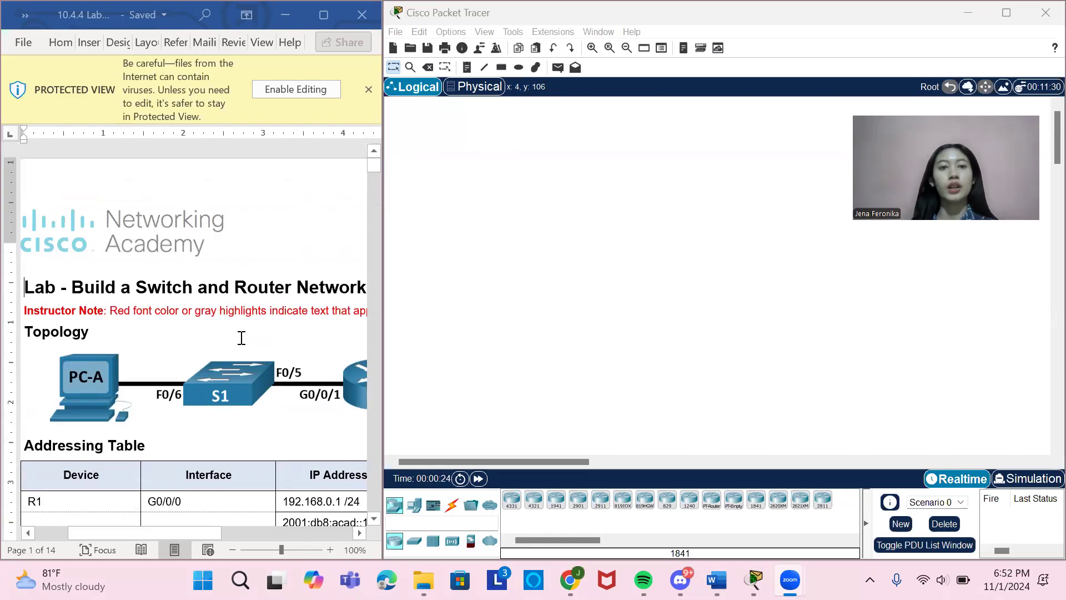
Examine the lab document's topology diagram and addressing table for the required devices, interfaces and IP addresses.
{"action": "scroll", "coordinate": [242, 338], "scroll_direction": "right", "scroll_amount": 2}
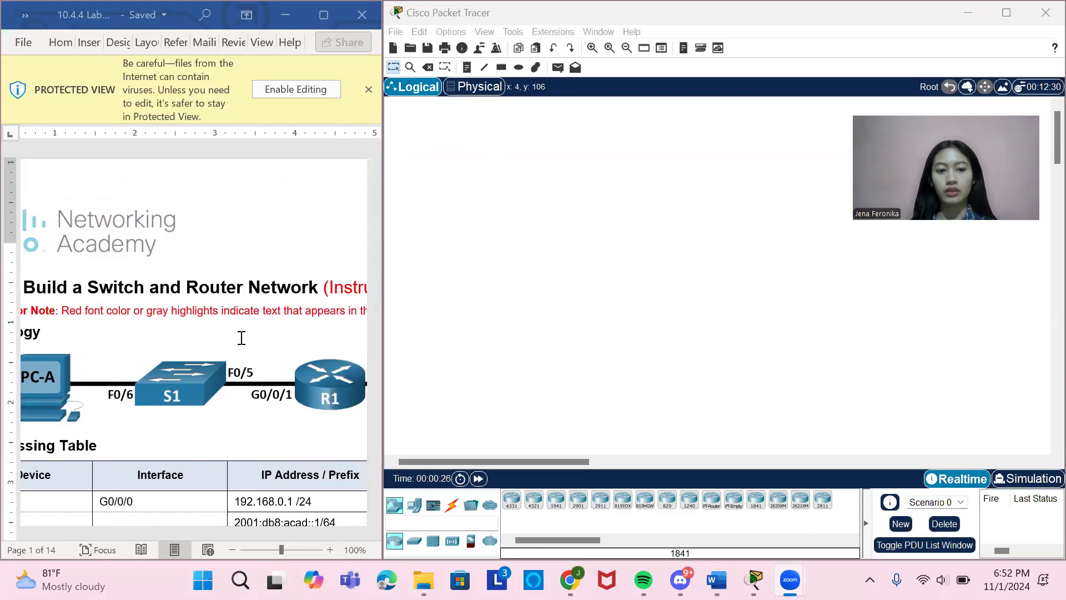
{"action": "scroll", "coordinate": [241, 338], "scroll_direction": "left", "scroll_amount": 2}
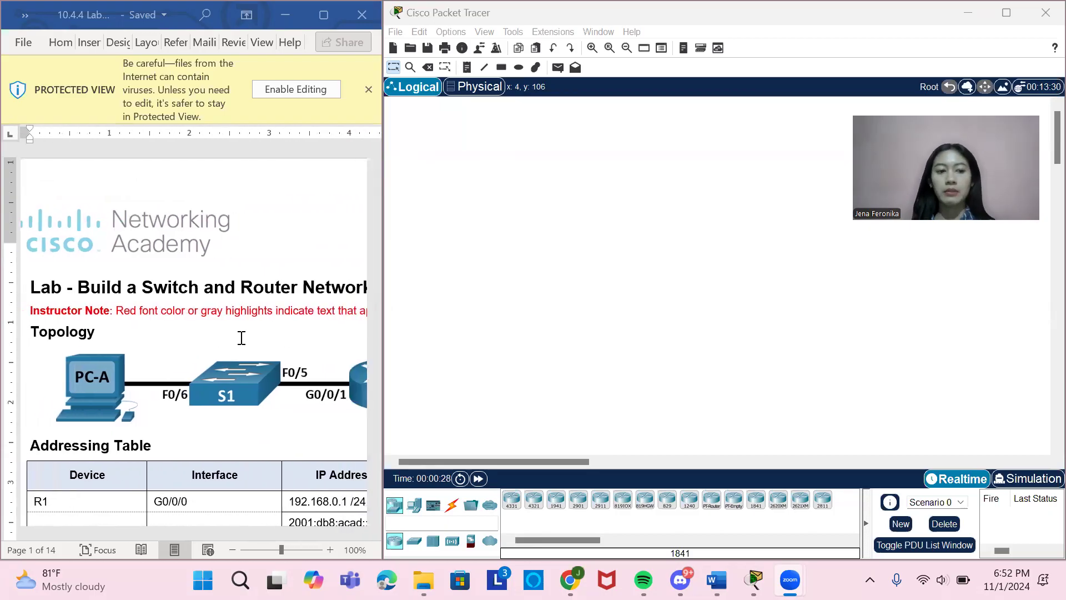
{"action": "scroll", "coordinate": [242, 338], "scroll_direction": "down", "scroll_amount": 3}
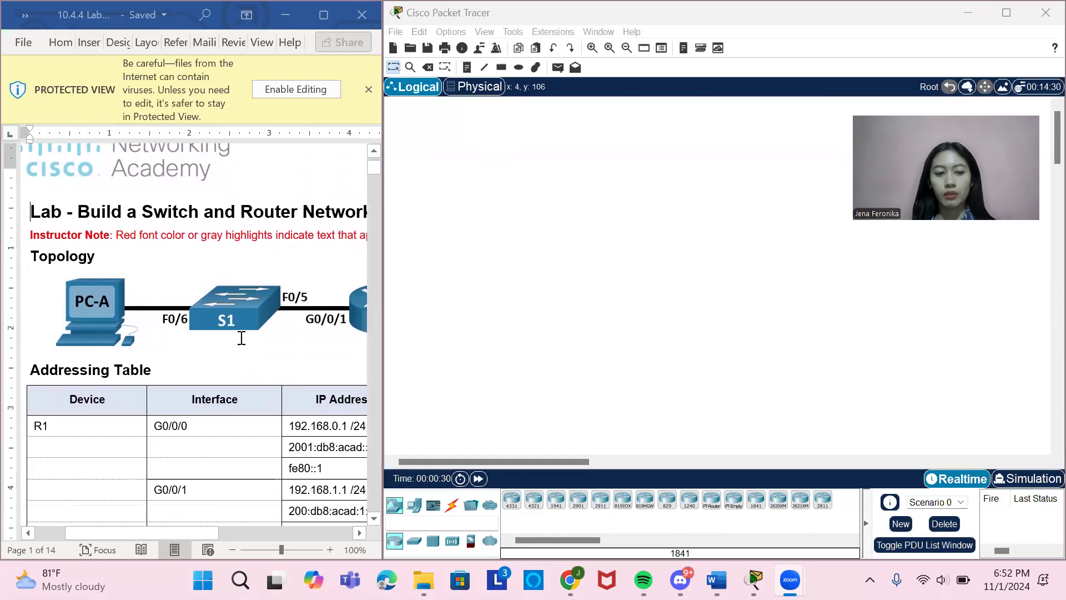
{"action": "scroll", "coordinate": [242, 337], "scroll_direction": "down", "scroll_amount": 3}
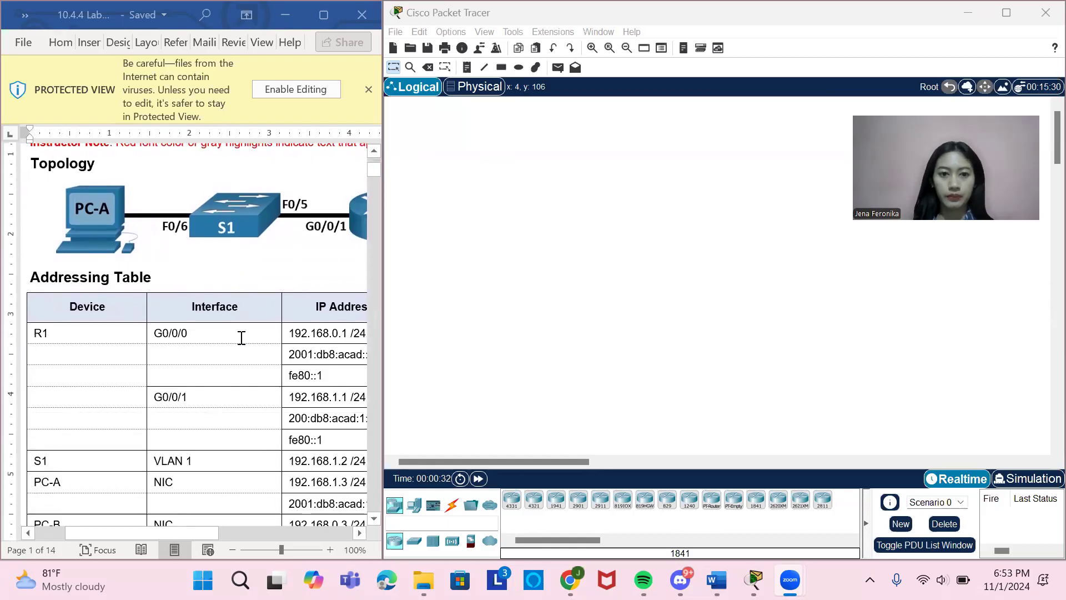
{"action": "scroll", "coordinate": [242, 337], "scroll_direction": "up", "scroll_amount": 3}
{"action": "mouse_move", "coordinate": [381, 348]}
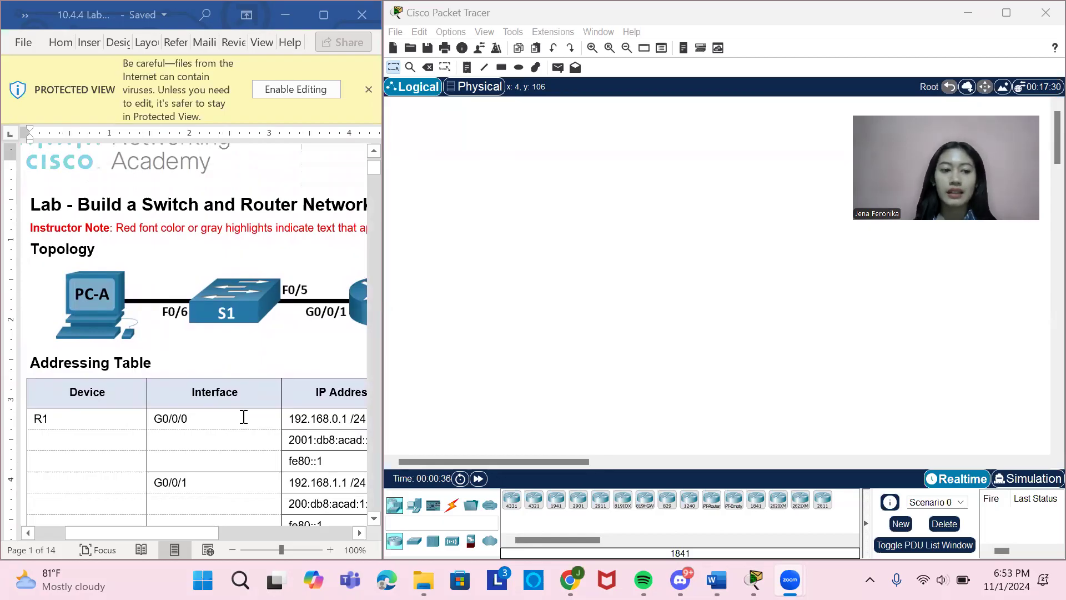
{"action": "scroll", "coordinate": [243, 417], "scroll_direction": "right", "scroll_amount": 5}
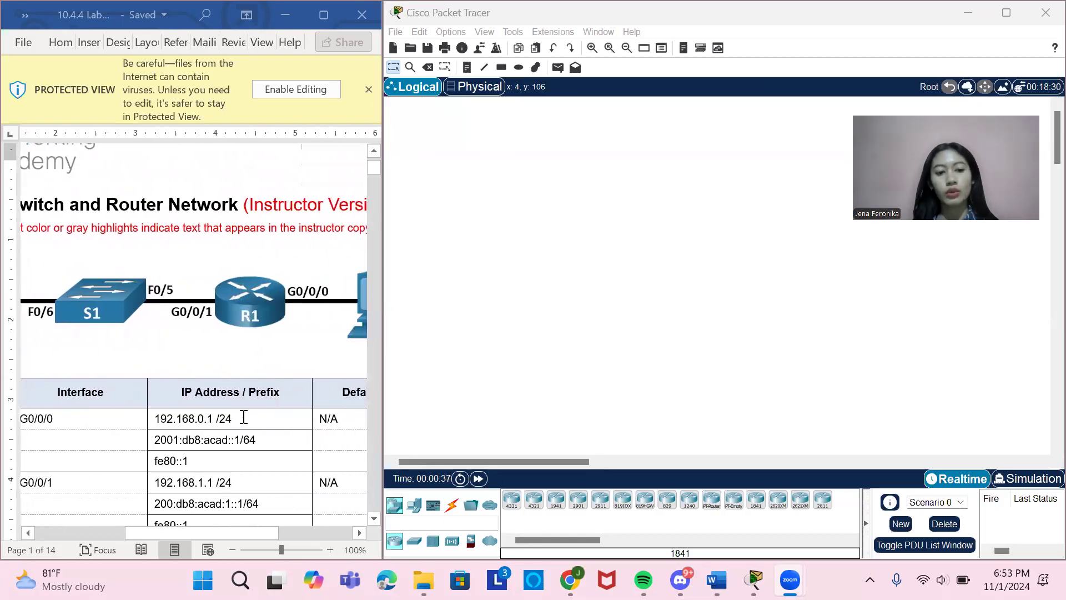
{"action": "scroll", "coordinate": [243, 417], "scroll_direction": "left", "scroll_amount": 3}
{"action": "scroll", "coordinate": [243, 416], "scroll_direction": "left", "scroll_amount": 2}
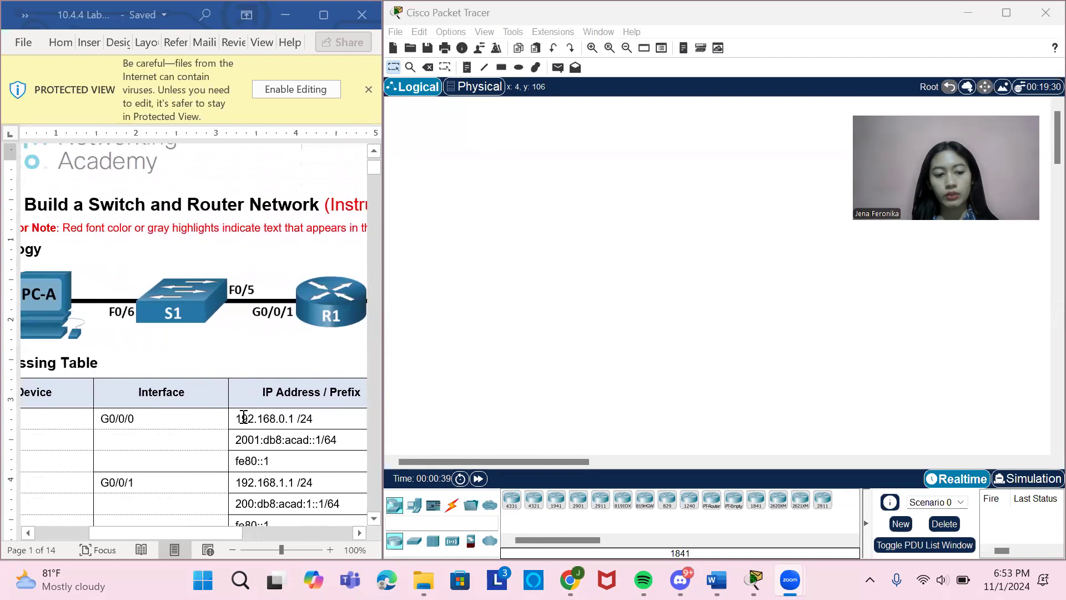
{"action": "scroll", "coordinate": [280, 460], "scroll_direction": "right", "scroll_amount": 3}
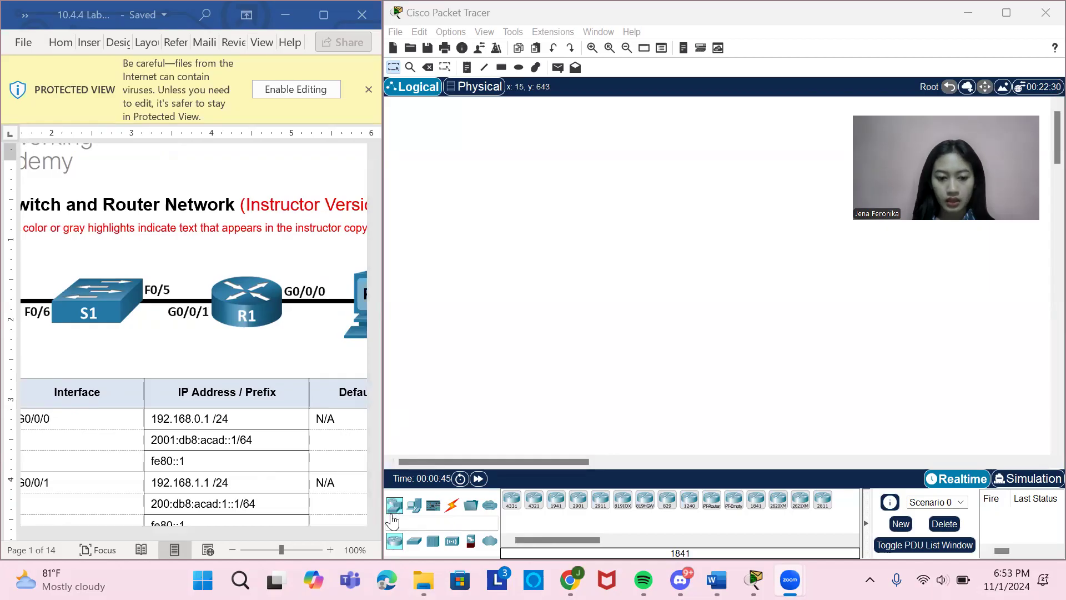
Switch to Packet Tracer and place two PC-PT end devices in the logical workspace, leaving a wide gap between them.
{"action": "left_click", "coordinate": [414, 505]}
{"action": "left_click_drag", "start_coordinate": [512, 506], "coordinate": [523, 271]}
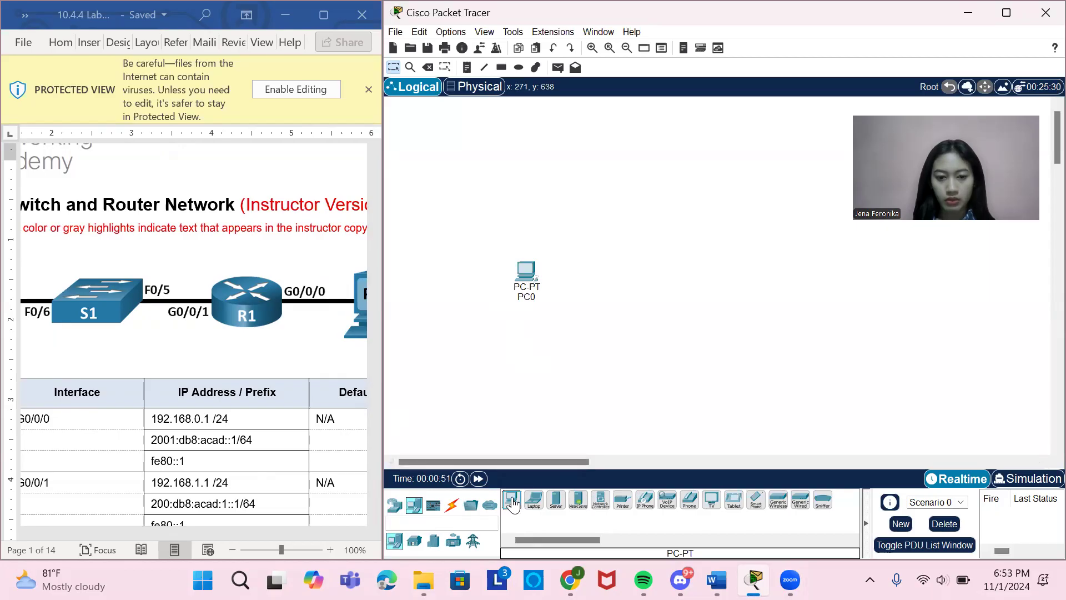
{"action": "left_click_drag", "start_coordinate": [786, 282], "coordinate": [785, 278]}
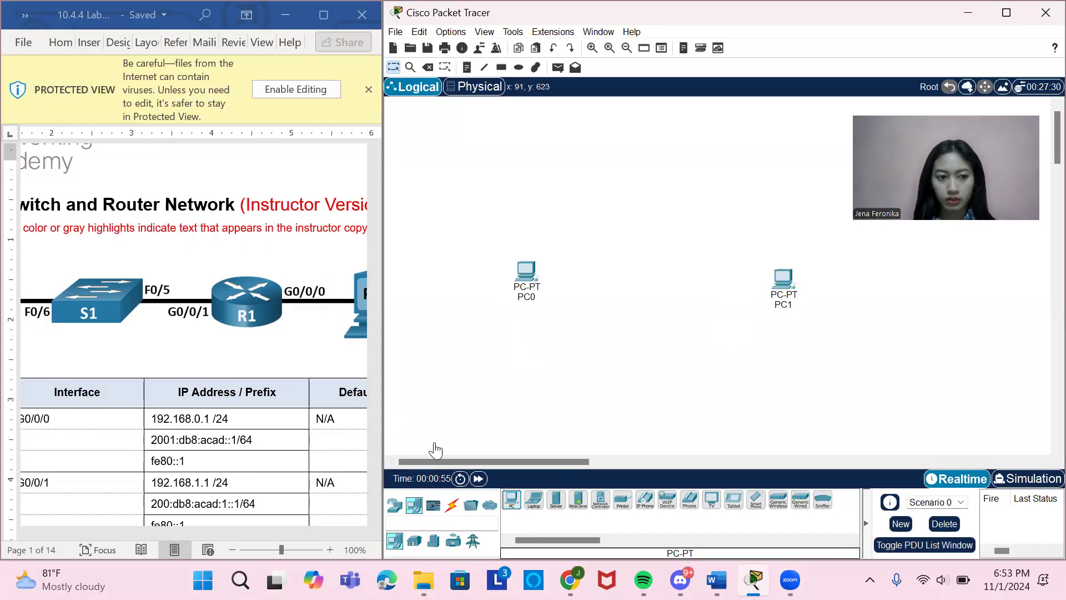
Place a 2960 switch and an ISR4321 router between the two PCs, with the switch nearer PC0.
{"action": "left_click", "coordinate": [395, 507]}
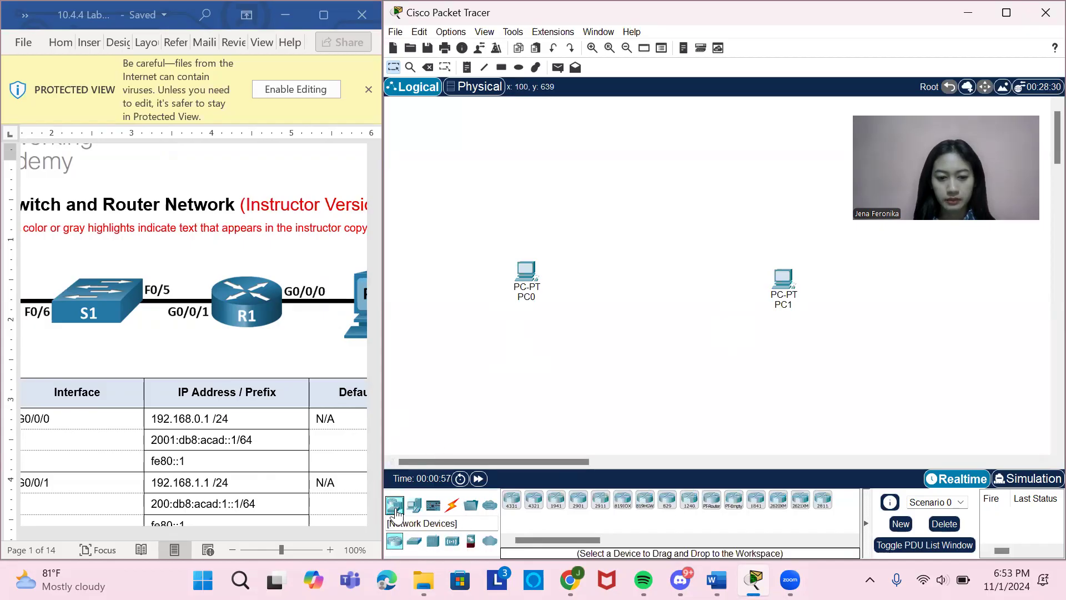
{"action": "left_click", "coordinate": [414, 540]}
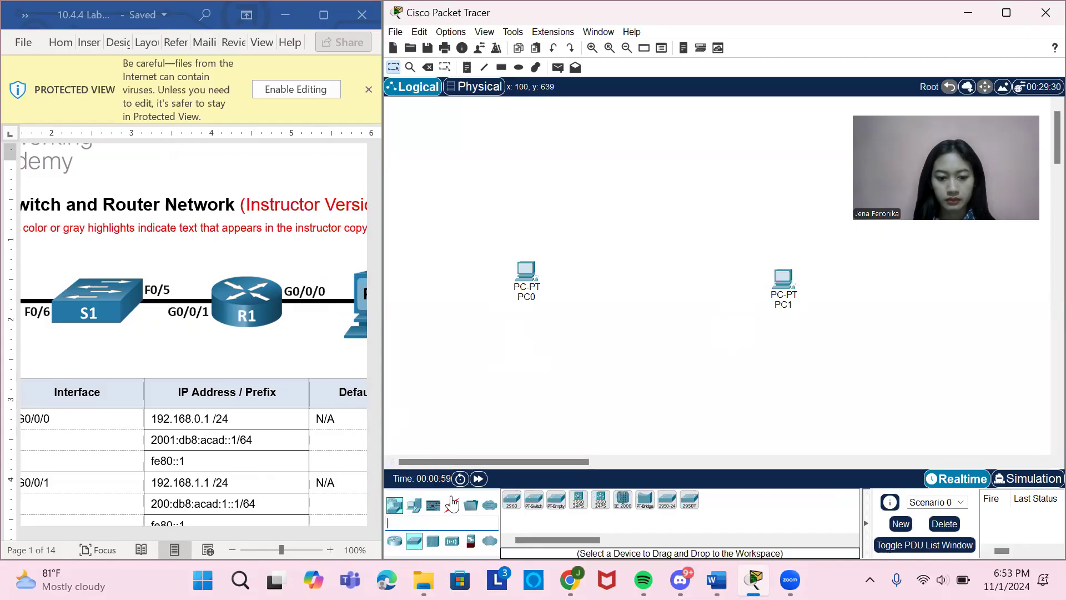
{"action": "left_click_drag", "start_coordinate": [518, 500], "coordinate": [624, 274]}
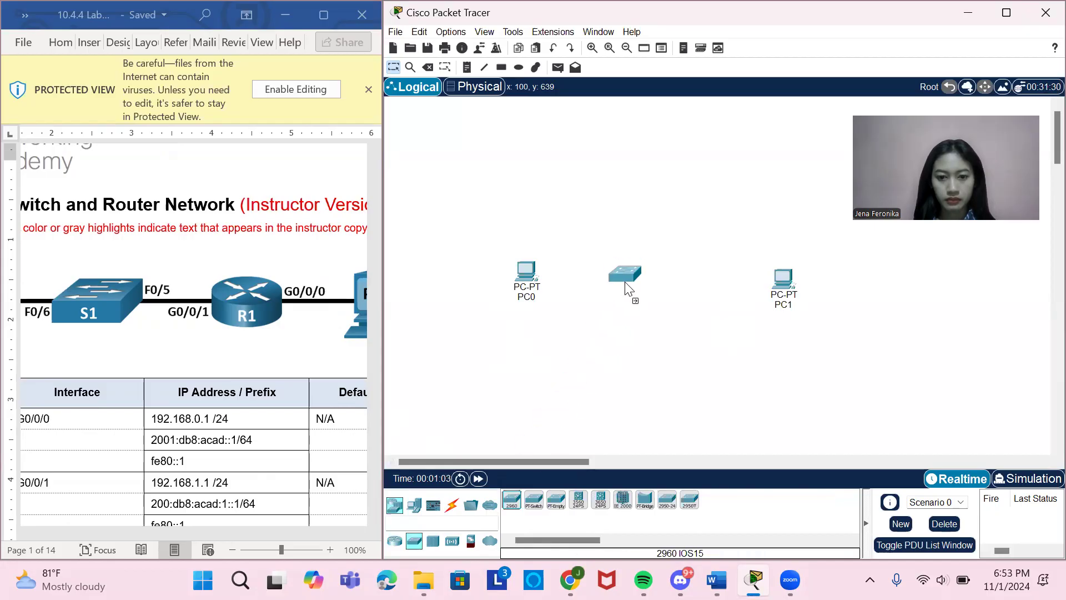
{"action": "left_click", "coordinate": [395, 540]}
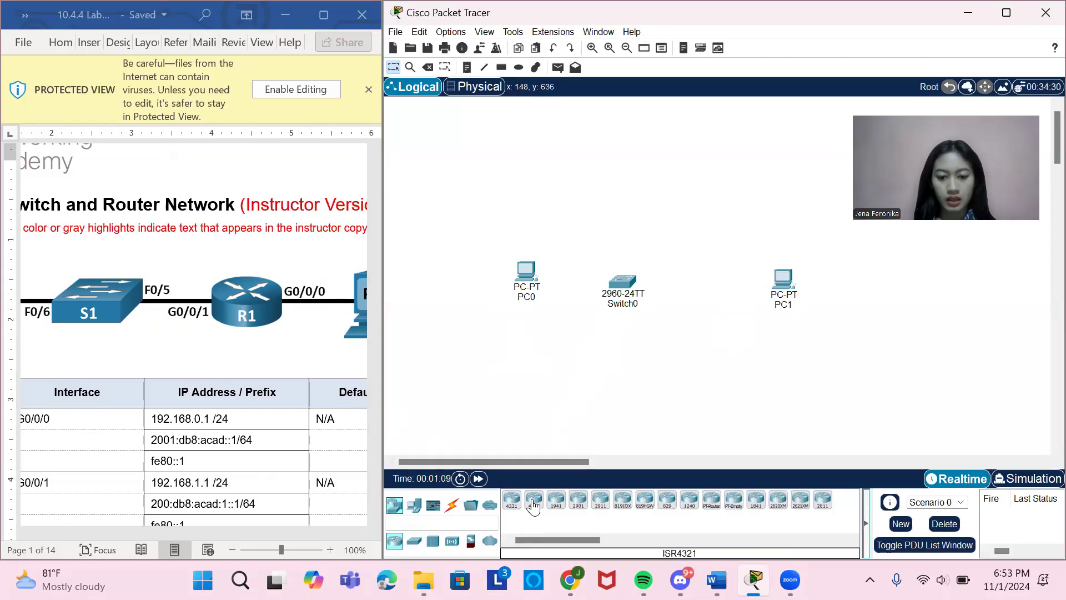
{"action": "left_click_drag", "start_coordinate": [533, 507], "coordinate": [713, 277]}
Reposition Switch0 and PC1 slightly so the four devices line up in an evenly spaced row.
{"action": "left_click_drag", "start_coordinate": [626, 276], "coordinate": [619, 267]}
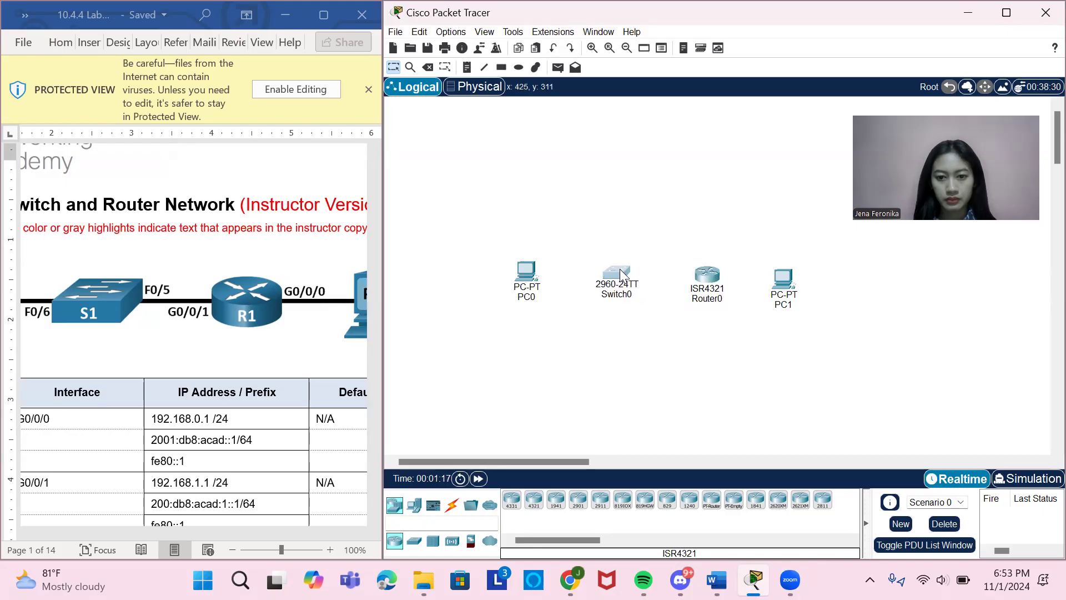
{"action": "left_click_drag", "start_coordinate": [778, 289], "coordinate": [782, 285]}
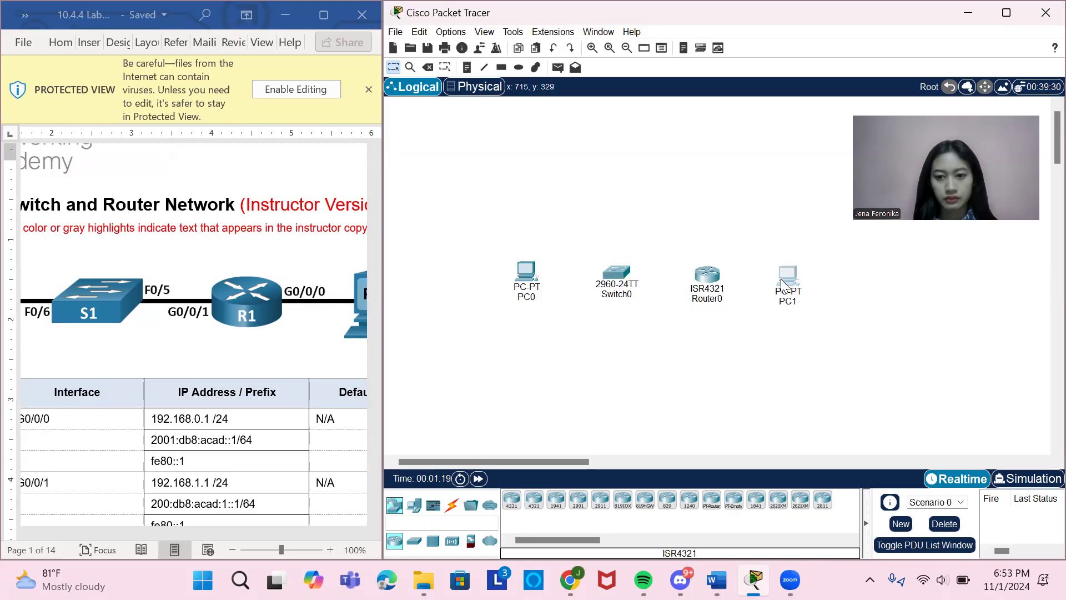
{"action": "left_click", "coordinate": [729, 208]}
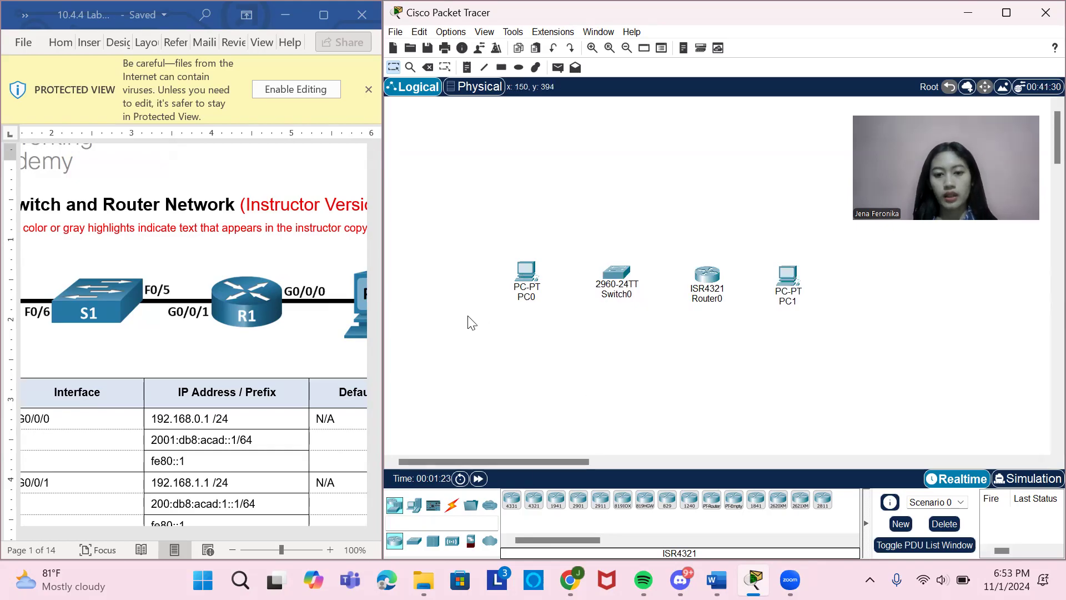
Change PC0's display name to PC-A and close its configuration window.
{"action": "left_click", "coordinate": [526, 271]}
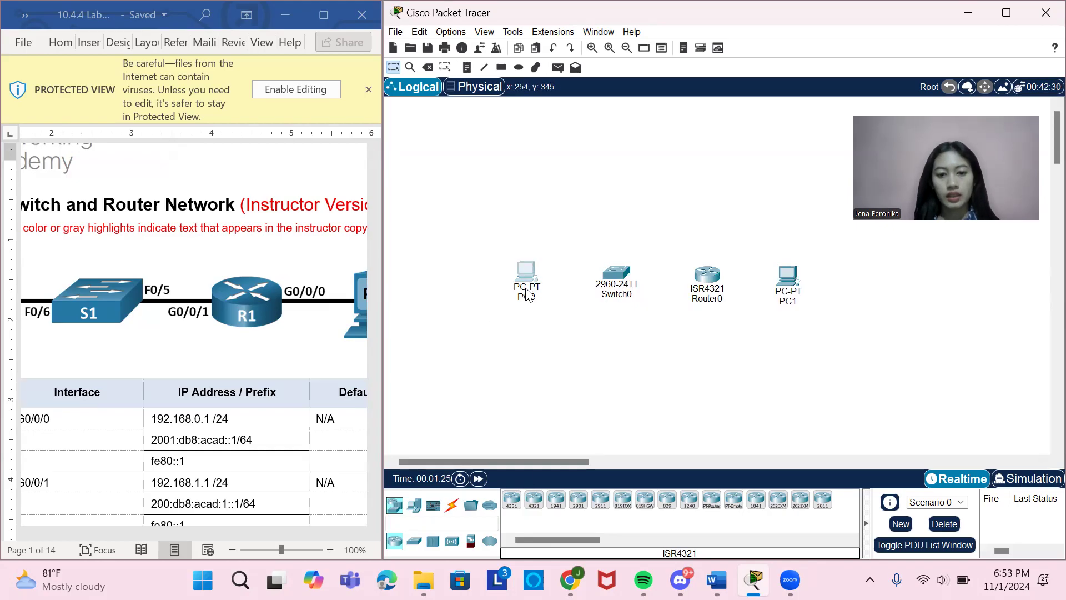
{"action": "left_click", "coordinate": [444, 40]}
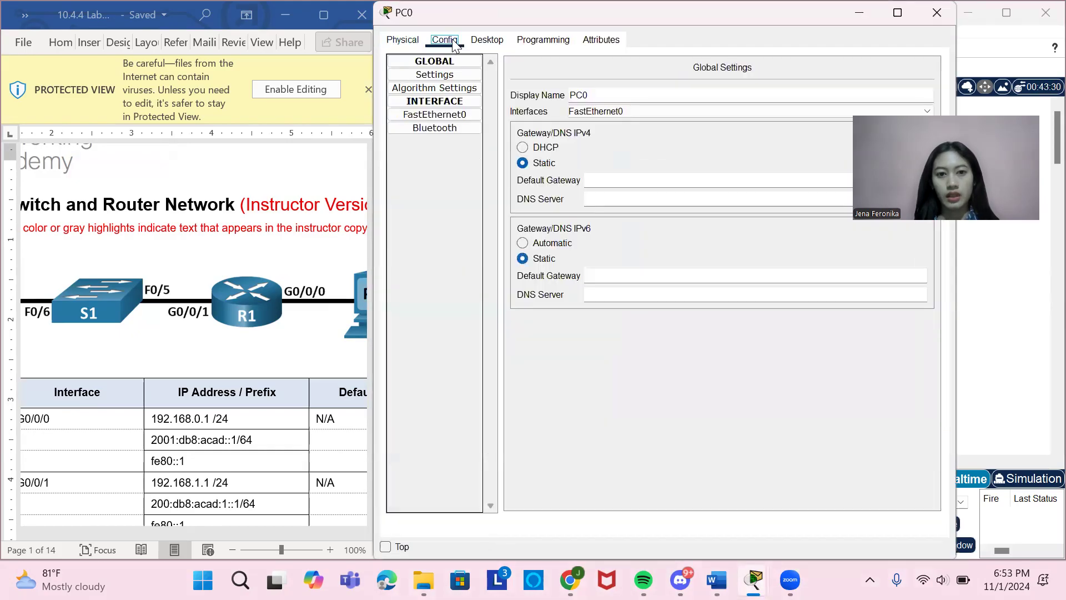
{"action": "left_click", "coordinate": [592, 95]}
{"action": "key", "text": "BackSpace"}
{"action": "type", "text": "-"}
{"action": "key", "text": "Caps_Lock"}
{"action": "type", "text": "A"}
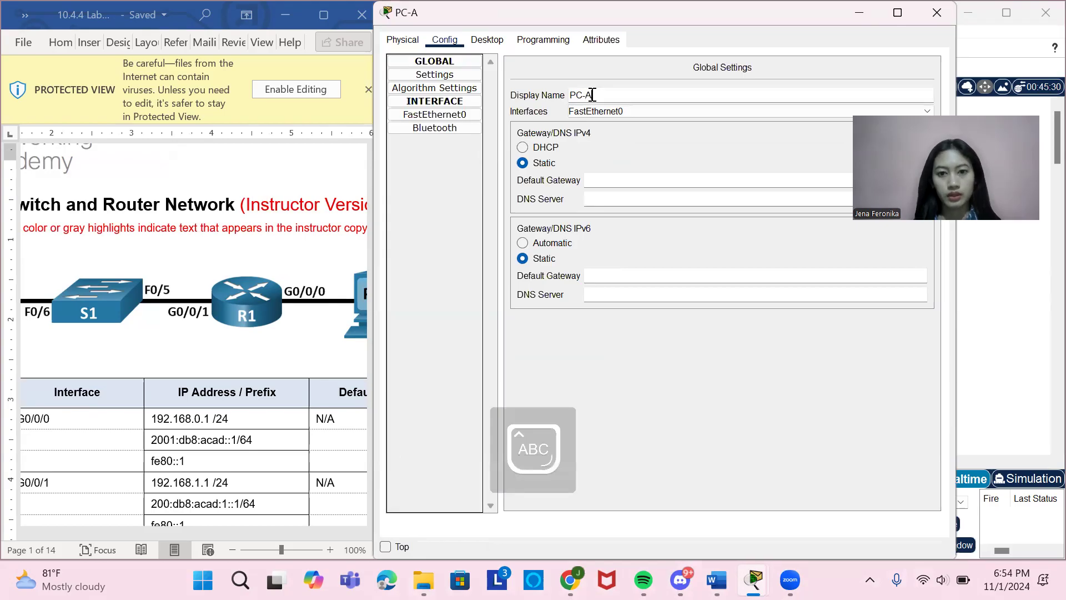
{"action": "scroll", "coordinate": [248, 239], "scroll_direction": "left", "scroll_amount": 5}
{"action": "scroll", "coordinate": [248, 240], "scroll_direction": "down", "scroll_amount": 3}
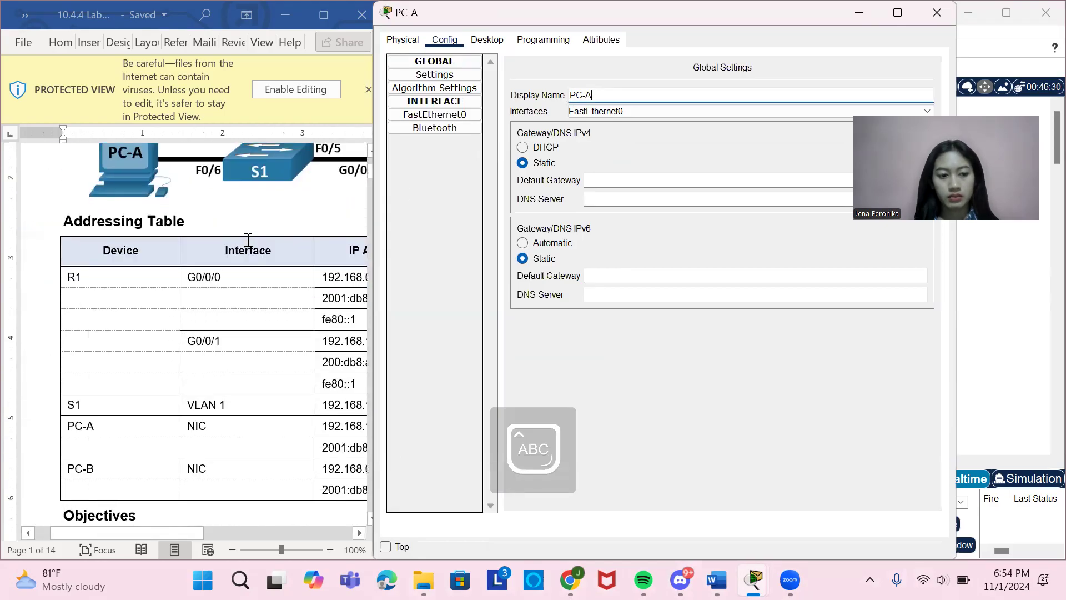
{"action": "scroll", "coordinate": [249, 239], "scroll_direction": "down", "scroll_amount": 1}
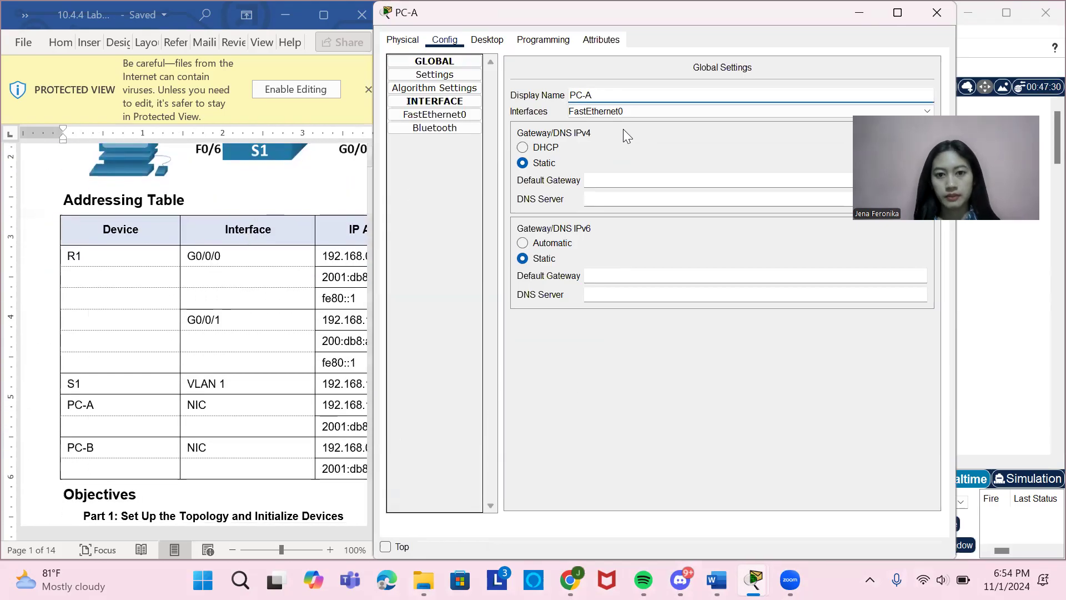
{"action": "left_click", "coordinate": [948, 14]}
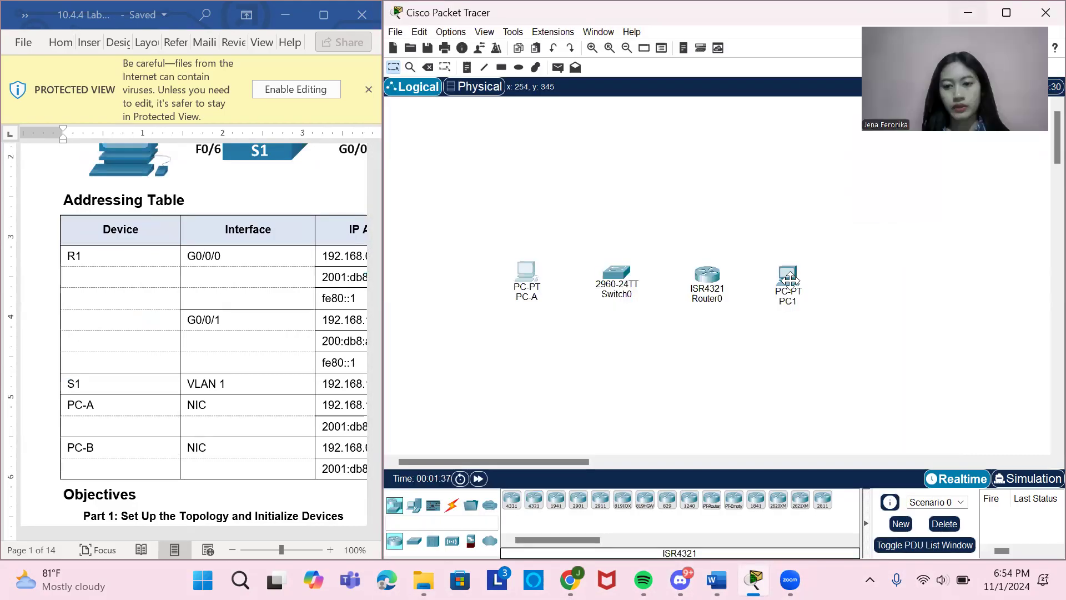
Change PC1's display name to PC-B and close its configuration window.
{"action": "left_click", "coordinate": [789, 278]}
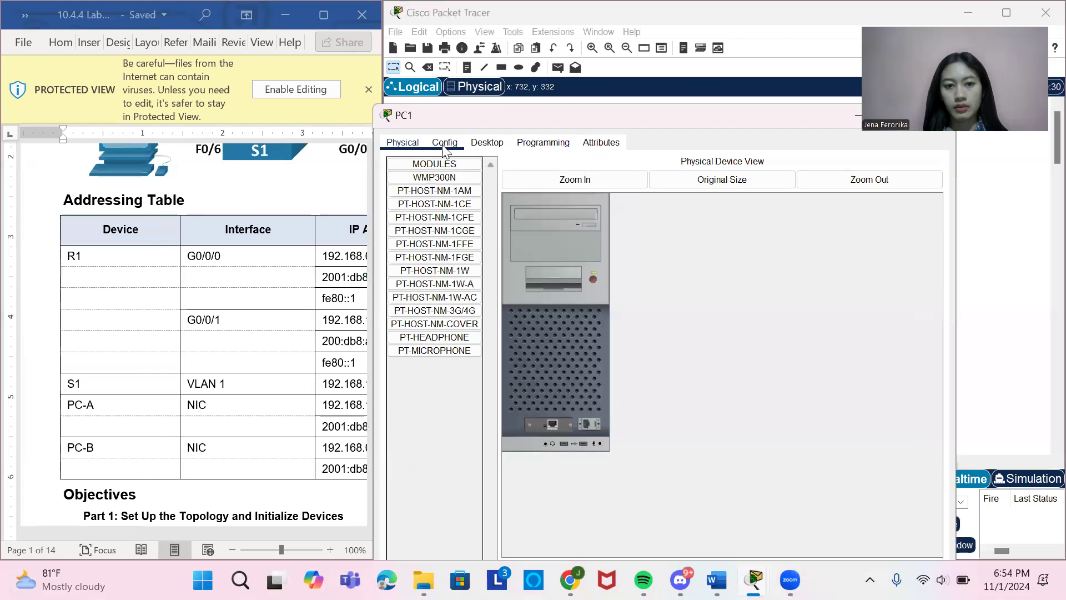
{"action": "left_click", "coordinate": [445, 144]}
{"action": "left_click", "coordinate": [606, 197]}
{"action": "key", "text": "BackSpace"}
{"action": "type", "text": "-B"}
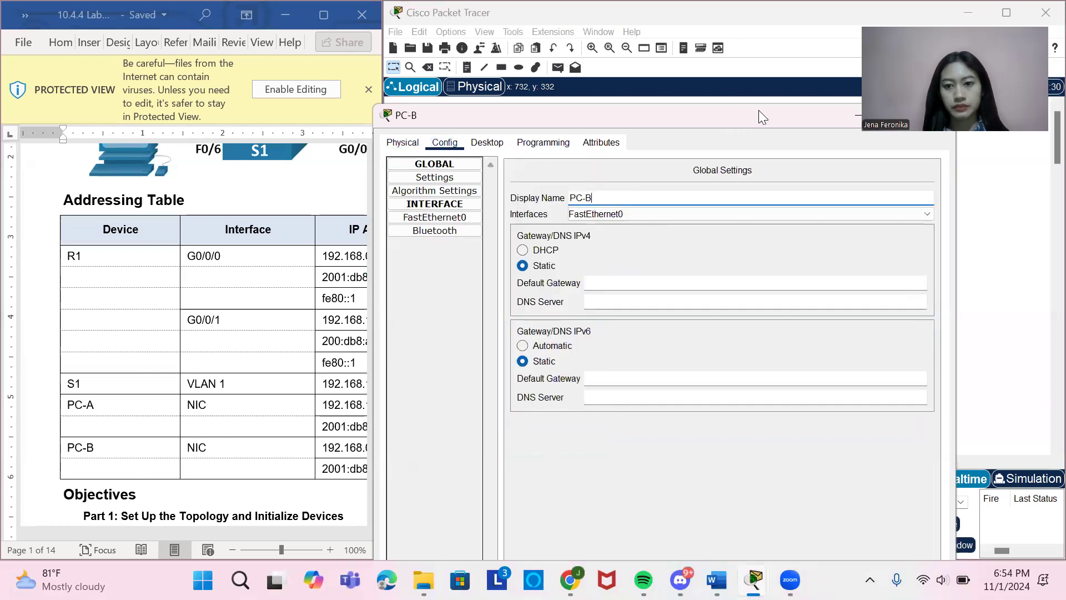
{"action": "left_click_drag", "start_coordinate": [713, 113], "coordinate": [612, 101]}
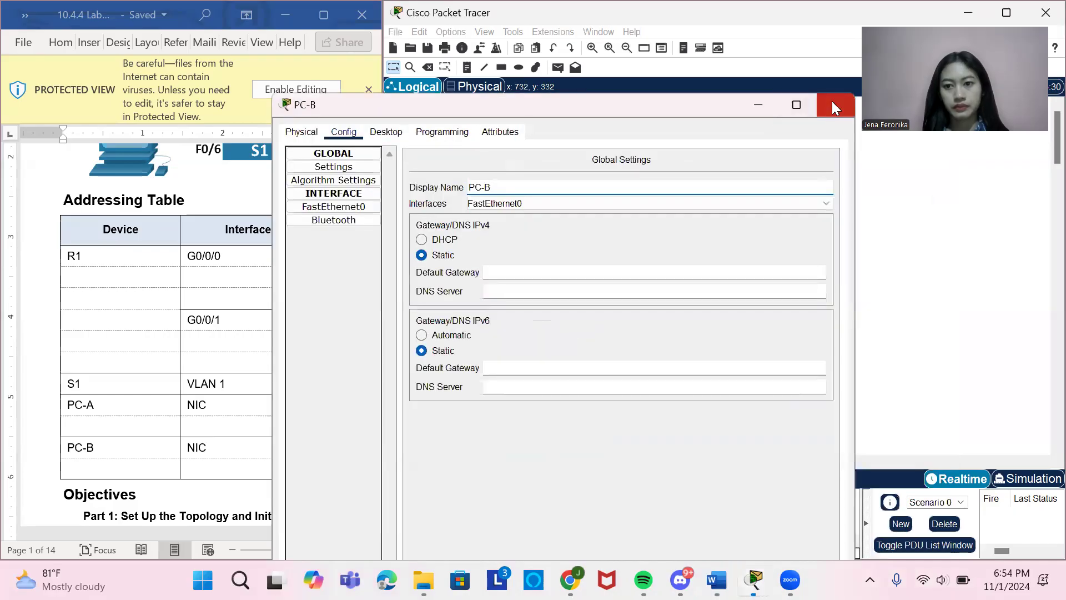
{"action": "left_click", "coordinate": [834, 105]}
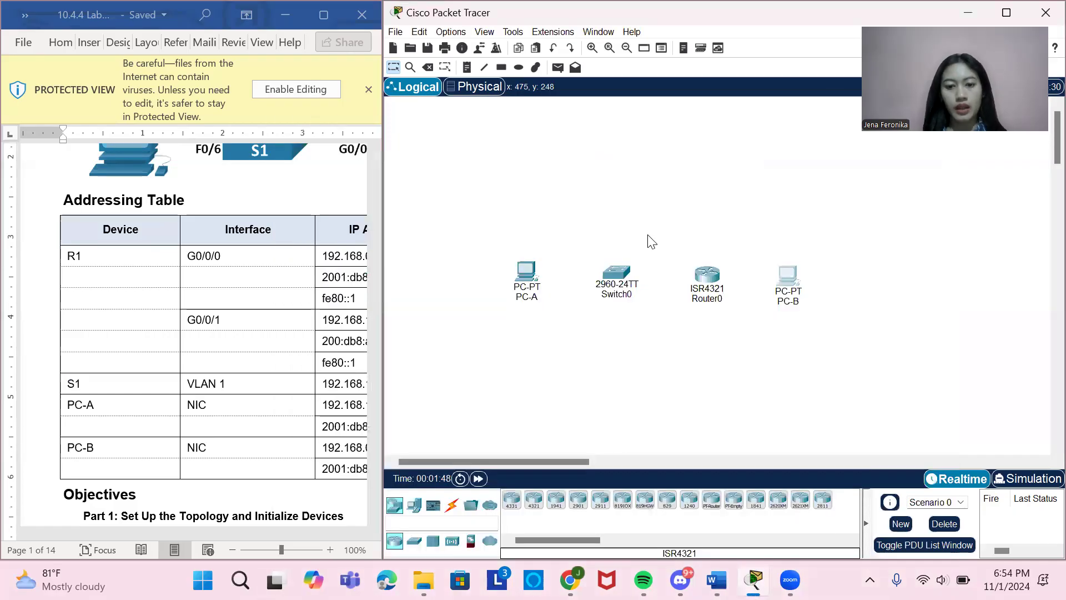
Change the 2960 switch's display name to S1 and close its configuration window.
{"action": "left_click", "coordinate": [617, 272]}
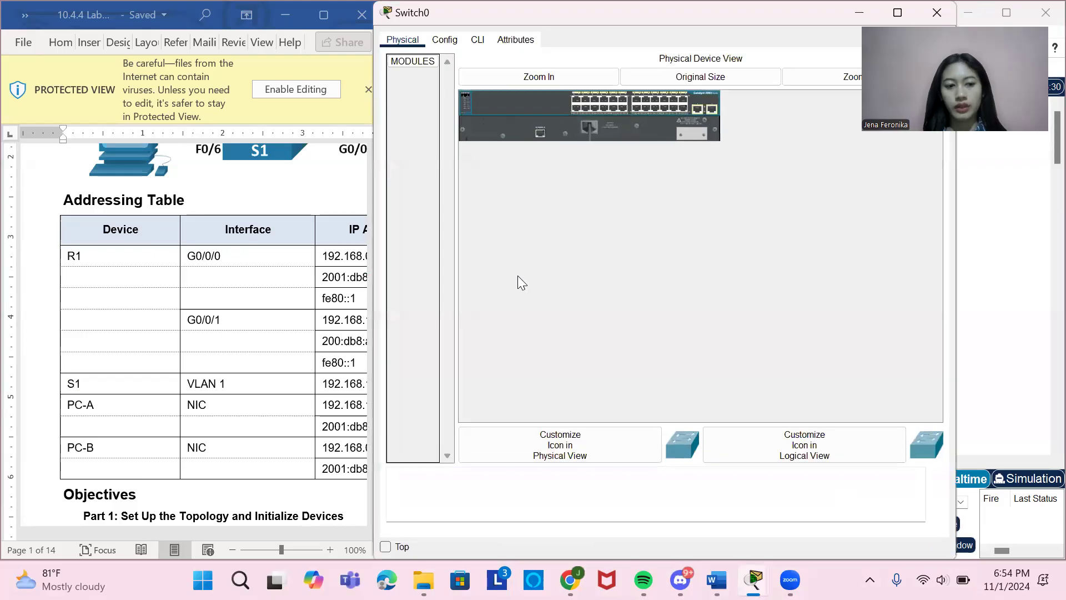
{"action": "left_click", "coordinate": [445, 39]}
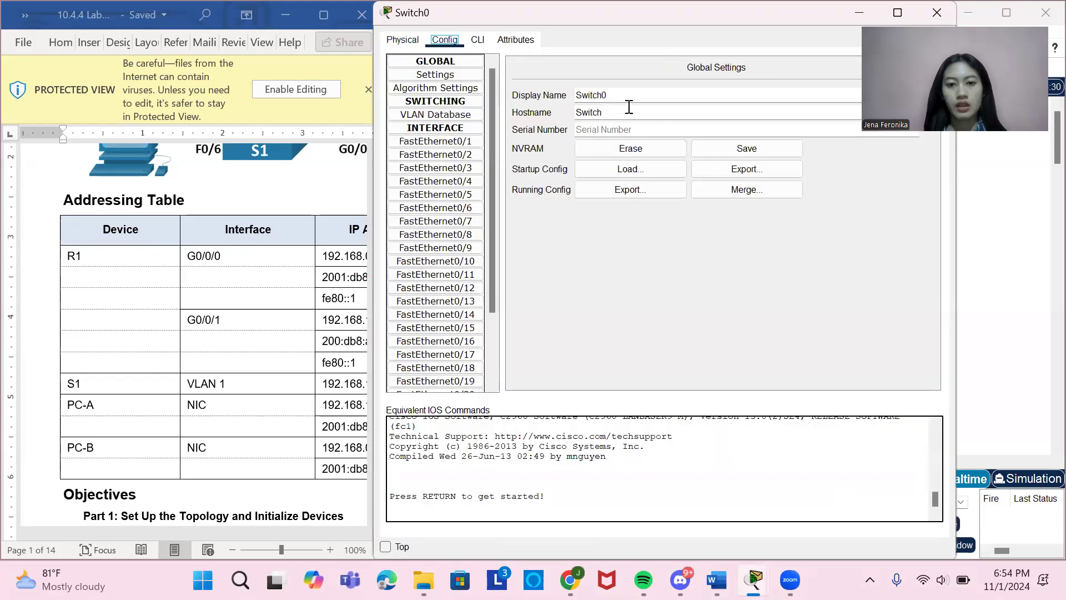
{"action": "left_click_drag", "start_coordinate": [615, 100], "coordinate": [554, 99]}
{"action": "type", "text": "S1"}
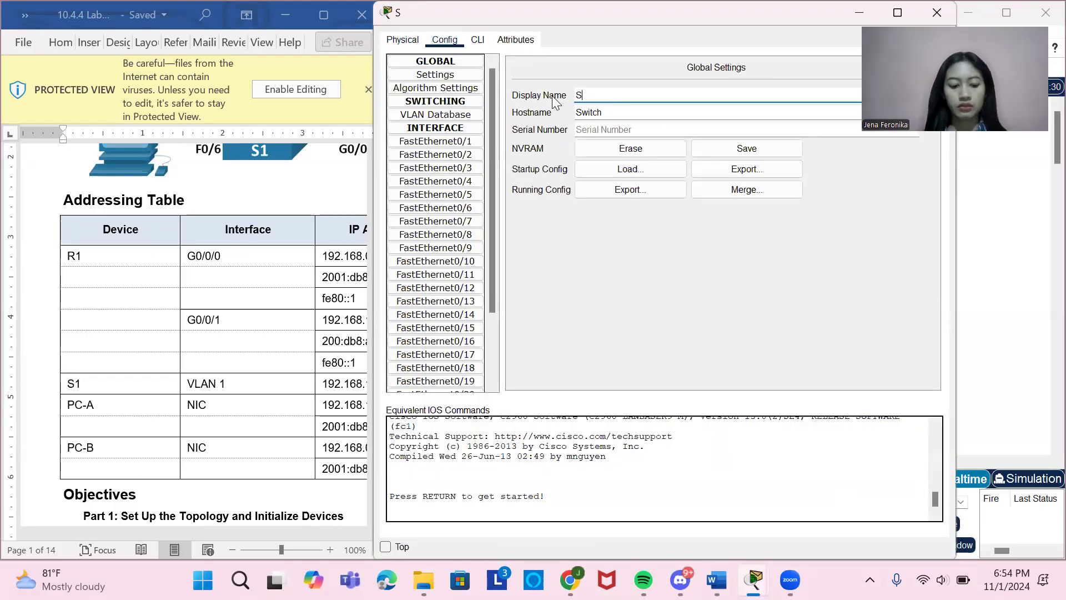
{"action": "left_click", "coordinate": [778, 39]}
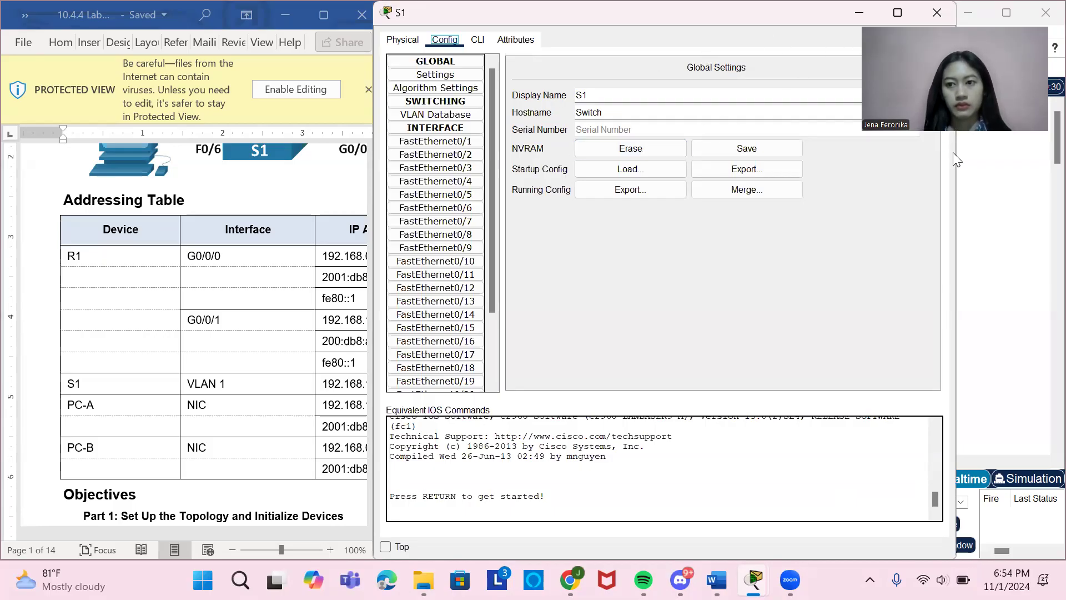
{"action": "left_click_drag", "start_coordinate": [940, 17], "coordinate": [958, 116]}
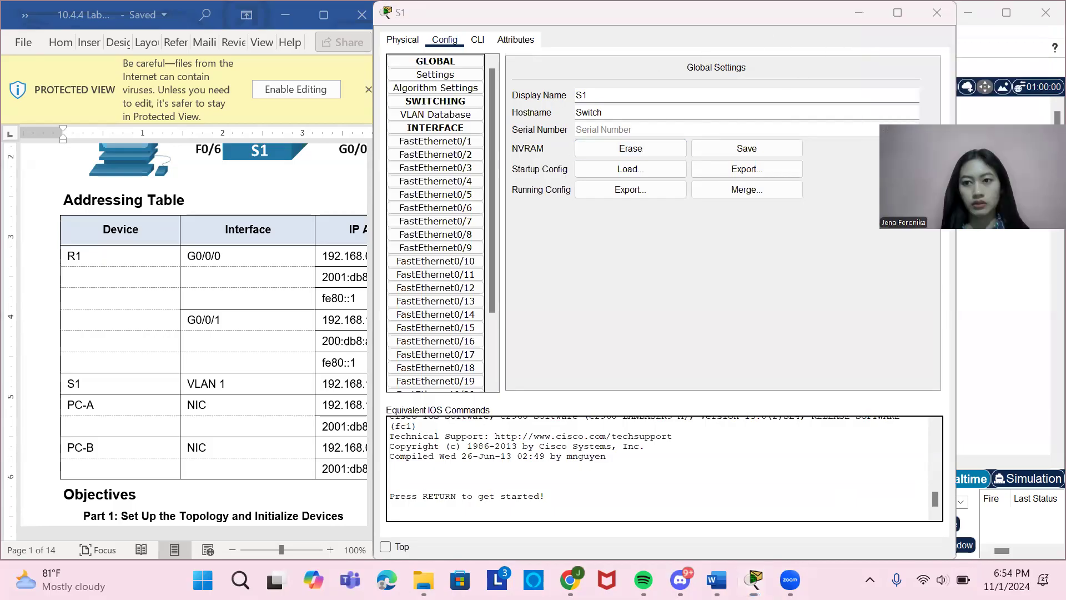
{"action": "left_click", "coordinate": [938, 13]}
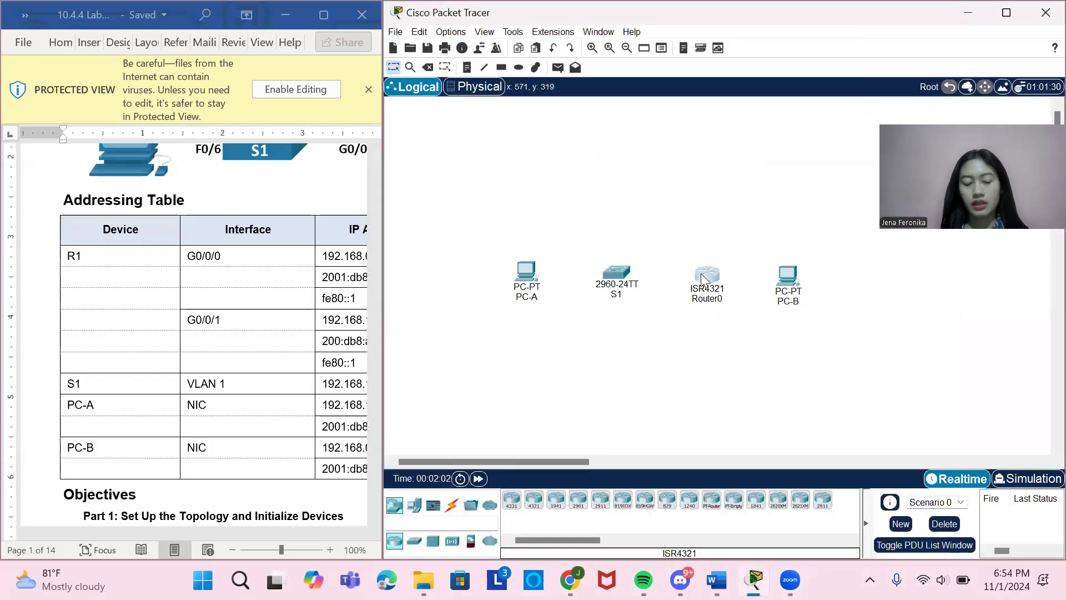
Change the ISR4321 router's display name to R1 in its global settings.
{"action": "left_click", "coordinate": [704, 279]}
{"action": "left_click", "coordinate": [444, 40]}
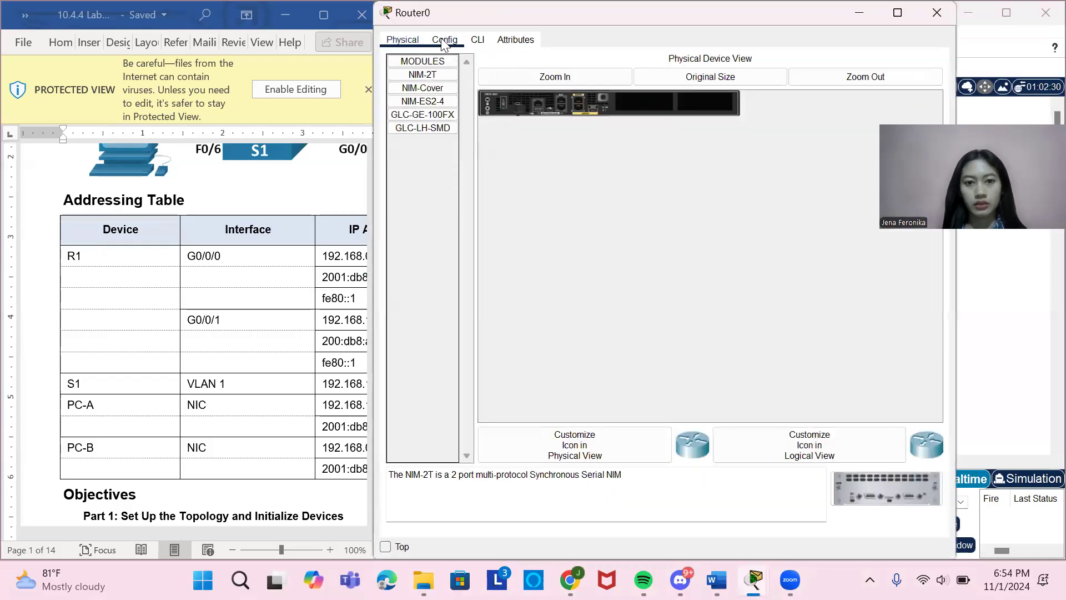
{"action": "double_click", "coordinate": [640, 99]}
{"action": "type", "text": "R1"}
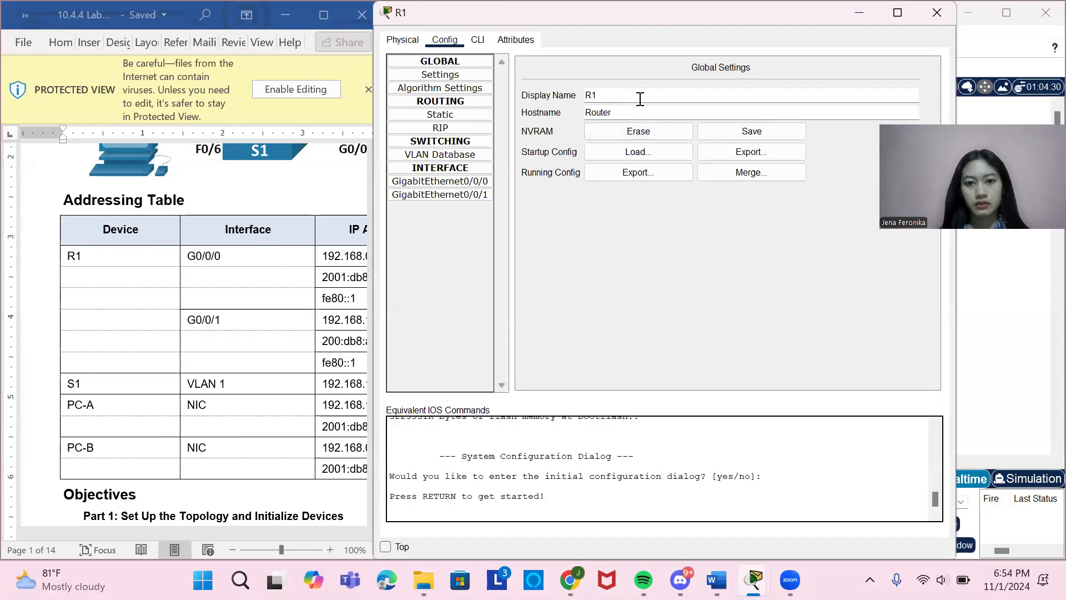
Close R1's configuration window and connect PC-A's FastEthernet0 to S1's FastEthernet0/6 with a Copper Straight-Through cable.
{"action": "left_click", "coordinate": [924, 15]}
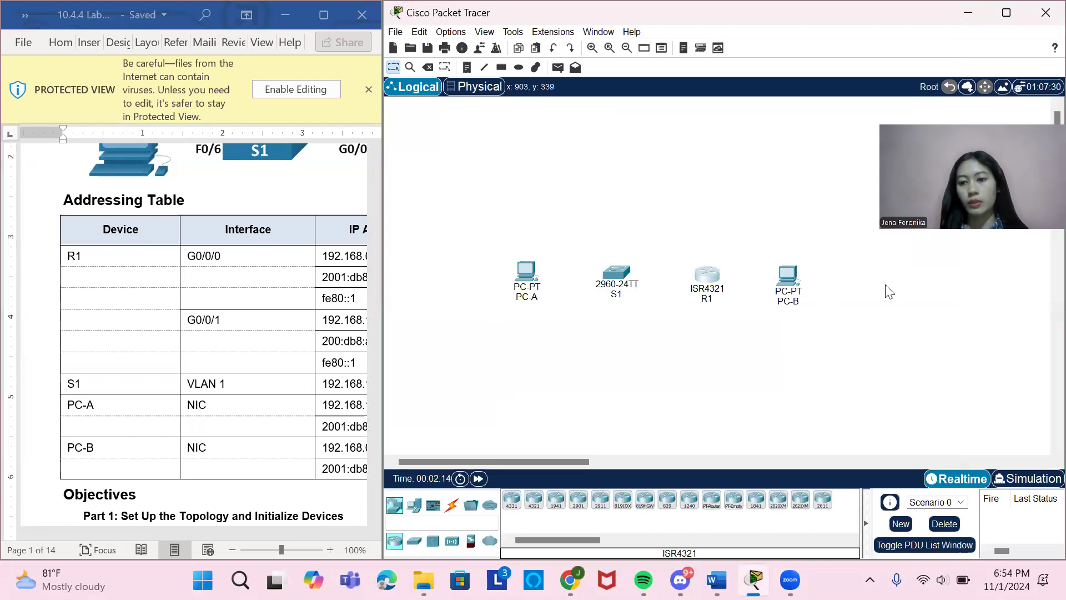
{"action": "left_click", "coordinate": [453, 504]}
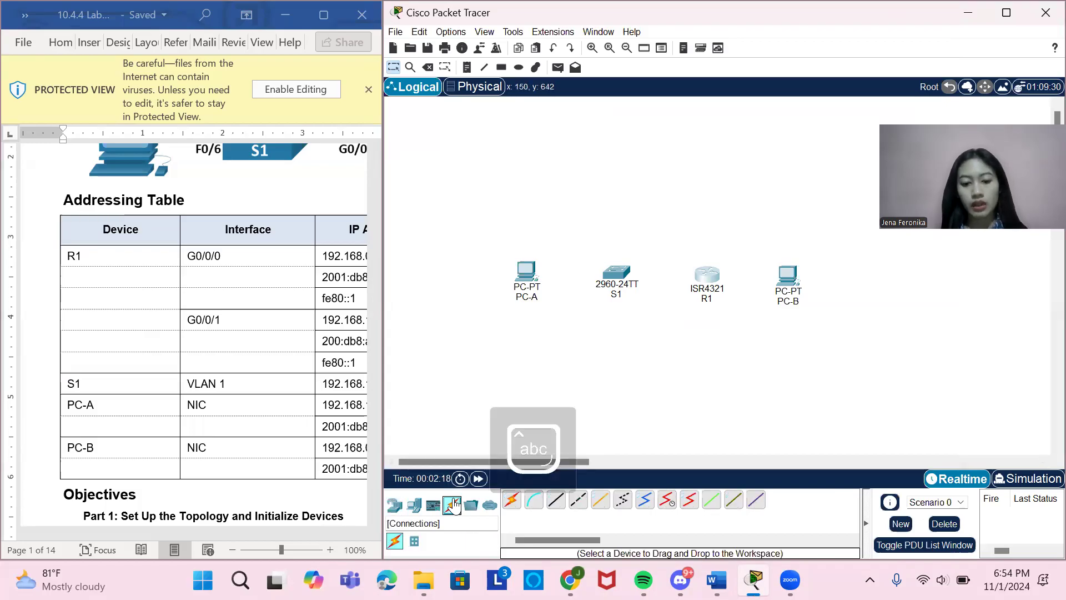
{"action": "left_click", "coordinate": [557, 501]}
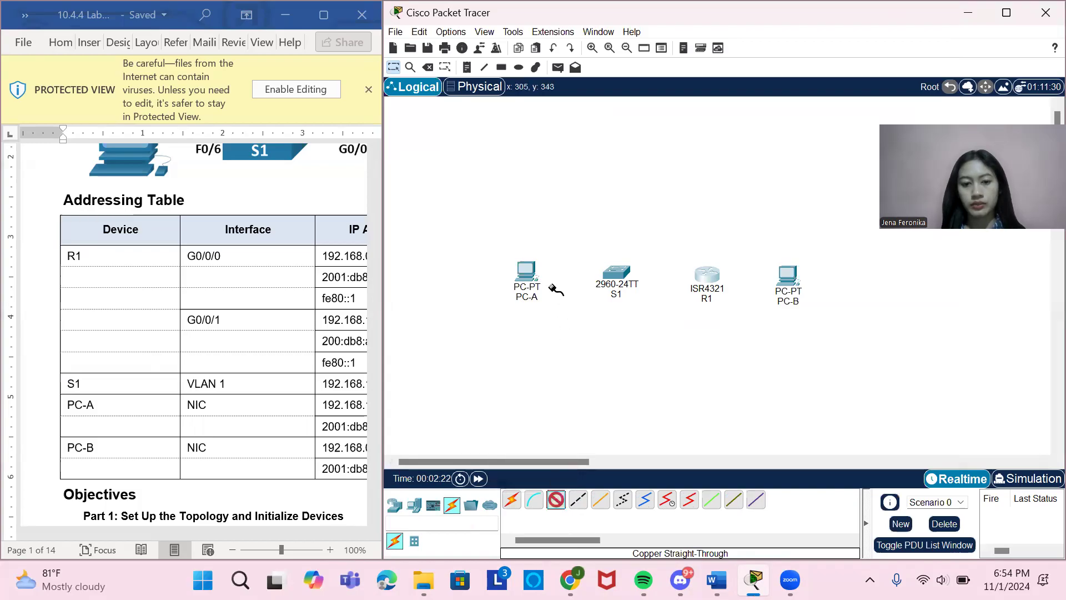
{"action": "scroll", "coordinate": [250, 405], "scroll_direction": "up", "scroll_amount": 3}
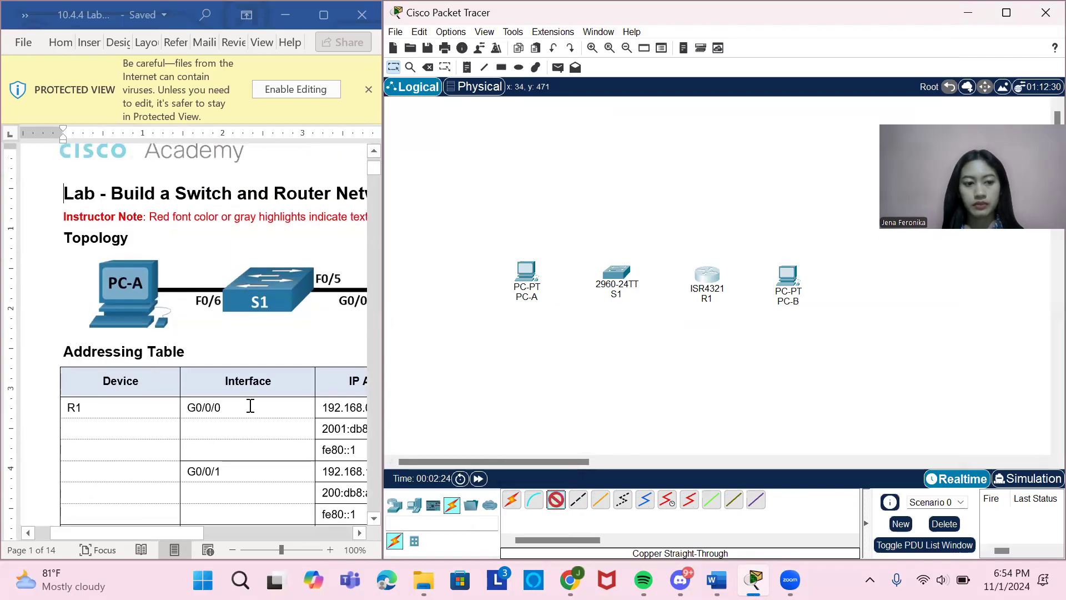
{"action": "scroll", "coordinate": [251, 406], "scroll_direction": "right", "scroll_amount": 1}
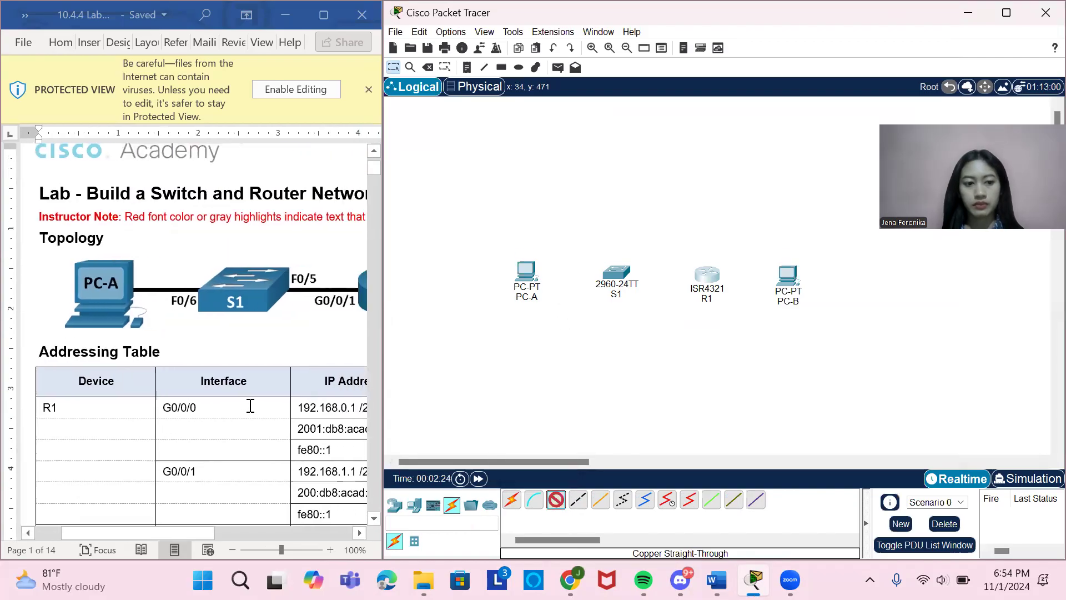
{"action": "left_click", "coordinate": [526, 276]}
{"action": "left_click", "coordinate": [573, 340]}
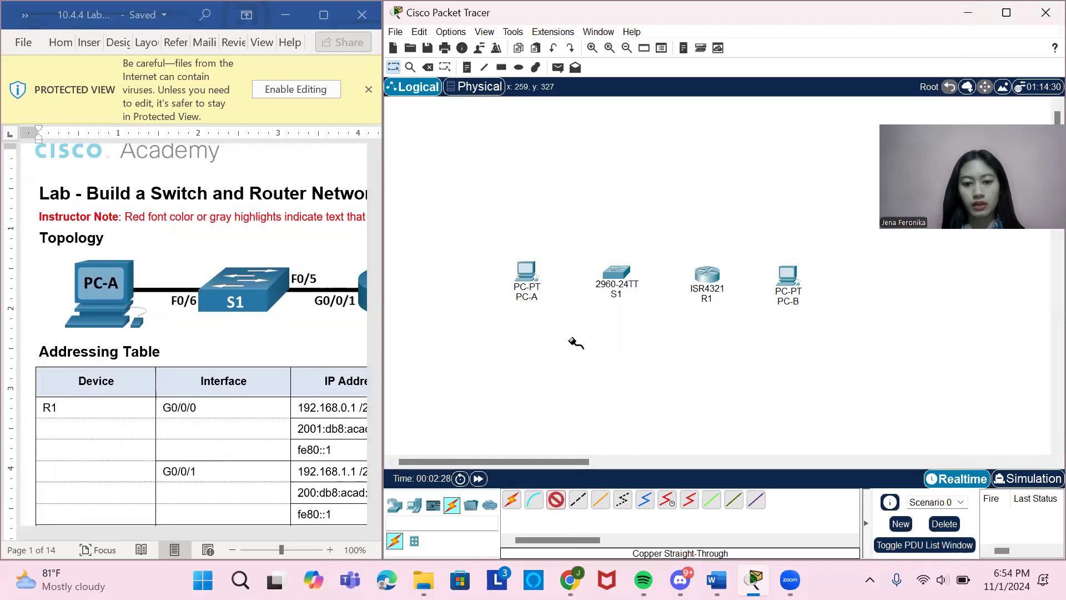
{"action": "left_click", "coordinate": [616, 274]}
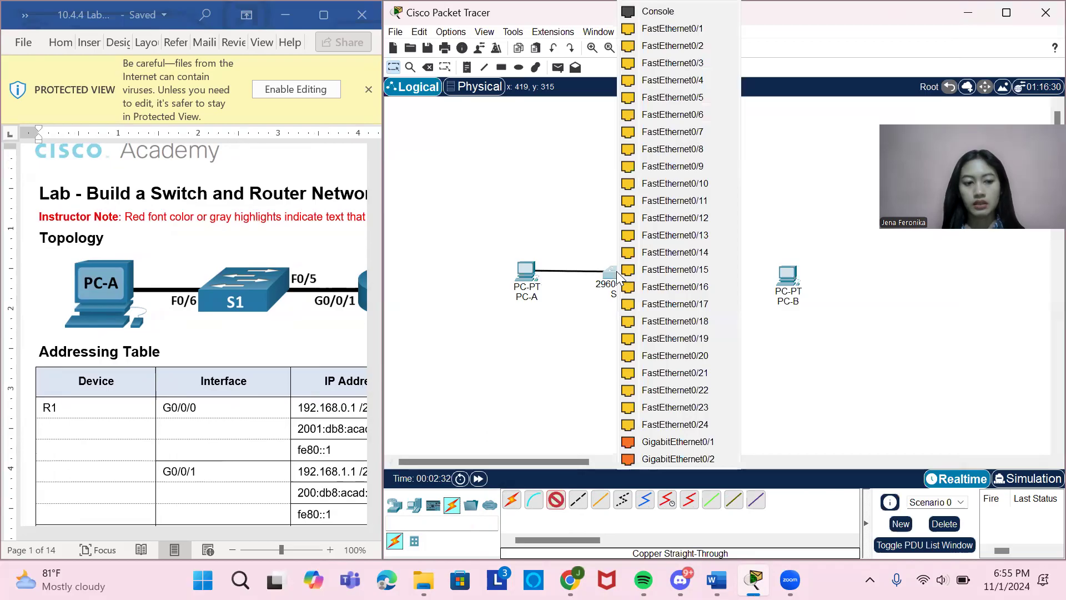
{"action": "left_click", "coordinate": [710, 113]}
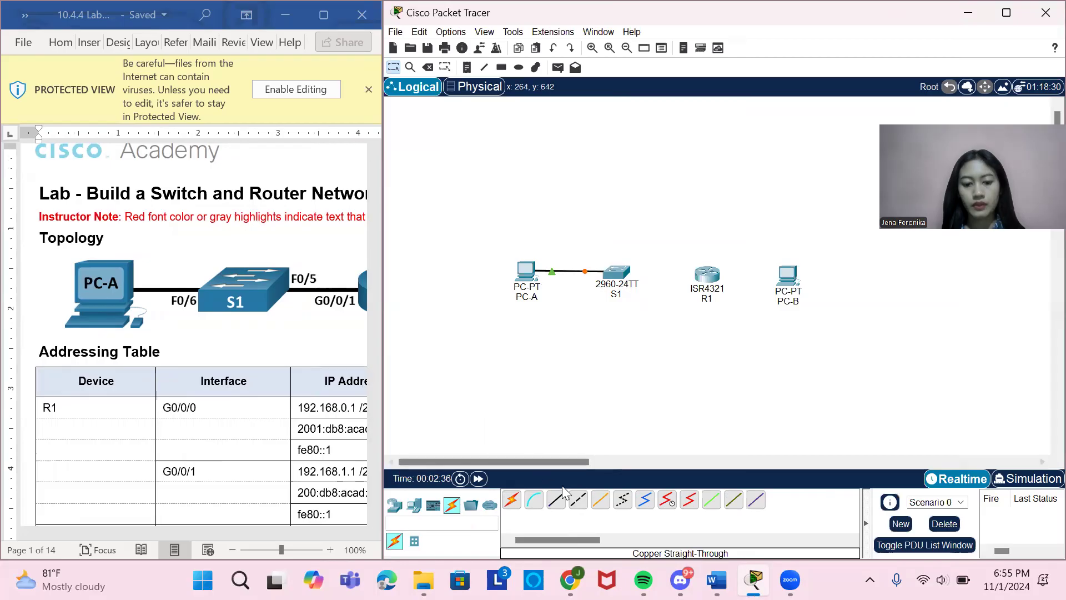
Connect S1's FastEthernet0/5 to R1's GigabitEthernet0/0/1 with a Copper Straight-Through cable.
{"action": "left_click", "coordinate": [556, 505]}
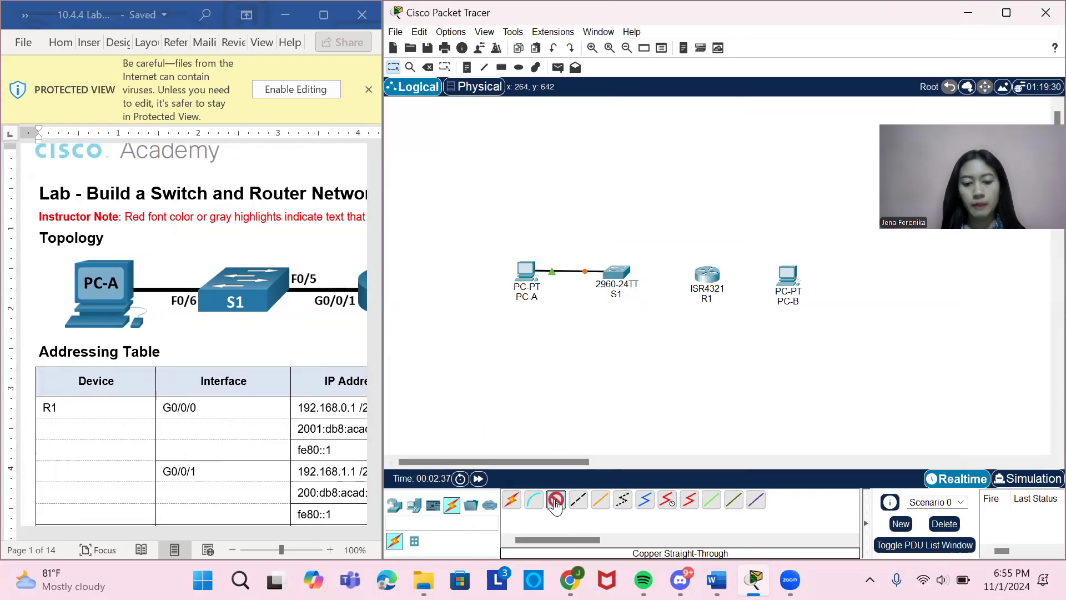
{"action": "left_click", "coordinate": [616, 272]}
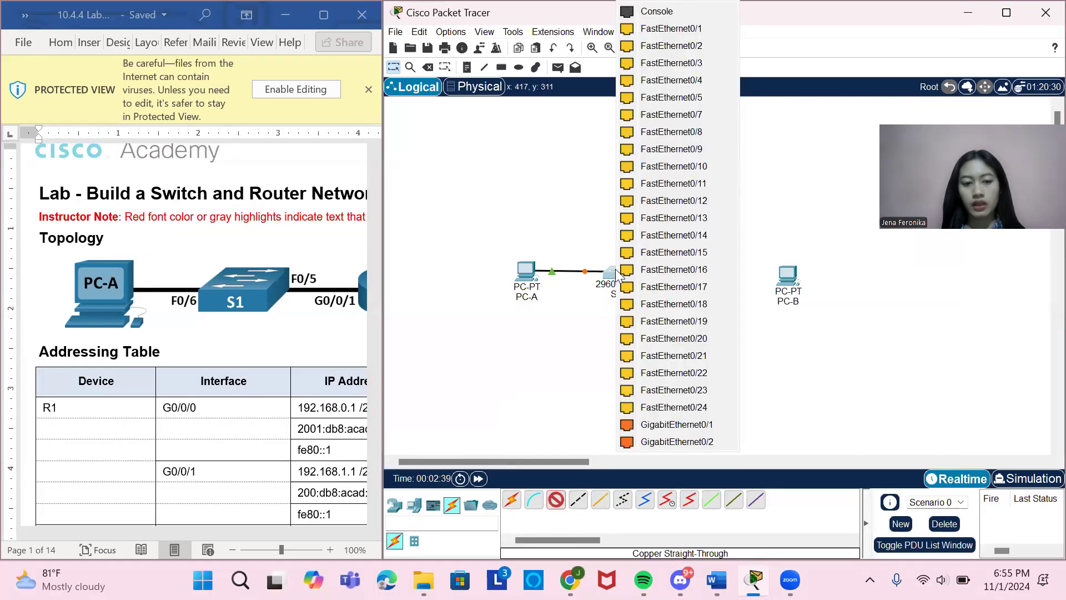
{"action": "left_click", "coordinate": [703, 97]}
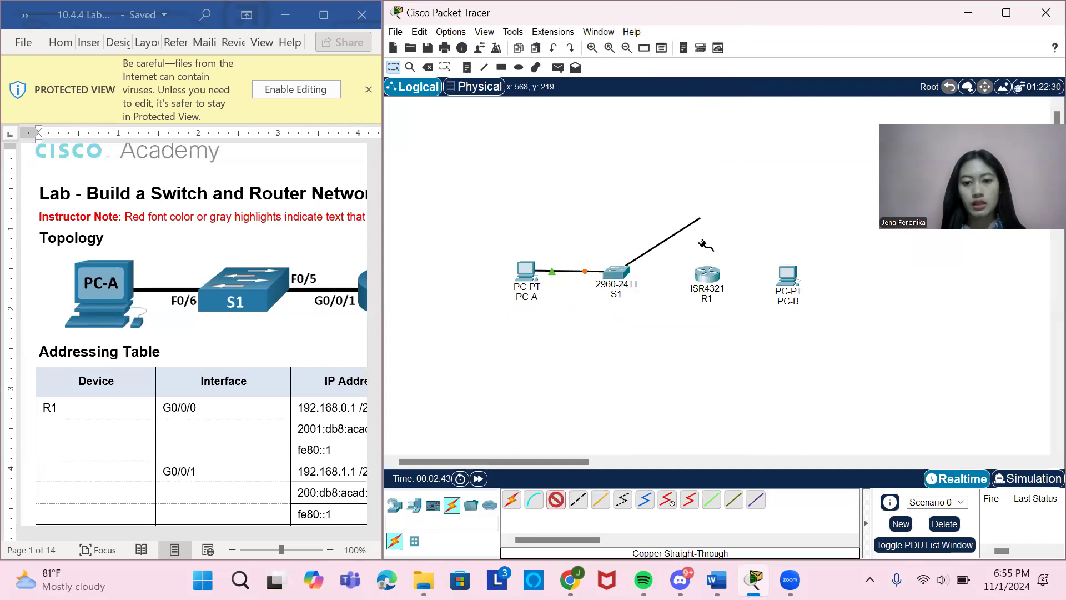
{"action": "left_click", "coordinate": [709, 274]}
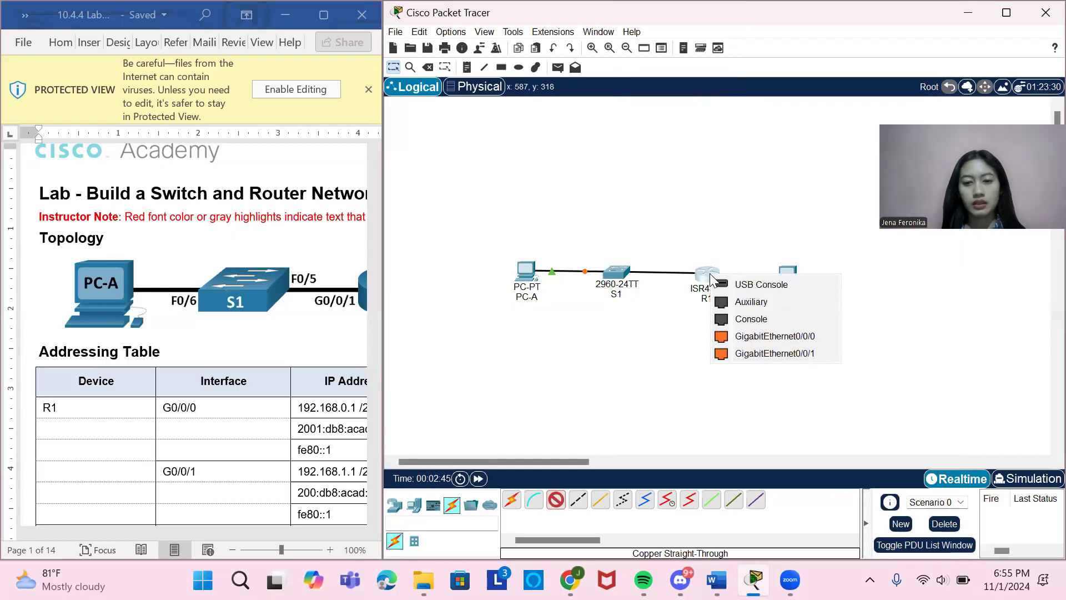
{"action": "left_click", "coordinate": [774, 353]}
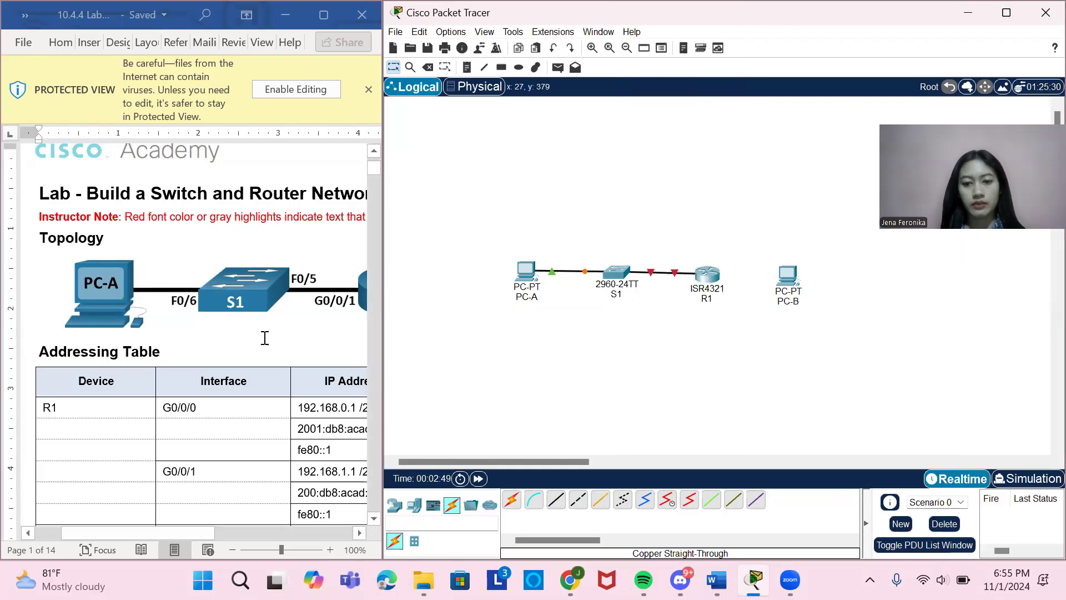
Connect R1's GigabitEthernet0/0/0 to PC-B's FastEthernet0 with a Copper Straight-Through cable, following the lab topology.
{"action": "scroll", "coordinate": [264, 338], "scroll_direction": "right", "scroll_amount": 5}
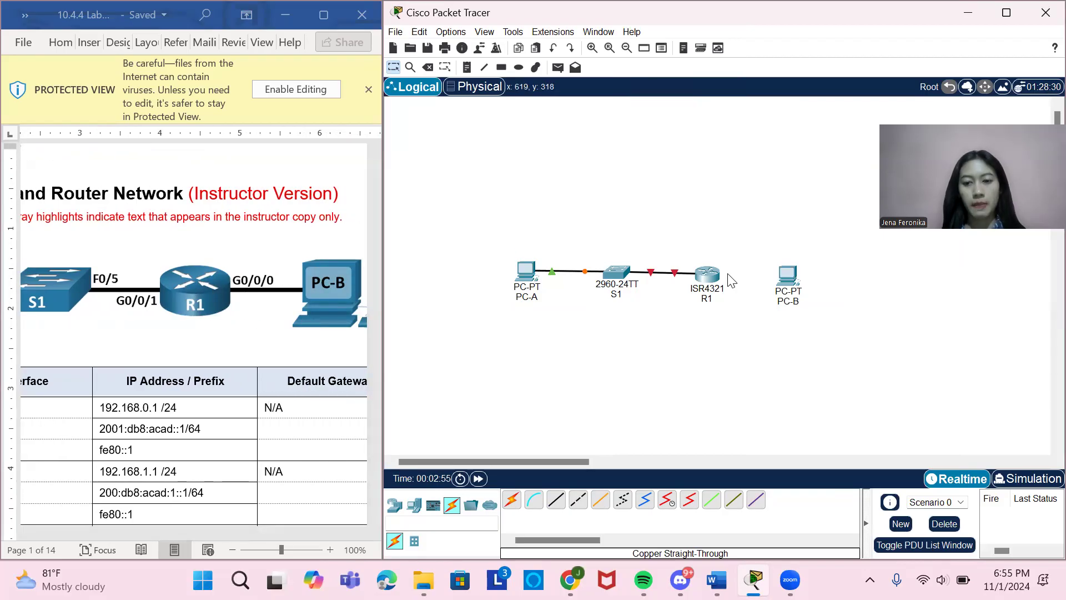
{"action": "left_click", "coordinate": [554, 504]}
{"action": "left_click", "coordinate": [710, 272]}
{"action": "left_click", "coordinate": [755, 333]}
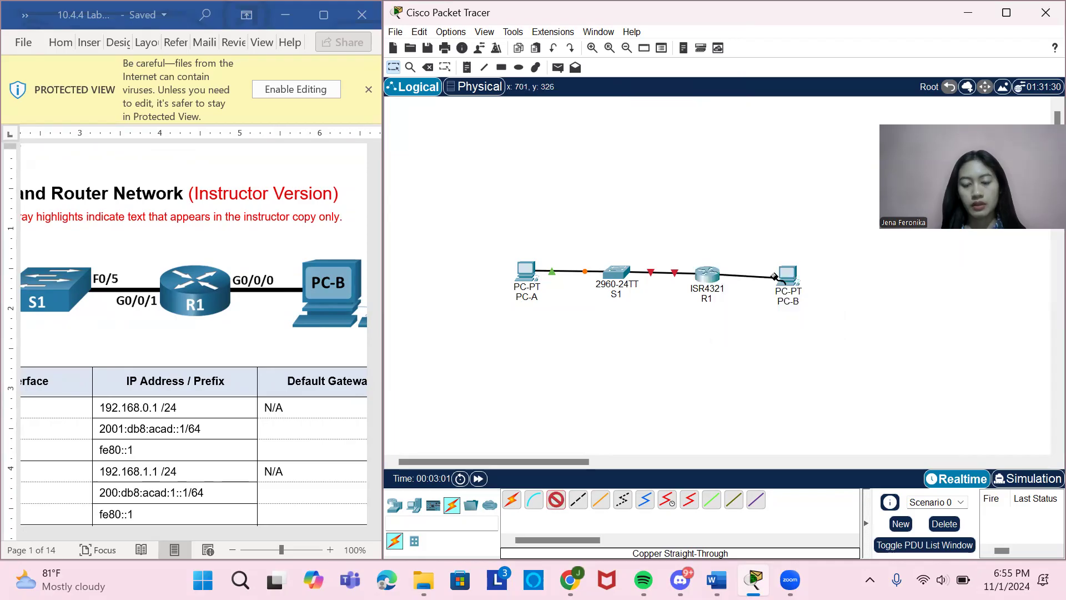
{"action": "left_click", "coordinate": [784, 275]}
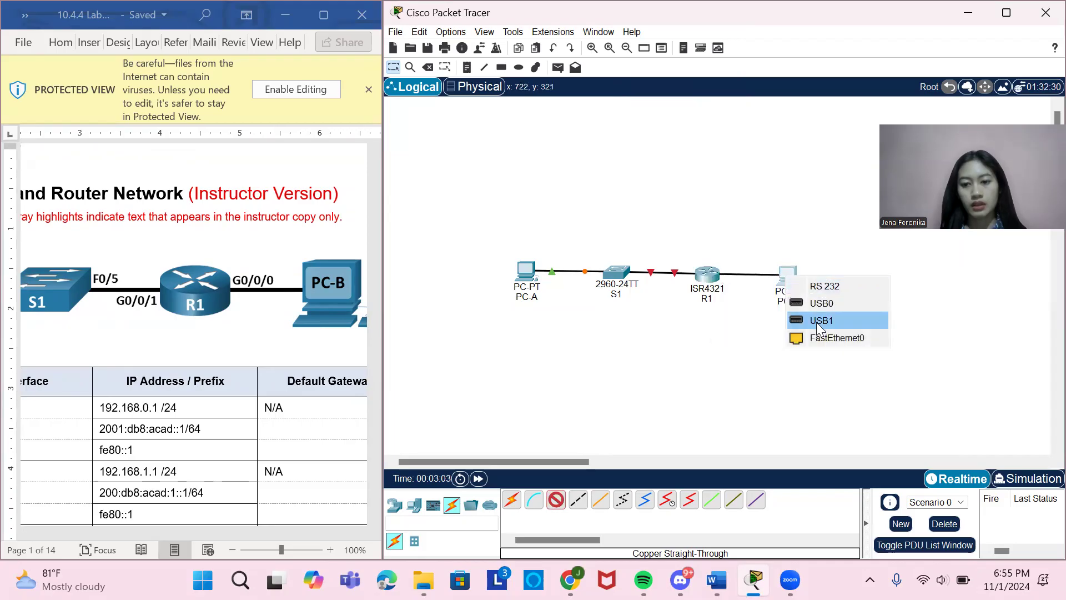
{"action": "left_click", "coordinate": [822, 336]}
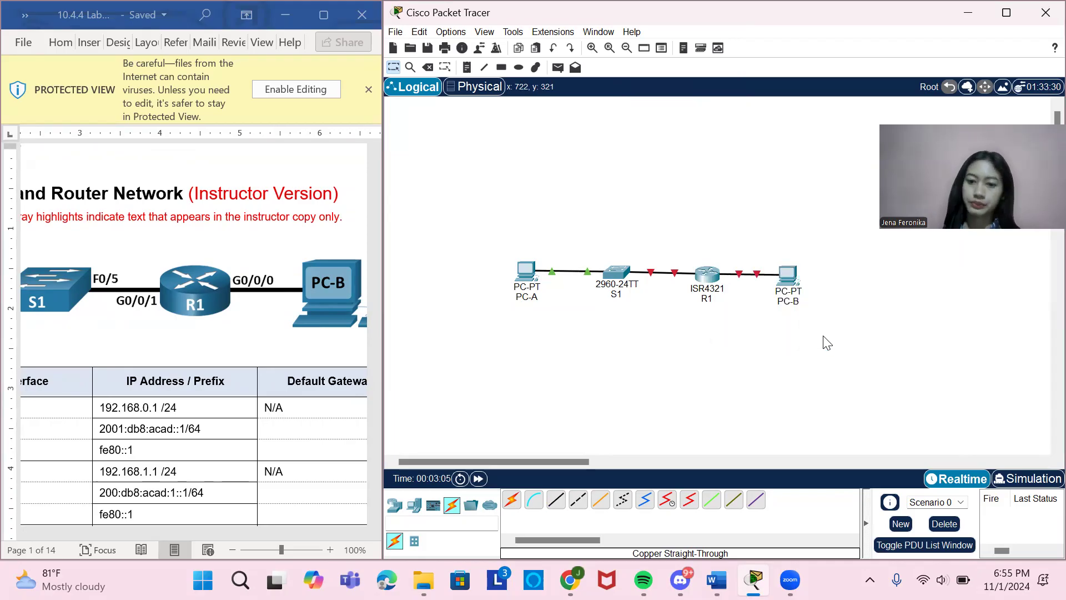
Consult the lab's addressing table and open PC-A's FastEthernet0 interface configuration.
{"action": "scroll", "coordinate": [178, 342], "scroll_direction": "left", "scroll_amount": 3}
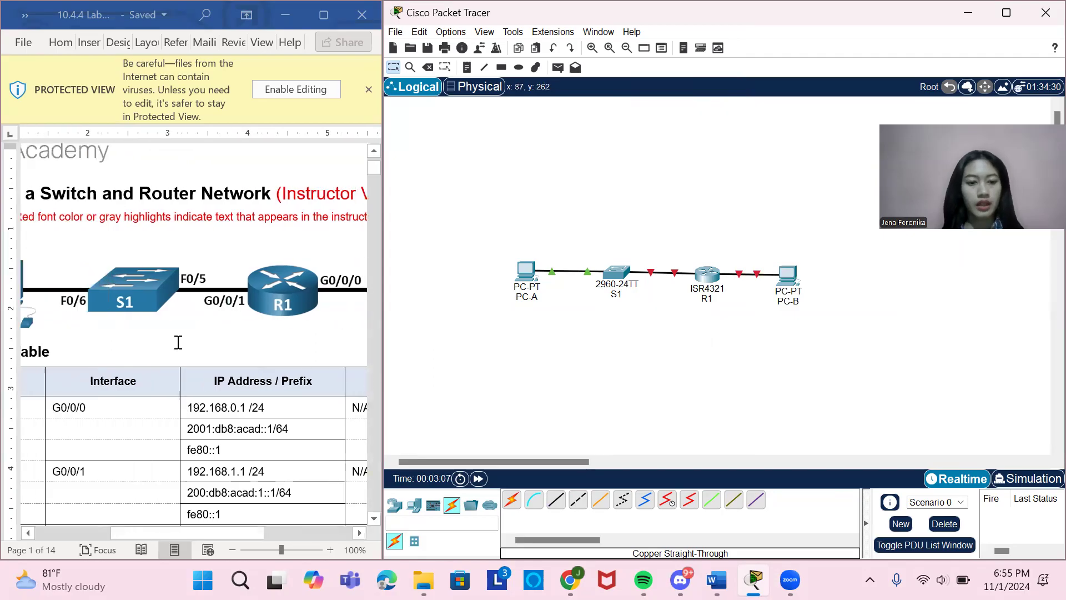
{"action": "scroll", "coordinate": [178, 342], "scroll_direction": "left", "scroll_amount": 3}
{"action": "scroll", "coordinate": [178, 342], "scroll_direction": "down", "scroll_amount": 4}
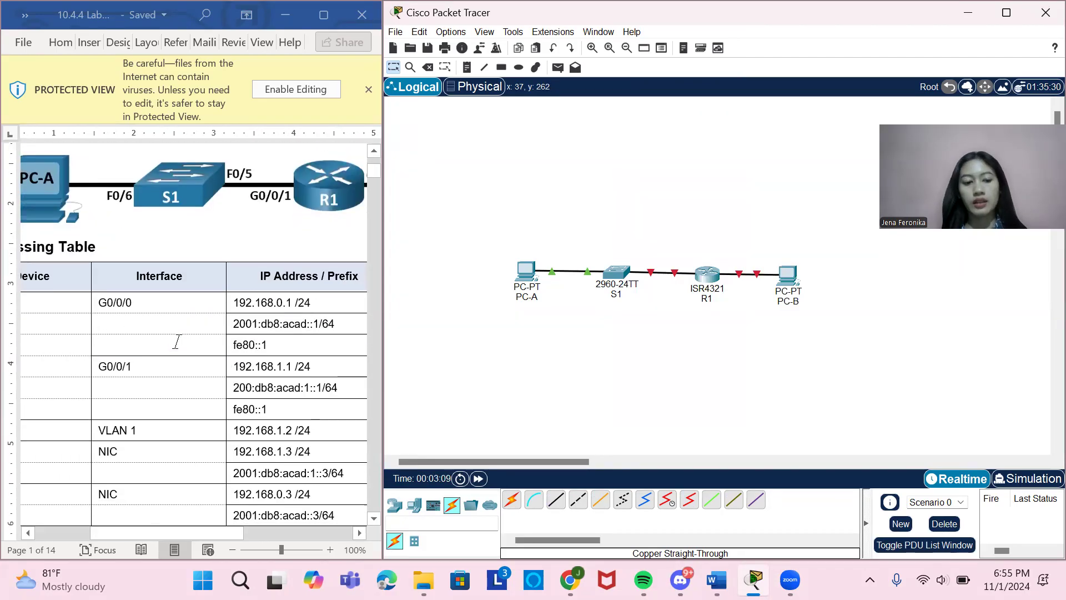
{"action": "scroll", "coordinate": [177, 341], "scroll_direction": "down", "scroll_amount": 4}
{"action": "scroll", "coordinate": [178, 342], "scroll_direction": "right", "scroll_amount": 3}
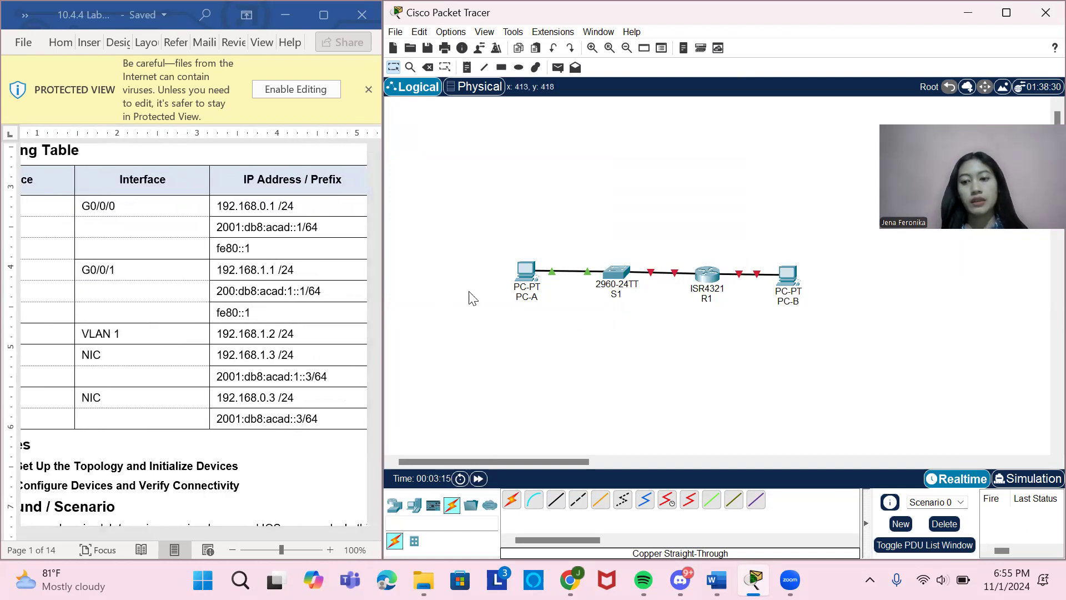
{"action": "left_click", "coordinate": [521, 280]}
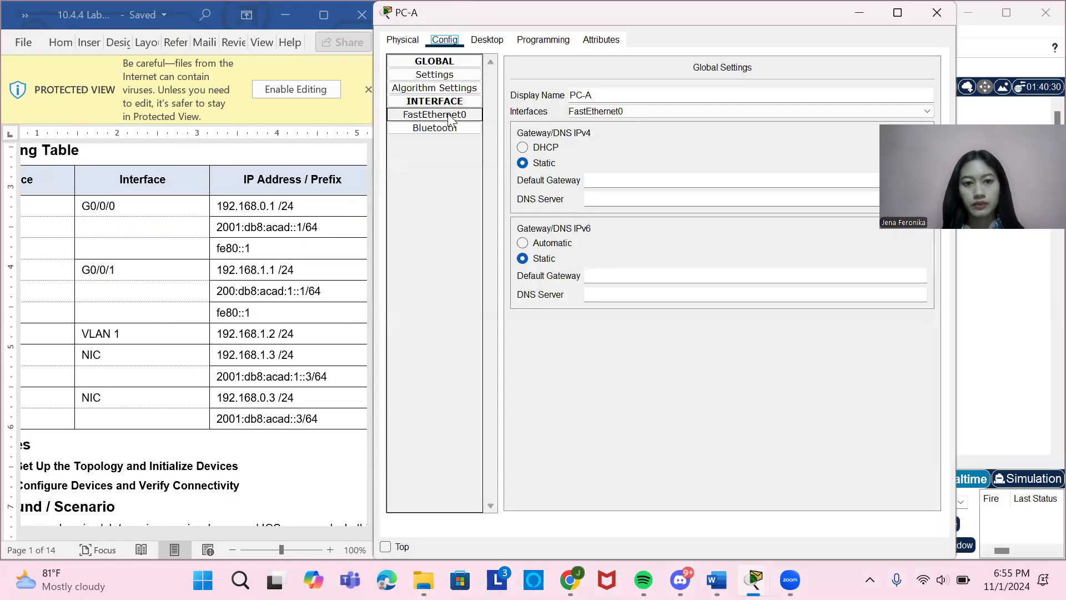
{"action": "left_click", "coordinate": [448, 114]}
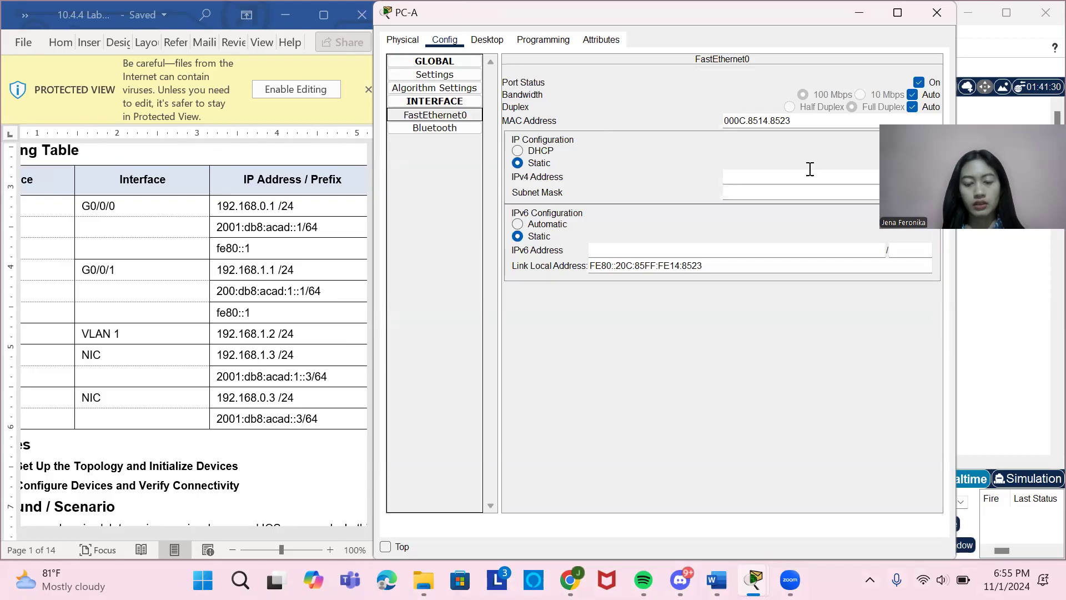
Set PC-A's static IPv4 address to 192.168.1.3 from the addressing table, with subnet mask 255.255.255.0.
{"action": "left_click", "coordinate": [791, 177]}
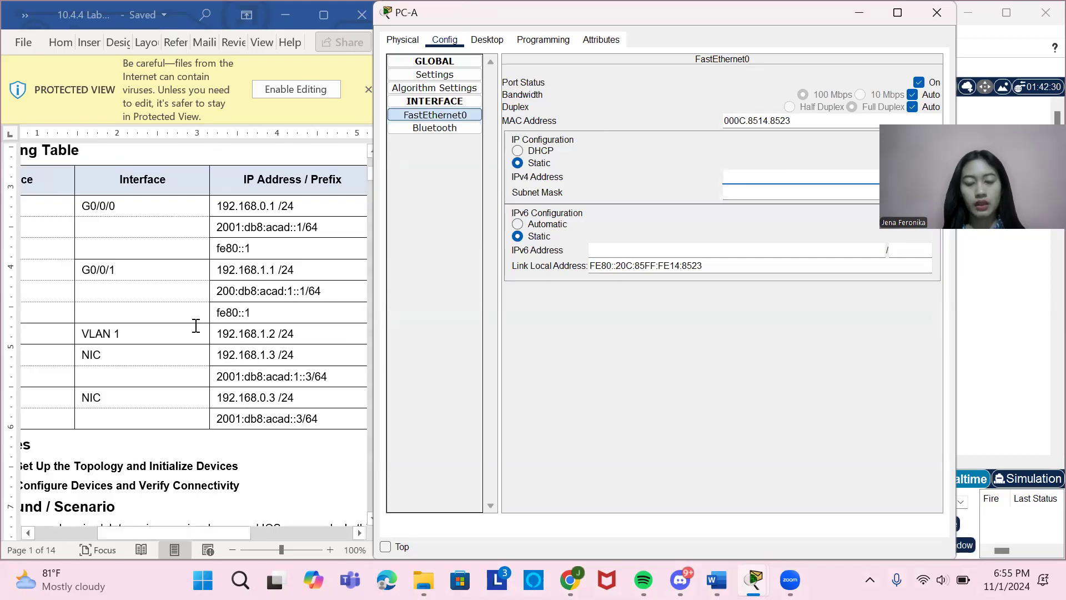
{"action": "scroll", "coordinate": [195, 324], "scroll_direction": "left", "scroll_amount": 5}
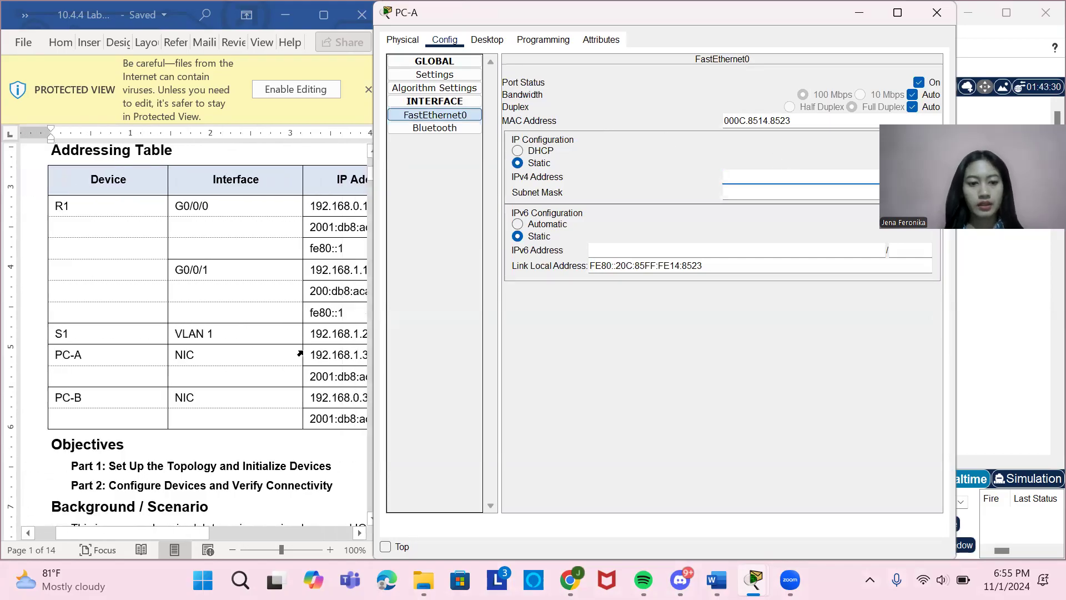
{"action": "scroll", "coordinate": [304, 351], "scroll_direction": "right", "scroll_amount": 1}
{"action": "scroll", "coordinate": [302, 354], "scroll_direction": "right", "scroll_amount": 1}
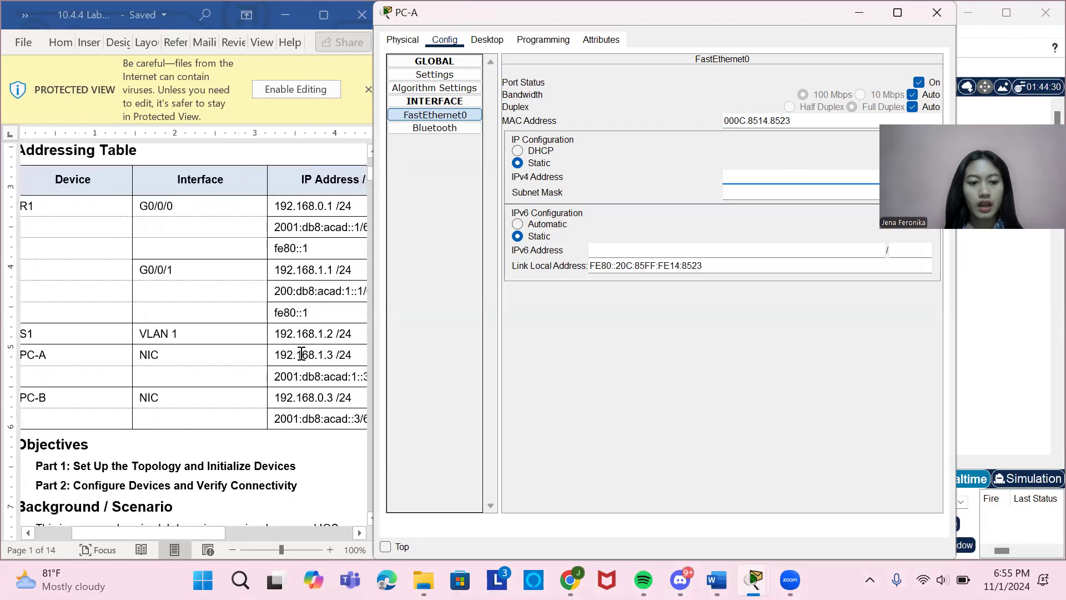
{"action": "left_click_drag", "start_coordinate": [277, 355], "coordinate": [337, 355]}
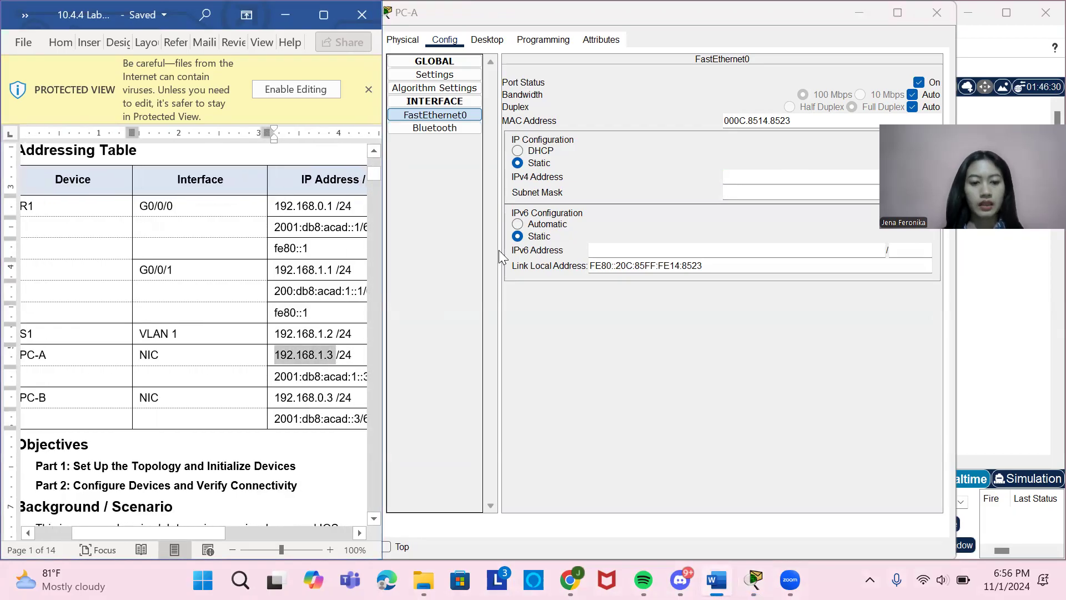
{"action": "left_click", "coordinate": [756, 176]}
{"action": "left_click", "coordinate": [757, 184]}
{"action": "left_click", "coordinate": [572, 300]}
{"action": "left_click", "coordinate": [758, 178]}
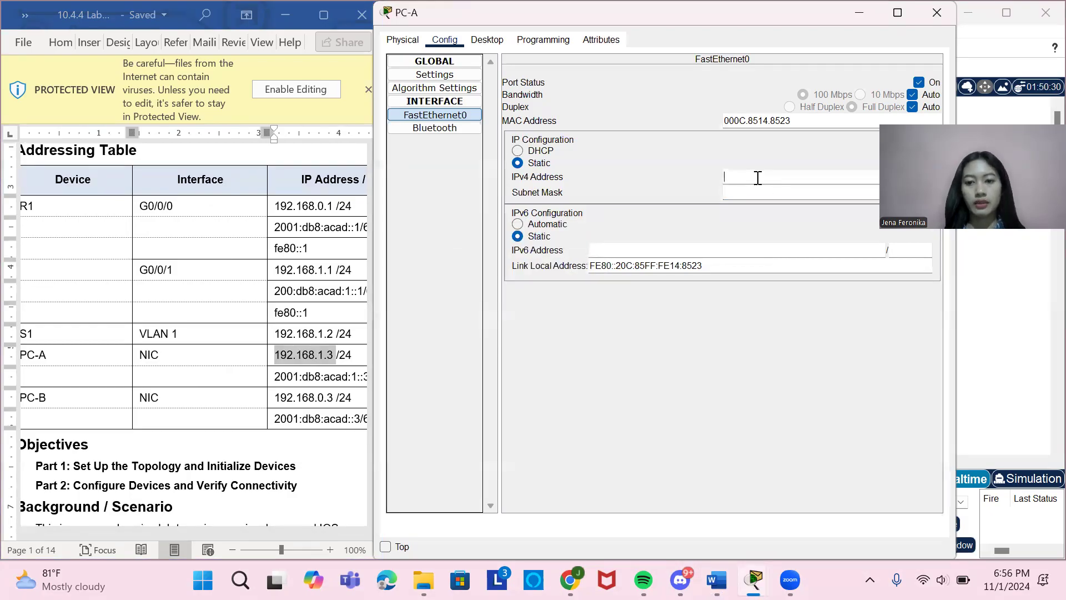
{"action": "type", "text": "192.168"}
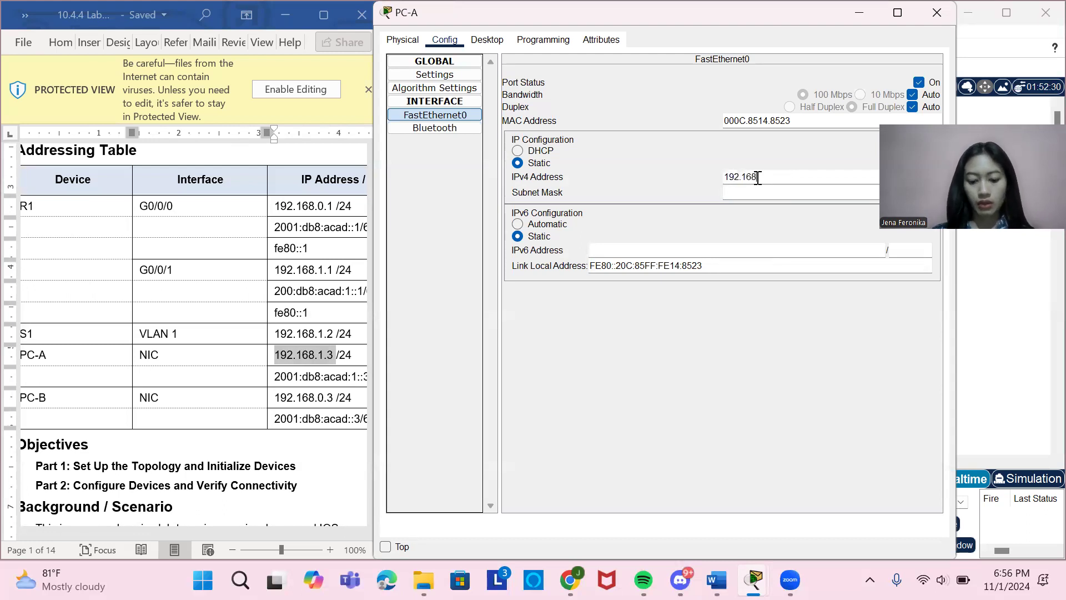
{"action": "type", "text": ".1.3"}
{"action": "left_click", "coordinate": [764, 193]}
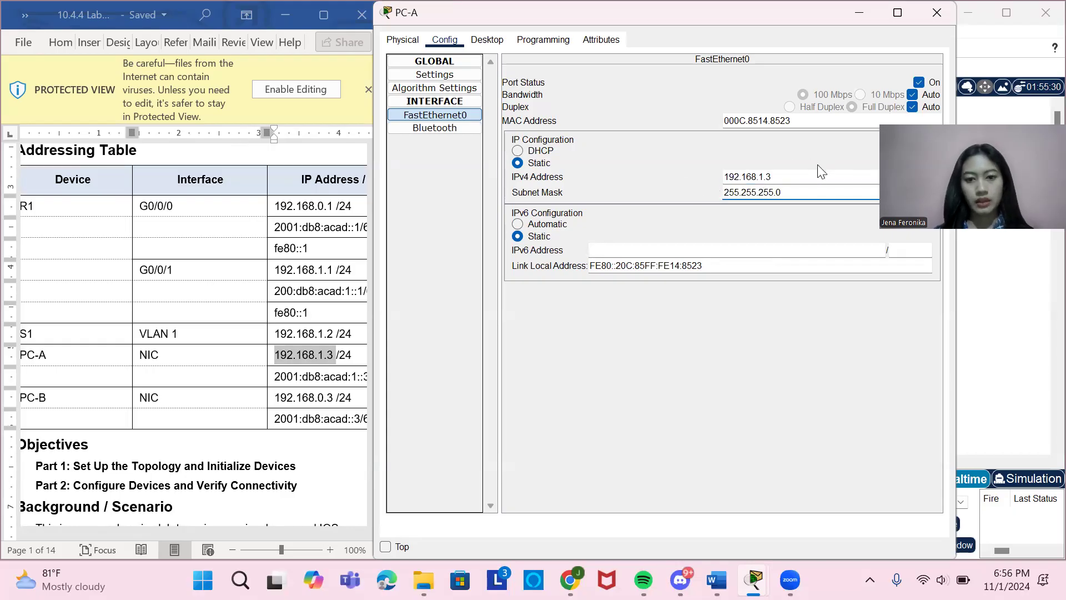
Copy PC-A's IPv6 address 2001:db8:acad:1::3 from the addressing table into its FastEthernet0 IPv6 configuration.
{"action": "left_click", "coordinate": [637, 253]}
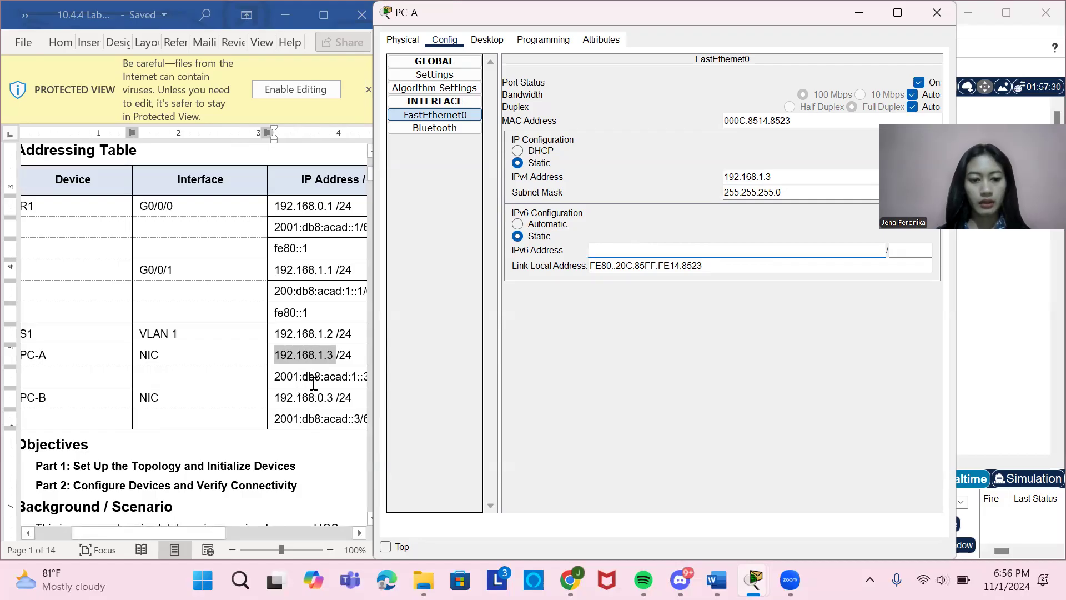
{"action": "scroll", "coordinate": [314, 383], "scroll_direction": "right", "scroll_amount": 3}
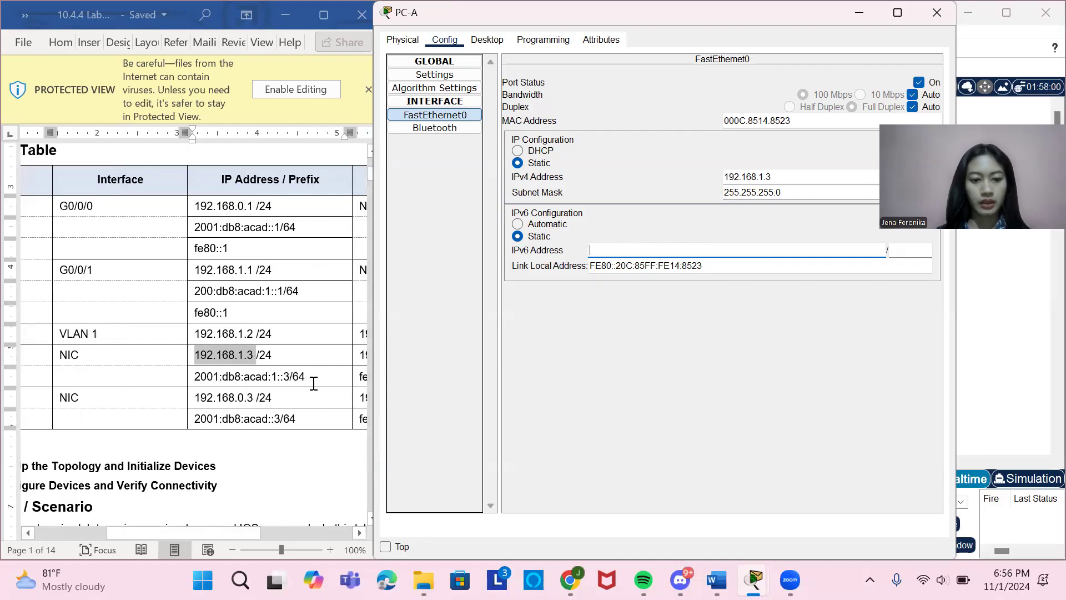
{"action": "left_click", "coordinate": [277, 377]}
{"action": "mouse_move", "coordinate": [279, 376]}
{"action": "left_mouse_down"}
{"action": "mouse_move", "coordinate": [218, 375]}
{"action": "mouse_move", "coordinate": [285, 376]}
{"action": "left_mouse_up"}
{"action": "key", "text": "ctrl+c"}
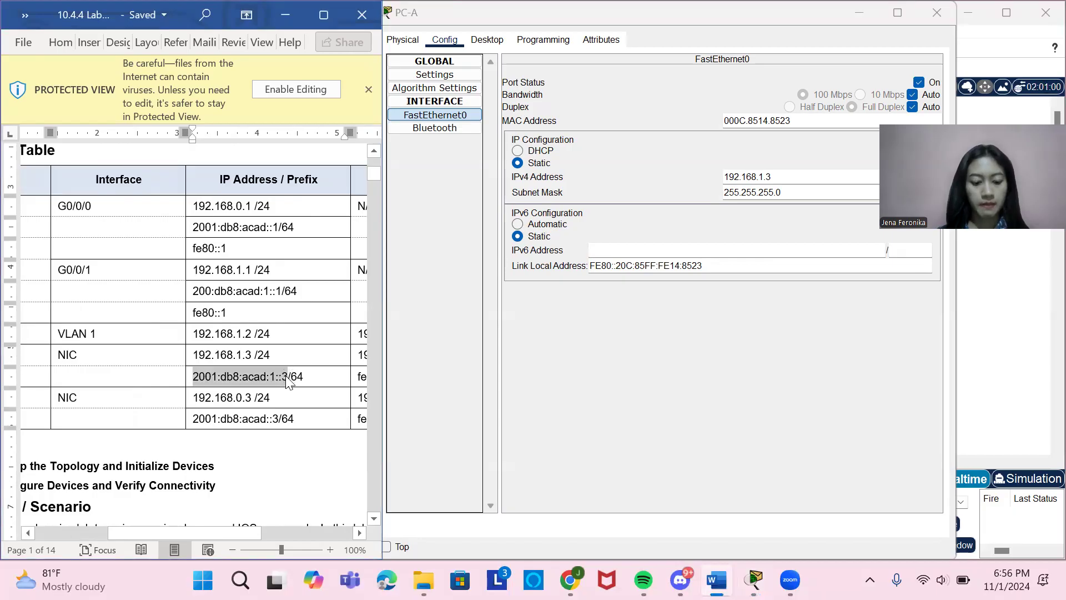
{"action": "left_click", "coordinate": [713, 250]}
{"action": "key", "text": "ctrl+v"}
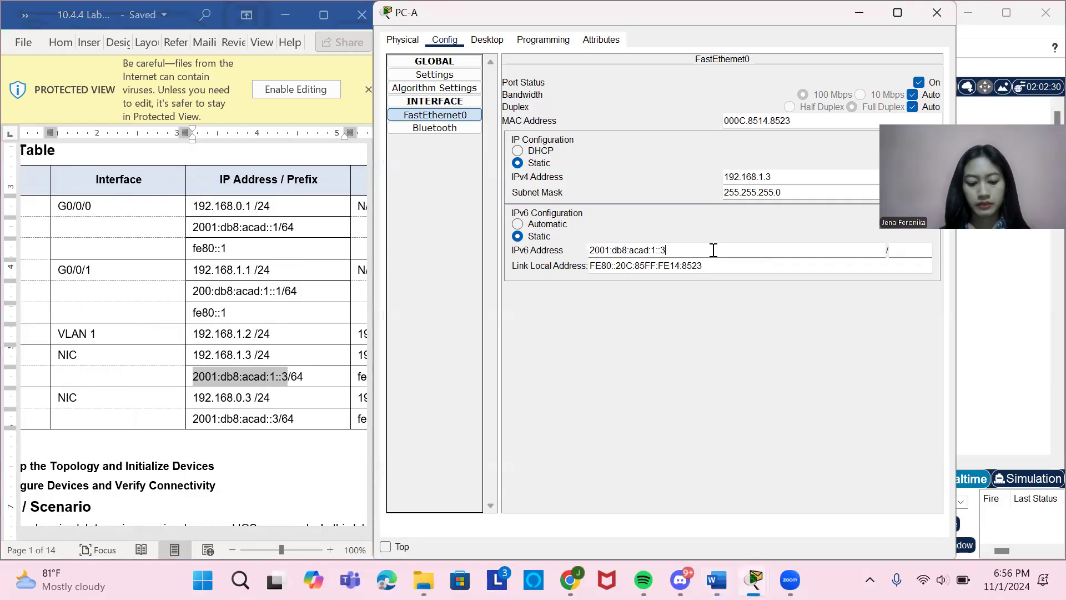
{"action": "left_click", "coordinate": [696, 360]}
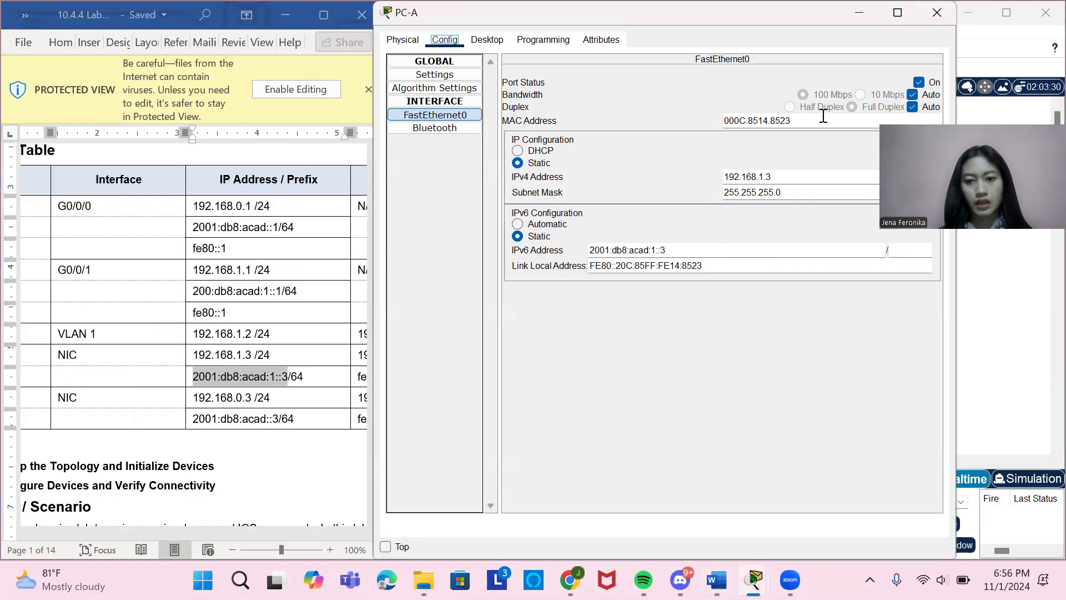
Review PC-A's IP configuration in its desktop utilities and close the device.
{"action": "left_click", "coordinate": [488, 41]}
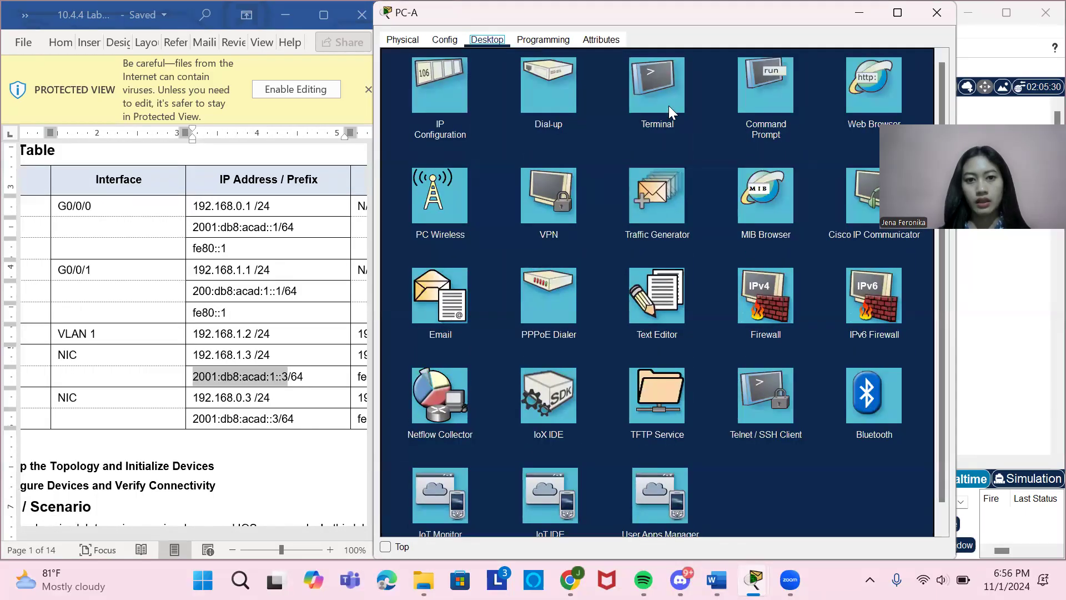
{"action": "left_click", "coordinate": [447, 86]}
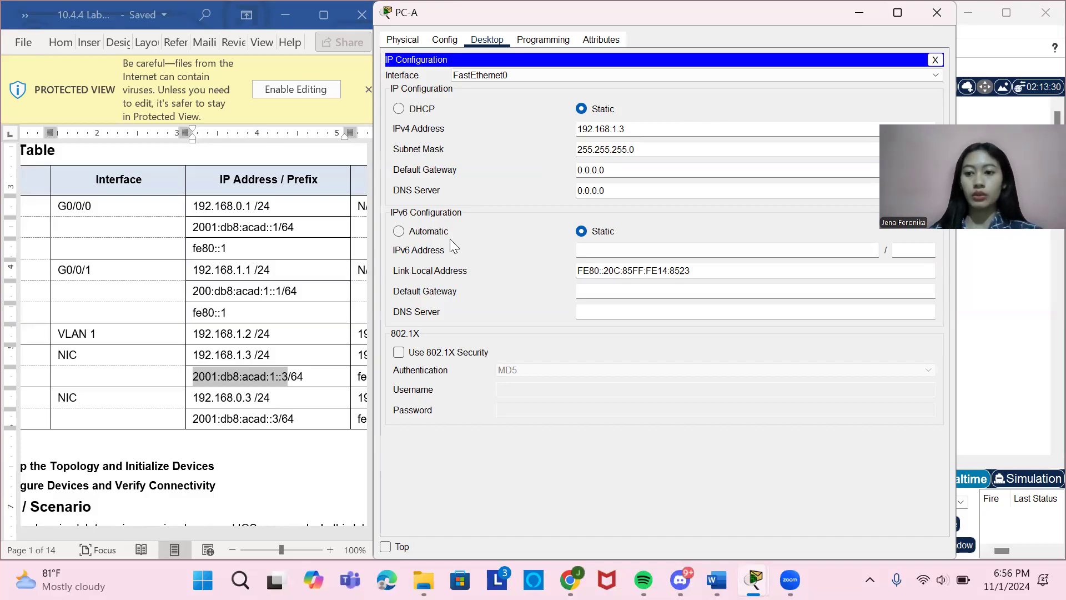
{"action": "scroll", "coordinate": [183, 339], "scroll_direction": "left", "scroll_amount": 3}
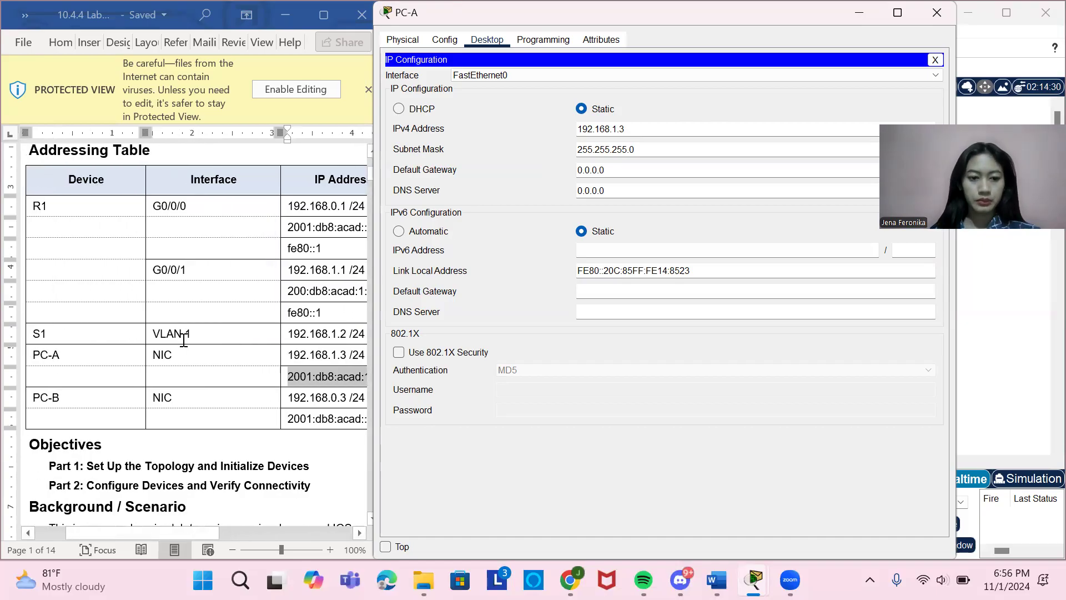
{"action": "left_click", "coordinate": [945, 17]}
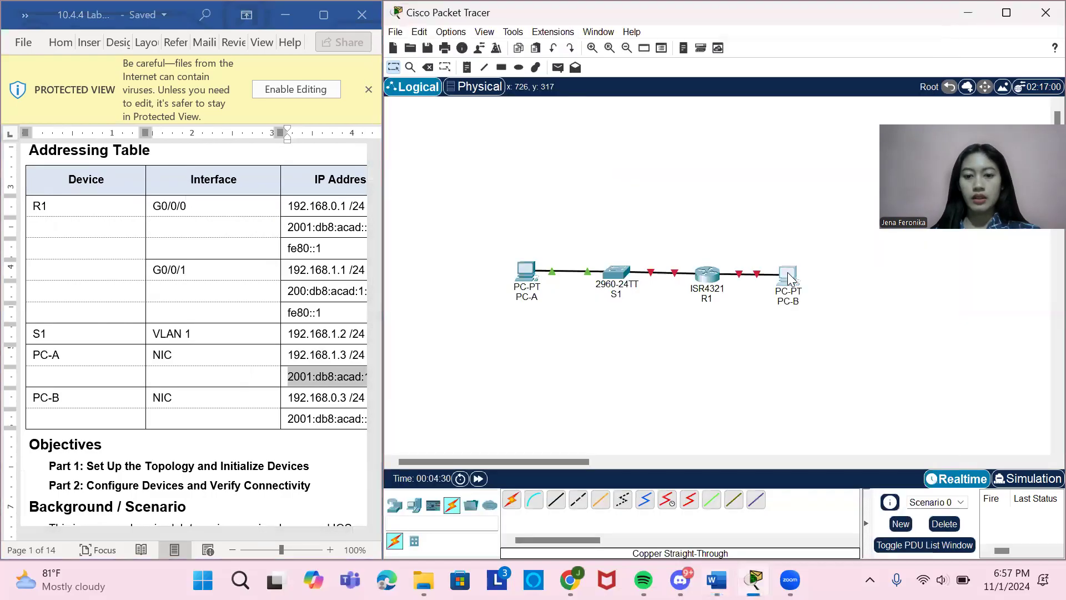
Set PC-B's FastEthernet0 static IPv4 address to 192.168.0.3 from the addressing table, with subnet mask 255.255.255.0.
{"action": "left_click", "coordinate": [787, 276]}
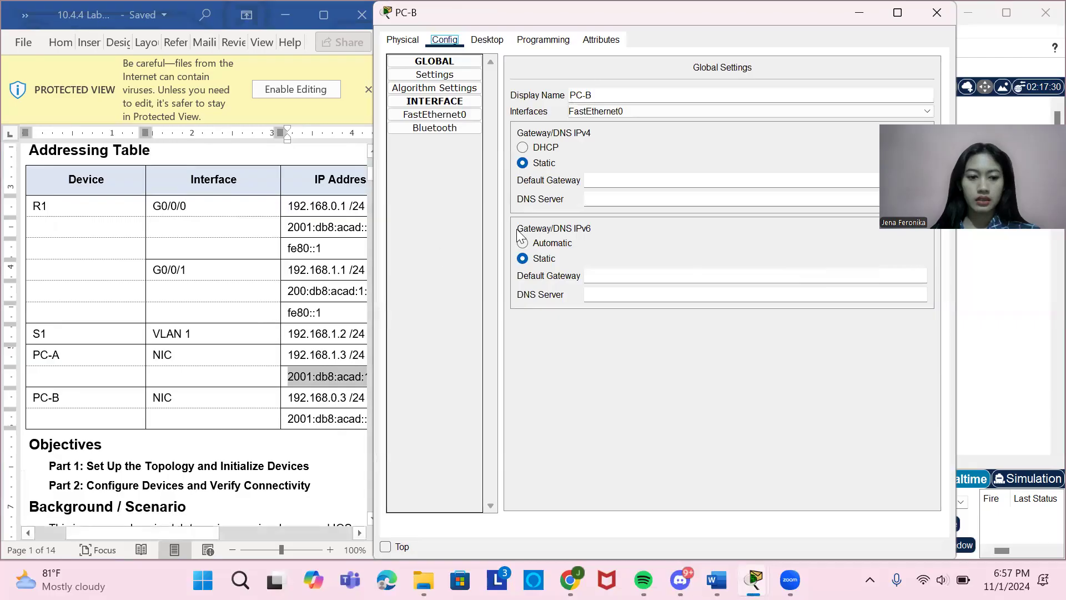
{"action": "left_click", "coordinate": [439, 114]}
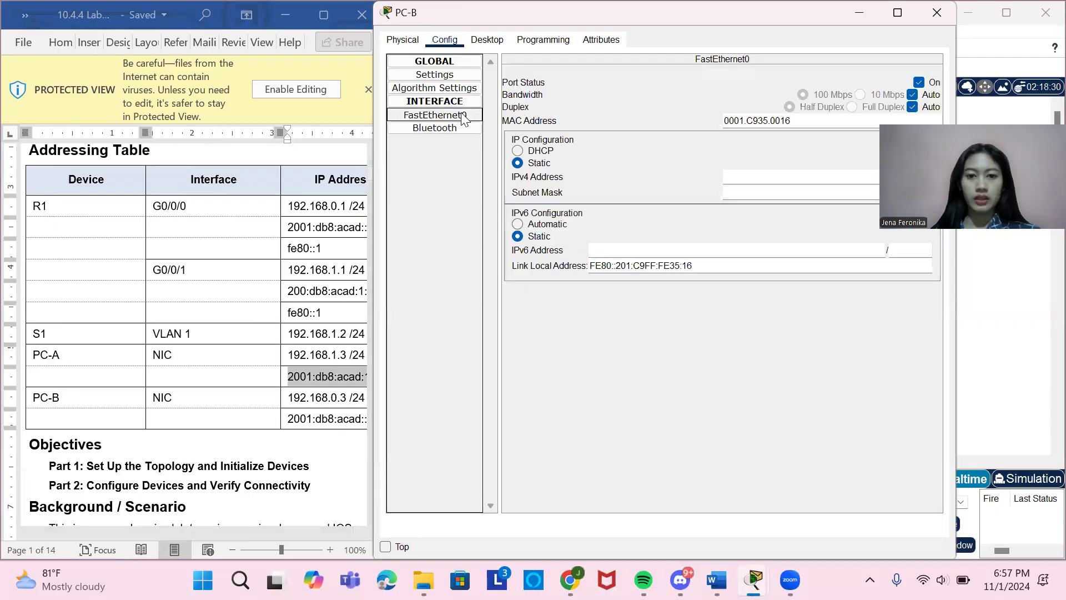
{"action": "scroll", "coordinate": [310, 342], "scroll_direction": "right", "scroll_amount": 1}
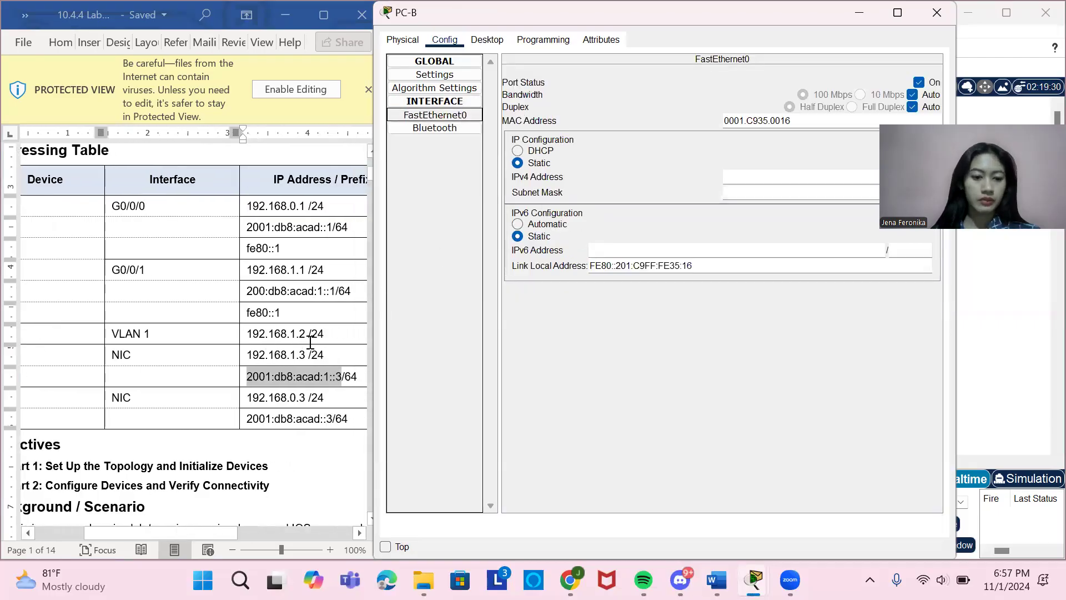
{"action": "left_click", "coordinate": [743, 178]}
{"action": "type", "text": "19"}
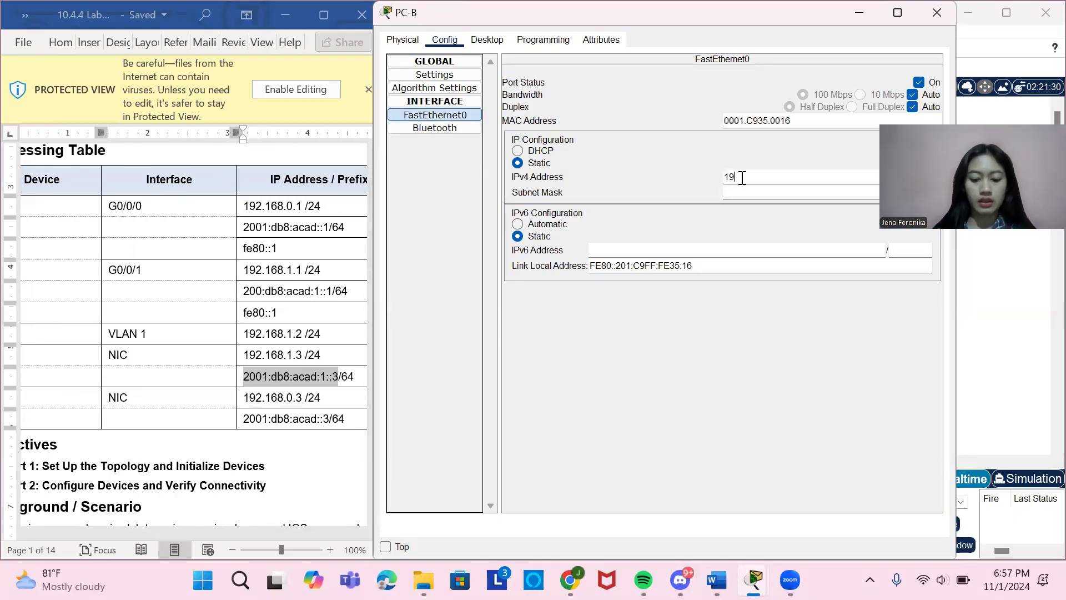
{"action": "type", "text": "2.168"}
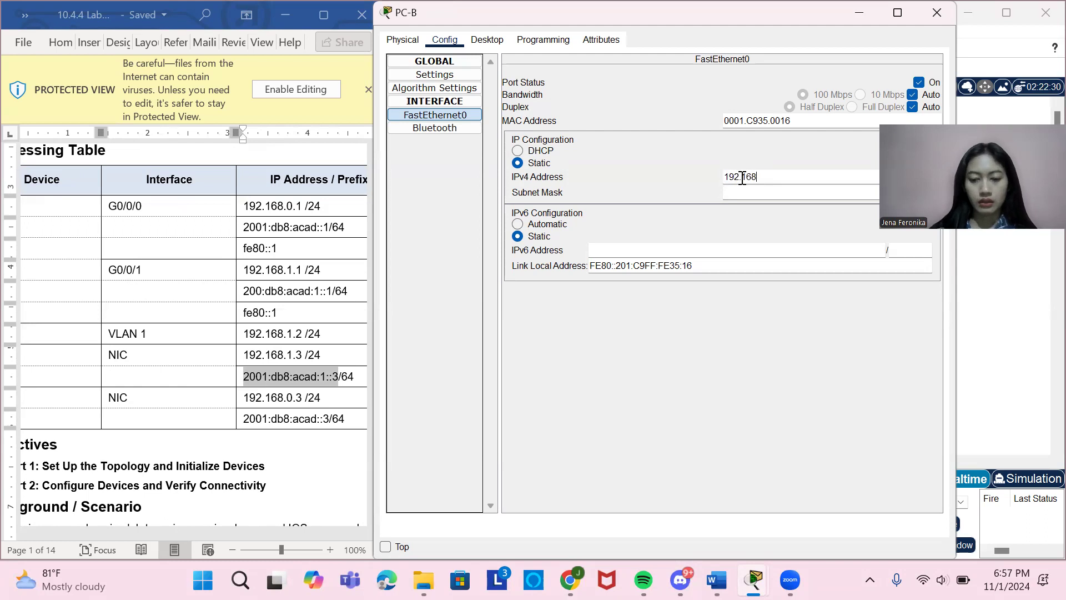
{"action": "type", "text": ".0.3"}
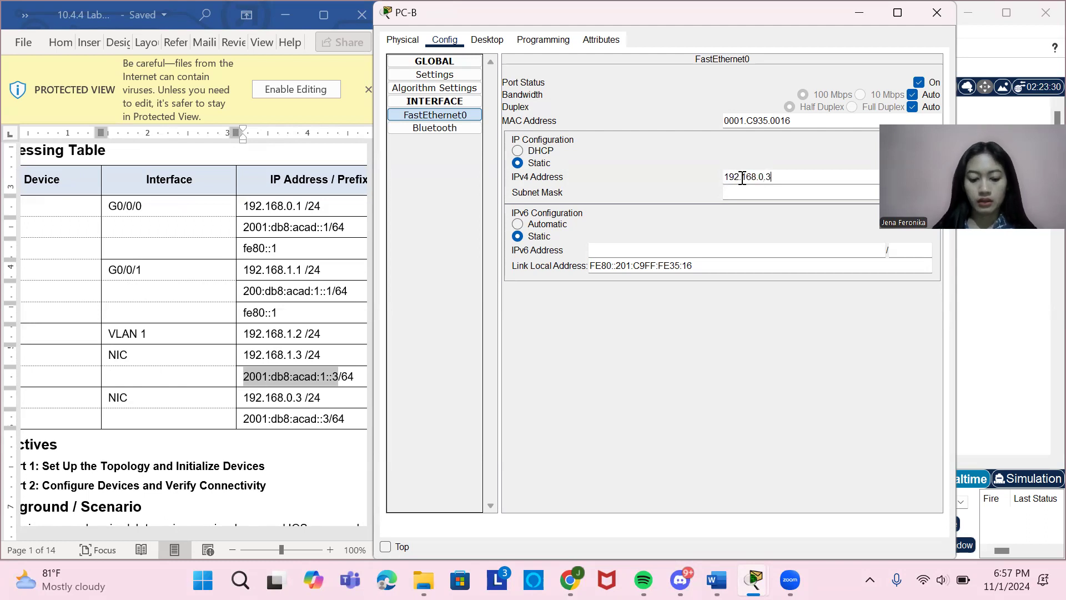
{"action": "left_click", "coordinate": [745, 192]}
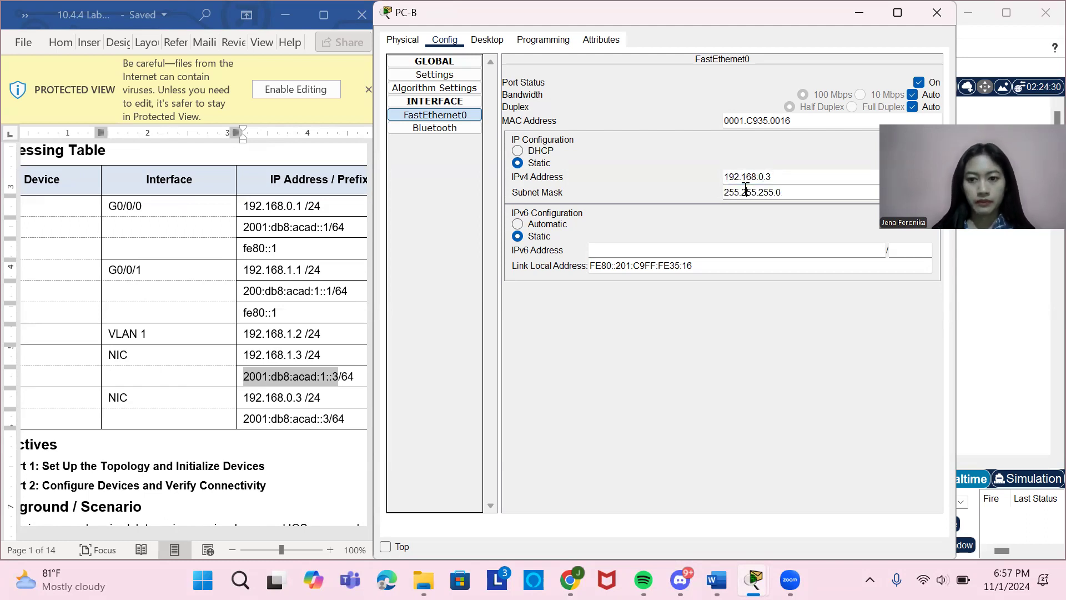
Try to set PC-B's FastEthernet0 IPv6 address to 2001:db8:acad::3, copied from the addressing table.
{"action": "left_click", "coordinate": [671, 250]}
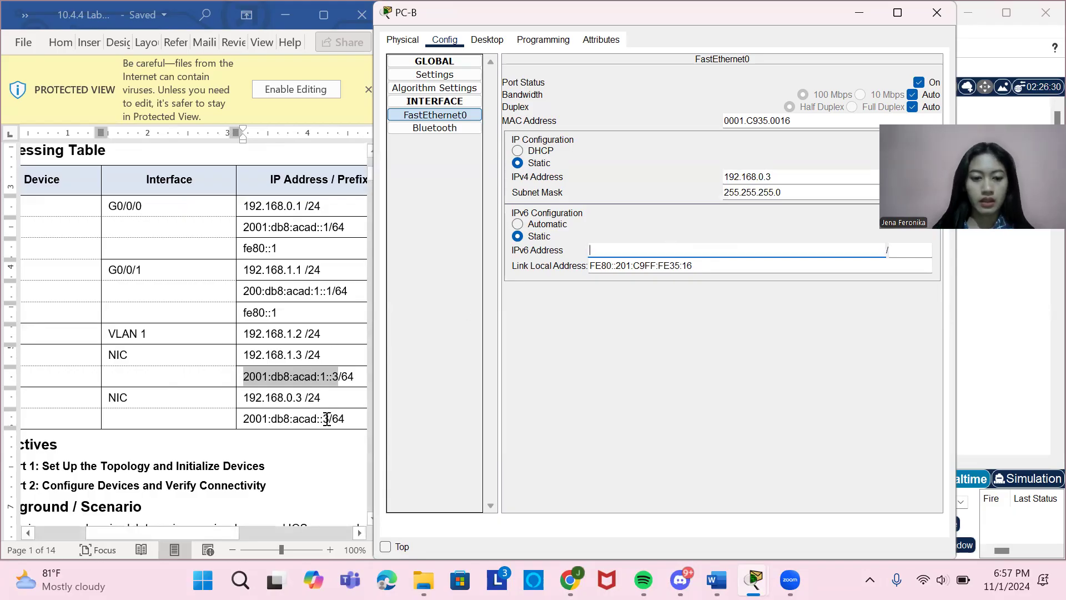
{"action": "mouse_move", "coordinate": [323, 419]}
{"action": "left_mouse_down"}
{"action": "mouse_move", "coordinate": [300, 426]}
{"action": "mouse_move", "coordinate": [329, 423]}
{"action": "left_mouse_up"}
{"action": "key", "text": "ctrl+c"}
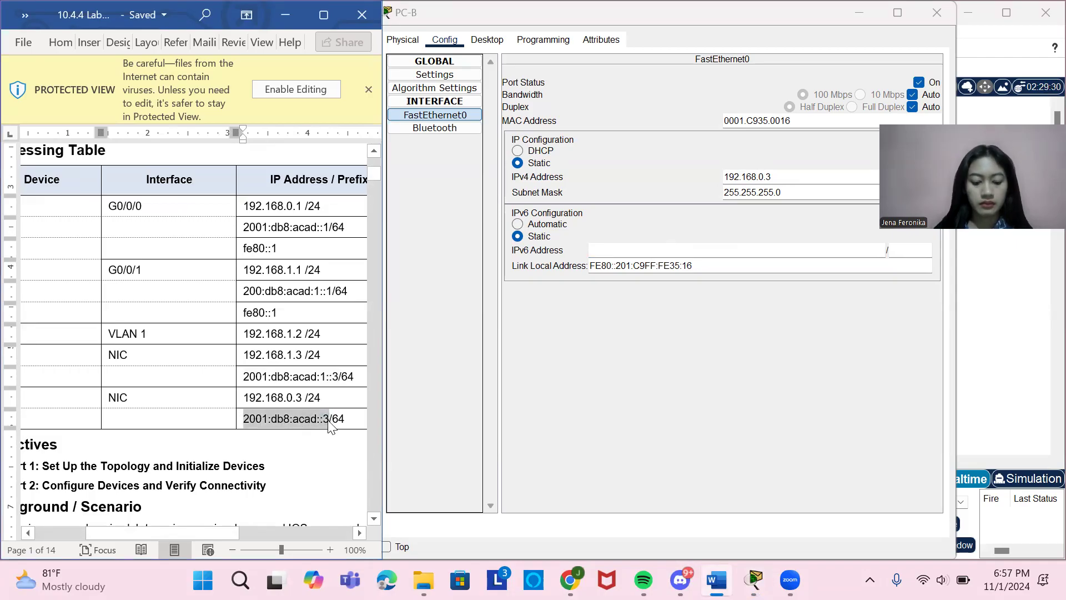
{"action": "left_click", "coordinate": [744, 249]}
{"action": "key", "text": "ctrl+v"}
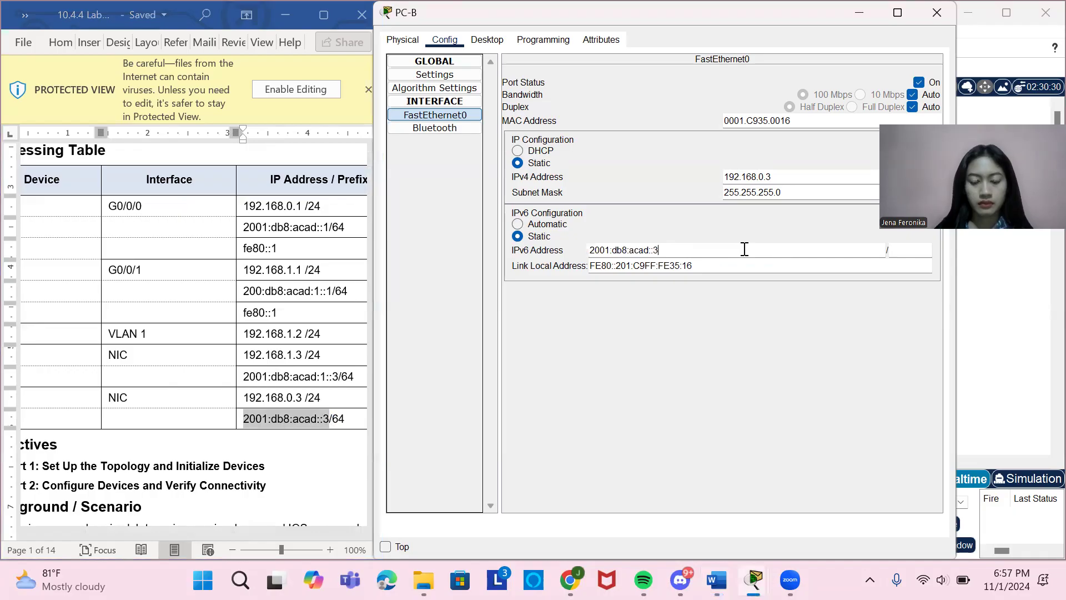
Review PC-B's IP configuration in its desktop utilities and close the device.
{"action": "left_click", "coordinate": [494, 41]}
{"action": "left_click", "coordinate": [438, 99]}
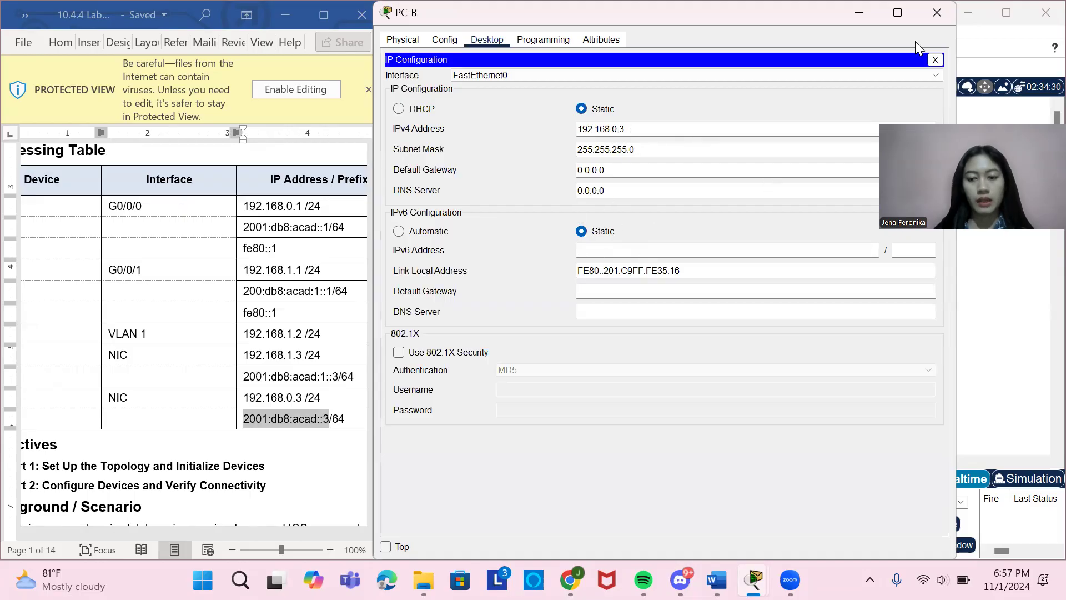
{"action": "left_click", "coordinate": [938, 13]}
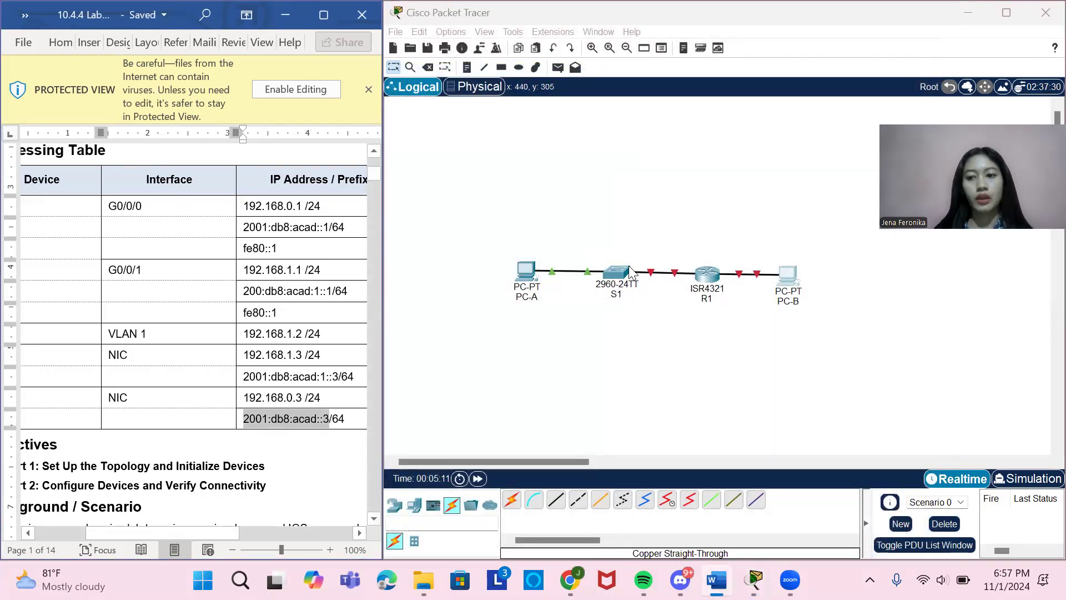
Find the lab document's Step 2 instructions for configuring the router and look at R1's global settings.
{"action": "scroll", "coordinate": [186, 346], "scroll_direction": "down", "scroll_amount": 15}
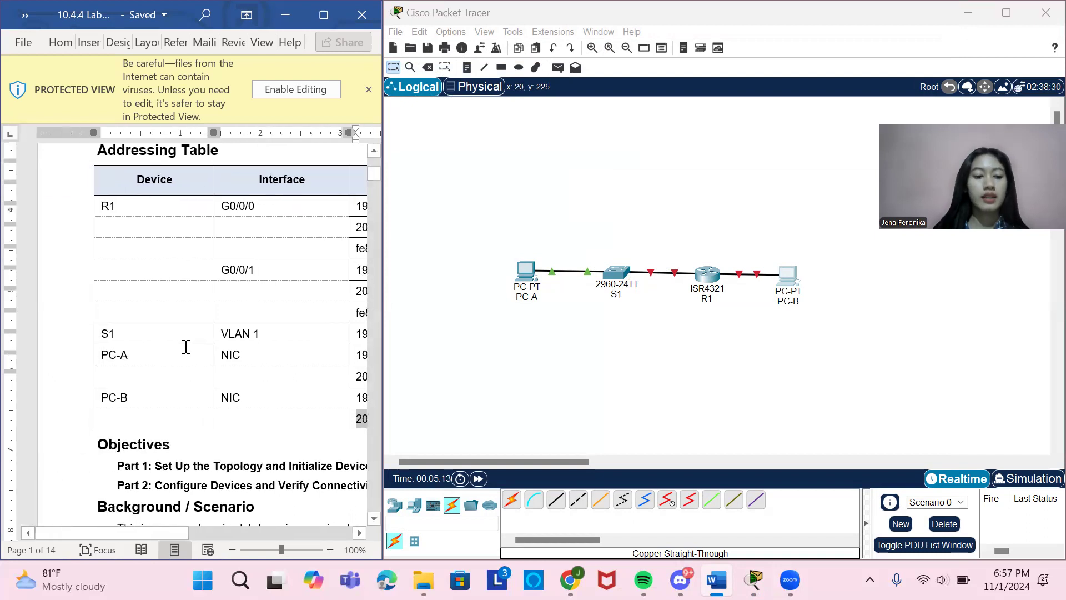
{"action": "scroll", "coordinate": [186, 347], "scroll_direction": "down", "scroll_amount": 5}
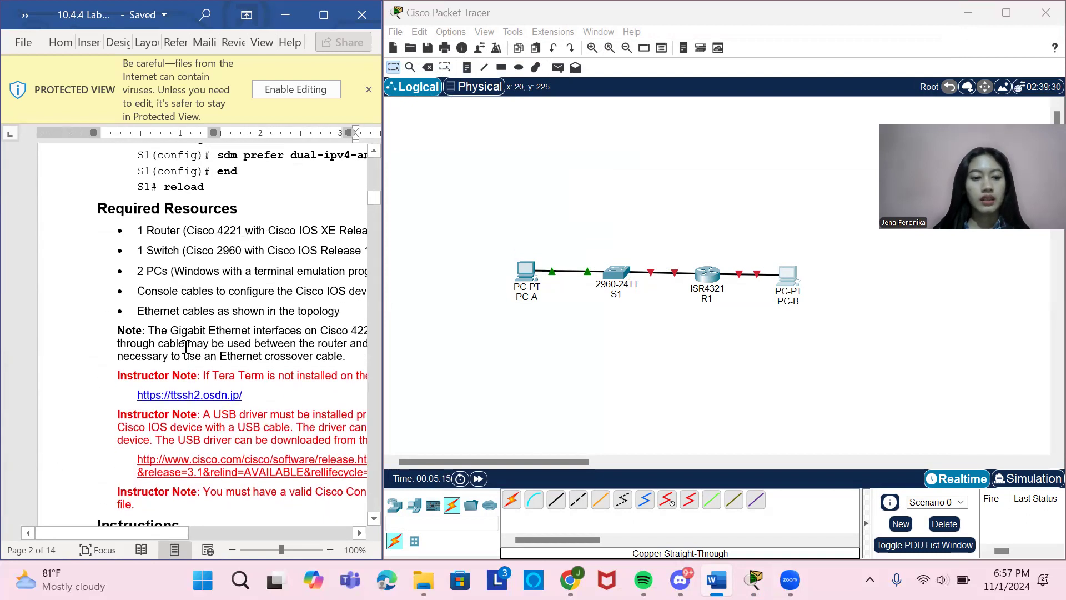
{"action": "scroll", "coordinate": [186, 348], "scroll_direction": "down", "scroll_amount": 15}
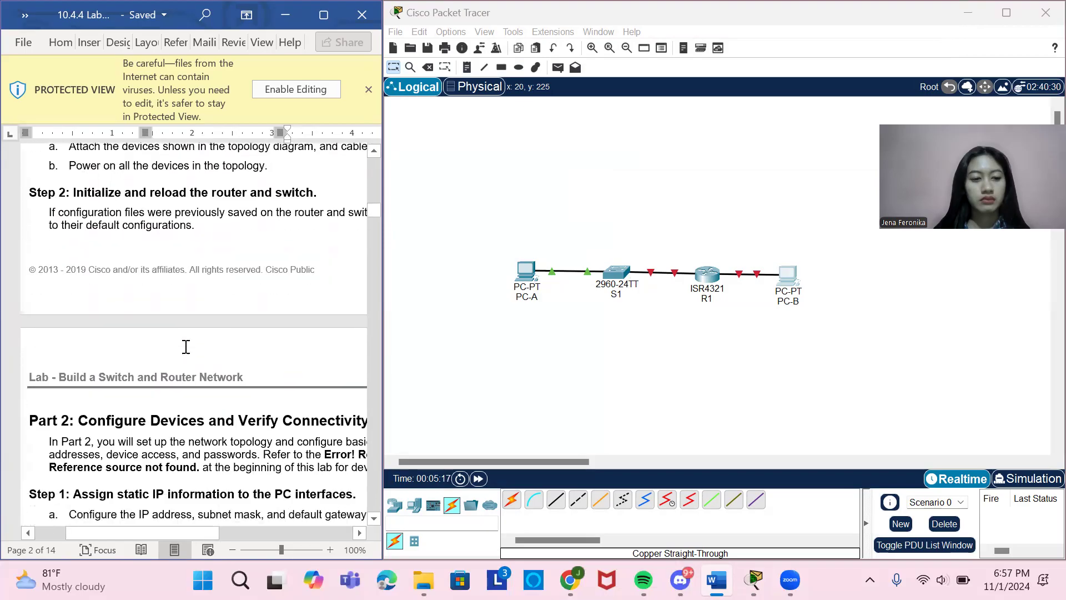
{"action": "scroll", "coordinate": [186, 346], "scroll_direction": "up", "scroll_amount": 5}
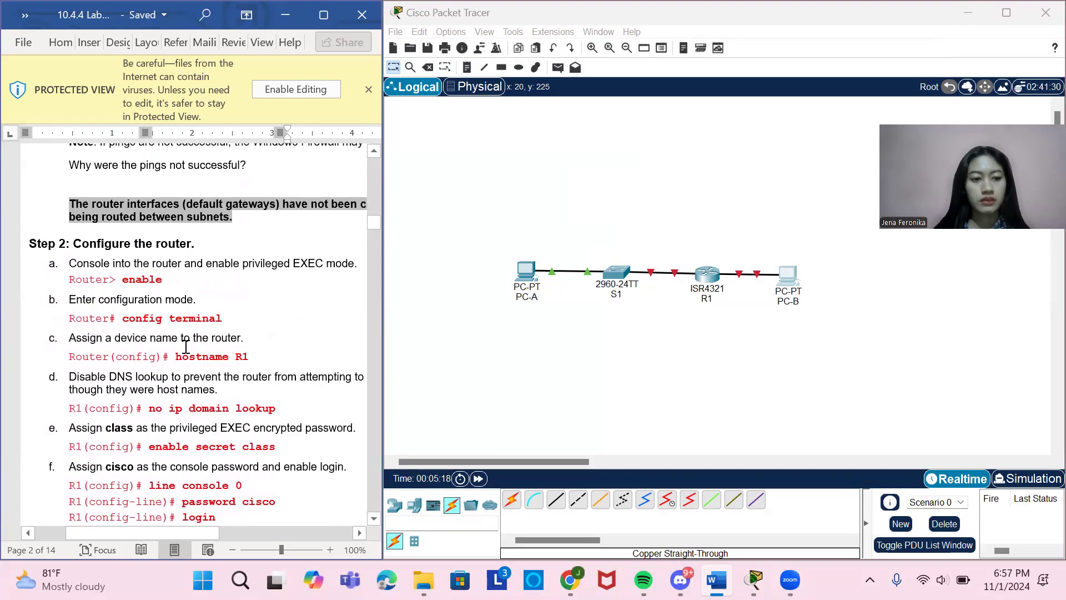
{"action": "left_click", "coordinate": [705, 276]}
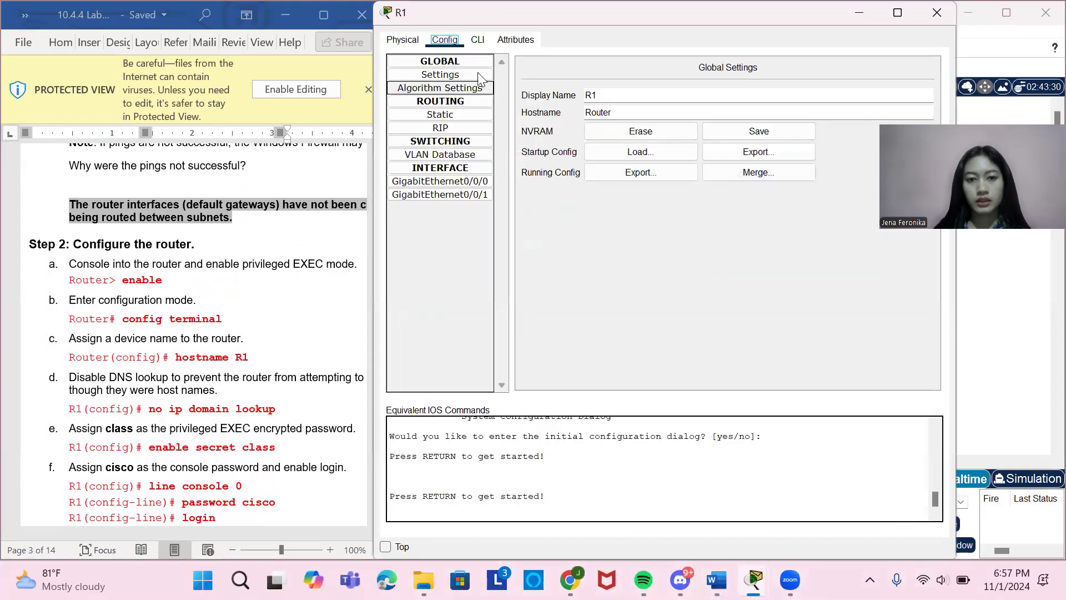
{"action": "left_click", "coordinate": [937, 13]}
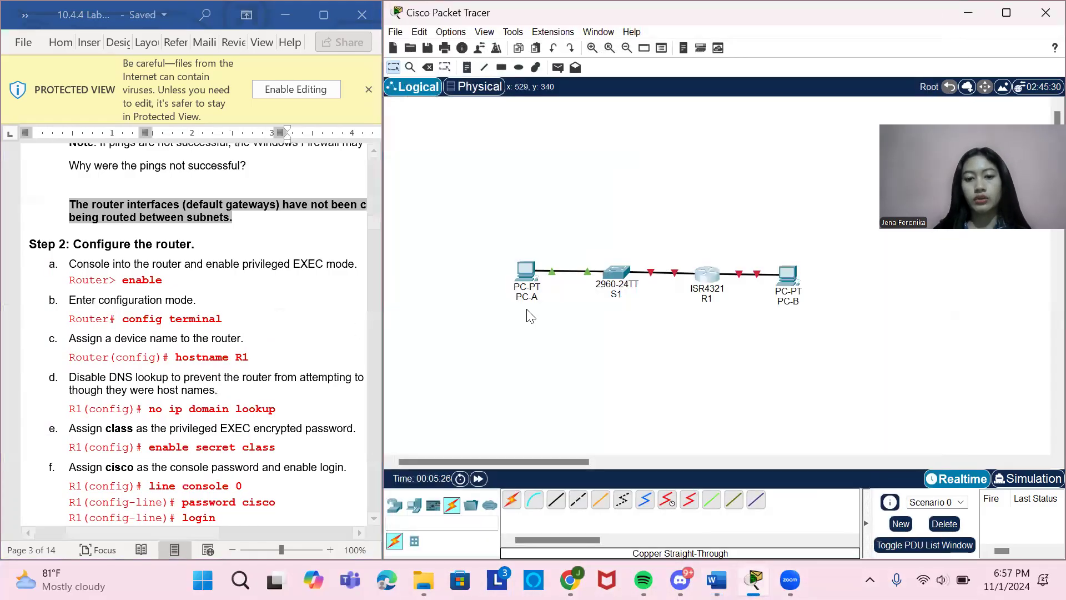
Power-cycle PC-A in its physical device view and close the device.
{"action": "left_click", "coordinate": [526, 280]}
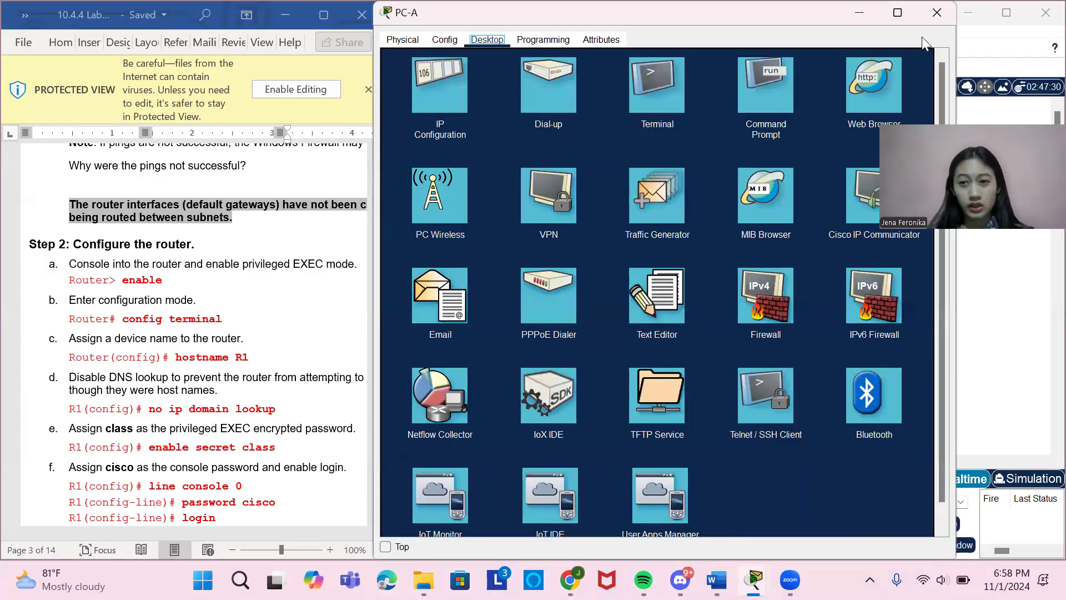
{"action": "left_click", "coordinate": [411, 42]}
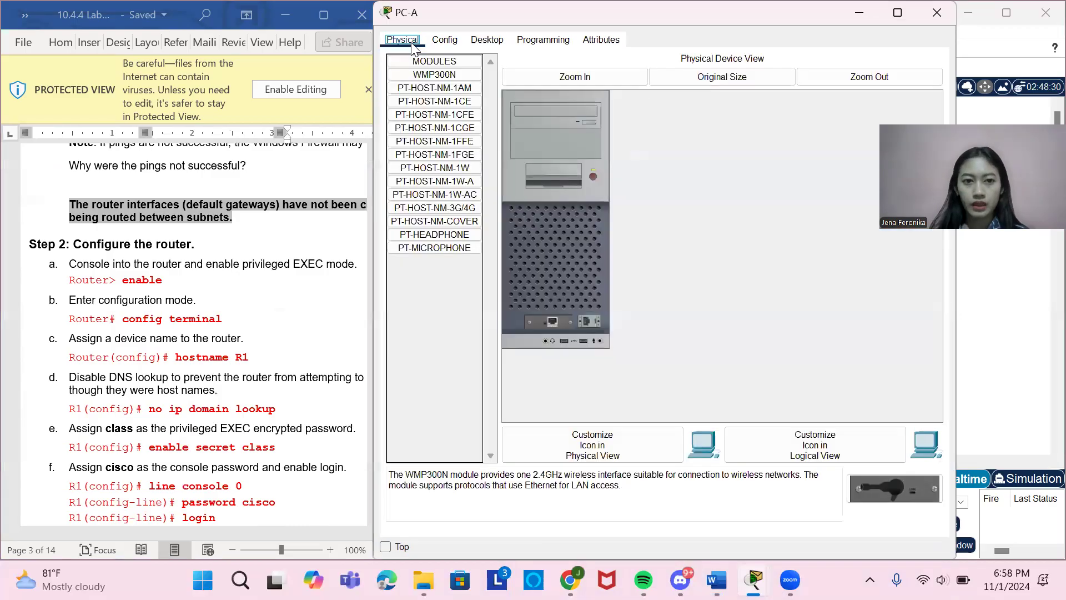
{"action": "left_click", "coordinate": [593, 176]}
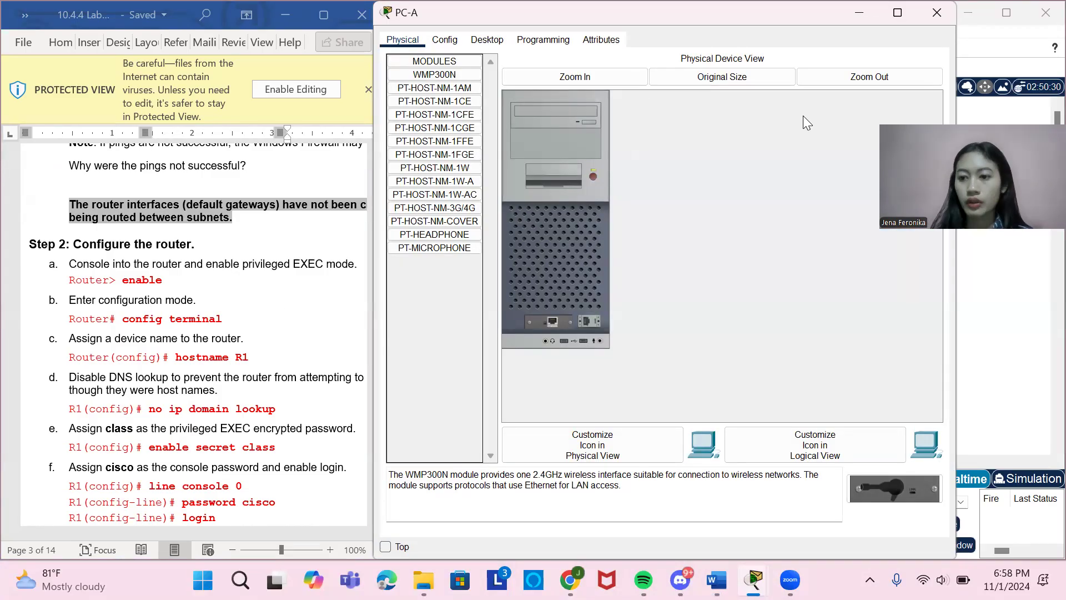
{"action": "left_click", "coordinate": [938, 21]}
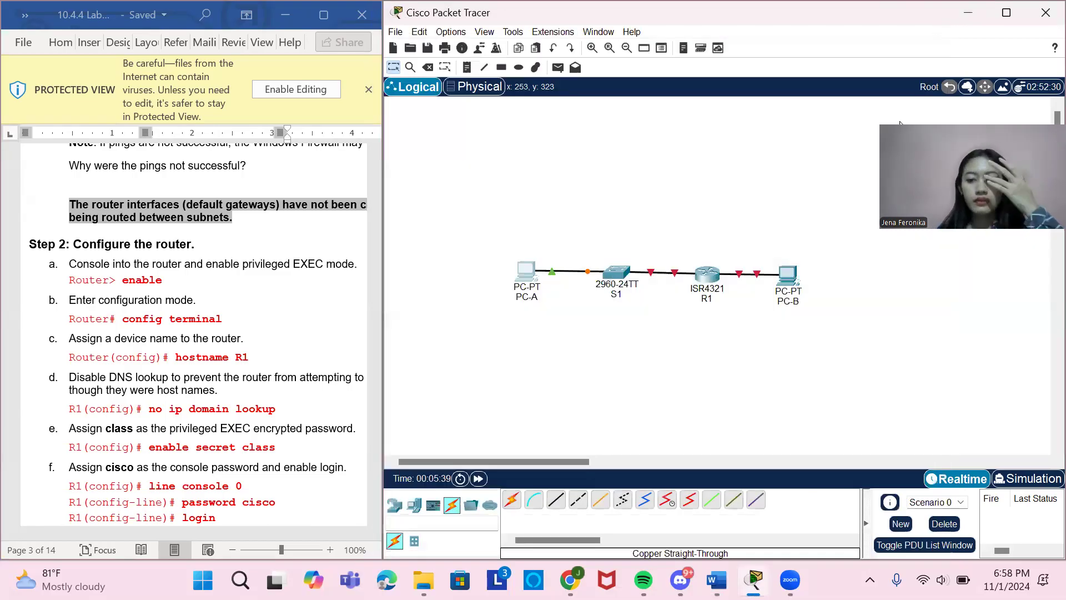
Inspect the physical device views of PC-B, S1 and R1 to check that each is powered on.
{"action": "left_click", "coordinate": [791, 282]}
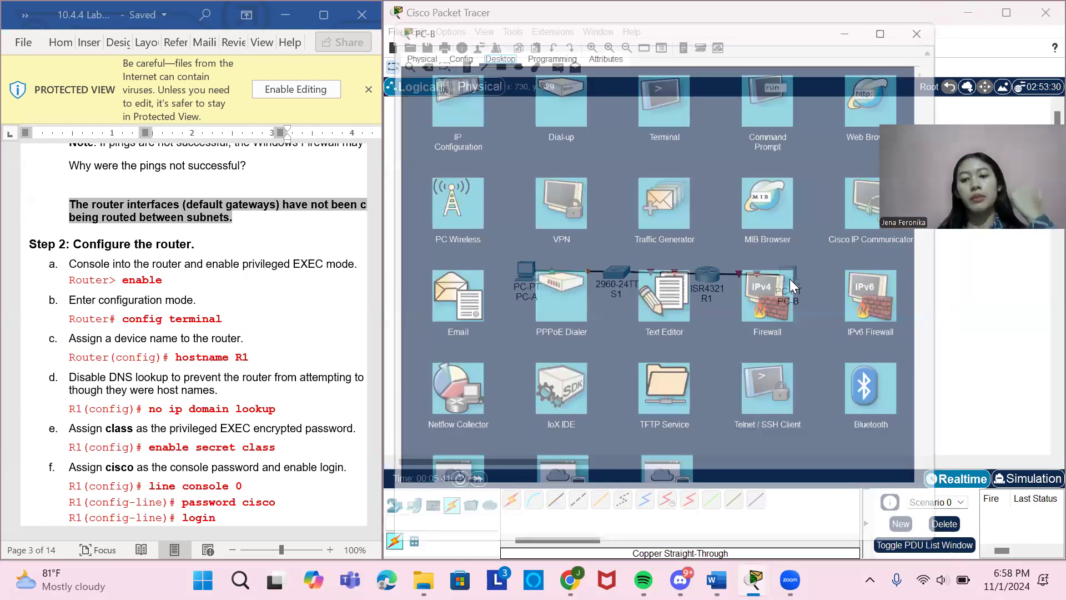
{"action": "left_click", "coordinate": [401, 40]}
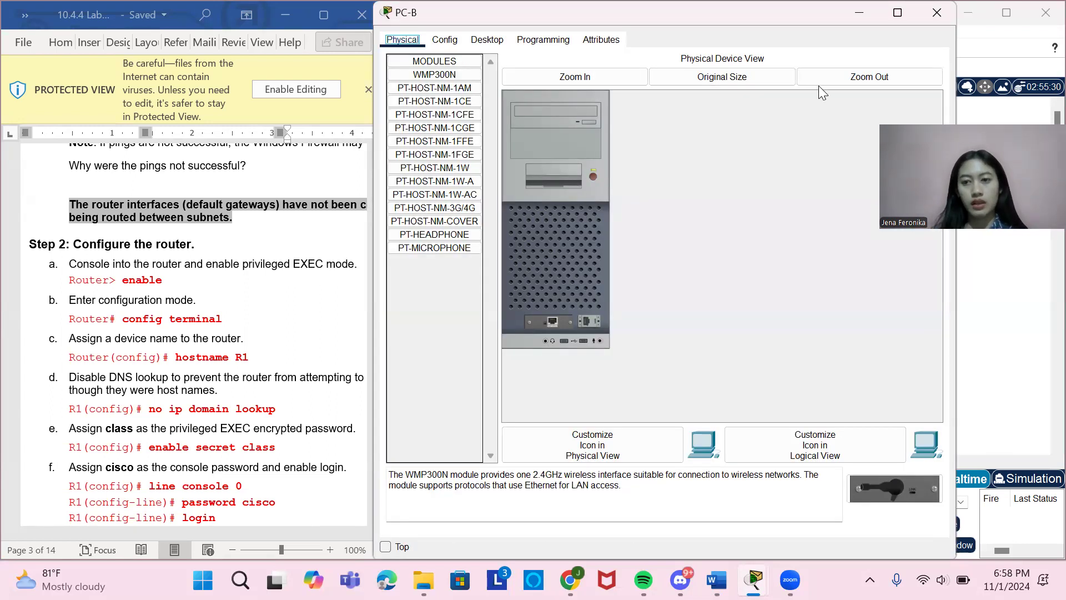
{"action": "left_click", "coordinate": [949, 10]}
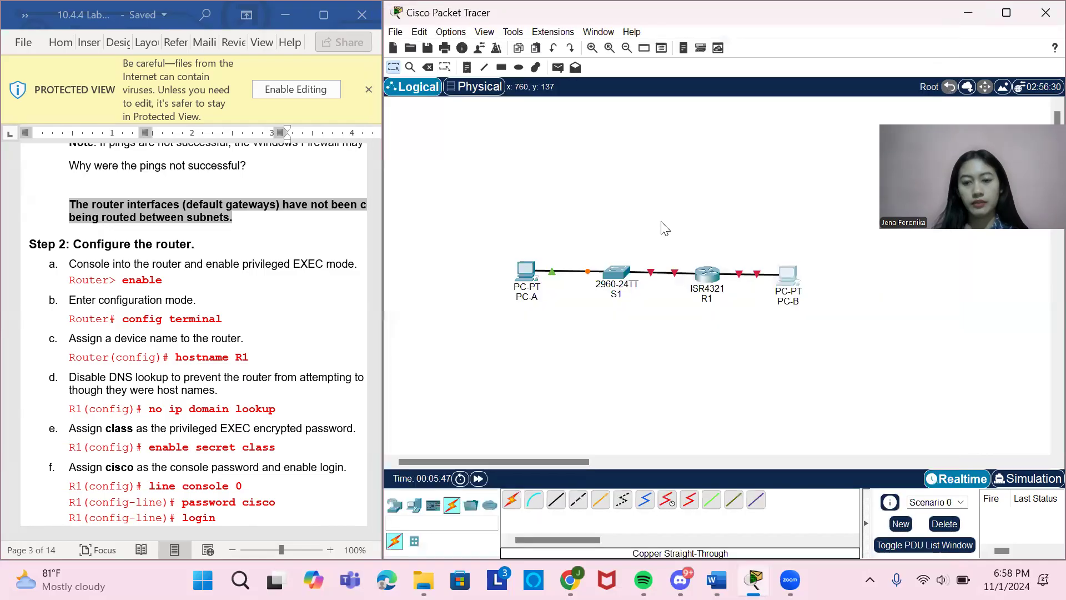
{"action": "left_click", "coordinate": [618, 274]}
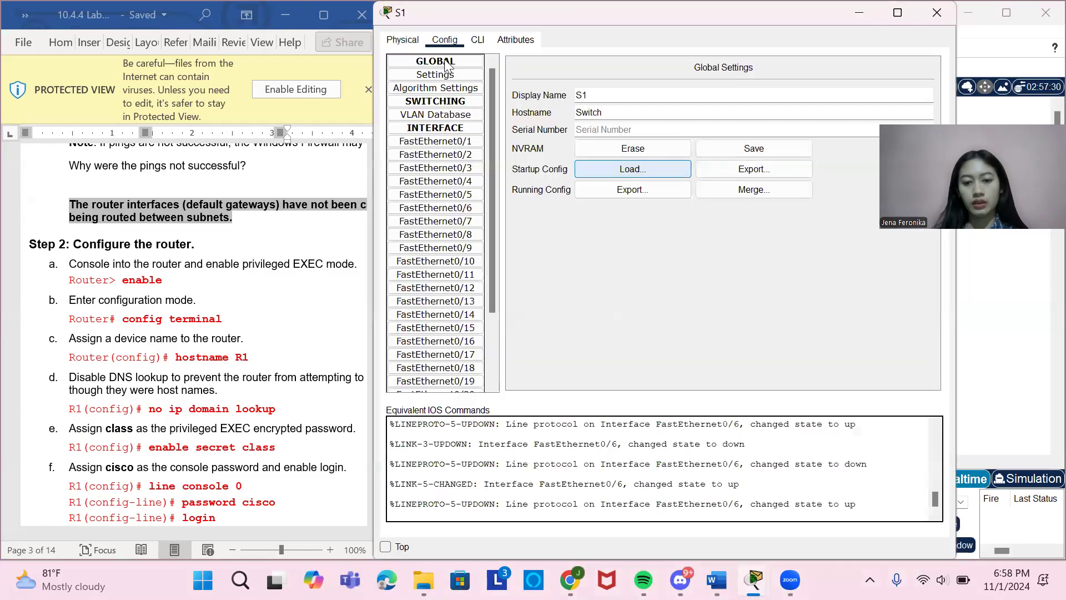
{"action": "left_click", "coordinate": [408, 40]}
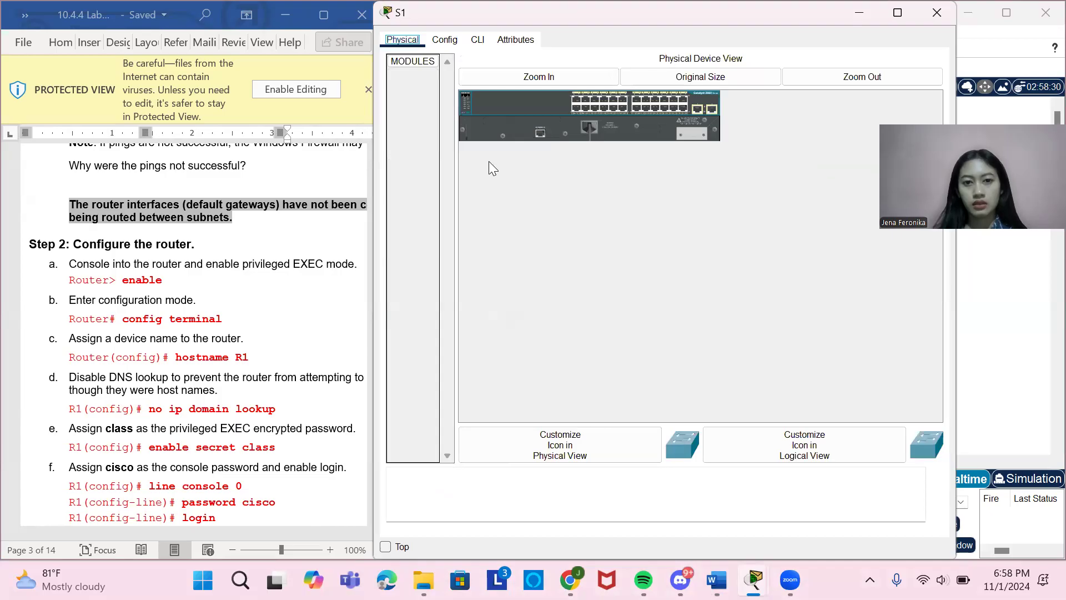
{"action": "left_click", "coordinate": [936, 13]}
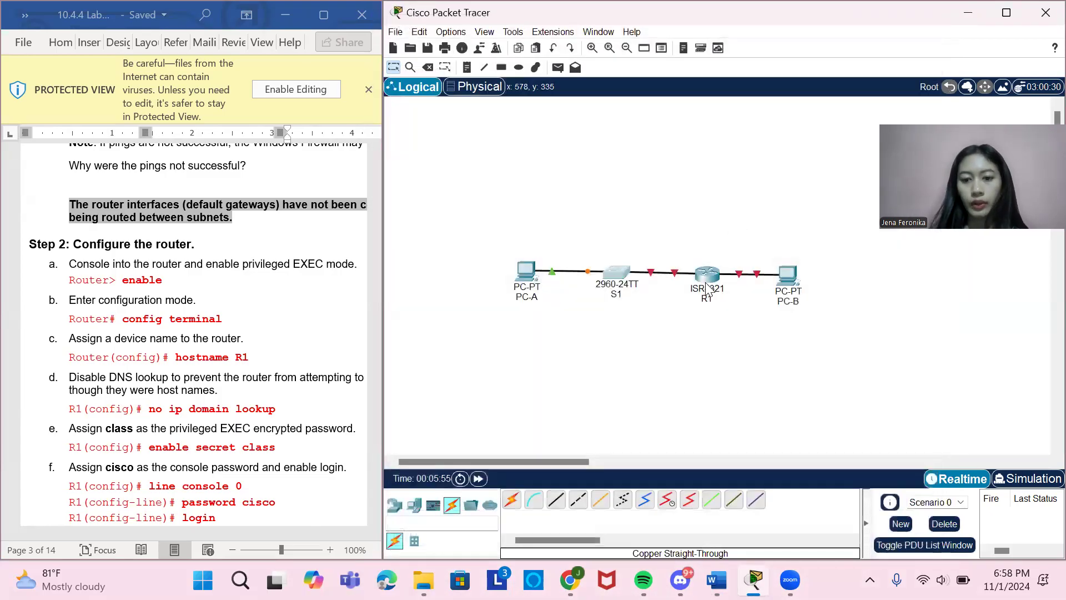
{"action": "left_click", "coordinate": [706, 288]}
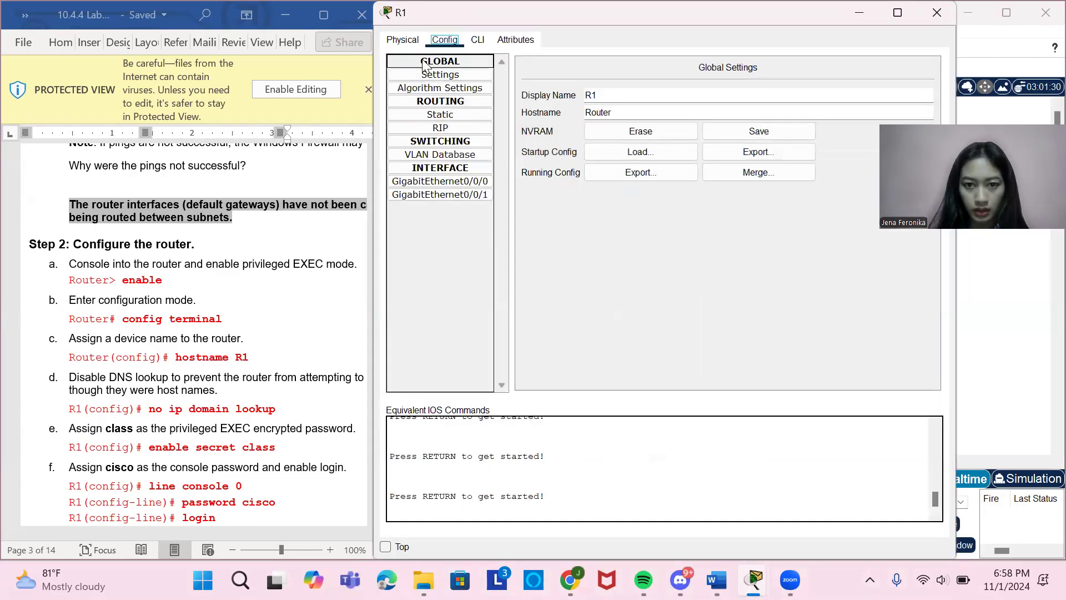
{"action": "left_click", "coordinate": [404, 40]}
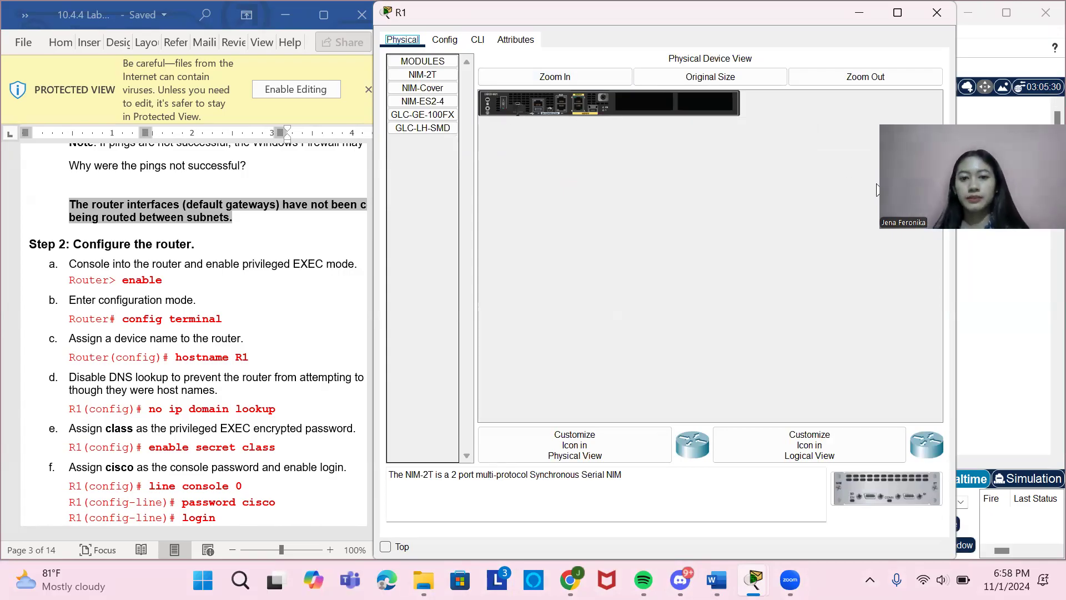
{"action": "left_click", "coordinate": [945, 23]}
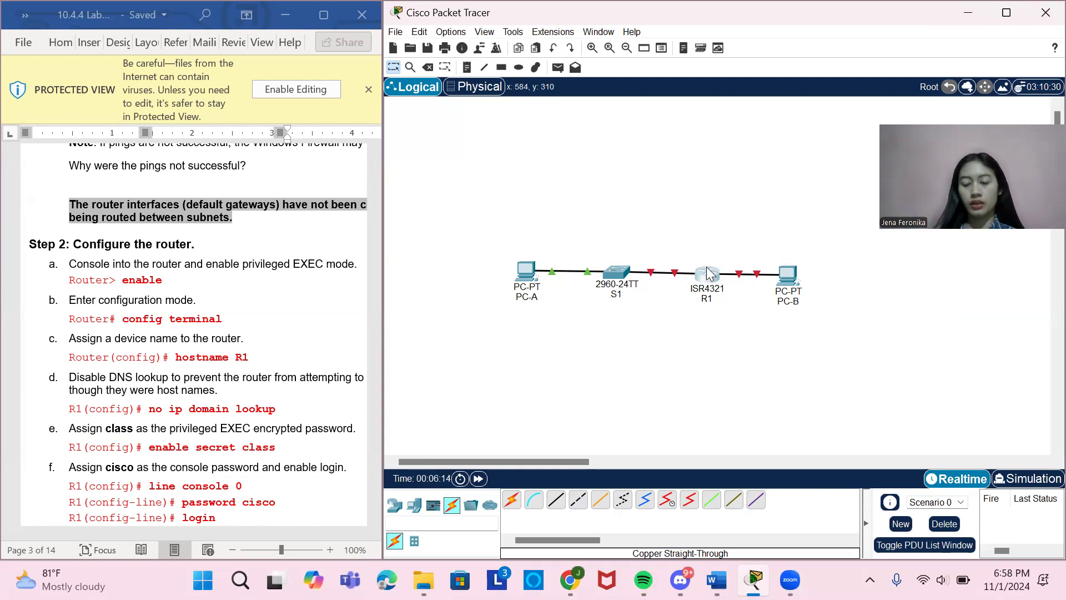
Open R1's command-line interface, start the console session and enter privileged EXEC mode with enable.
{"action": "mouse_move", "coordinate": [708, 274]}
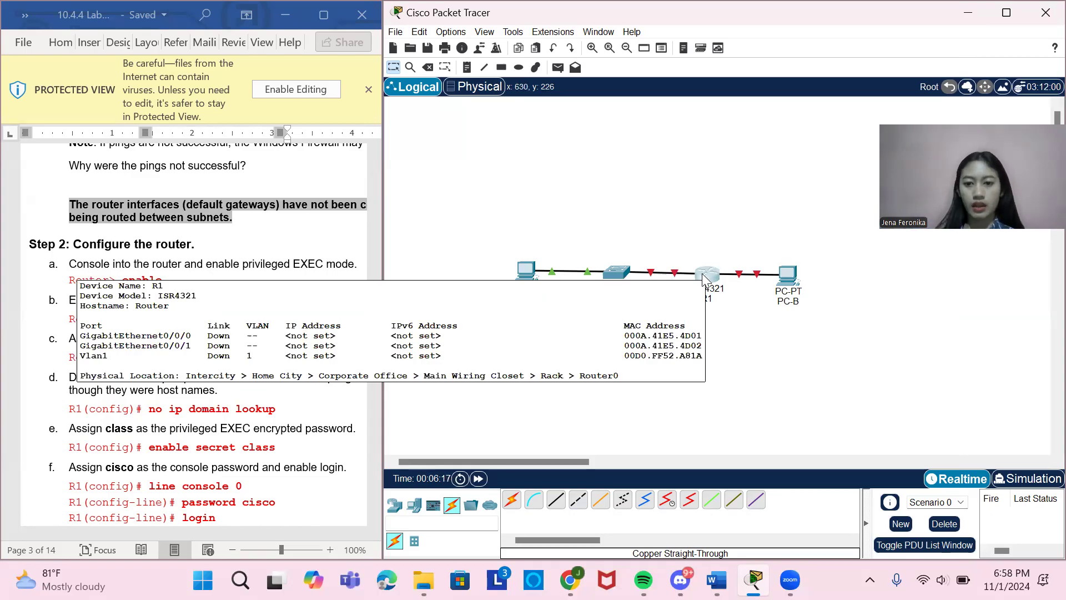
{"action": "left_click", "coordinate": [704, 276]}
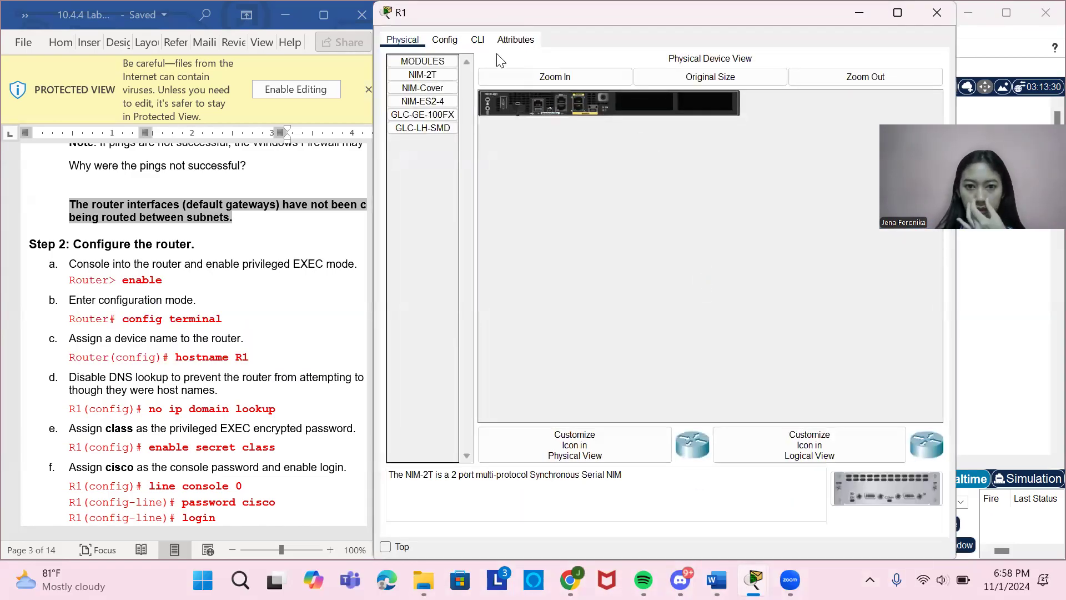
{"action": "left_click", "coordinate": [477, 40]}
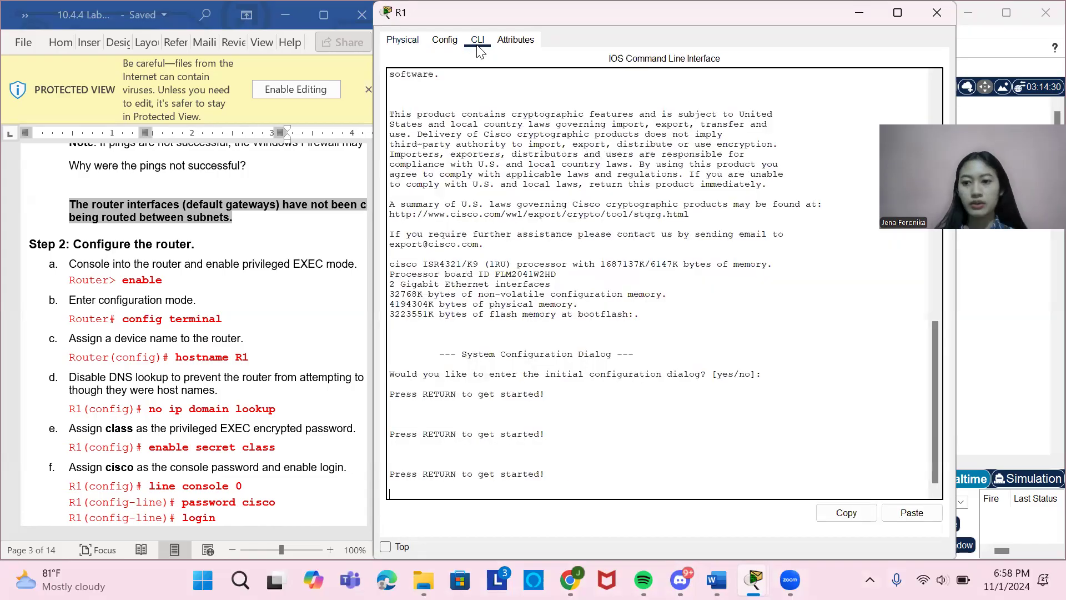
{"action": "key", "text": "Return"}
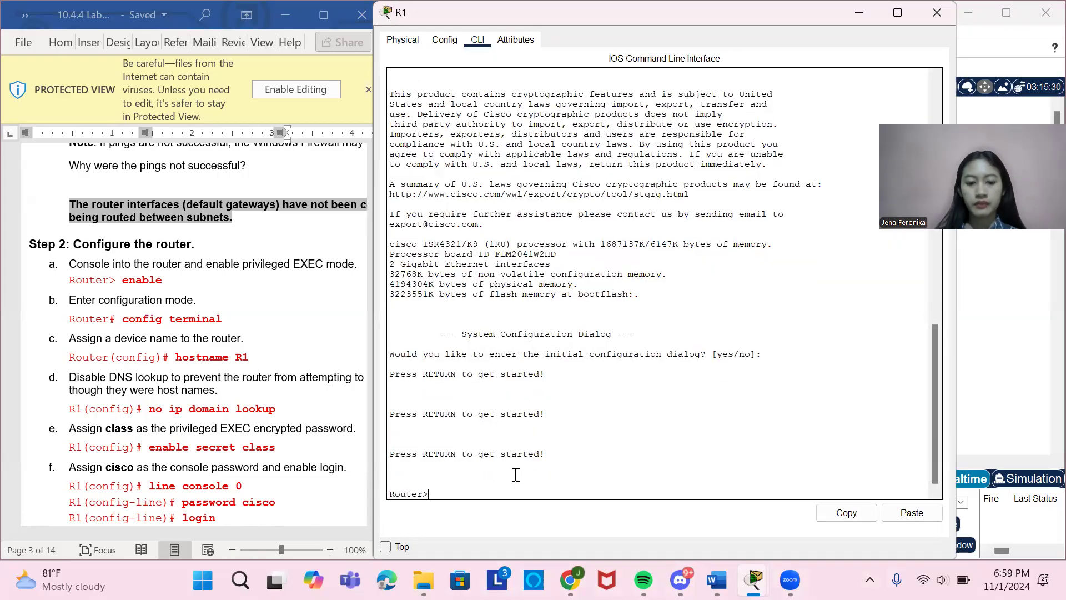
{"action": "scroll", "coordinate": [216, 420], "scroll_direction": "down", "scroll_amount": 3}
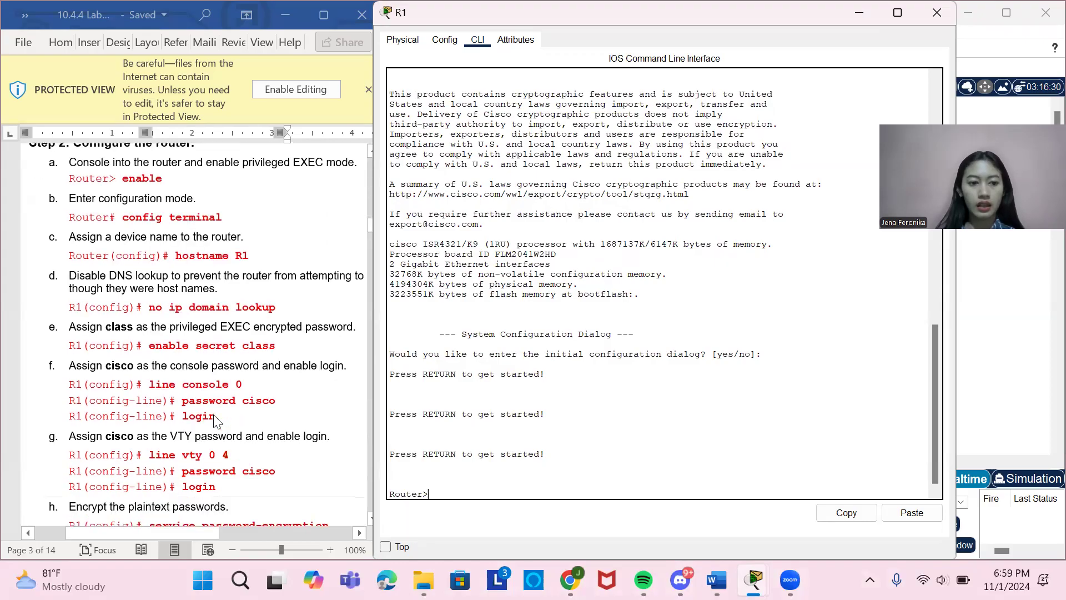
{"action": "type", "text": "enable"}
{"action": "key", "text": "Return"}
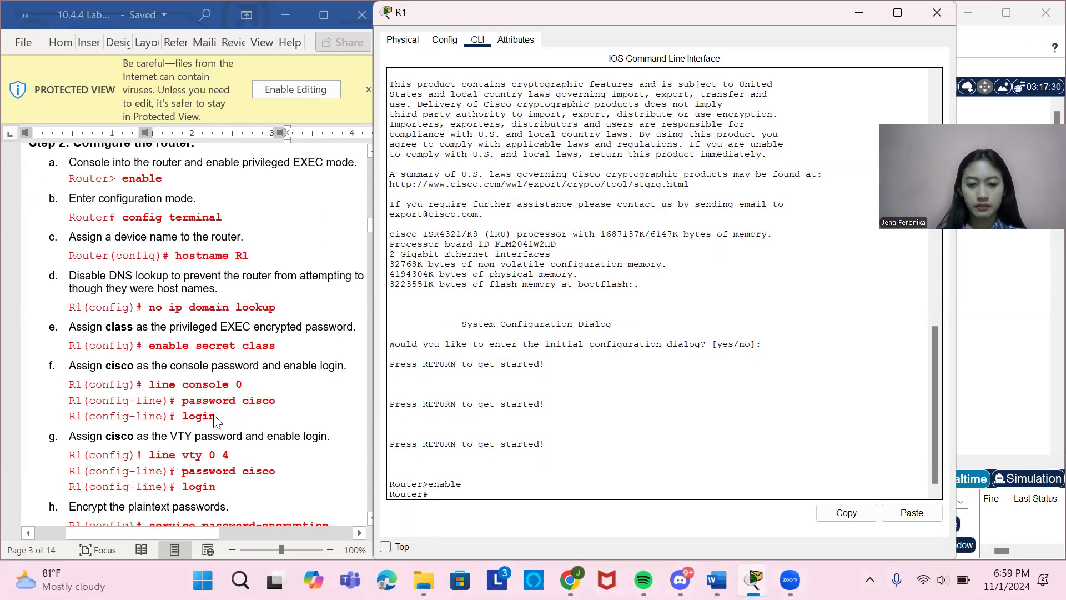
Enter global configuration mode on the router with config terminal.
{"action": "type", "text": "config terminal"}
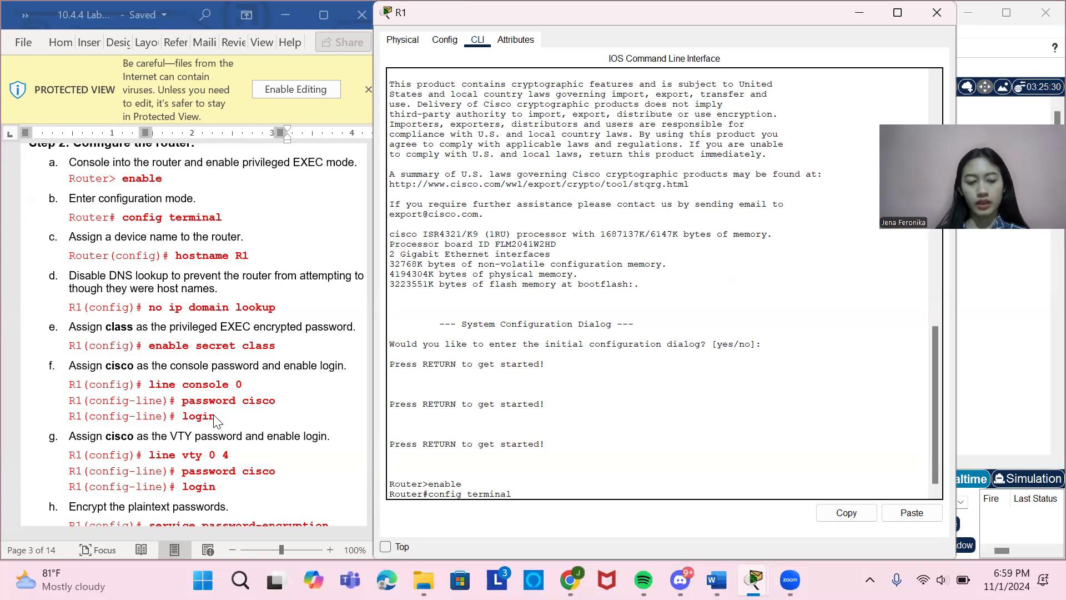
{"action": "key", "text": "Return"}
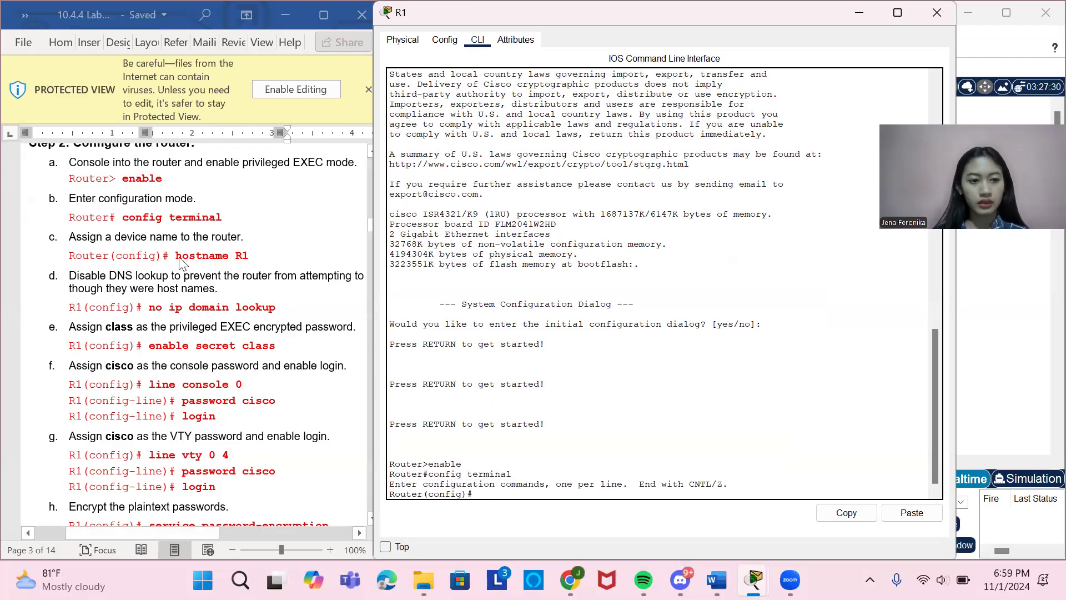
Copy the hostname R1 command from the lab document and run it on the router to assign its device name.
{"action": "left_click_drag", "start_coordinate": [177, 257], "coordinate": [249, 259]}
{"action": "key", "text": "ctrl+c"}
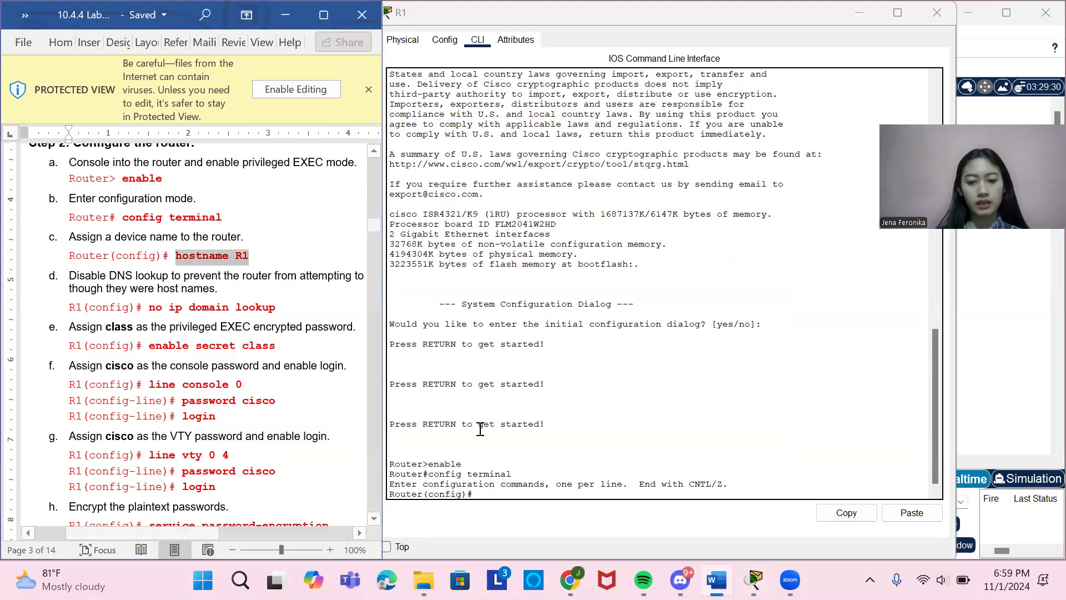
{"action": "left_click", "coordinate": [491, 497]}
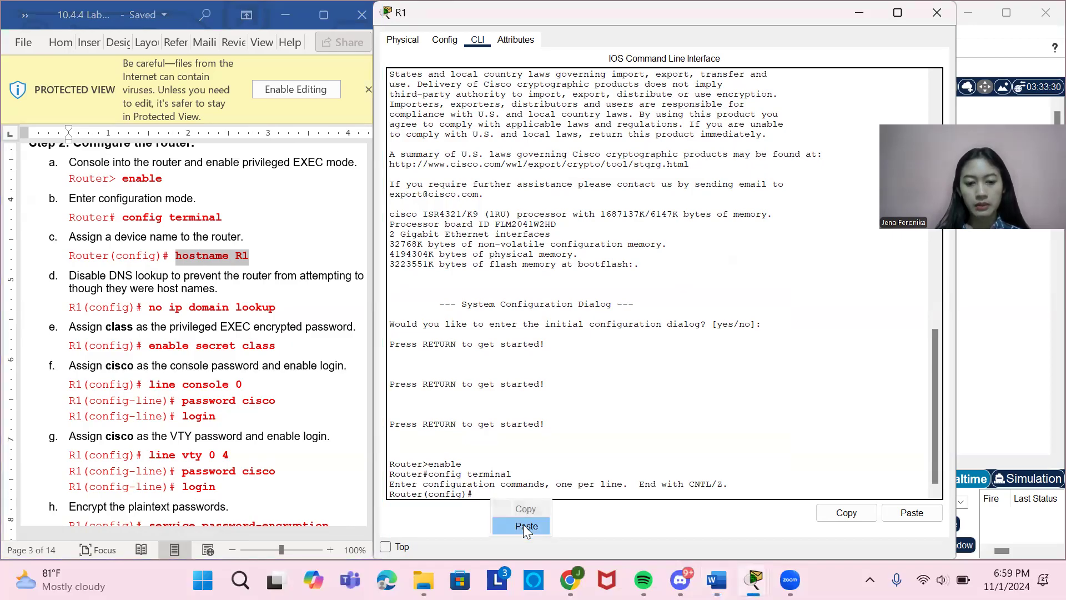
{"action": "key", "text": "ctrl+v"}
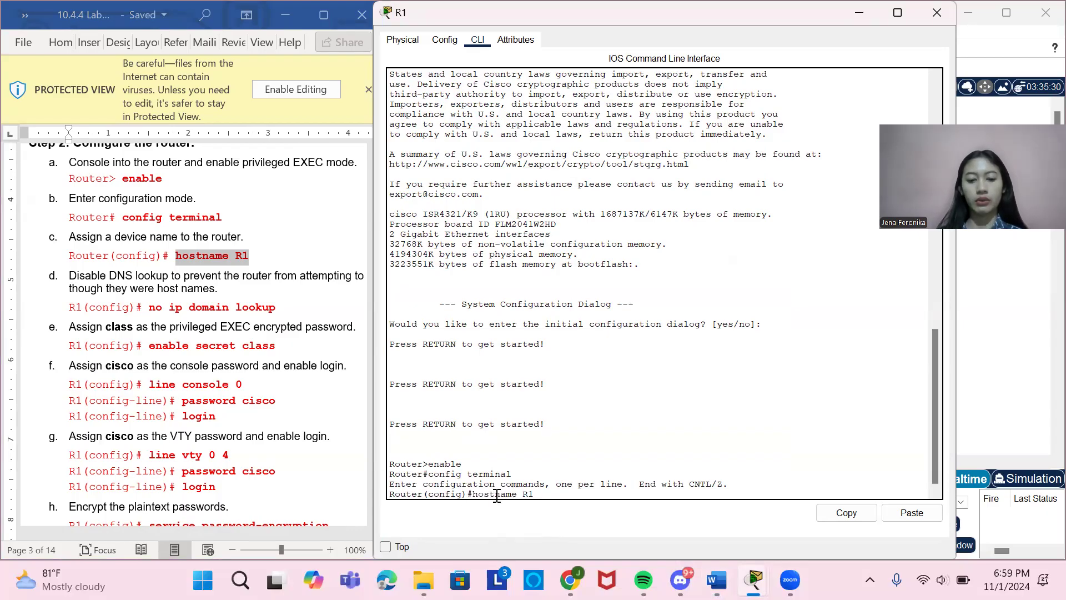
{"action": "key", "text": "Return"}
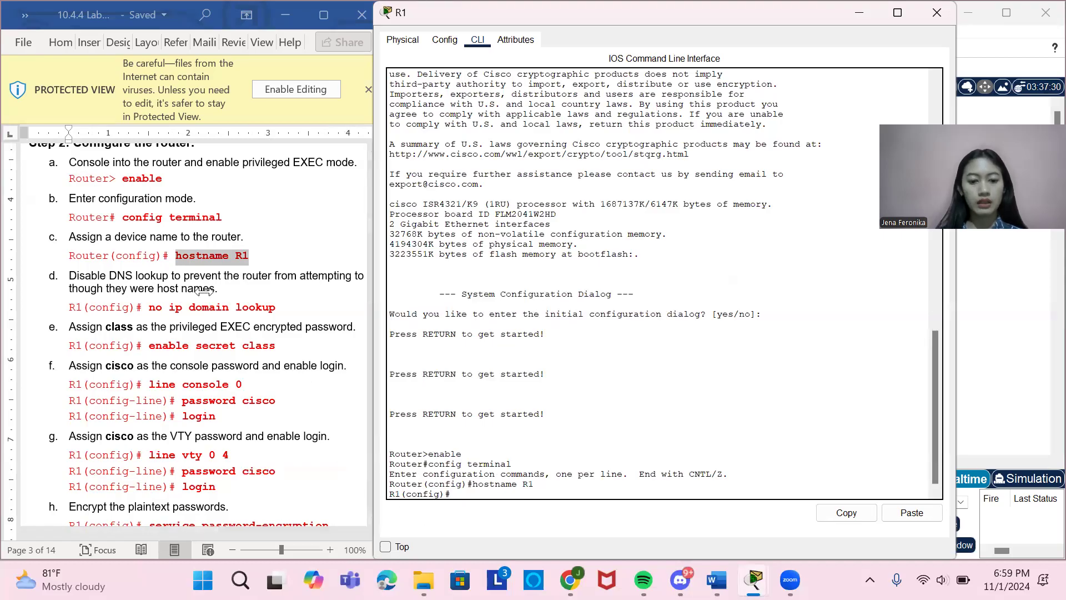
Read the lab document's instruction on disabling DNS lookup and the router configuration commands that follow it.
{"action": "scroll", "coordinate": [215, 353], "scroll_direction": "down", "scroll_amount": 2}
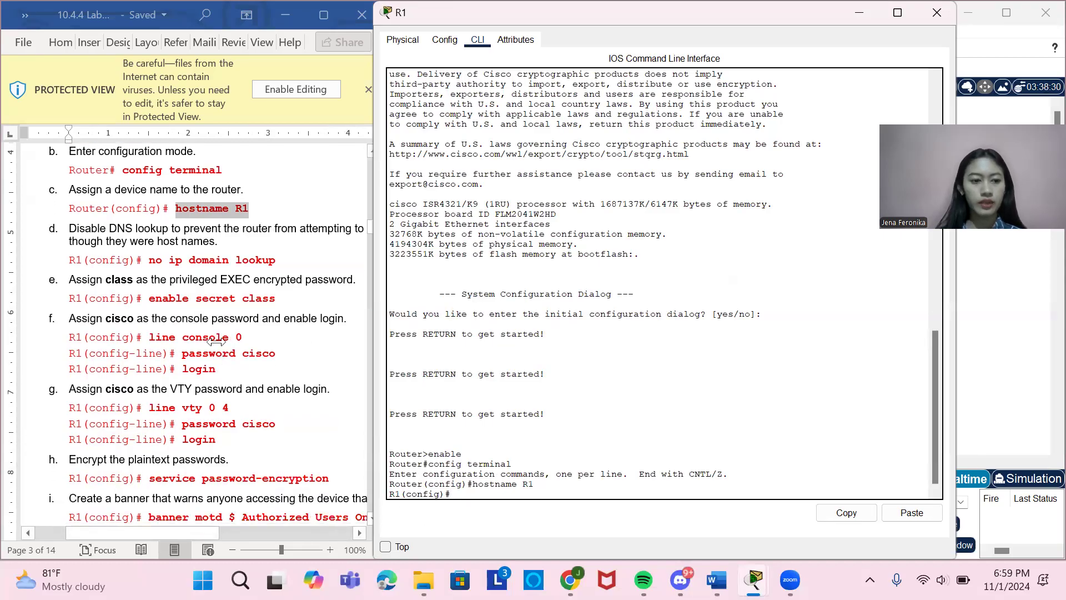
{"action": "scroll", "coordinate": [167, 277], "scroll_direction": "right", "scroll_amount": 1}
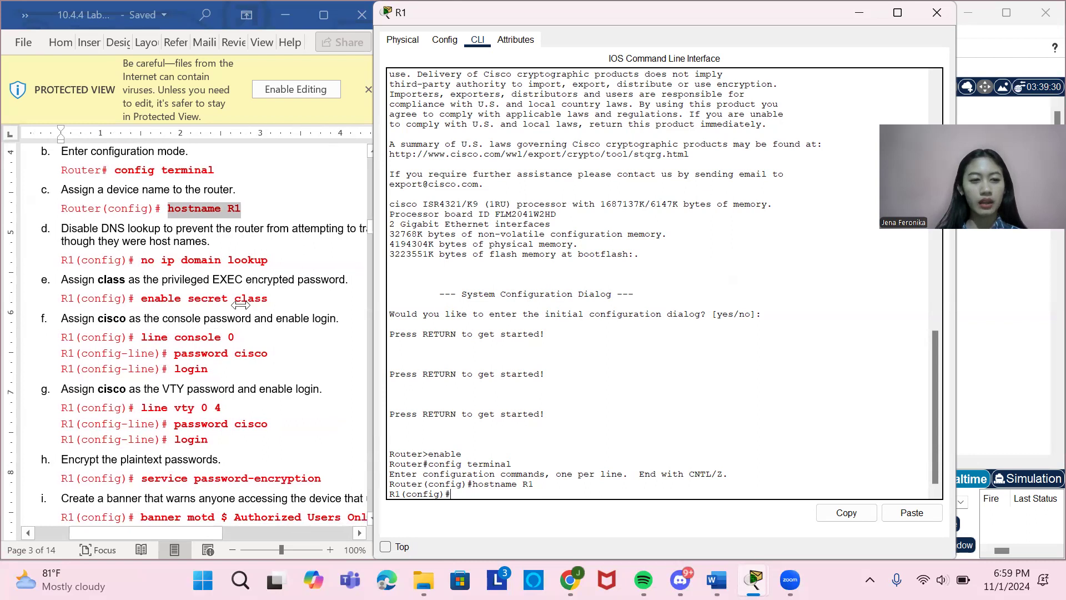
{"action": "scroll", "coordinate": [253, 316], "scroll_direction": "up", "scroll_amount": 1}
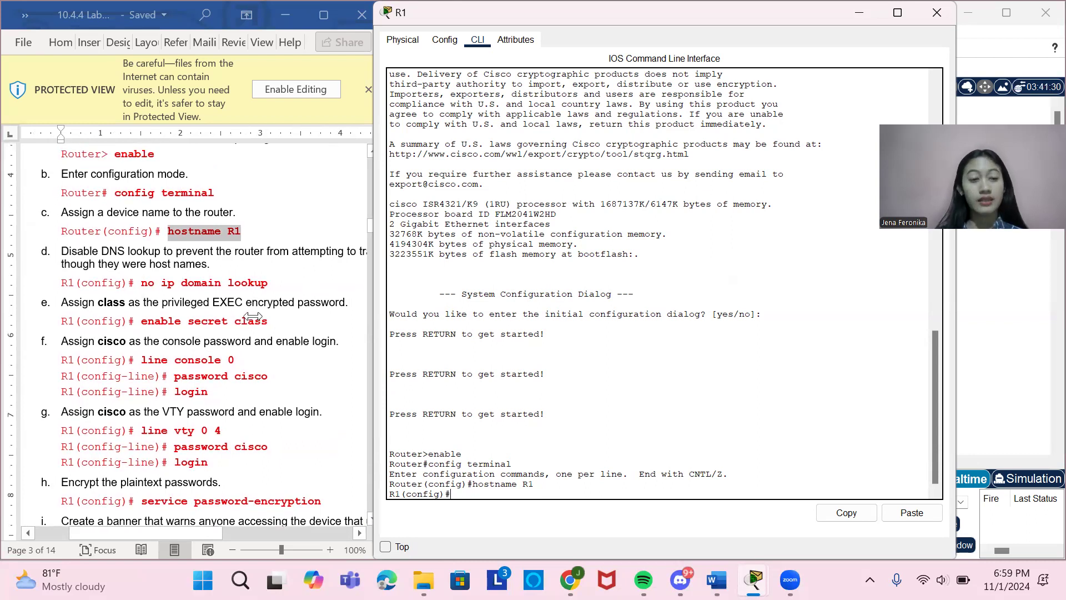
{"action": "scroll", "coordinate": [253, 317], "scroll_direction": "right", "scroll_amount": 2}
{"action": "scroll", "coordinate": [253, 316], "scroll_direction": "right", "scroll_amount": 2}
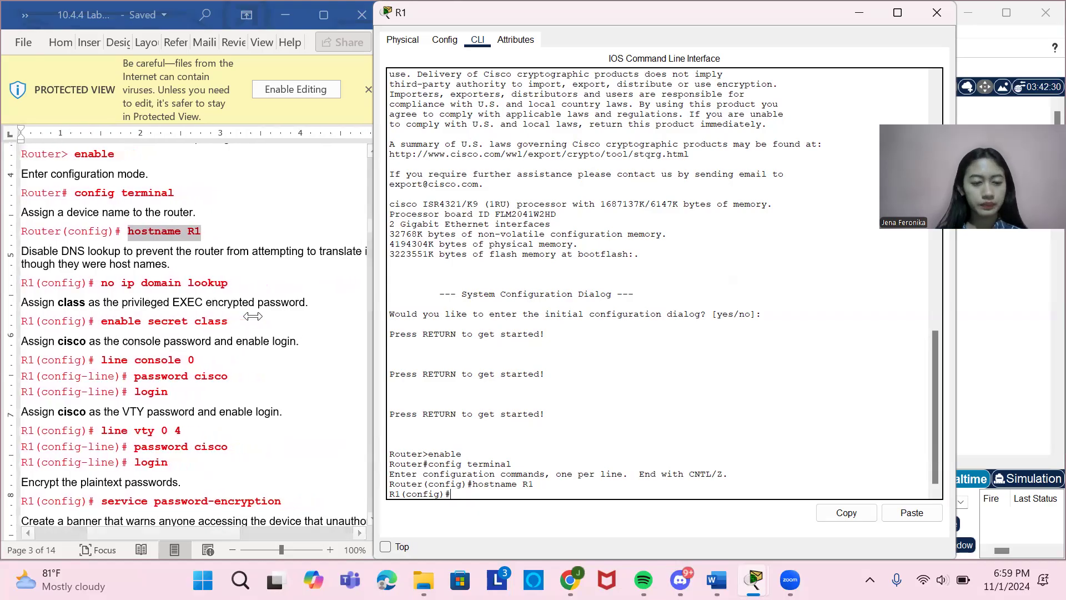
{"action": "scroll", "coordinate": [253, 317], "scroll_direction": "right", "scroll_amount": 4}
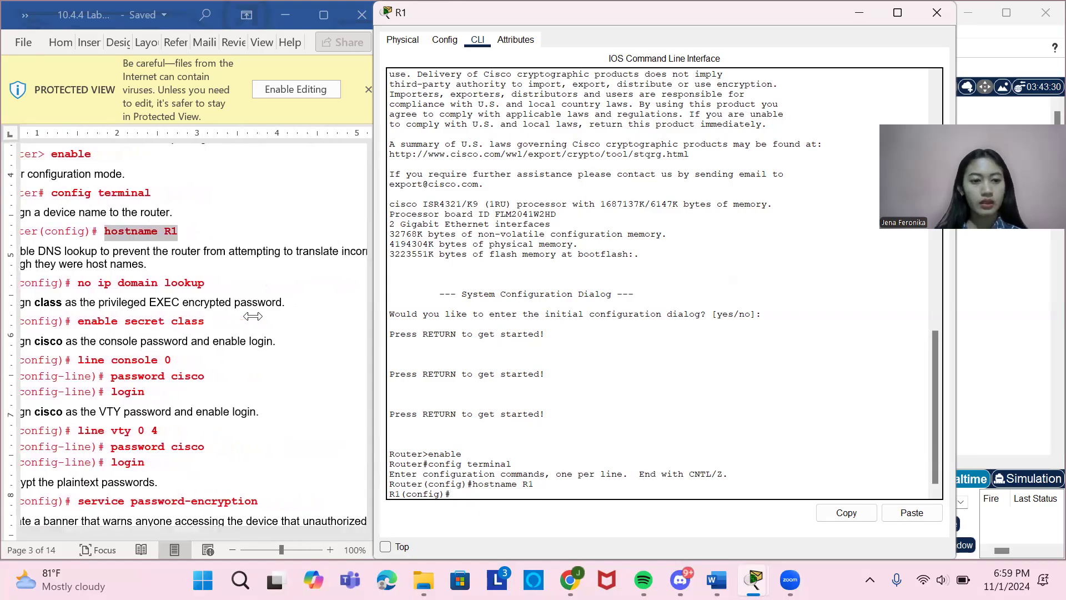
{"action": "scroll", "coordinate": [253, 317], "scroll_direction": "right", "scroll_amount": 6}
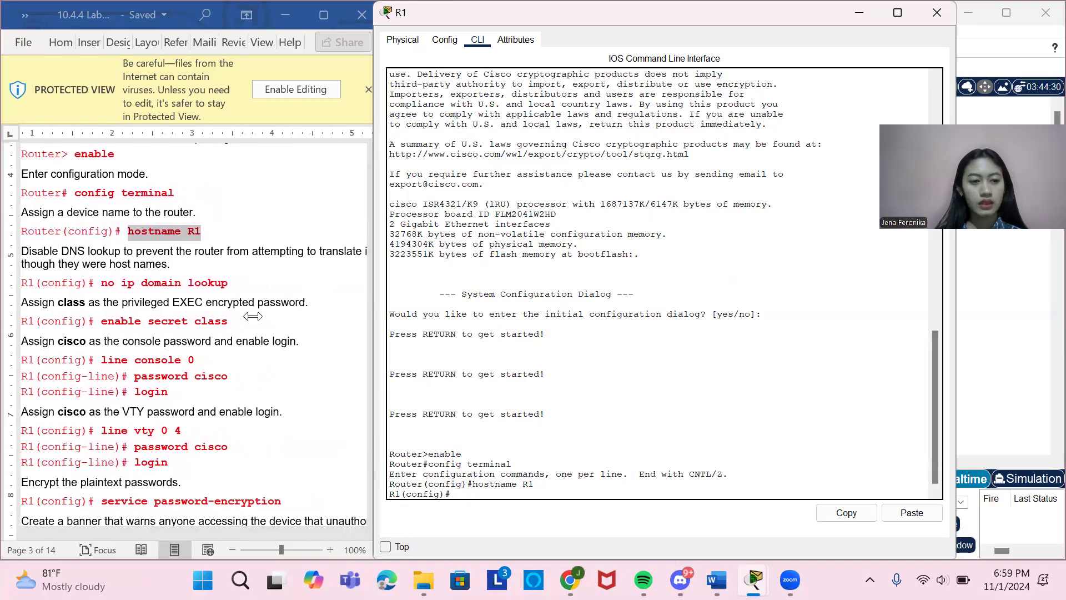
{"action": "scroll", "coordinate": [253, 316], "scroll_direction": "right", "scroll_amount": 3}
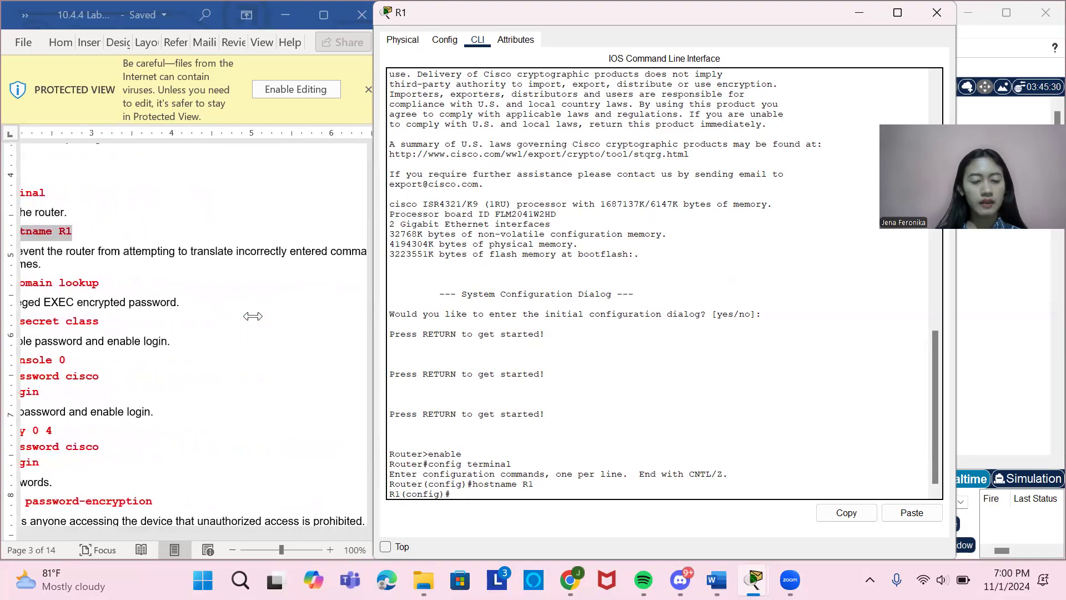
{"action": "scroll", "coordinate": [252, 316], "scroll_direction": "right", "scroll_amount": 5}
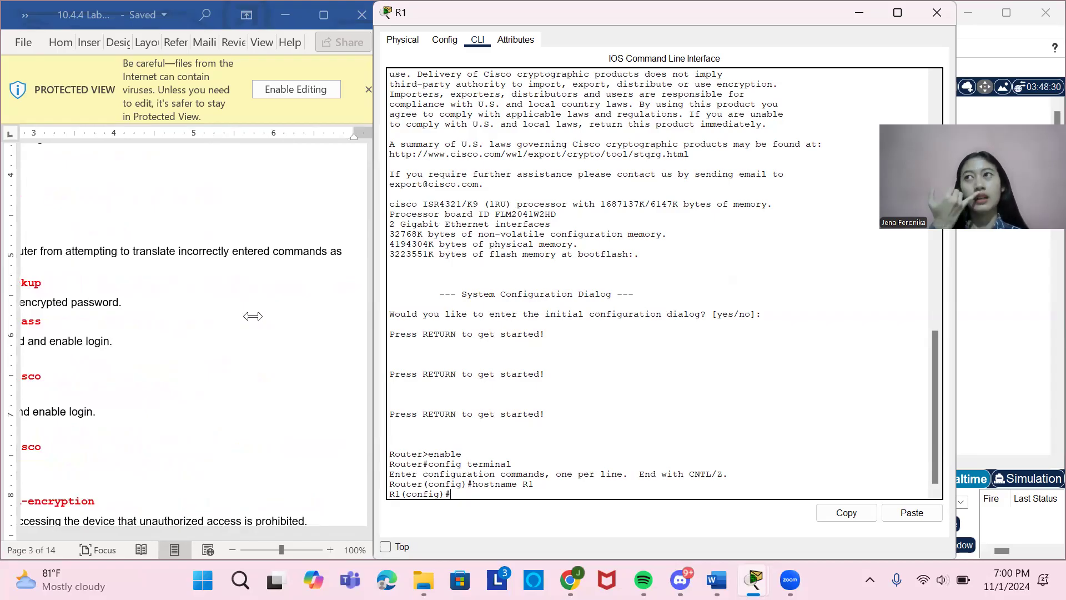
{"action": "scroll", "coordinate": [253, 317], "scroll_direction": "left", "scroll_amount": 15}
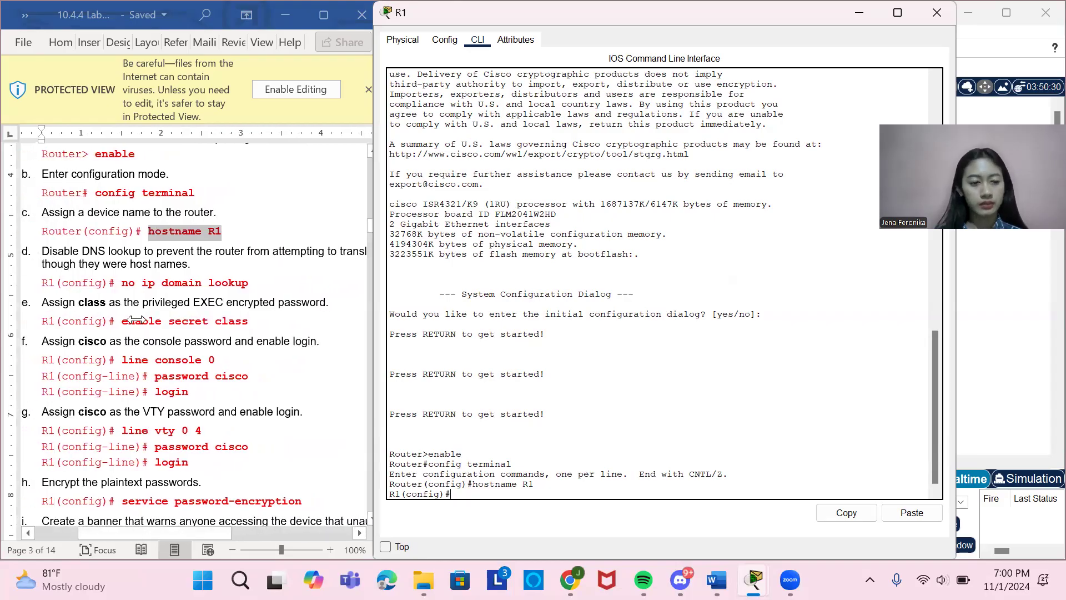
Disable DNS lookup on R1 by copying no ip domain lookup from the lab document and running it.
{"action": "left_click_drag", "start_coordinate": [122, 283], "coordinate": [248, 279]}
{"action": "key", "text": "ctrl+c"}
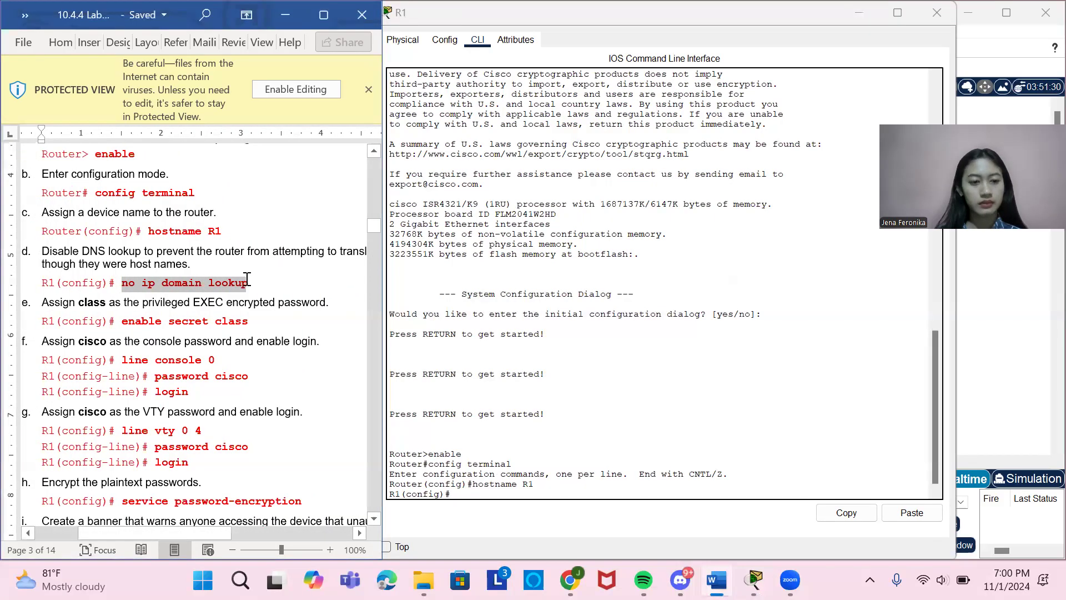
{"action": "left_click", "coordinate": [479, 495]}
{"action": "right_click", "coordinate": [478, 495]}
{"action": "left_click", "coordinate": [505, 518]}
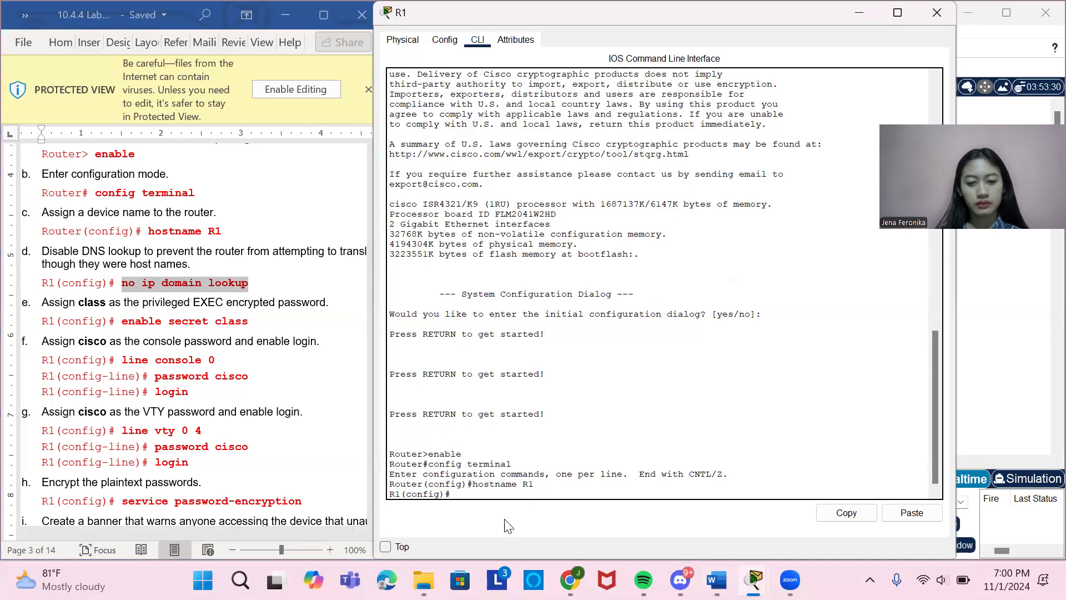
{"action": "key", "text": "Return"}
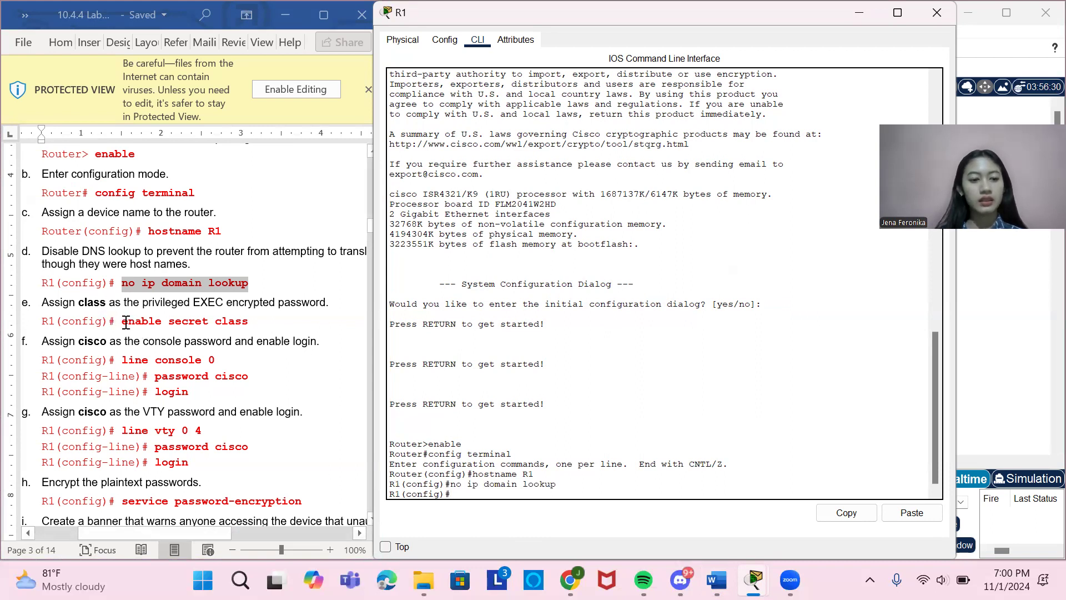
Set R1's privileged EXEC encrypted password by copying the document's enable secret command into the console and running it.
{"action": "left_click_drag", "start_coordinate": [122, 321], "coordinate": [246, 322]}
{"action": "key", "text": "ctrl+c"}
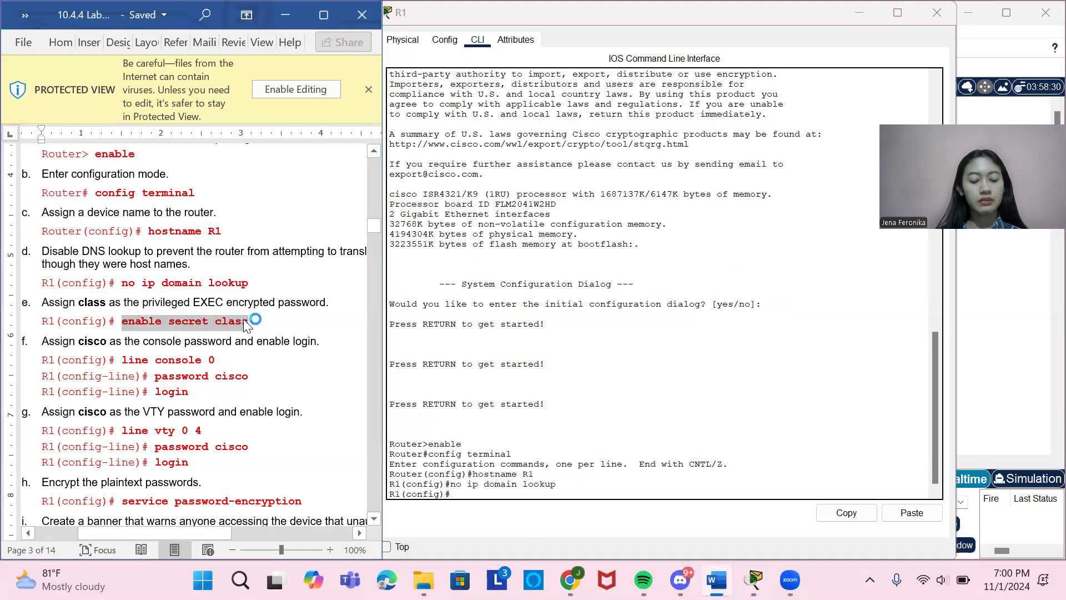
{"action": "left_click", "coordinate": [481, 494]}
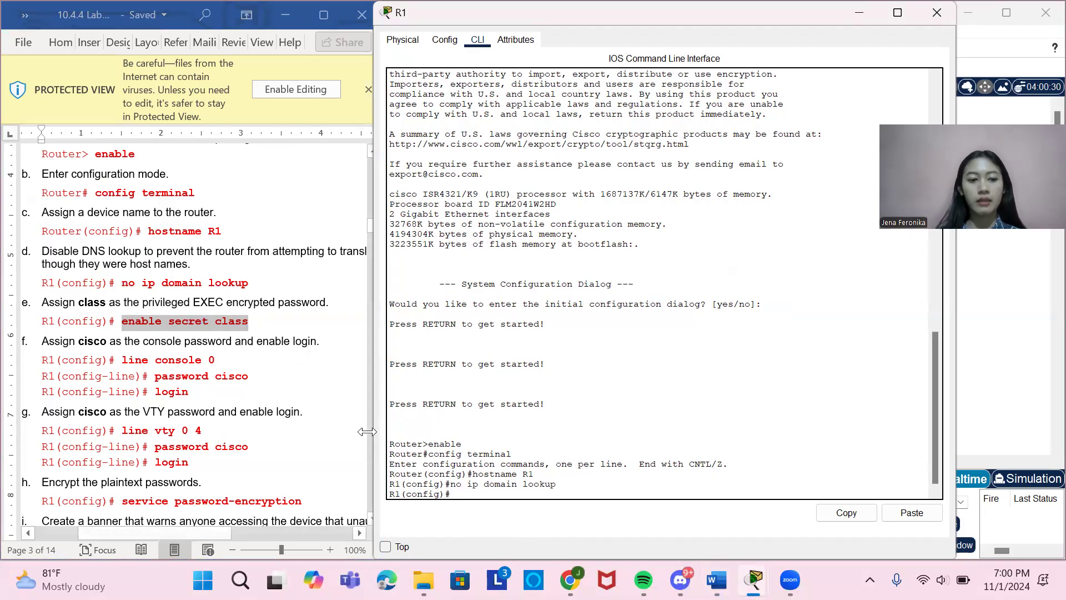
{"action": "right_click", "coordinate": [464, 494]}
{"action": "left_click", "coordinate": [503, 522]}
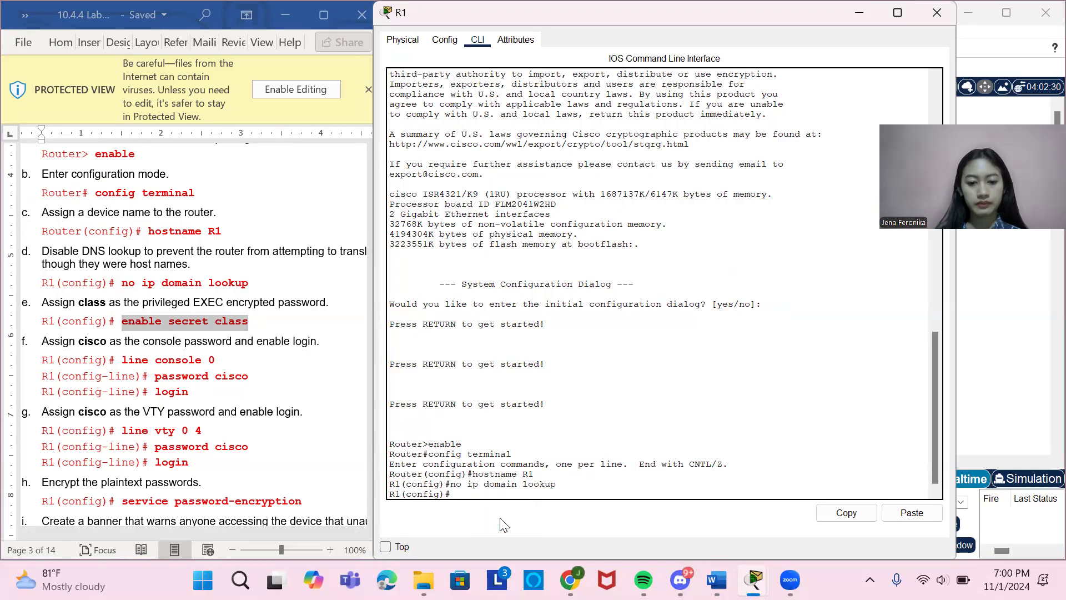
{"action": "key", "text": "Return"}
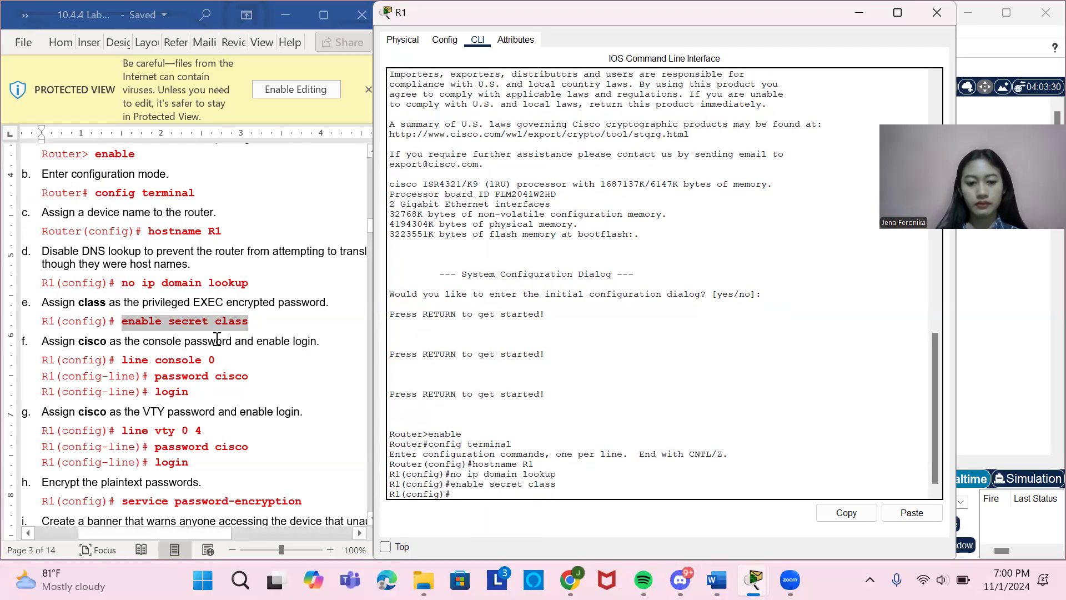
Enter R1's console line configuration by copying line console 0 from the lab document and running it.
{"action": "left_click_drag", "start_coordinate": [121, 359], "coordinate": [217, 371]}
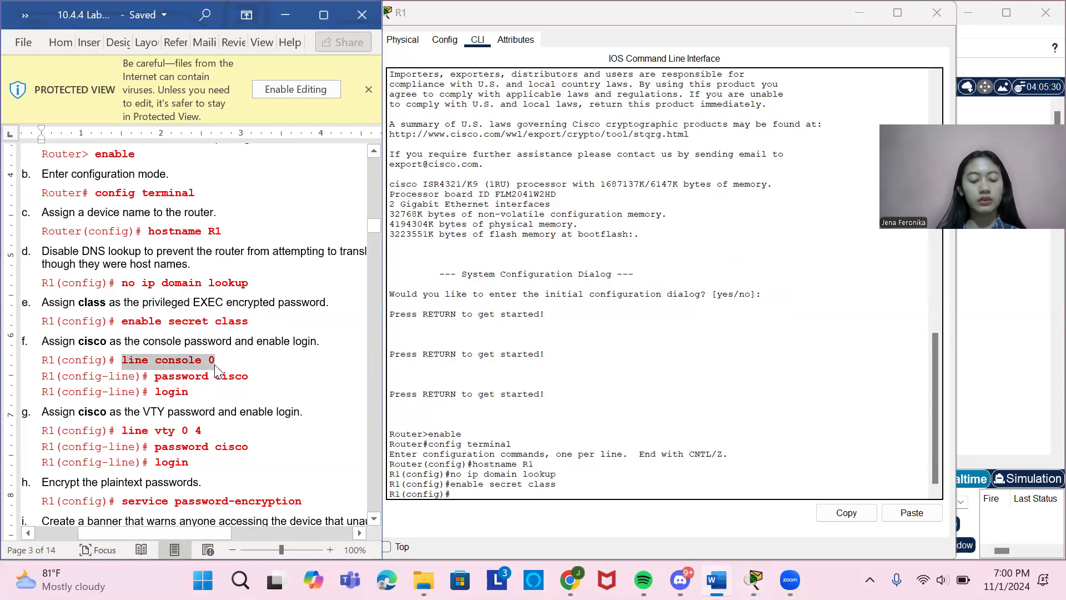
{"action": "left_click", "coordinate": [489, 493]}
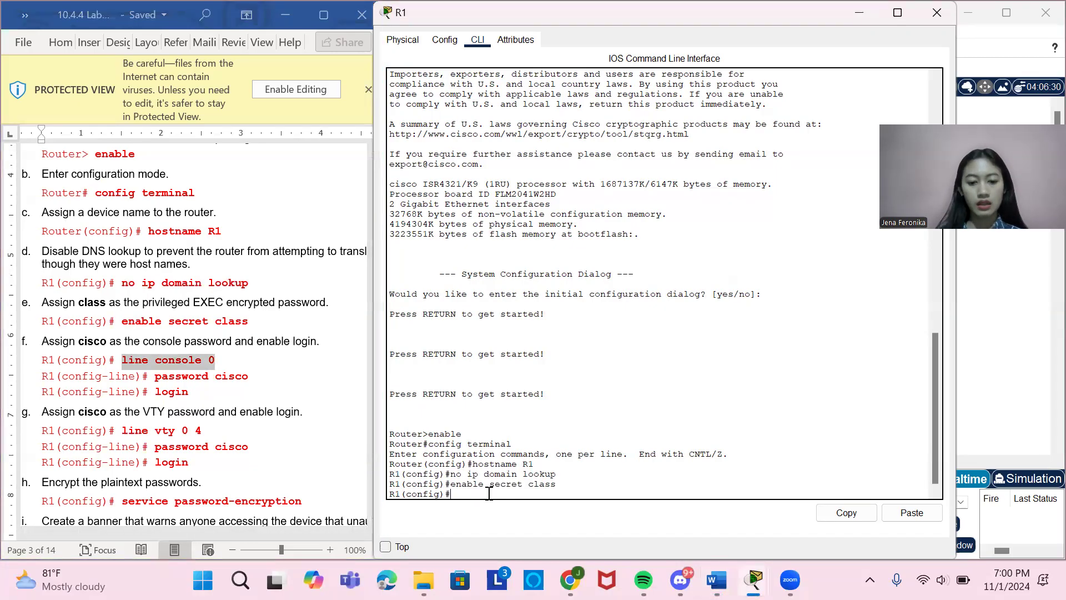
{"action": "right_click", "coordinate": [488, 493]}
{"action": "left_click", "coordinate": [525, 521]}
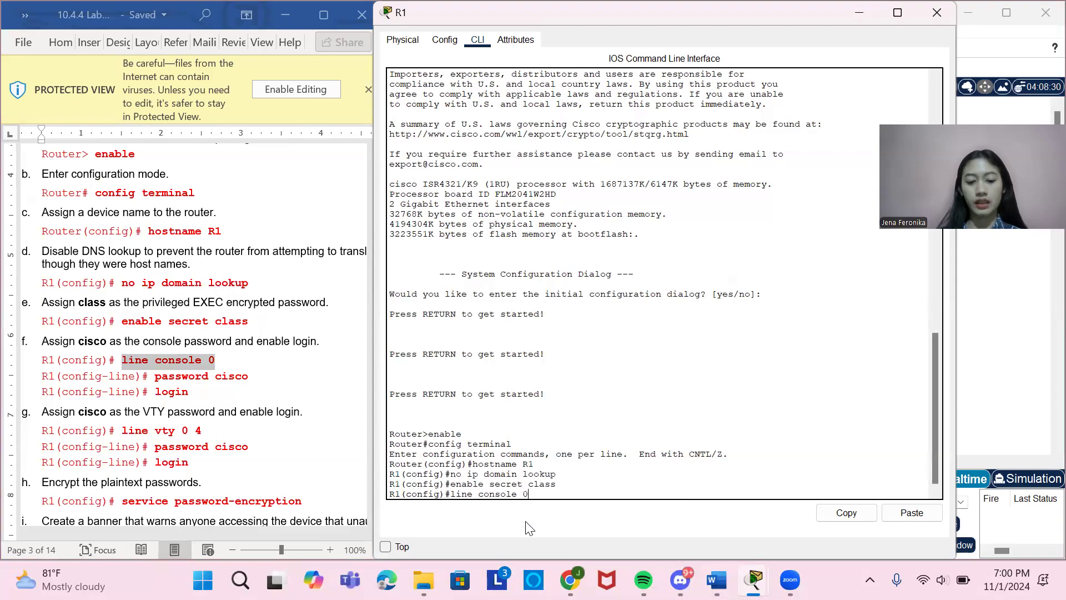
{"action": "key", "text": "Return"}
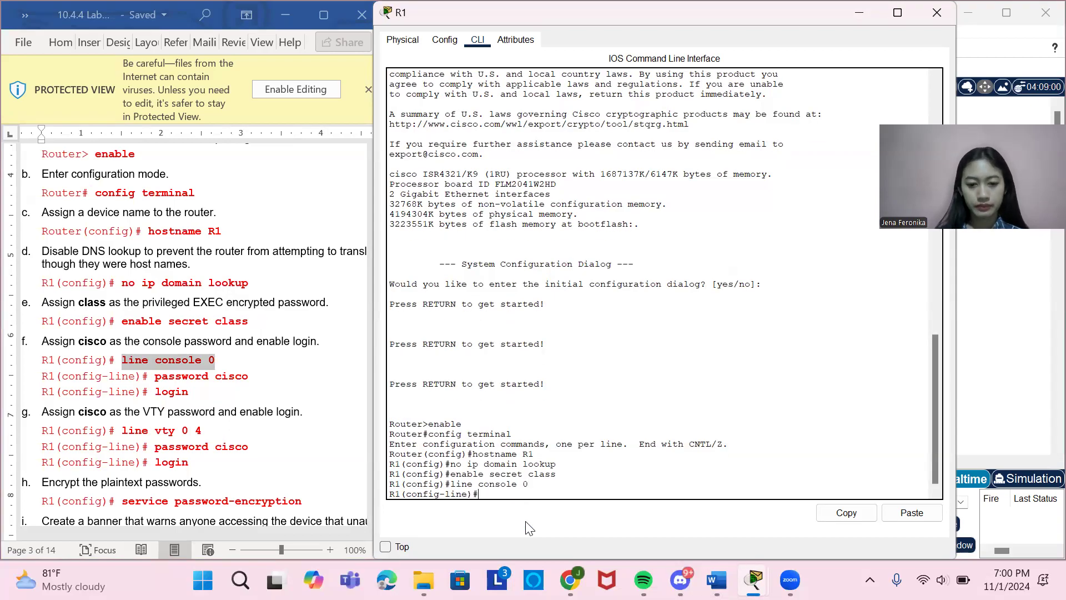
Assign the console line password on R1 by copying the document's password command and running it.
{"action": "left_click", "coordinate": [155, 380]}
{"action": "left_click_drag", "start_coordinate": [155, 380], "coordinate": [245, 388]}
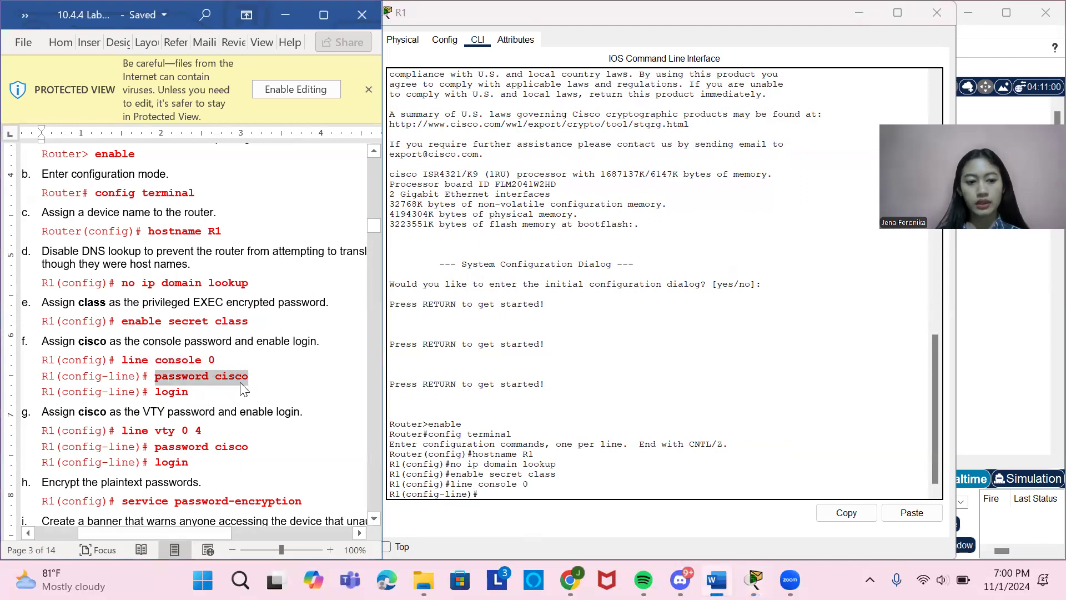
{"action": "left_click", "coordinate": [494, 497]}
{"action": "right_click", "coordinate": [495, 501]}
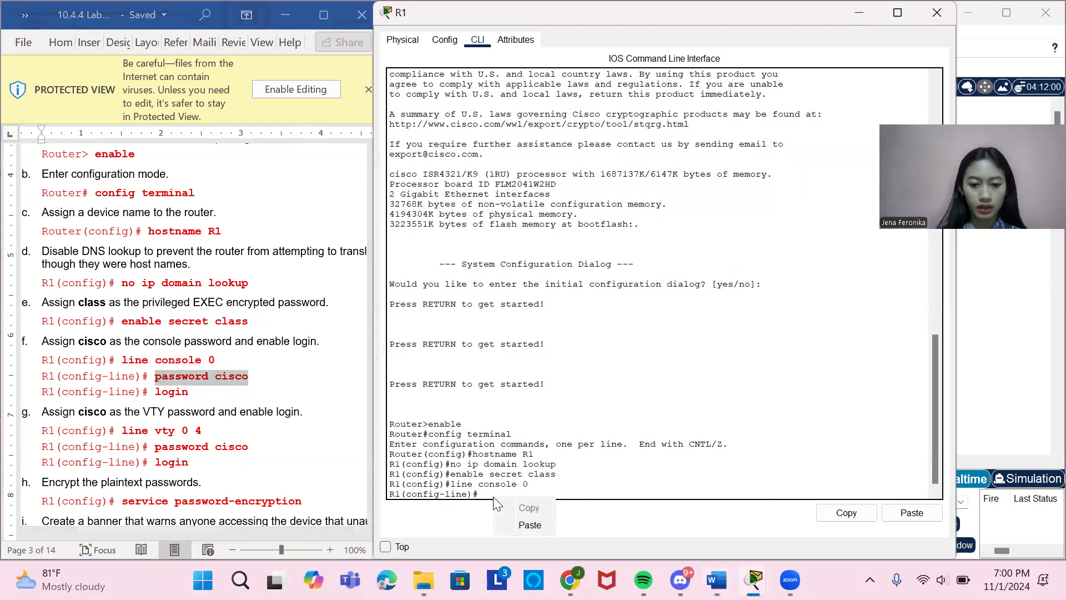
{"action": "left_click", "coordinate": [526, 524]}
{"action": "key", "text": "Return"}
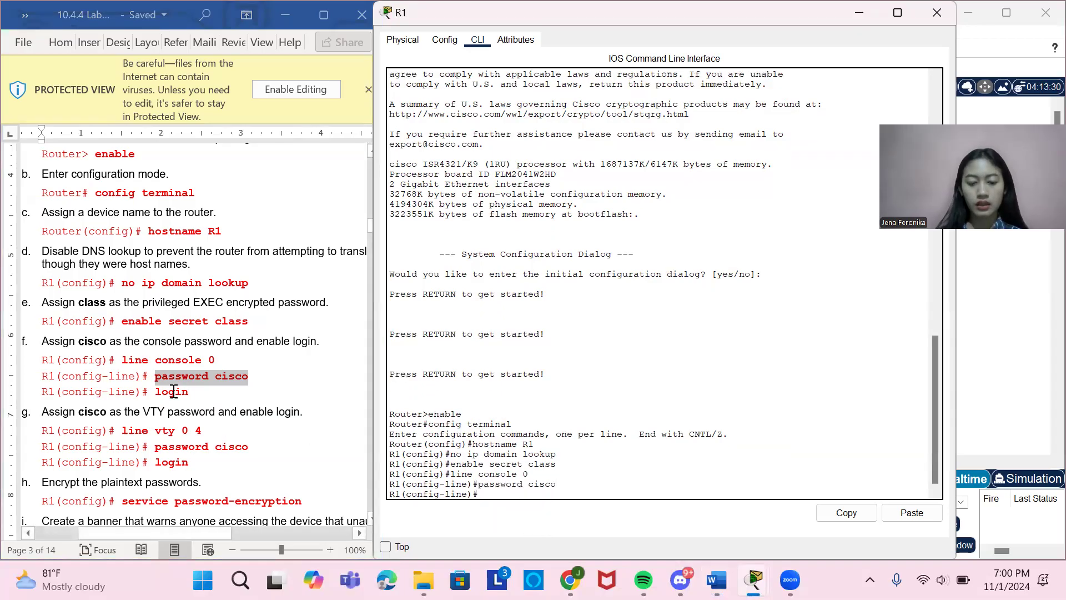
Enable login on R1's console line by running the login command in its CLI.
{"action": "left_click_drag", "start_coordinate": [155, 392], "coordinate": [203, 392]}
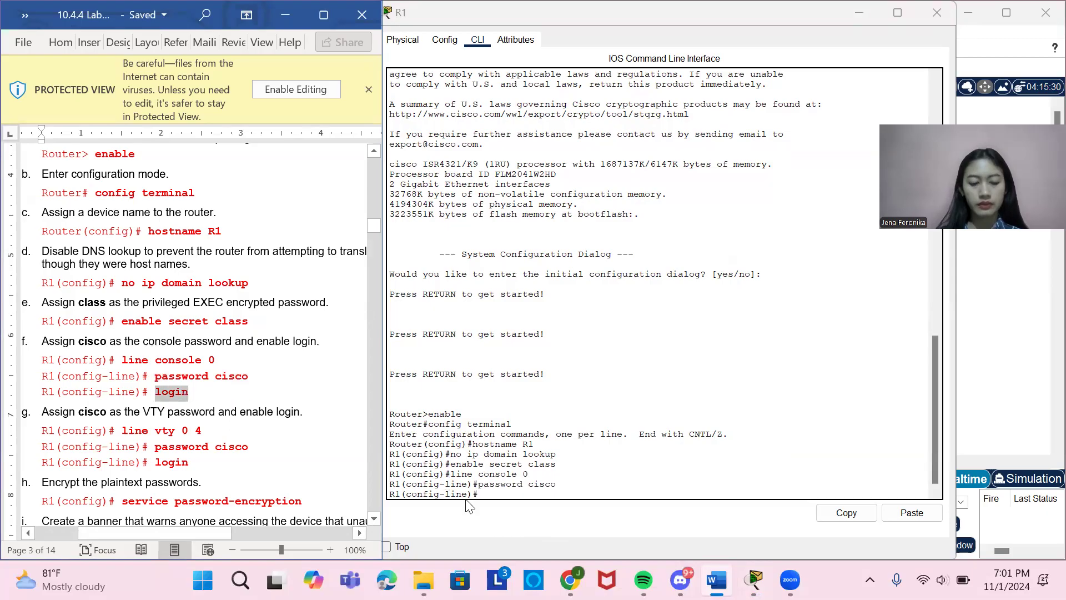
{"action": "left_click", "coordinate": [501, 493]}
{"action": "type", "text": "l"}
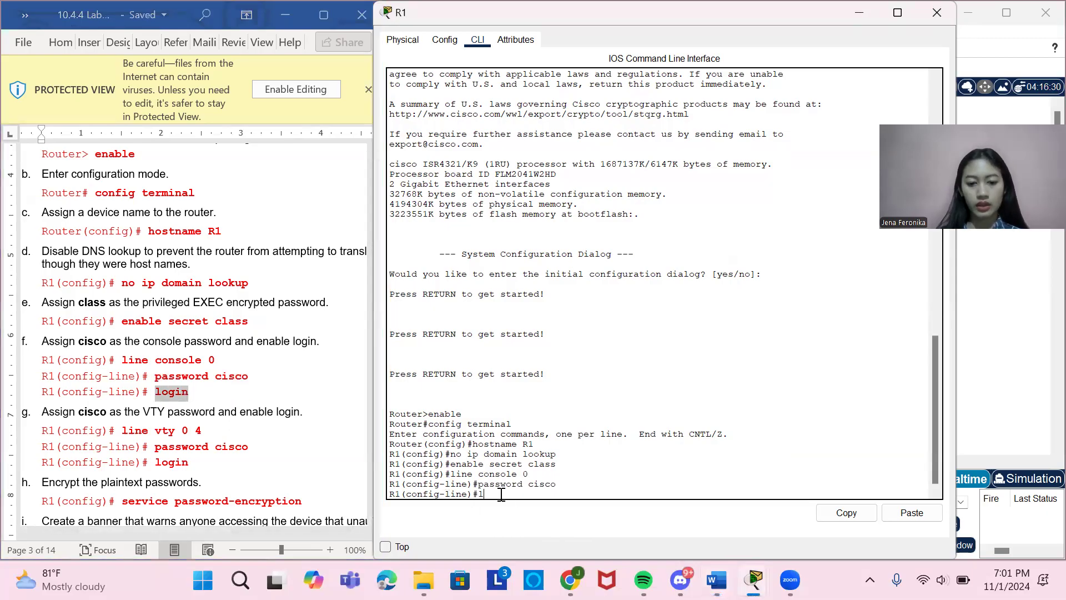
{"action": "type", "text": "ogin"}
{"action": "key", "text": "Return"}
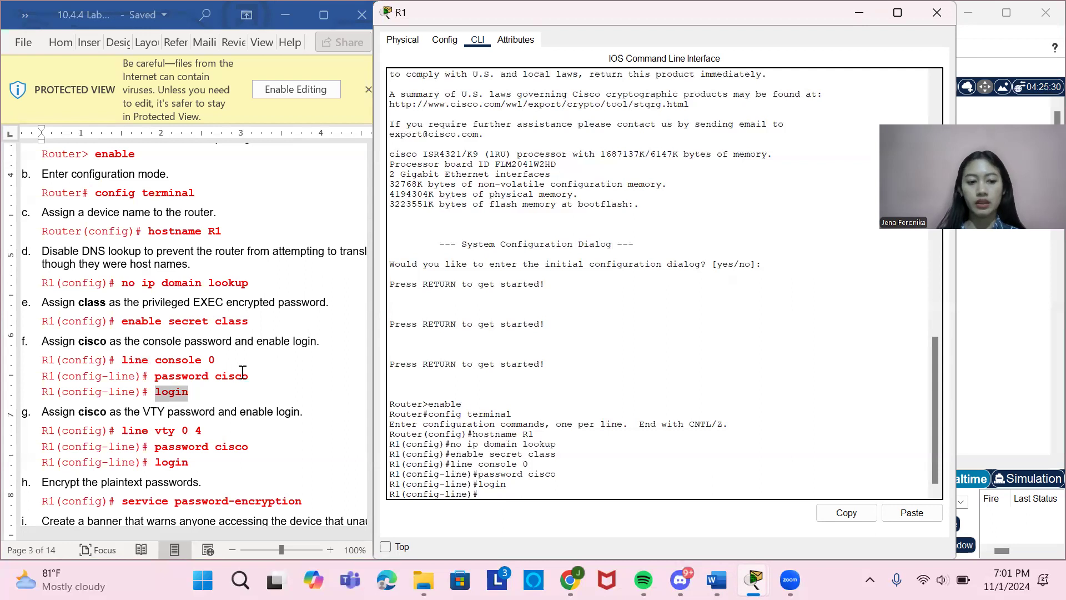
Enter R1's VTY line configuration by copying line vty 0 4 from the lab document and running it.
{"action": "scroll", "coordinate": [147, 344], "scroll_direction": "down", "scroll_amount": 4}
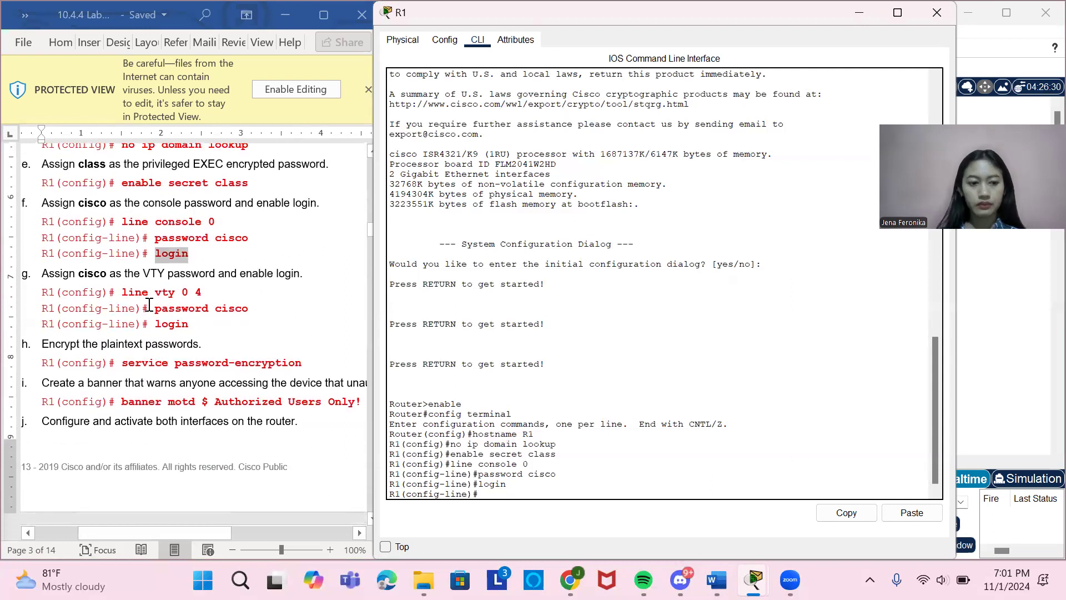
{"action": "left_click_drag", "start_coordinate": [123, 289], "coordinate": [205, 292]}
{"action": "key", "text": "ctrl+c"}
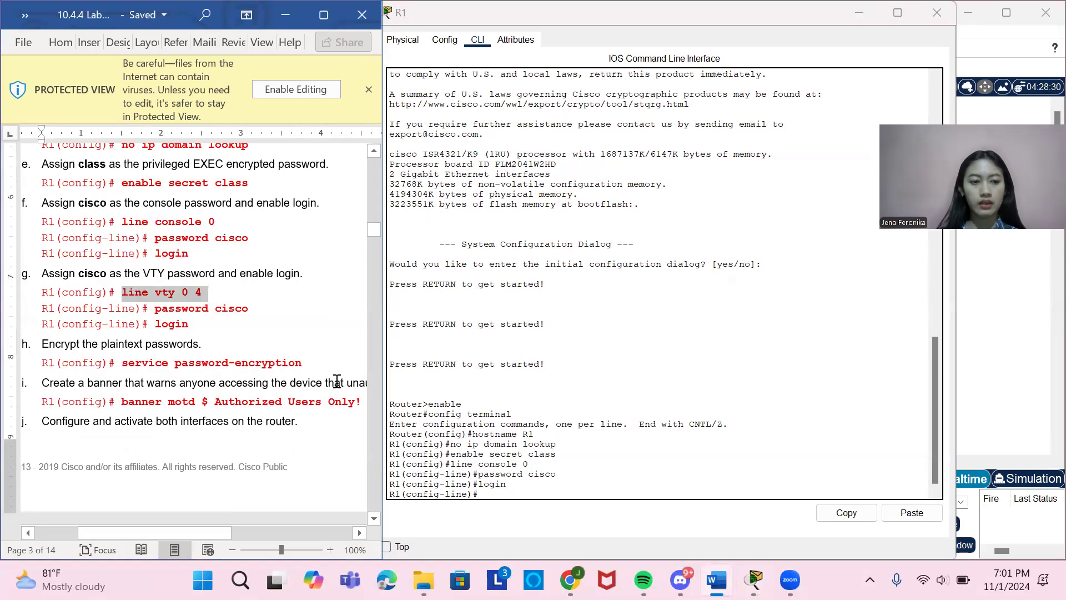
{"action": "right_click", "coordinate": [503, 496]}
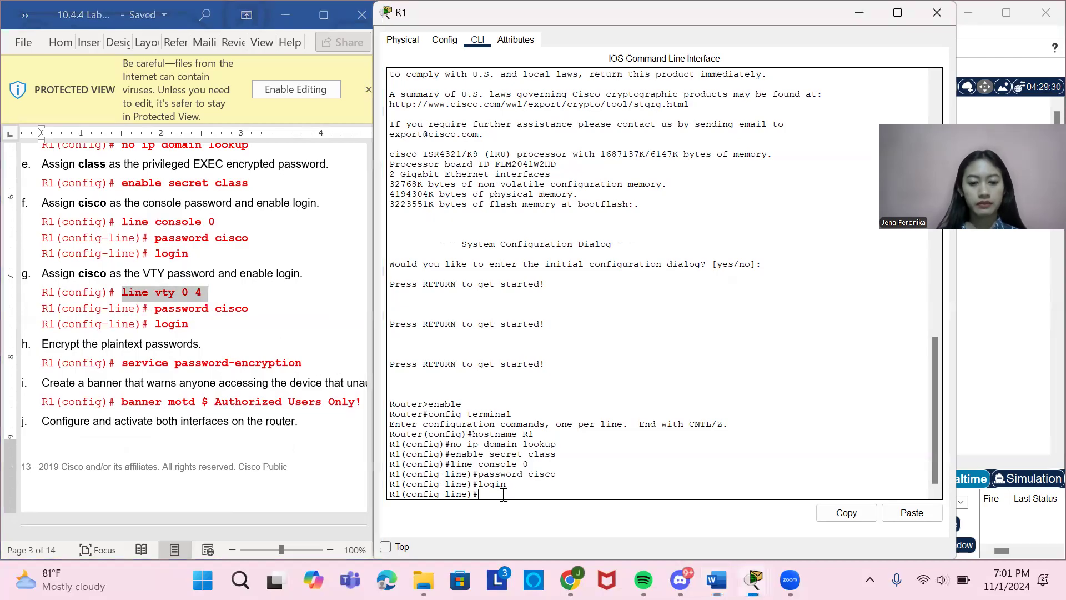
{"action": "left_click", "coordinate": [537, 522]}
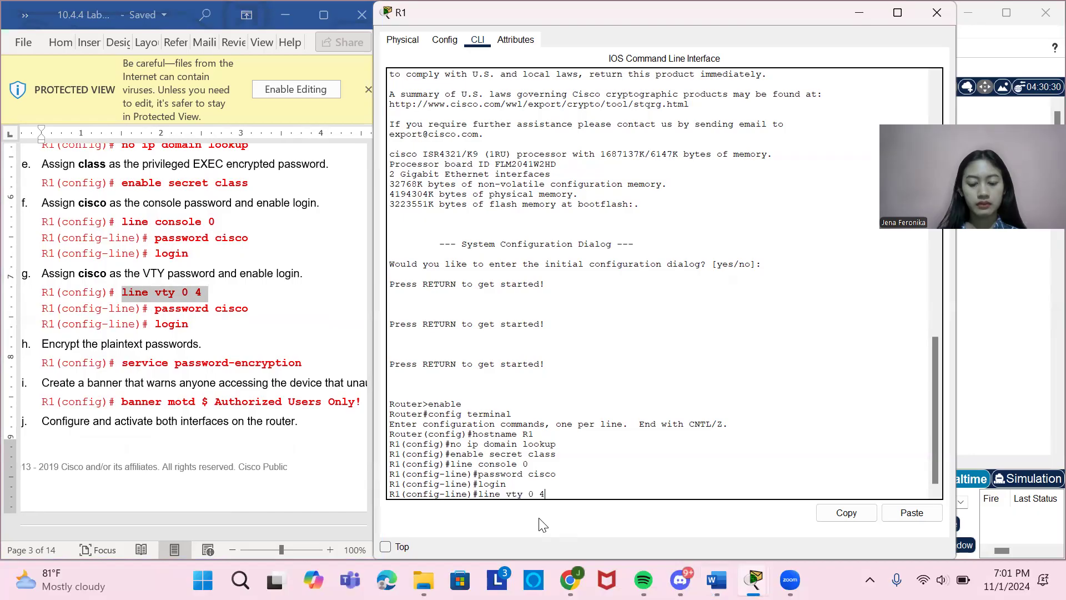
{"action": "key", "text": "Return"}
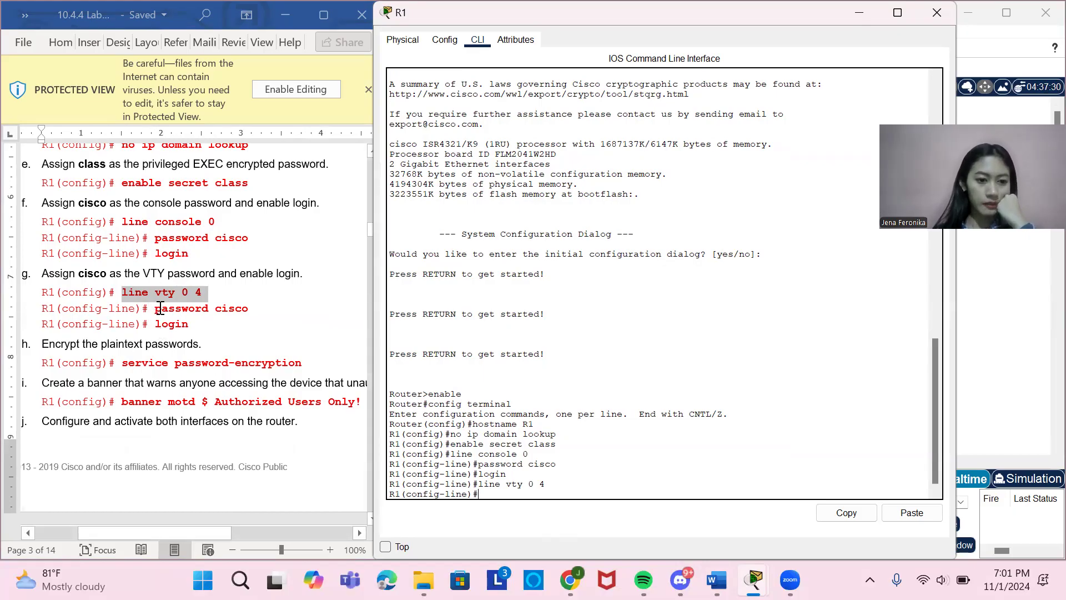
Assign the VTY line password on R1 by copying the document's password command and running it.
{"action": "left_click", "coordinate": [156, 309]}
{"action": "left_click_drag", "start_coordinate": [156, 309], "coordinate": [250, 315]}
{"action": "key", "text": "ctrl+c"}
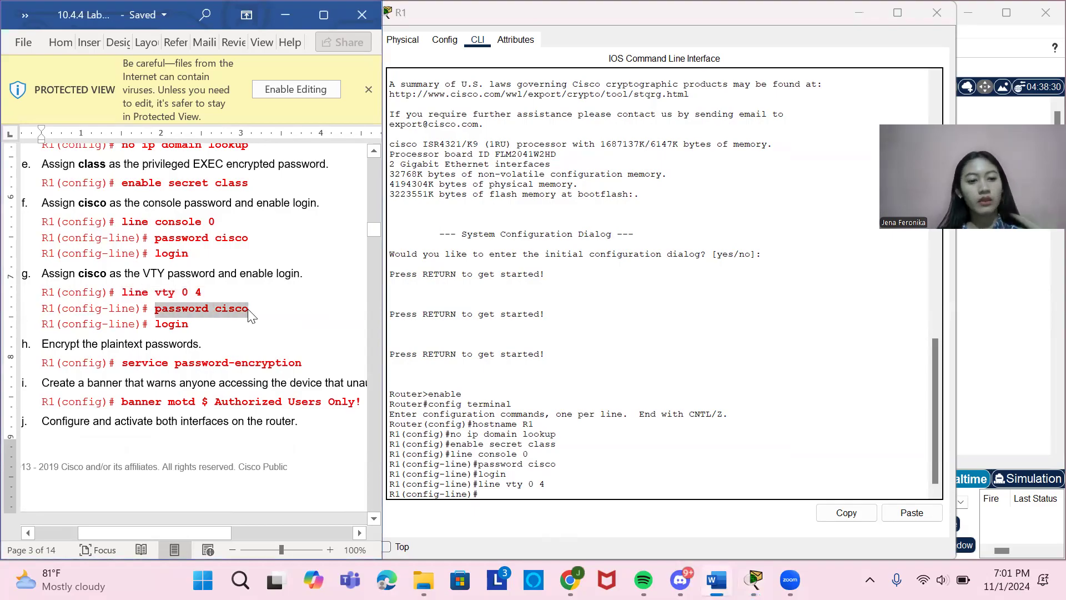
{"action": "left_click", "coordinate": [486, 489]}
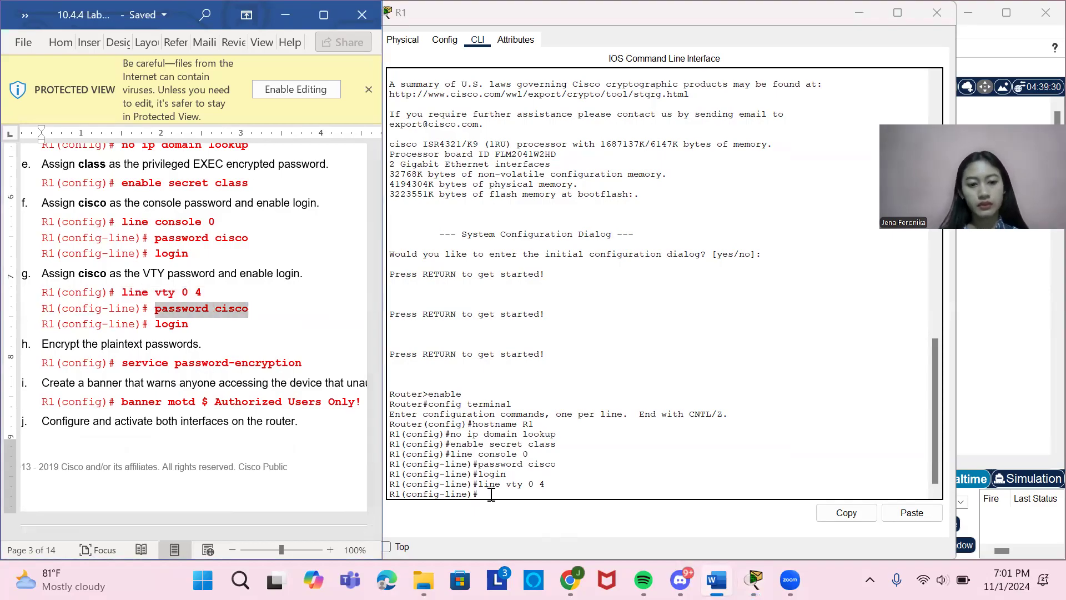
{"action": "right_click", "coordinate": [491, 499]}
{"action": "left_click", "coordinate": [523, 522]}
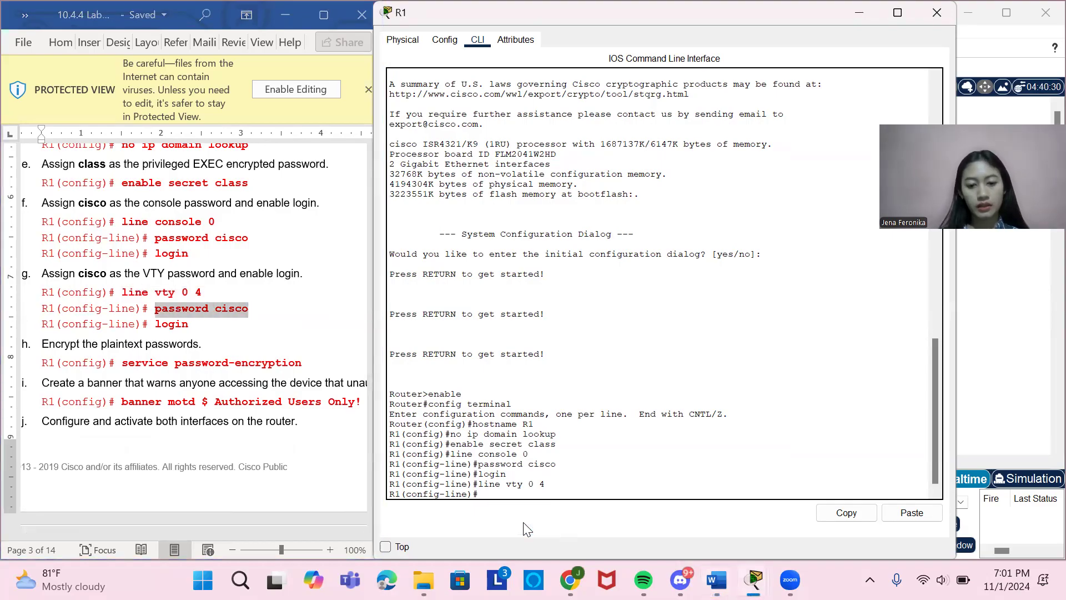
{"action": "key", "text": "Return"}
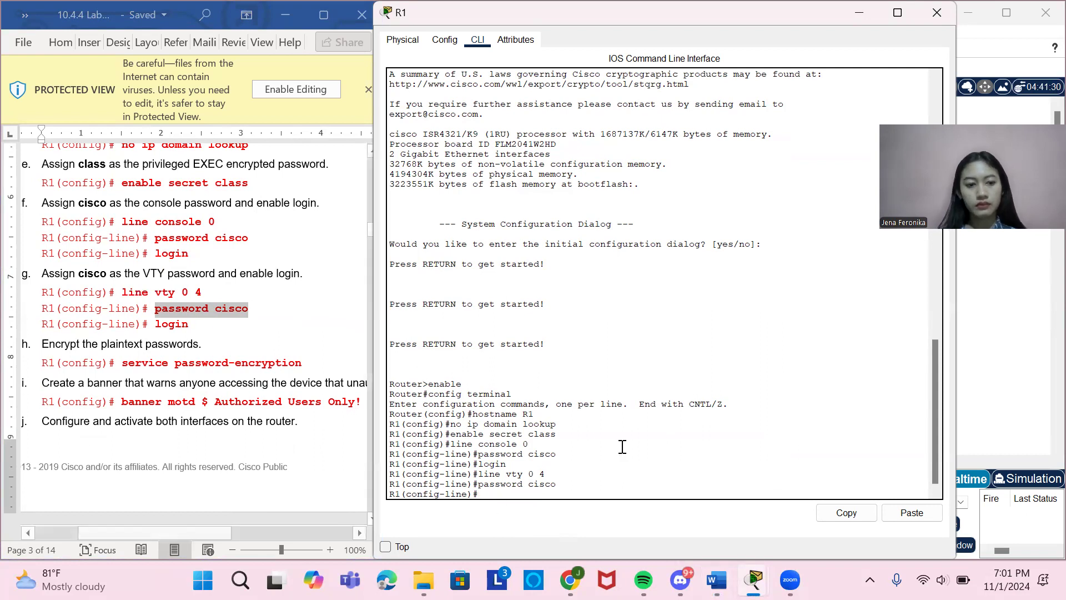
Enable login on R1's VTY lines 0 to 4 with the login command.
{"action": "type", "text": "login"}
{"action": "key", "text": "Return"}
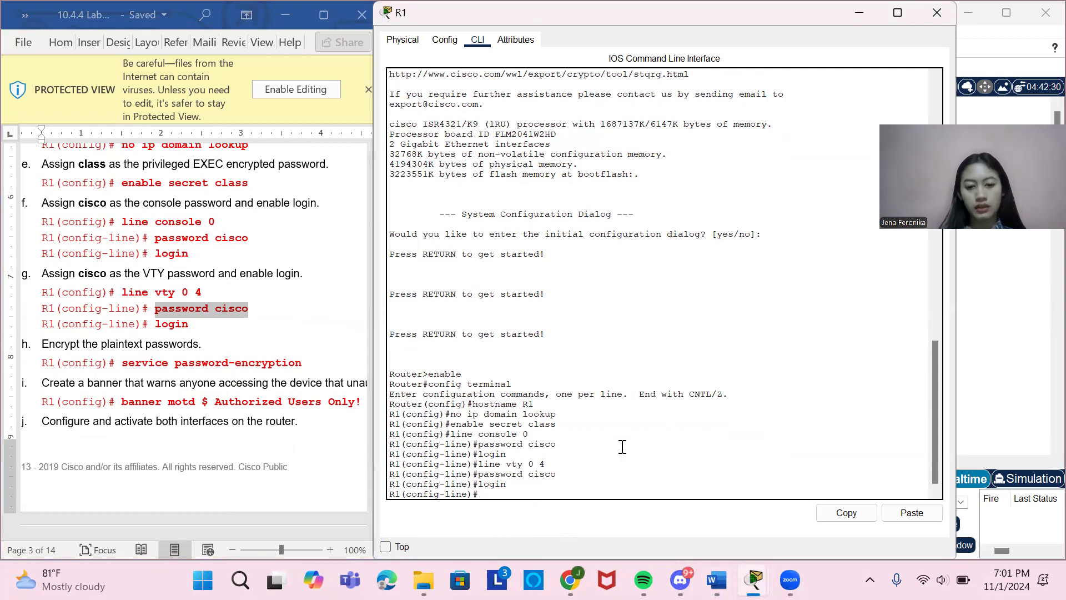
Encrypt R1's plaintext passwords by copying service password-encryption from the lab document and running it.
{"action": "scroll", "coordinate": [277, 388], "scroll_direction": "down", "scroll_amount": 3}
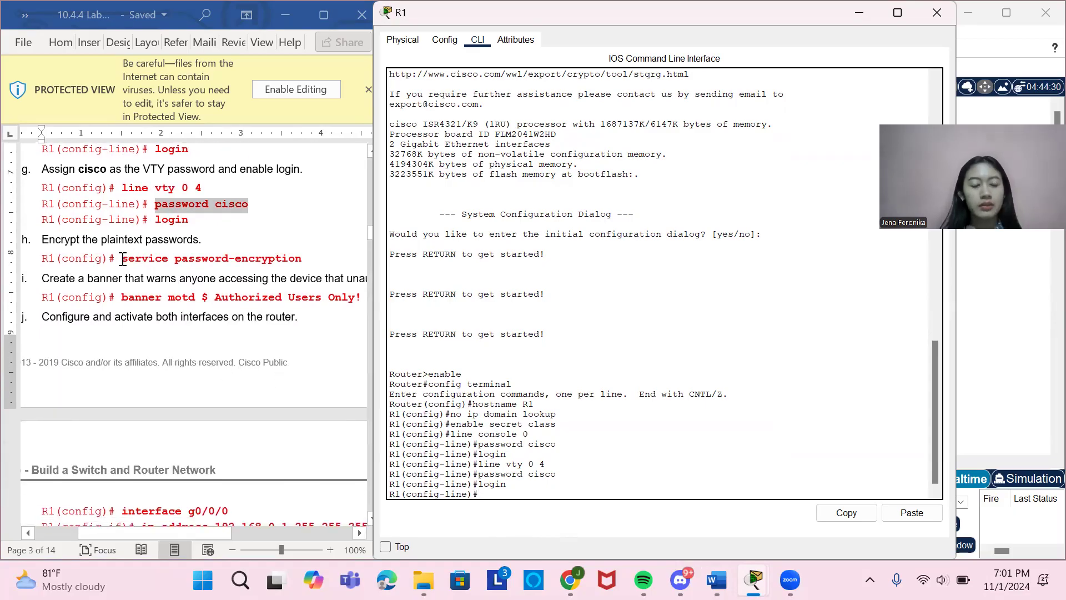
{"action": "left_click_drag", "start_coordinate": [123, 258], "coordinate": [294, 268]}
{"action": "key", "text": "ctrl+c"}
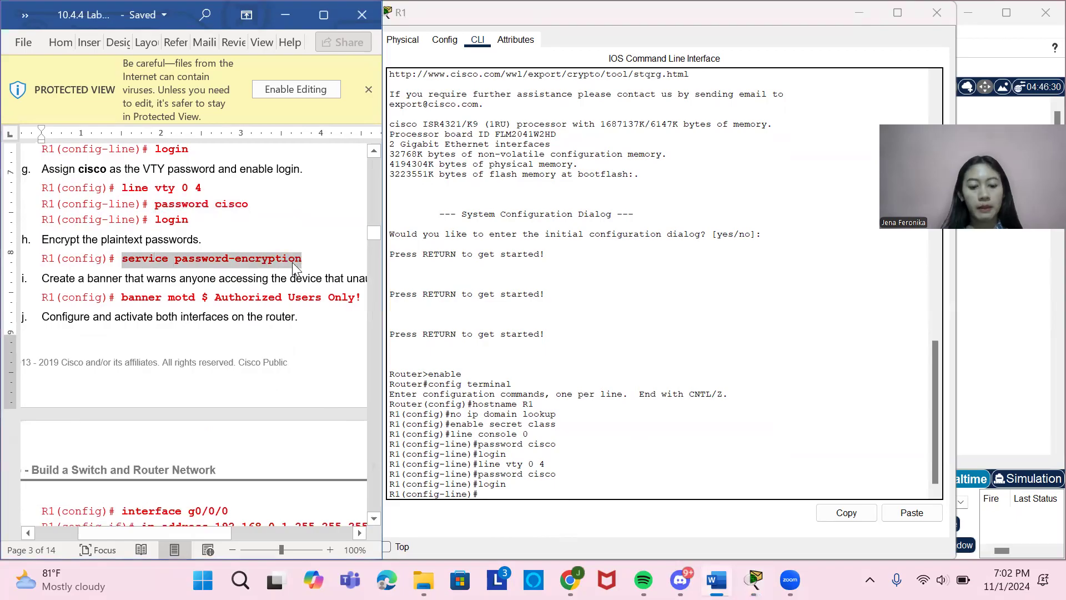
{"action": "left_click", "coordinate": [411, 436]}
{"action": "right_click", "coordinate": [526, 494]}
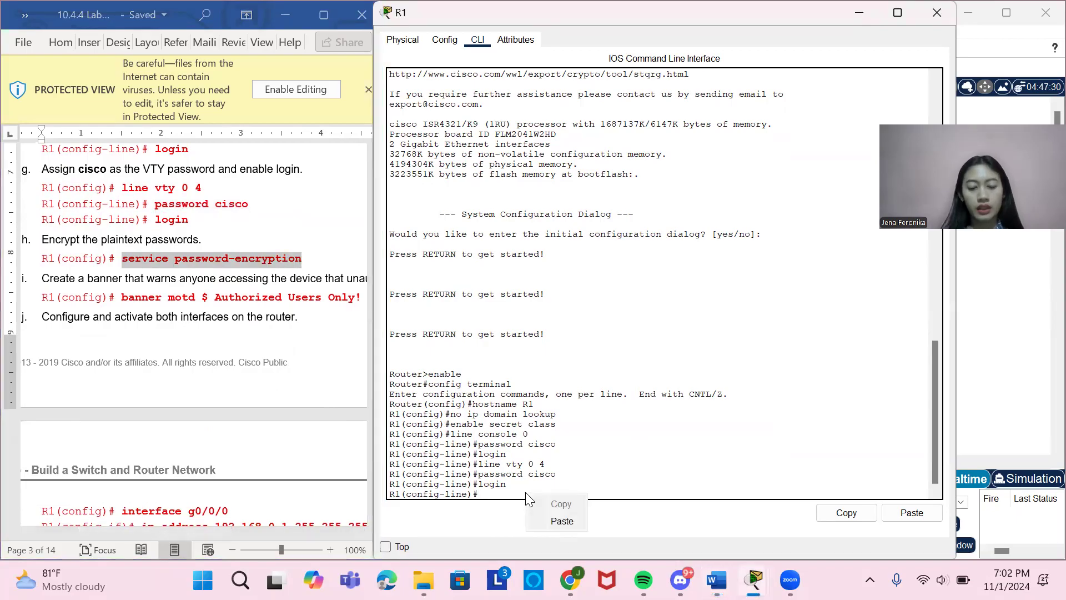
{"action": "left_click", "coordinate": [561, 521]}
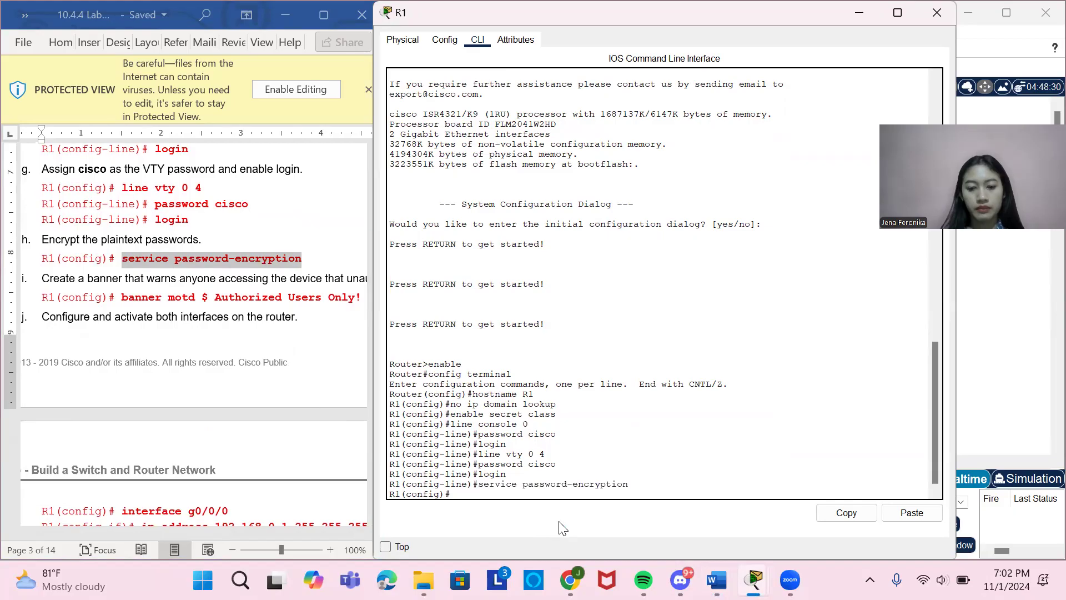
Create R1's warning banner by copying banner motd $ Authorized Users Only! $ from the lab document and running it.
{"action": "scroll", "coordinate": [165, 370], "scroll_direction": "right", "scroll_amount": 2}
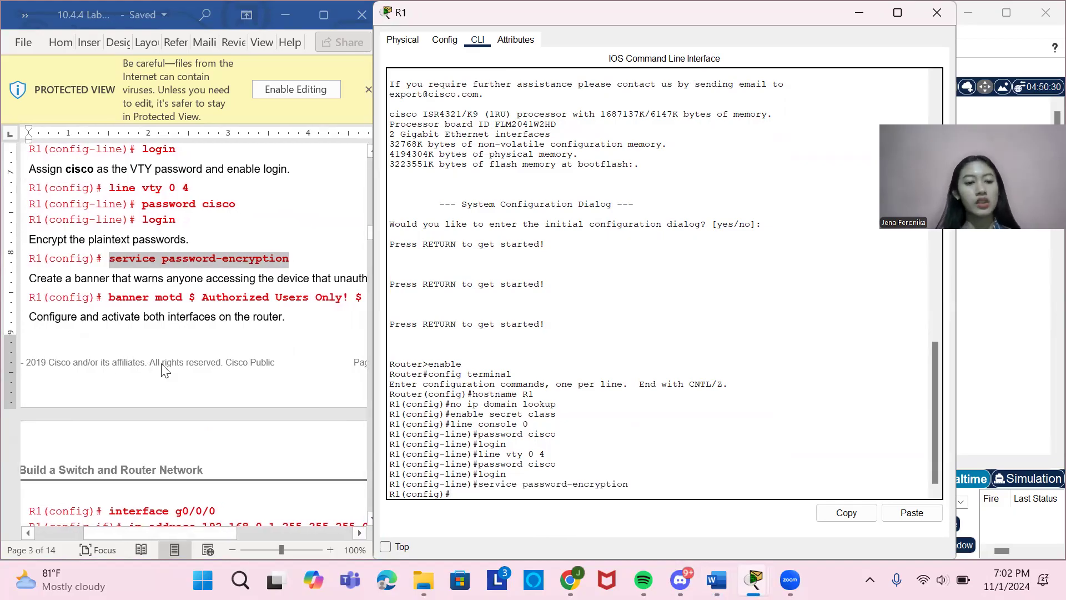
{"action": "scroll", "coordinate": [165, 371], "scroll_direction": "right", "scroll_amount": 2}
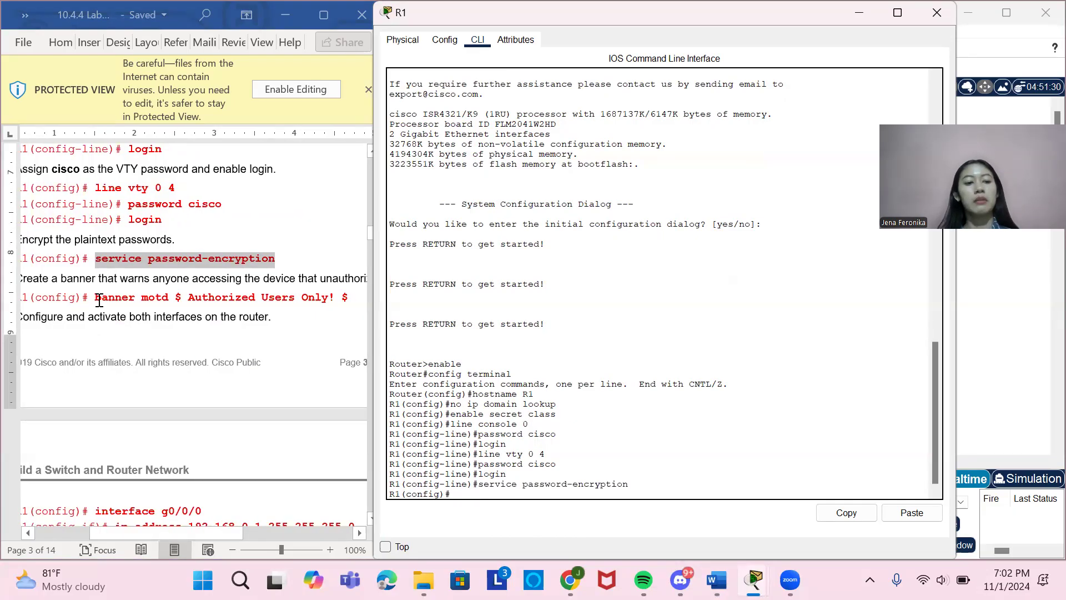
{"action": "left_click_drag", "start_coordinate": [99, 300], "coordinate": [351, 300]}
{"action": "key", "text": "ctrl+c"}
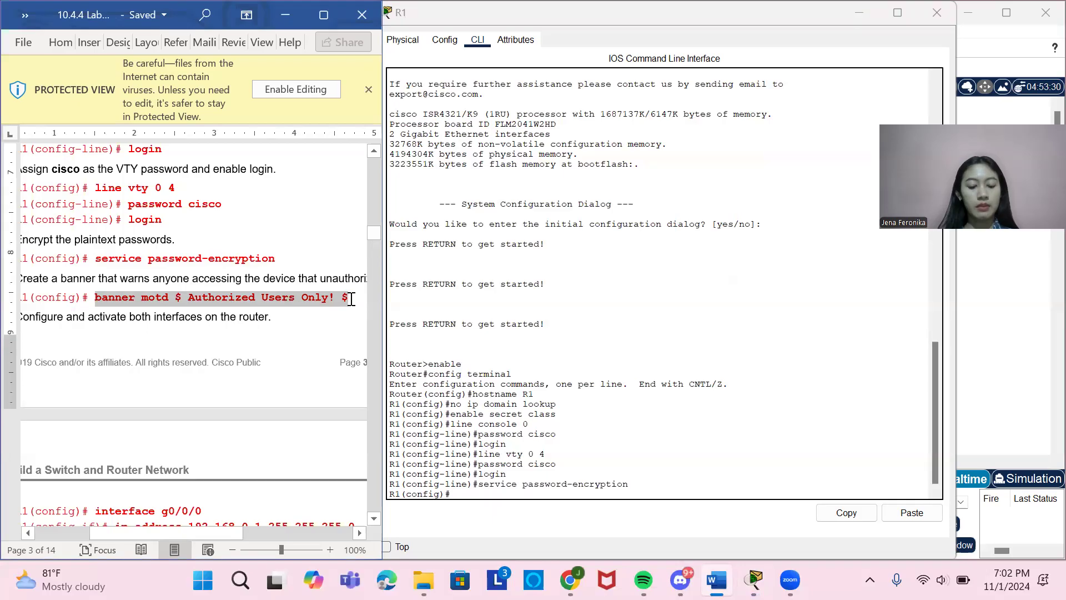
{"action": "right_click", "coordinate": [463, 492]}
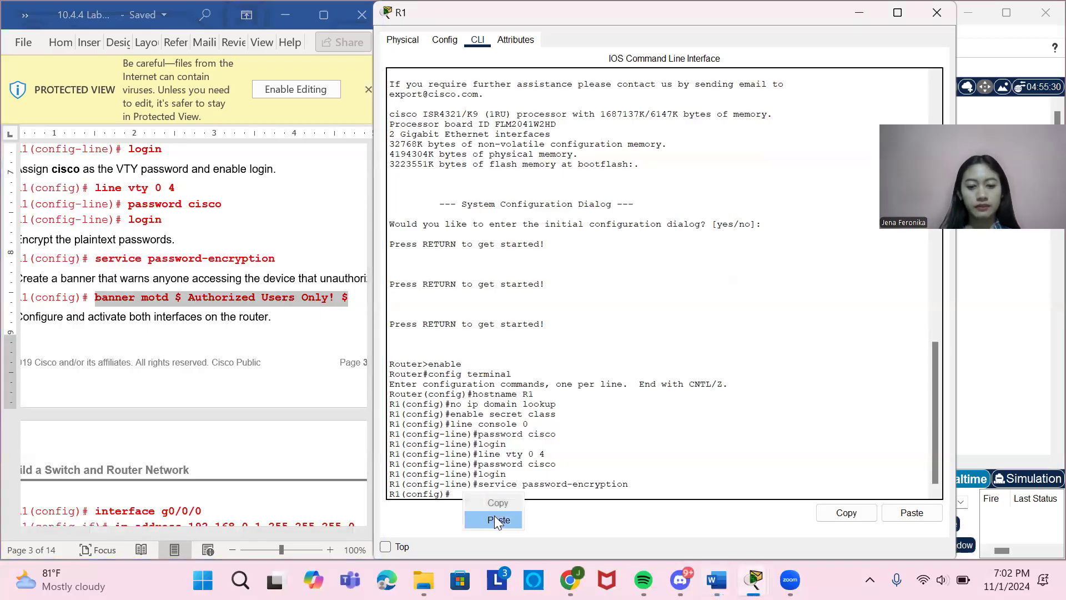
{"action": "left_click", "coordinate": [495, 521]}
{"action": "key", "text": "Return"}
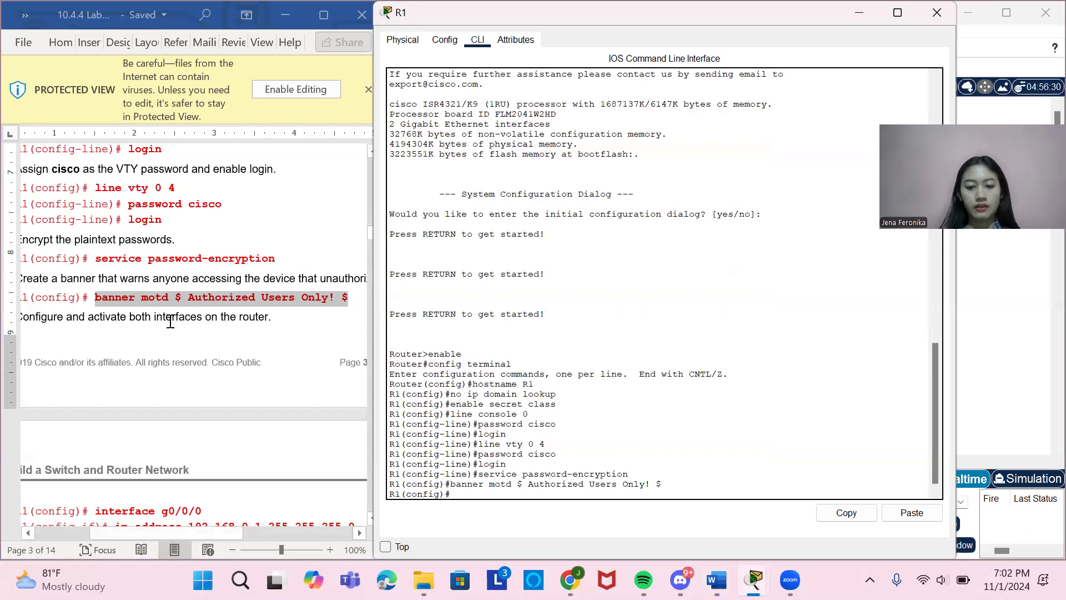
Enter configuration of R1's first gigabit interface by copying interface g0/0/0 from the lab document and running it.
{"action": "scroll", "coordinate": [170, 322], "scroll_direction": "down", "scroll_amount": 3}
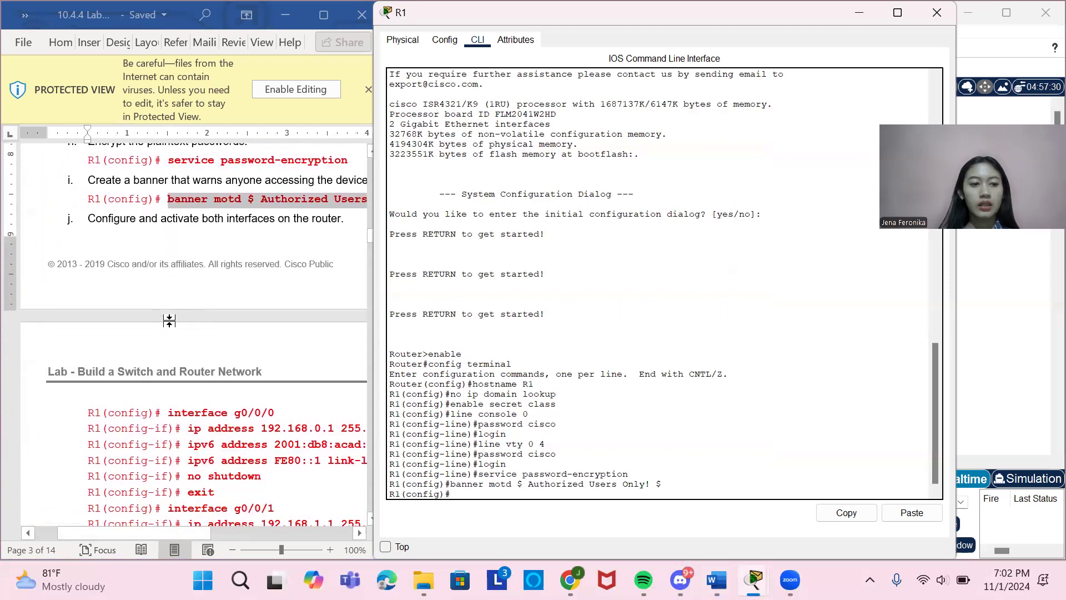
{"action": "scroll", "coordinate": [236, 350], "scroll_direction": "right", "scroll_amount": 2}
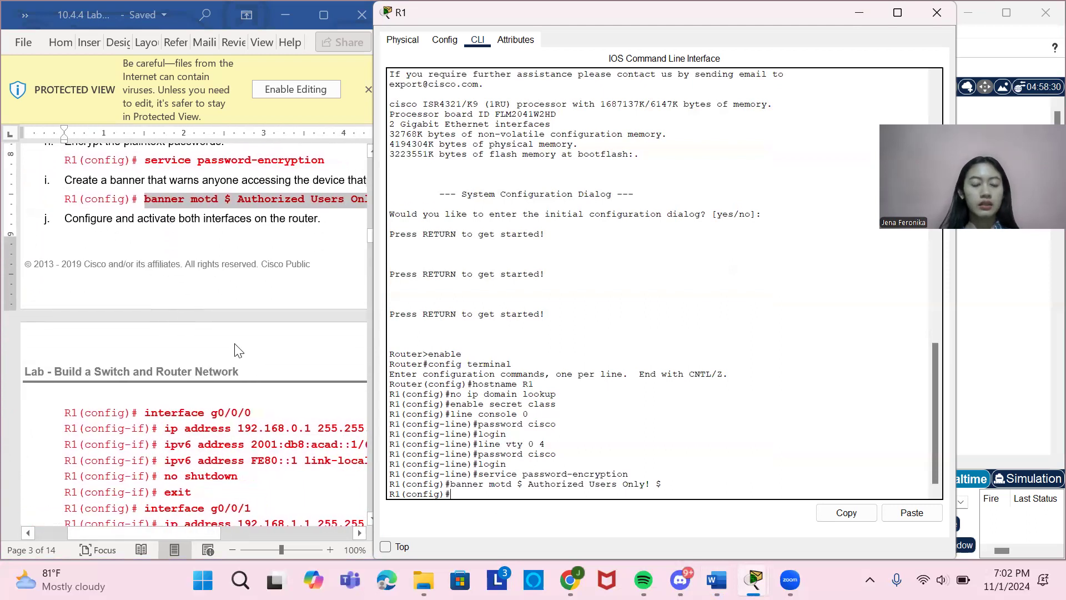
{"action": "scroll", "coordinate": [238, 350], "scroll_direction": "down", "scroll_amount": 1}
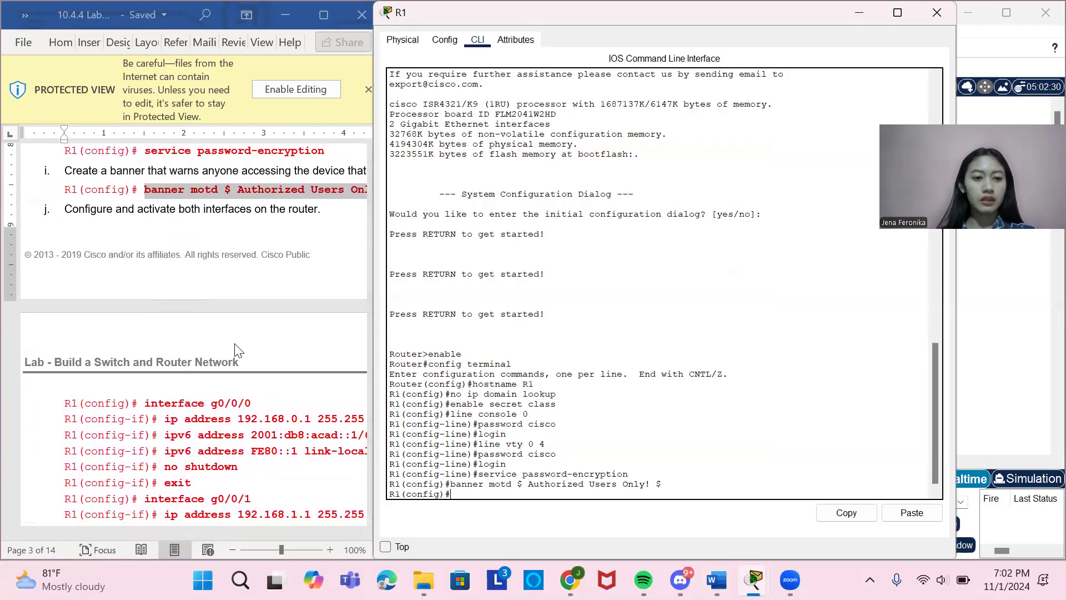
{"action": "scroll", "coordinate": [238, 351], "scroll_direction": "down", "scroll_amount": 4}
{"action": "scroll", "coordinate": [236, 345], "scroll_direction": "down", "scroll_amount": 4}
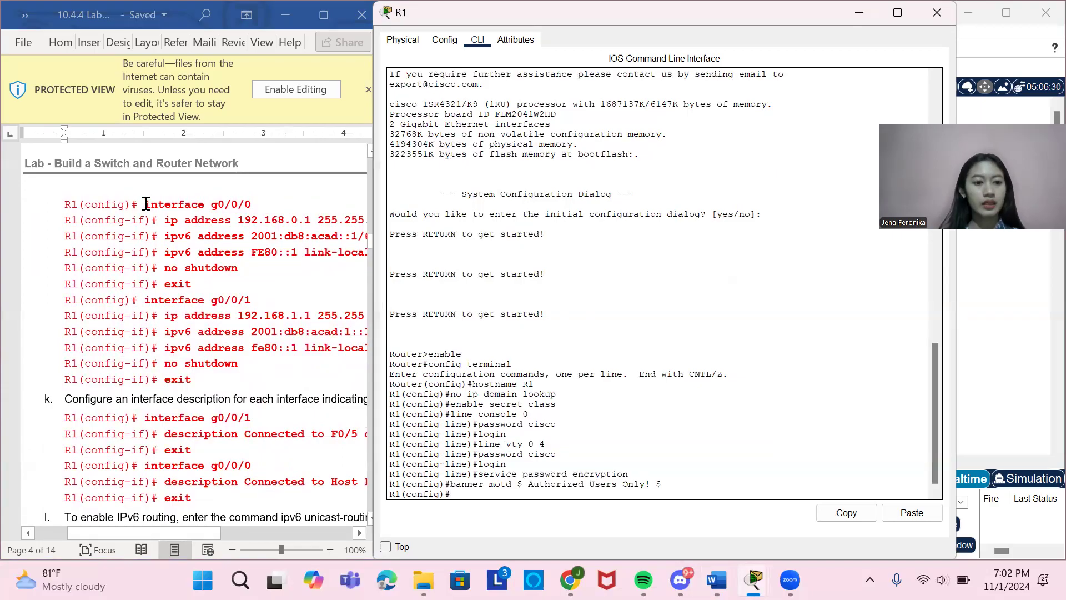
{"action": "double_click", "coordinate": [179, 204]}
{"action": "left_click_drag", "start_coordinate": [236, 205], "coordinate": [254, 206]}
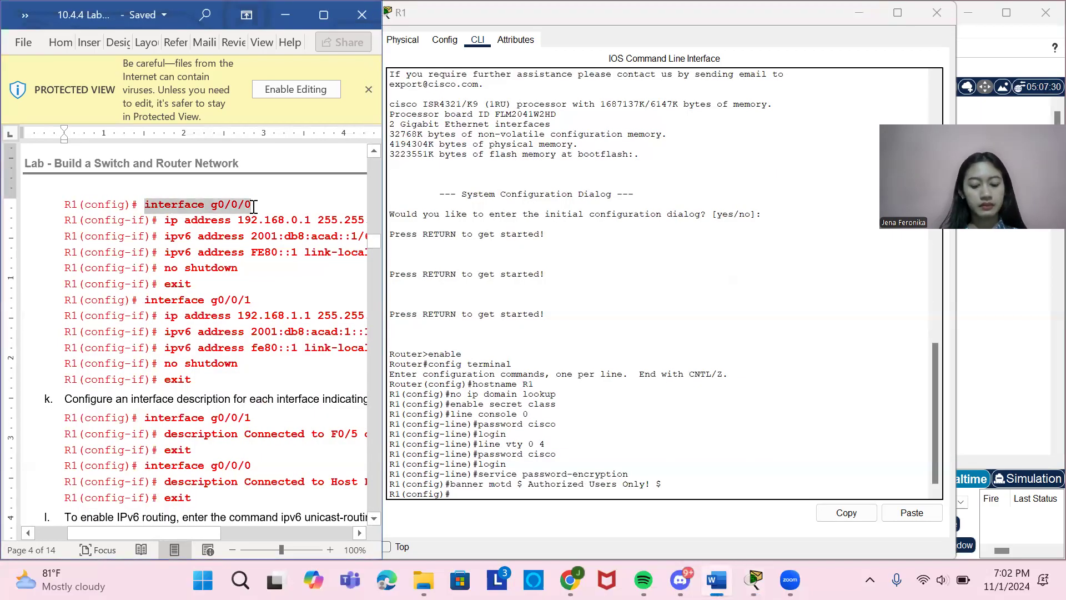
{"action": "right_click", "coordinate": [471, 499]}
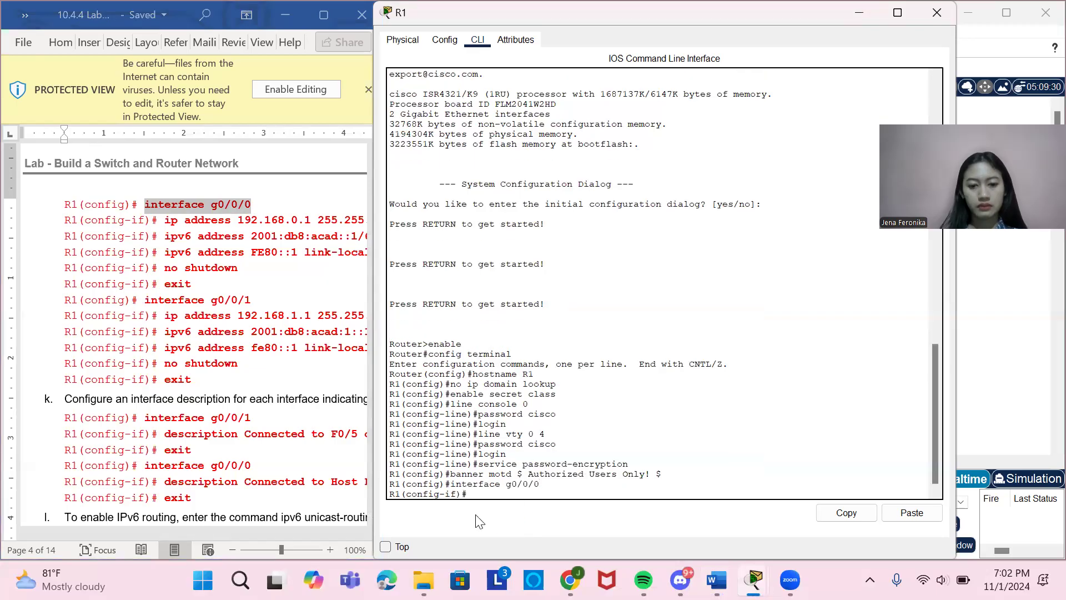
Assign g0/0/0 the IPv4 address 192.168.0.1 255.255.255.0 by copying the document's ip address command and running it.
{"action": "scroll", "coordinate": [229, 419], "scroll_direction": "right", "scroll_amount": 3}
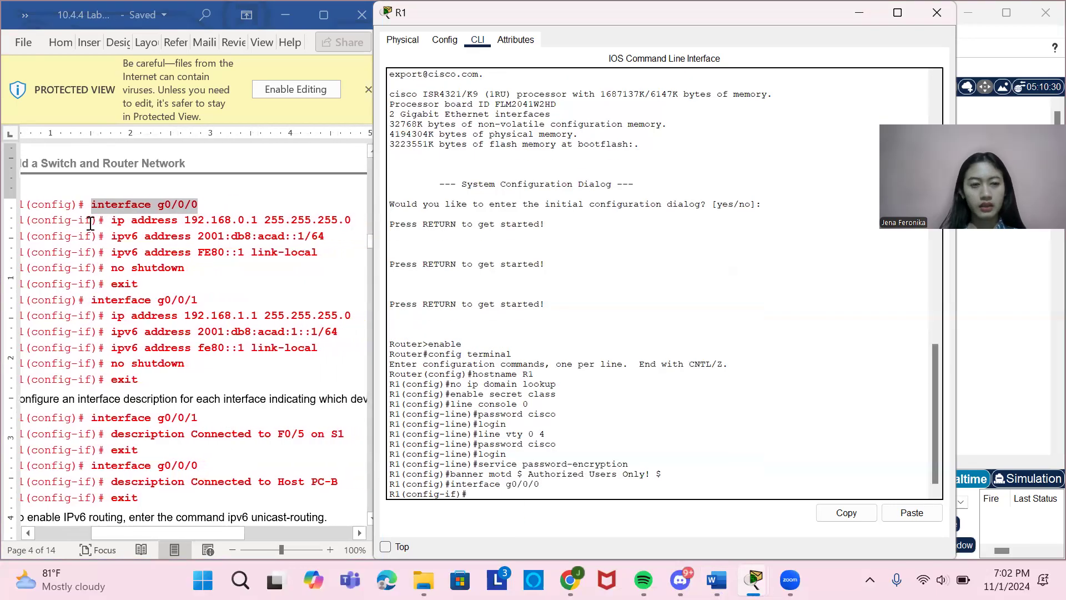
{"action": "scroll", "coordinate": [229, 419], "scroll_direction": "right", "scroll_amount": 2}
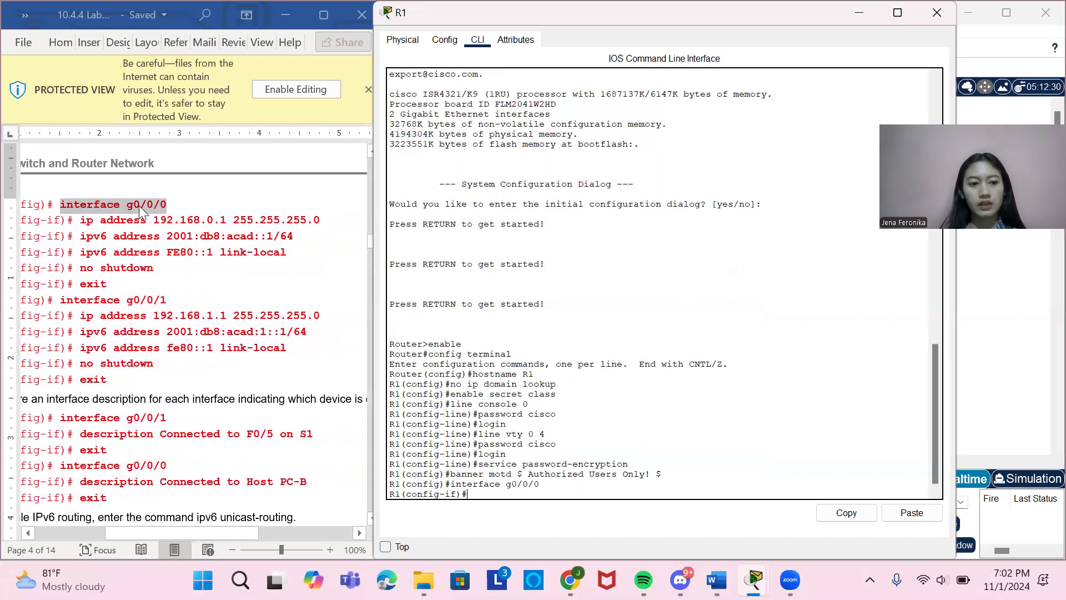
{"action": "left_click_drag", "start_coordinate": [82, 220], "coordinate": [327, 223]}
{"action": "key", "text": "ctrl+c"}
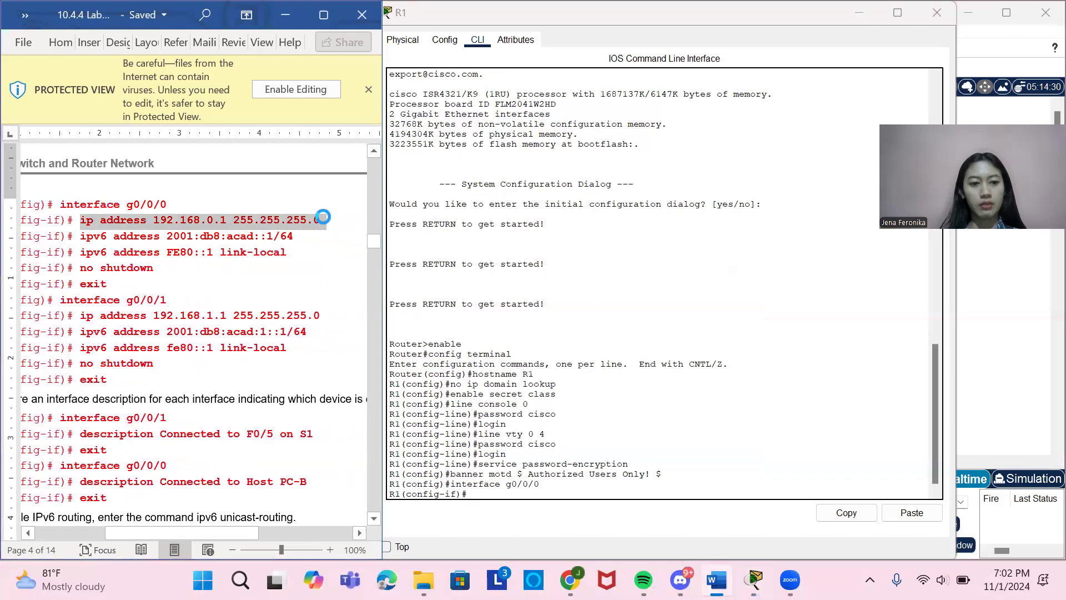
{"action": "left_click", "coordinate": [487, 494]}
{"action": "right_click", "coordinate": [488, 494]}
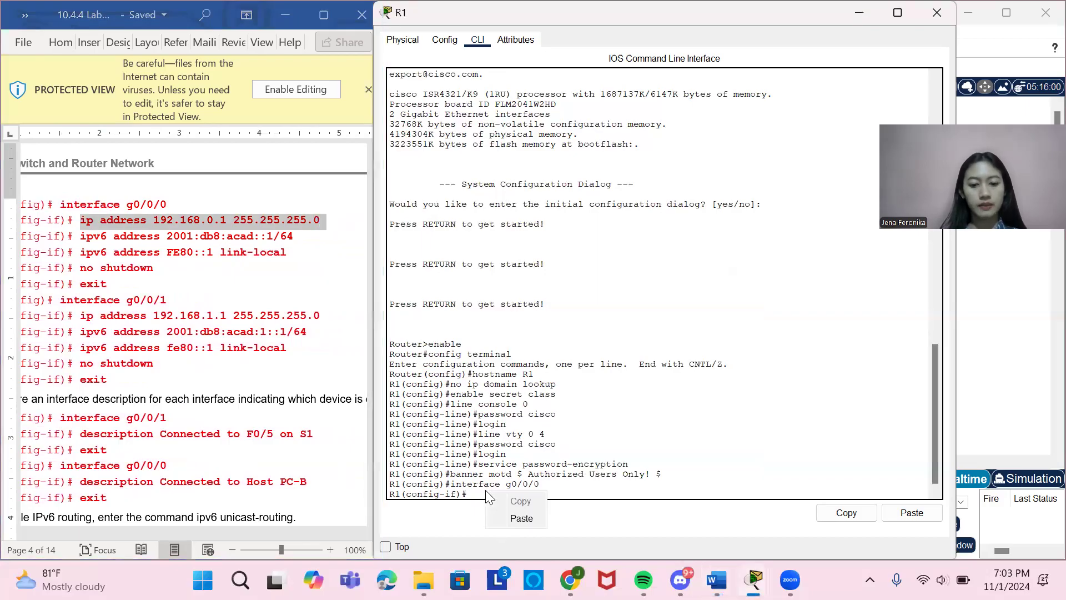
{"action": "left_click", "coordinate": [517, 518]}
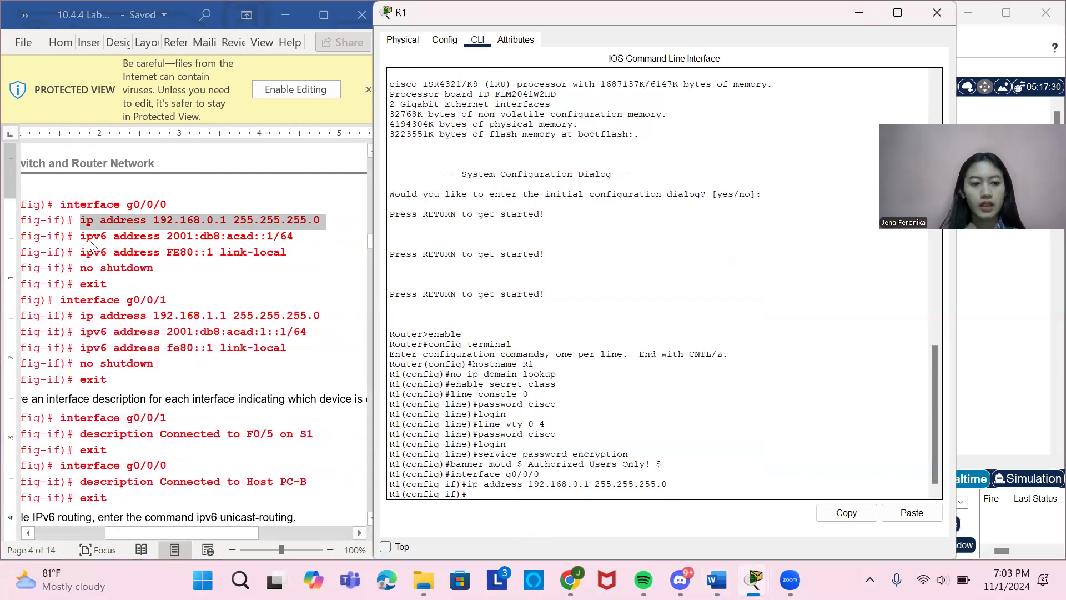
Assign g0/0/0 the IPv6 address 2001:db8:acad::1/64 by copying the document's ipv6 address command and running it.
{"action": "left_click_drag", "start_coordinate": [81, 238], "coordinate": [293, 237]}
{"action": "key", "text": "ctrl+c"}
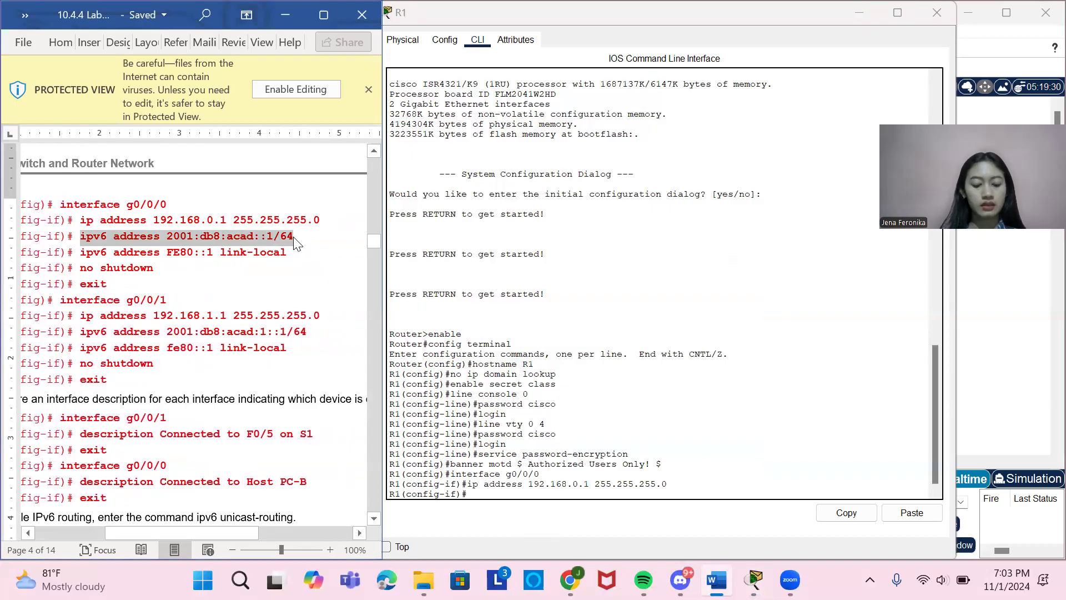
{"action": "left_click", "coordinate": [510, 493]}
{"action": "right_click", "coordinate": [512, 494]}
{"action": "left_click", "coordinate": [547, 521]}
{"action": "key", "text": "Return"}
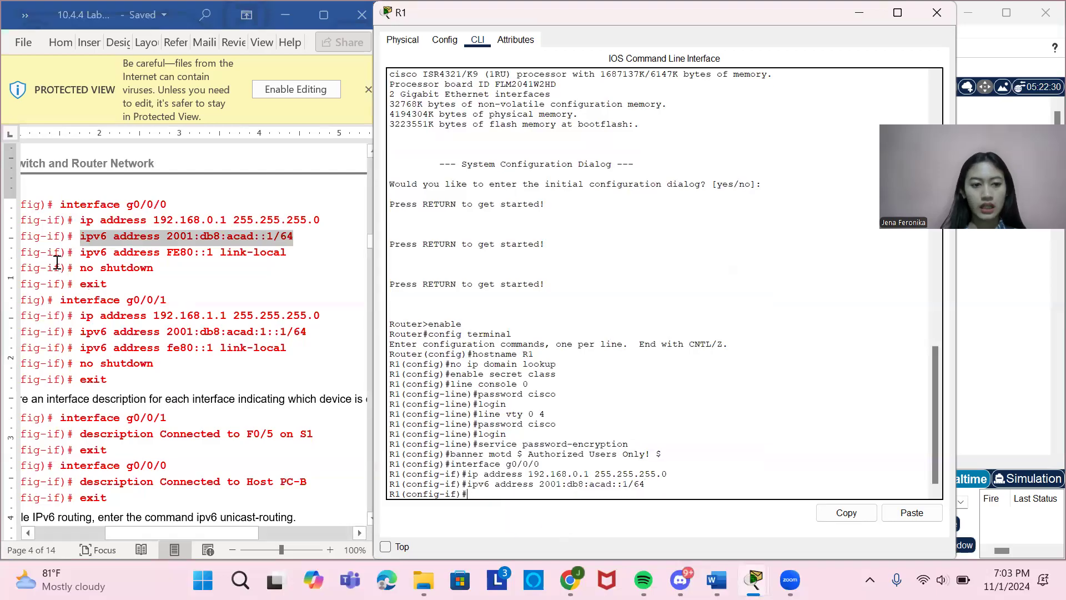
Assign g0/0/0 the link-local address FE80::1 by copying ipv6 address FE80::1 link-local from the lab document and running it.
{"action": "left_click_drag", "start_coordinate": [80, 253], "coordinate": [280, 257]}
{"action": "key", "text": "ctrl+c"}
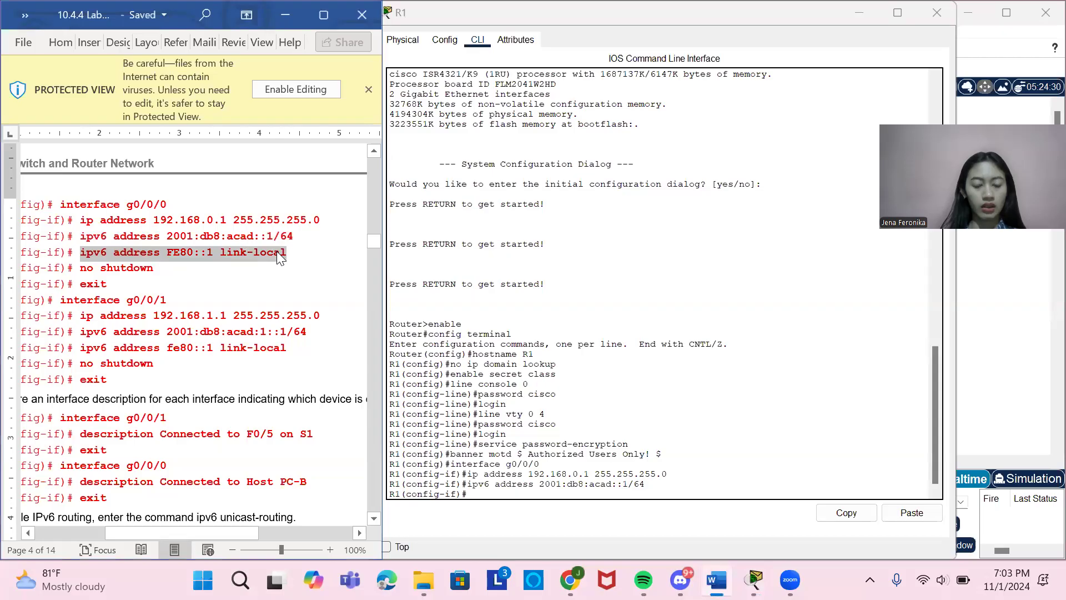
{"action": "left_click", "coordinate": [518, 494]}
{"action": "right_click", "coordinate": [519, 496]}
{"action": "left_click", "coordinate": [552, 519]}
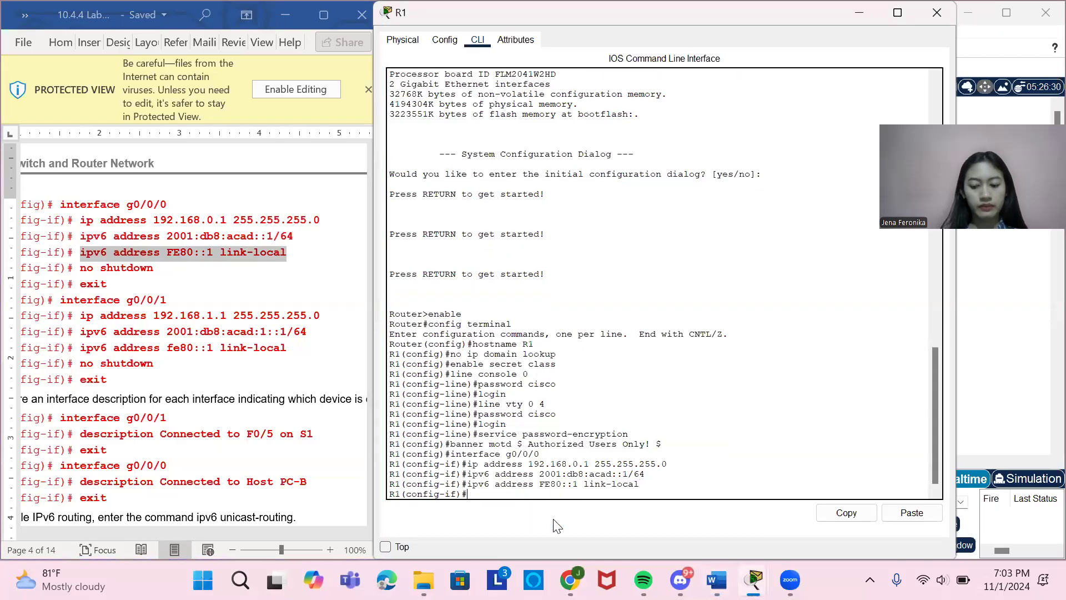
Enable interface g0/0/0 with no shutdown and exit to R1's global configuration mode.
{"action": "type", "text": "no"}
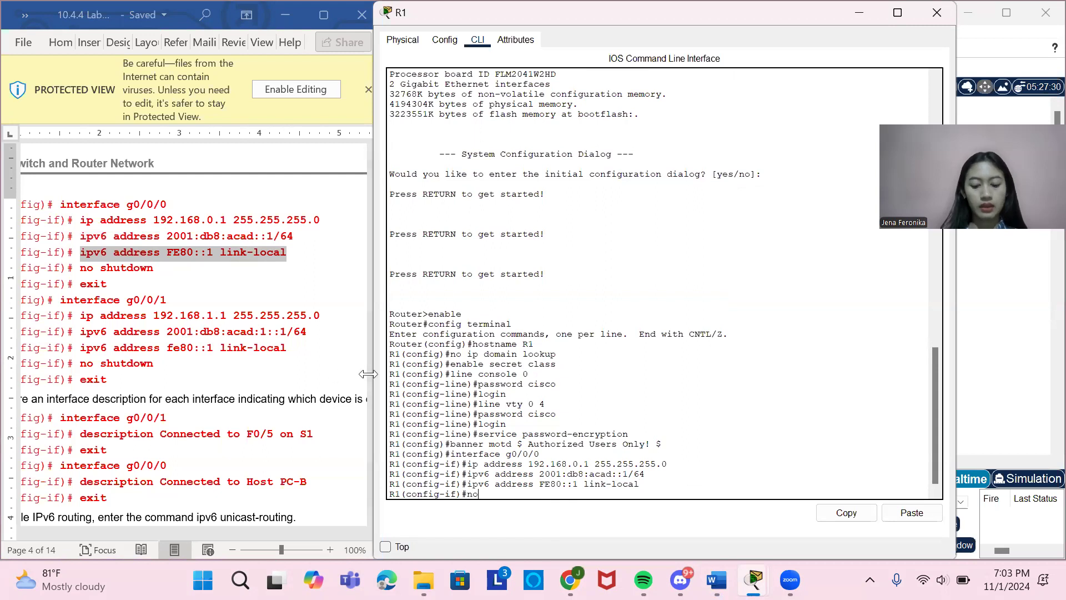
{"action": "type", "text": " shutdown"}
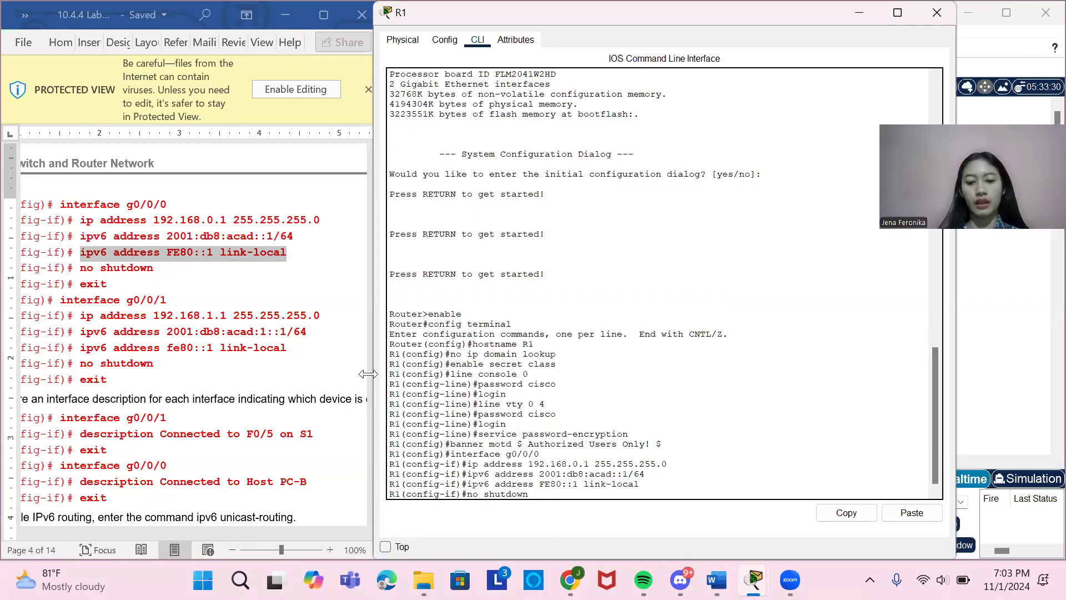
{"action": "key", "text": "Return"}
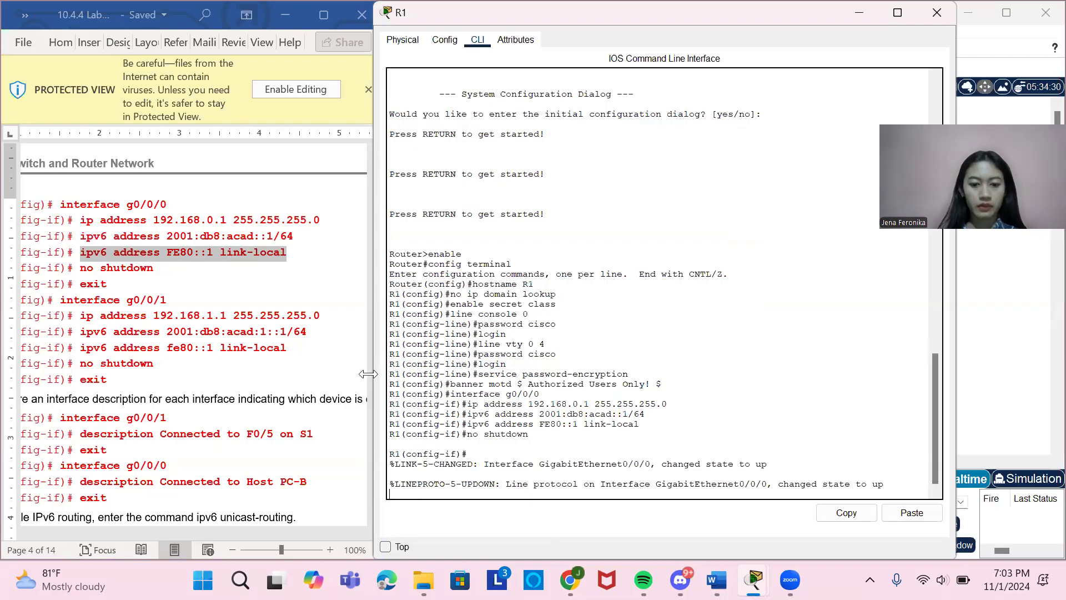
{"action": "key", "text": "Return"}
{"action": "type", "text": "exit"}
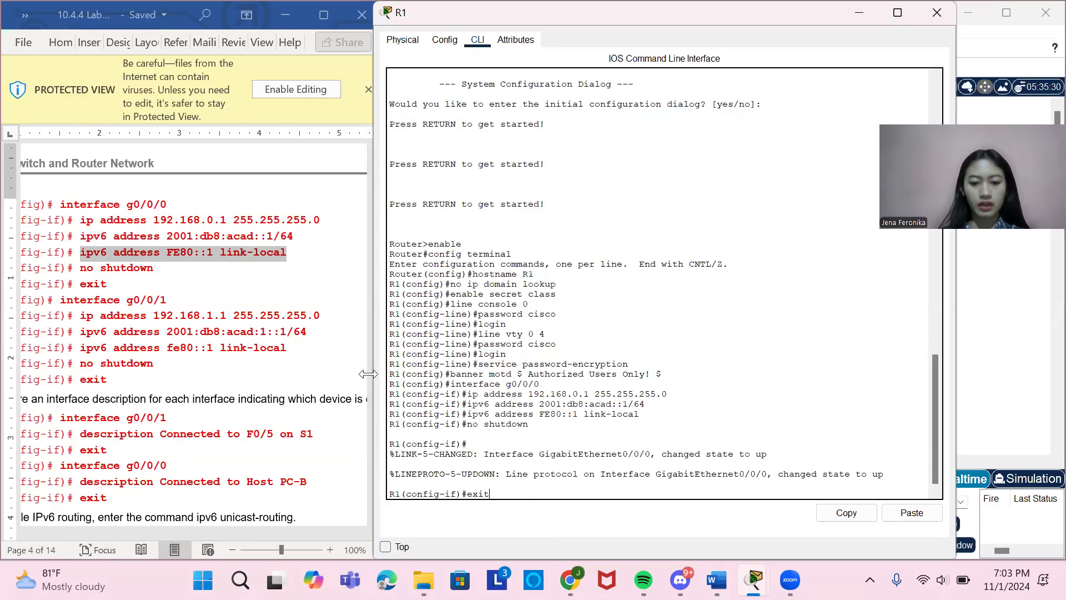
{"action": "key", "text": "Return"}
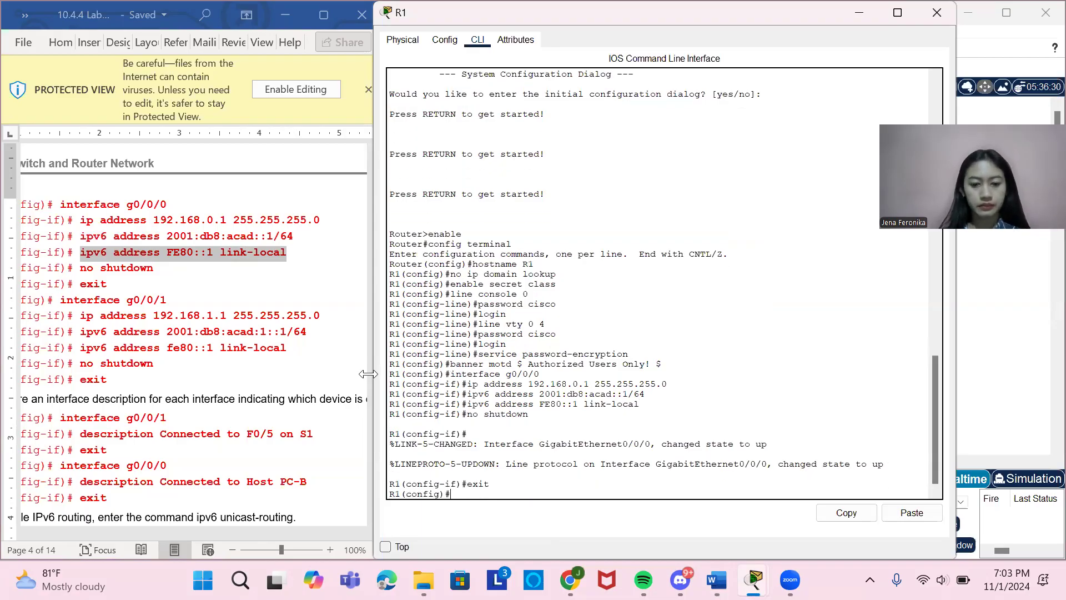
Enter configuration of R1's second gigabit interface by copying interface g0/0/1 from the lab document and running it.
{"action": "left_click_drag", "start_coordinate": [60, 301], "coordinate": [164, 300]}
{"action": "key", "text": "ctrl+c"}
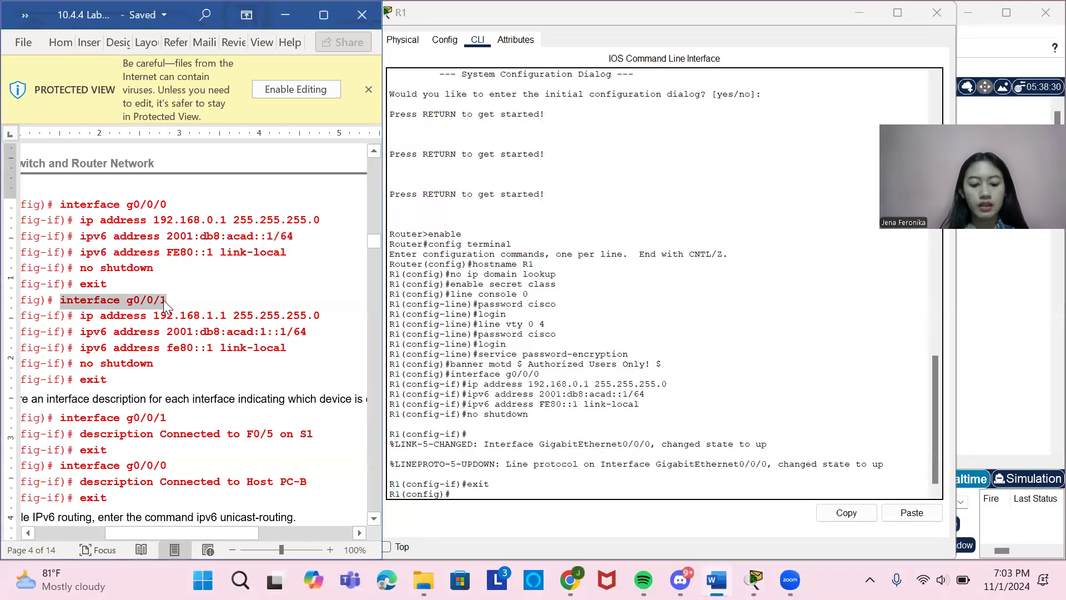
{"action": "left_click", "coordinate": [503, 493]}
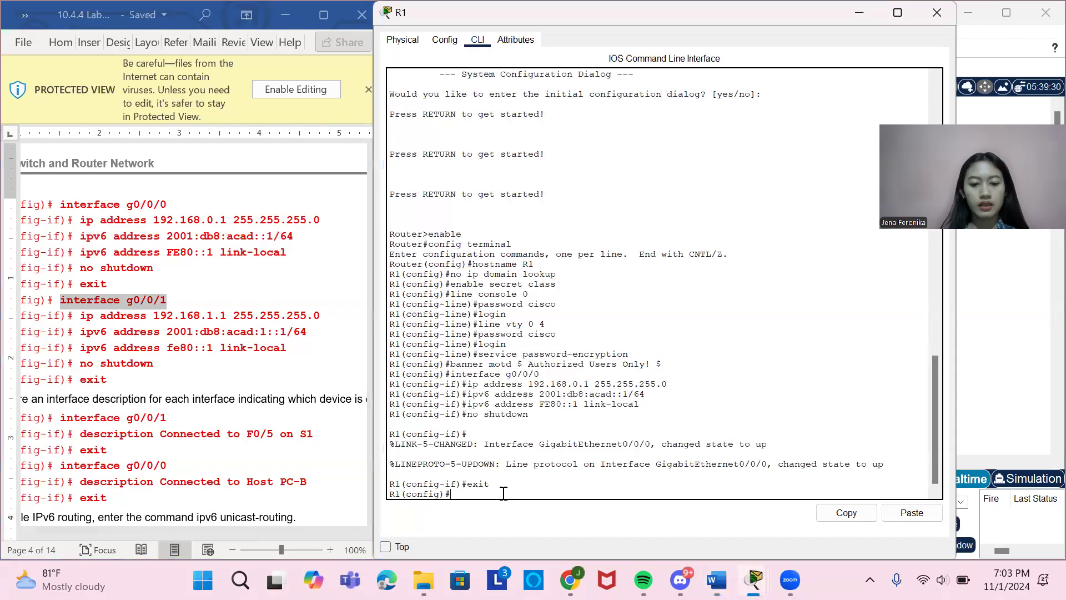
{"action": "right_click", "coordinate": [506, 496]}
{"action": "left_click", "coordinate": [532, 520]}
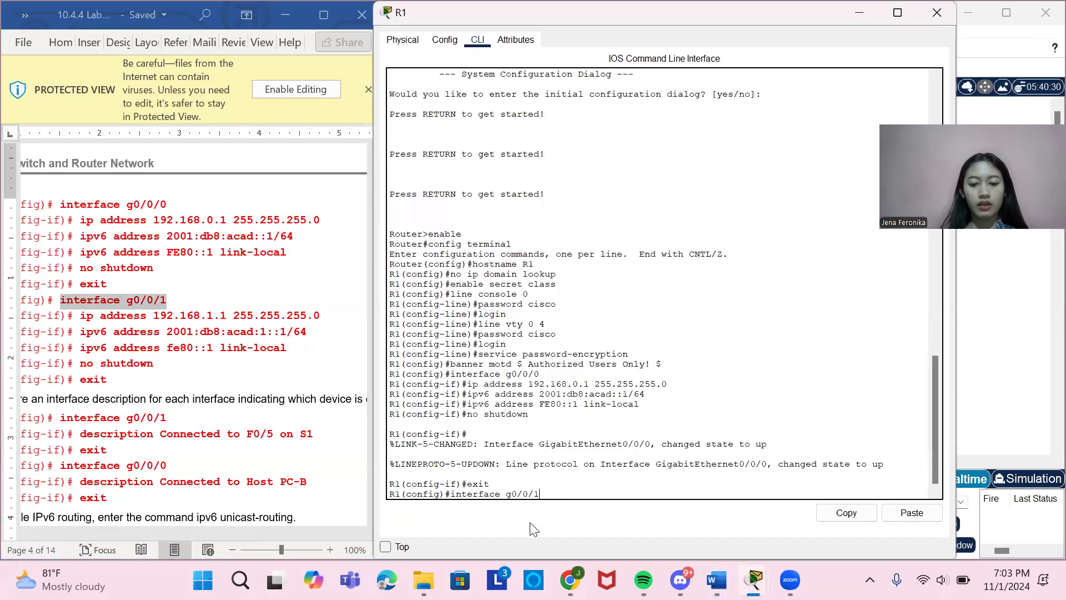
{"action": "key", "text": "Return"}
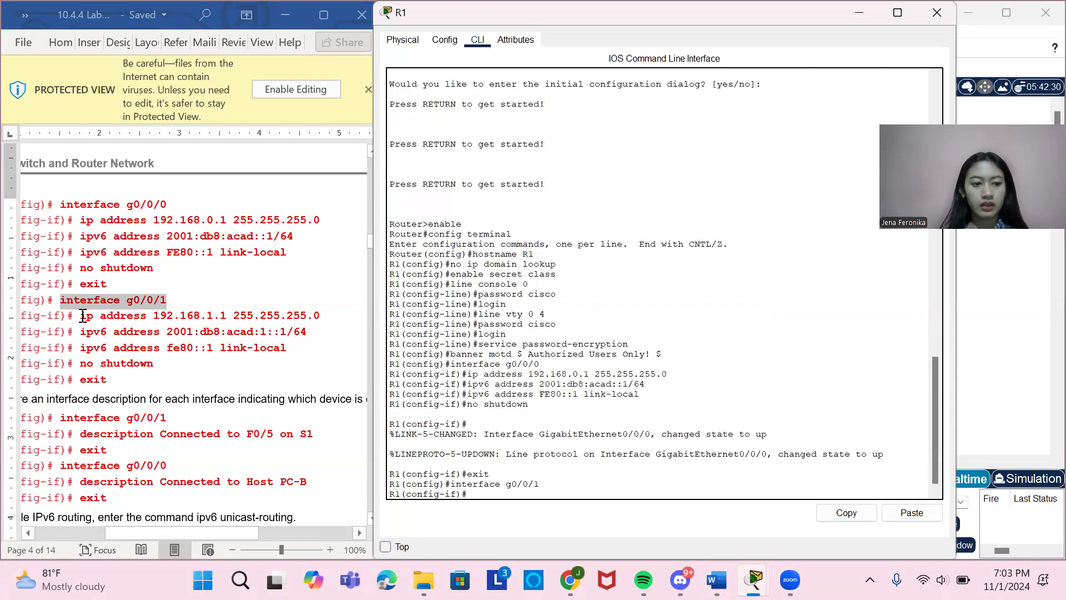
Assign g0/0/1 the IPv4 address 192.168.1.1 255.255.255.0 by copying the document's ip address command and running it.
{"action": "left_click_drag", "start_coordinate": [81, 316], "coordinate": [323, 318]}
{"action": "key", "text": "ctrl+c"}
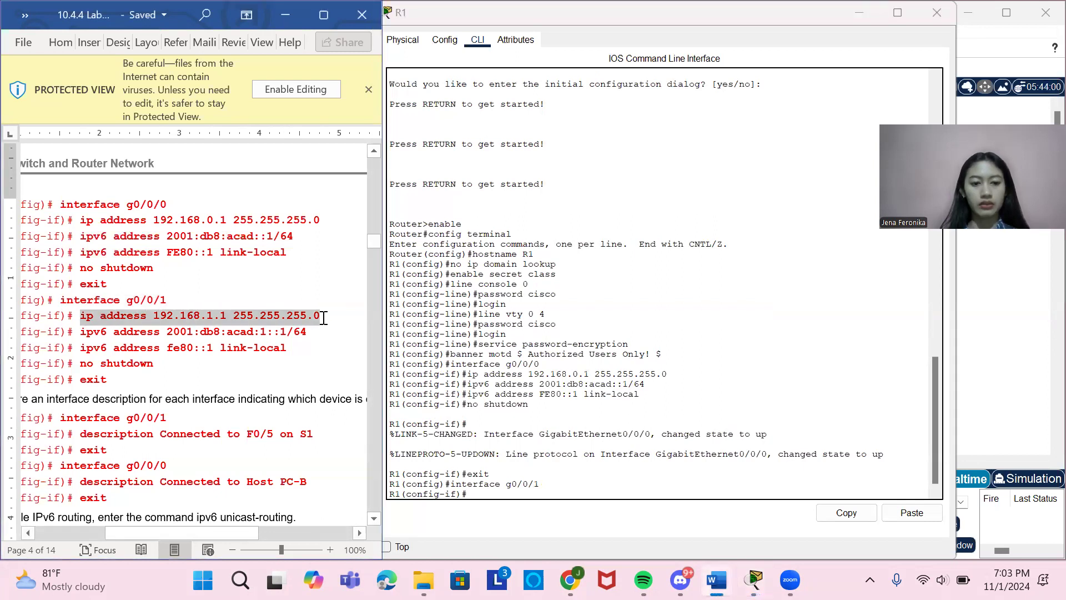
{"action": "left_click", "coordinate": [551, 490]}
{"action": "right_click", "coordinate": [551, 491]}
{"action": "left_click", "coordinate": [581, 517]}
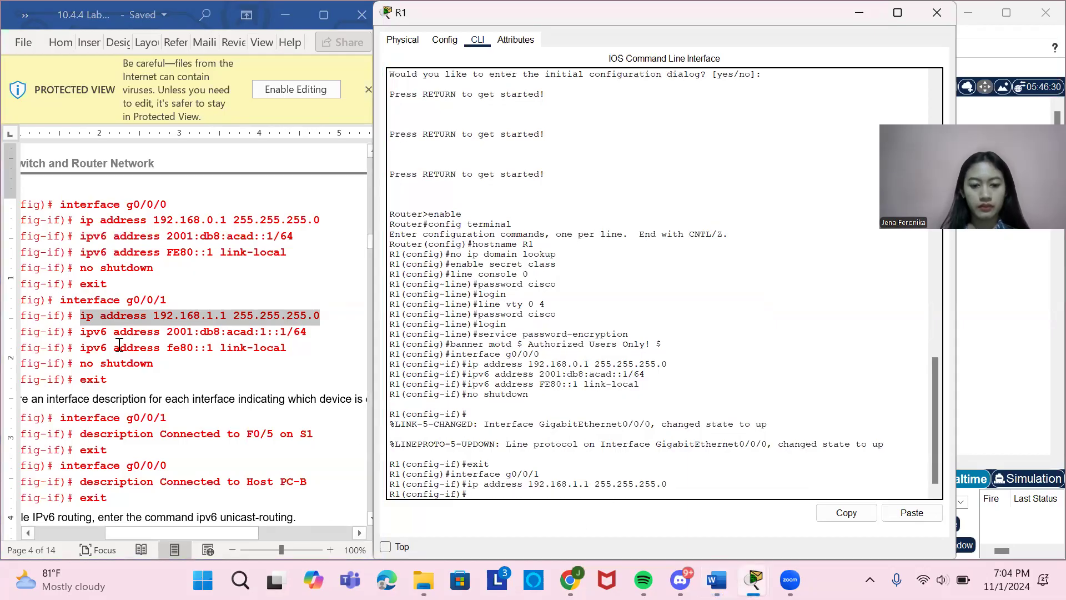
Assign g0/0/1 the IPv6 address 2001:db8:acad:1::1/64 by copying the document's ipv6 address command and running it.
{"action": "left_click_drag", "start_coordinate": [80, 332], "coordinate": [307, 338]}
{"action": "key", "text": "ctrl+c"}
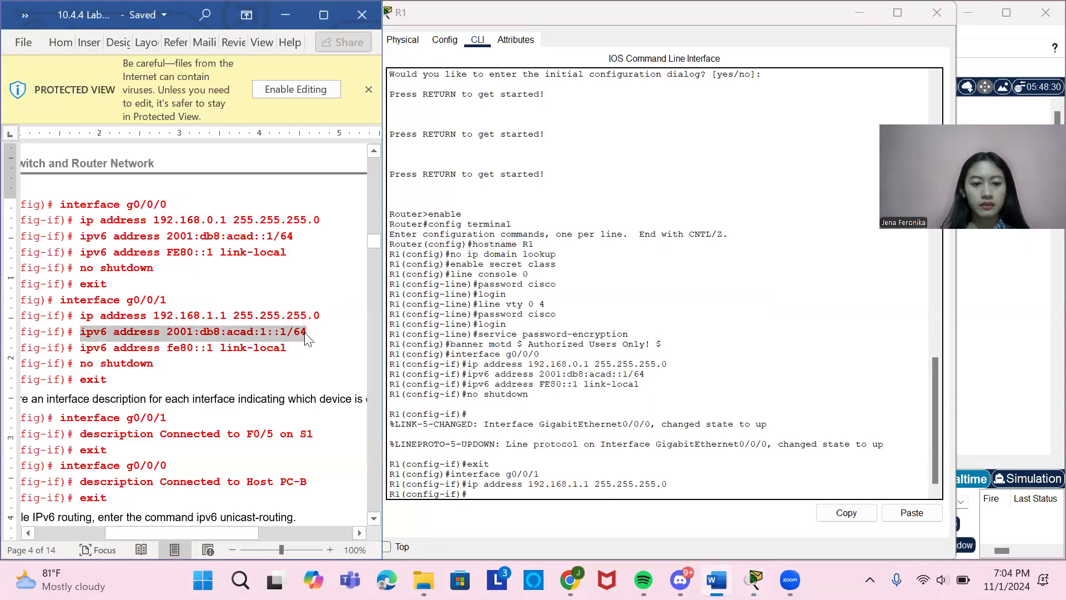
{"action": "left_click", "coordinate": [536, 494]}
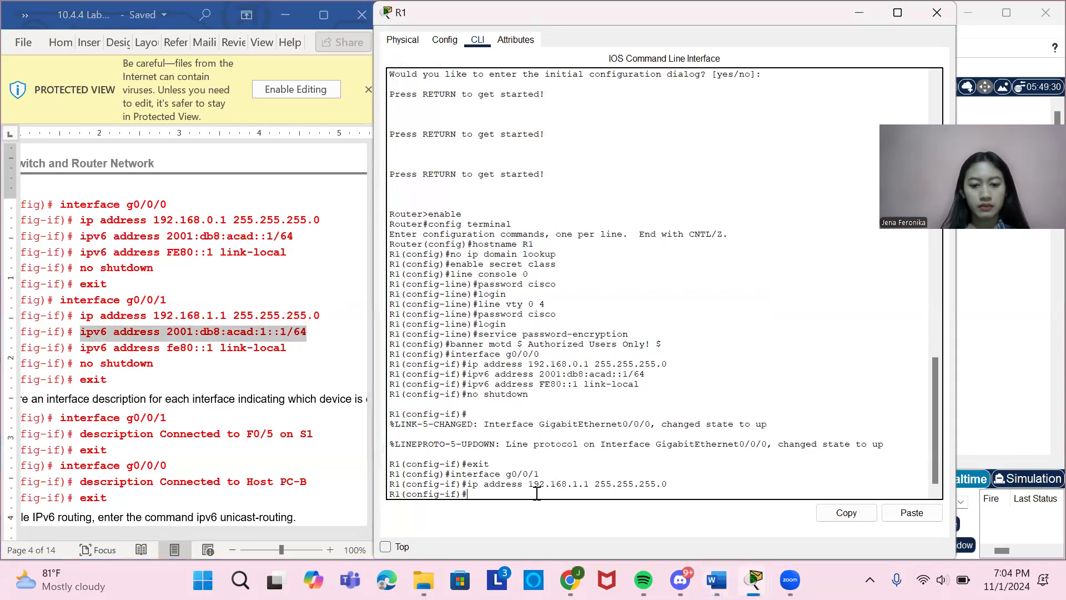
{"action": "right_click", "coordinate": [536, 494]}
{"action": "left_click", "coordinate": [559, 517]}
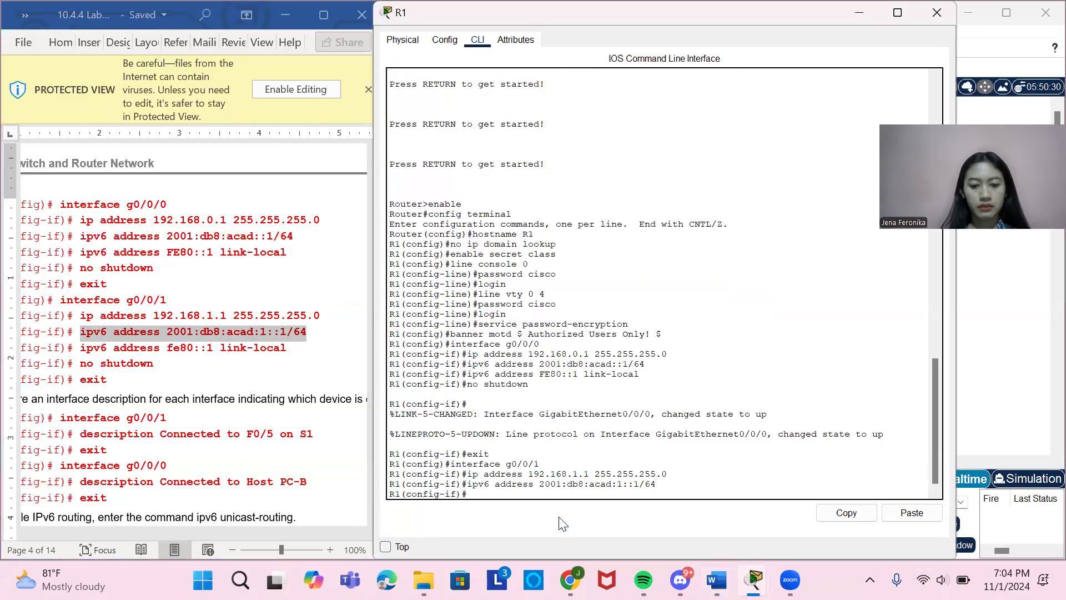
Assign g0/0/1 the link-local address fe80::1 by copying ipv6 address fe80::1 link-local from the document and running it.
{"action": "left_click_drag", "start_coordinate": [81, 347], "coordinate": [281, 351]}
{"action": "key", "text": "ctrl+c"}
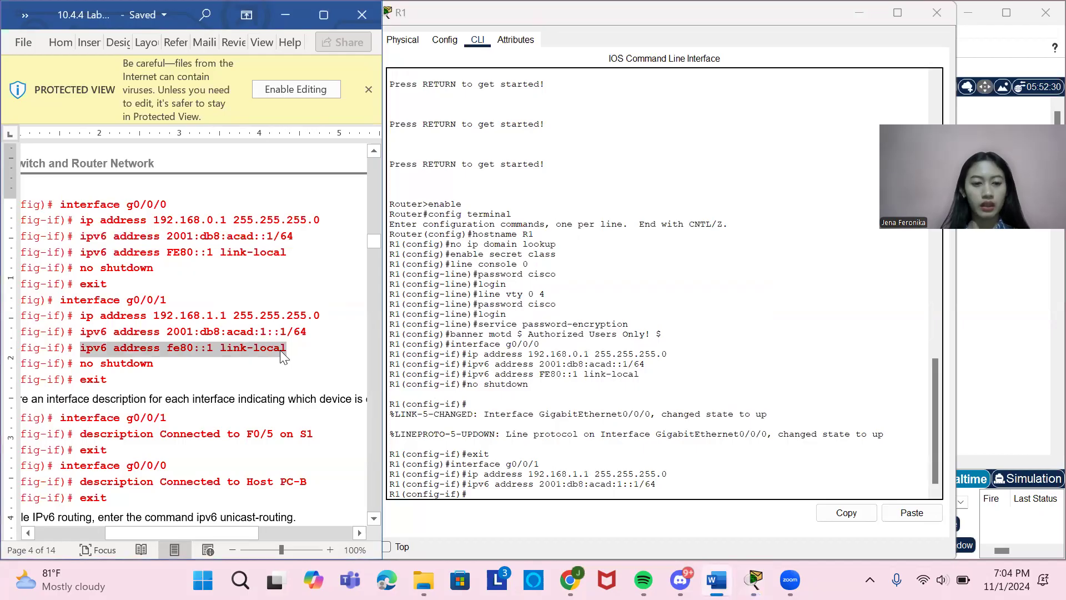
{"action": "left_click", "coordinate": [485, 489]}
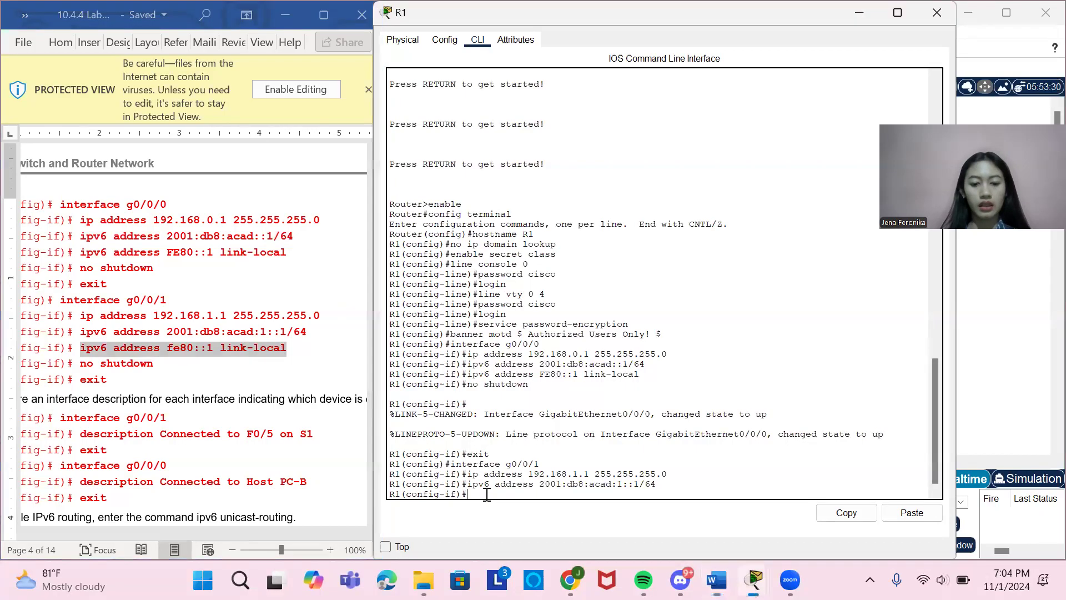
{"action": "right_click", "coordinate": [487, 497]}
{"action": "left_click", "coordinate": [513, 522]}
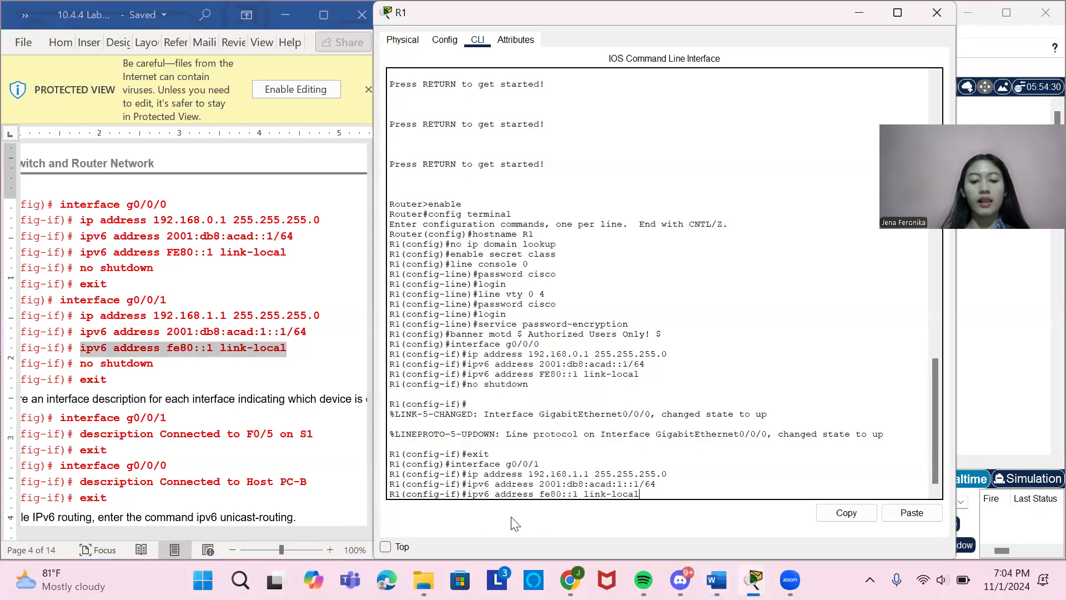
Enable interface g0/0/1 with no shutdown and exit to R1's global configuration mode.
{"action": "type", "text": "no shutdown"}
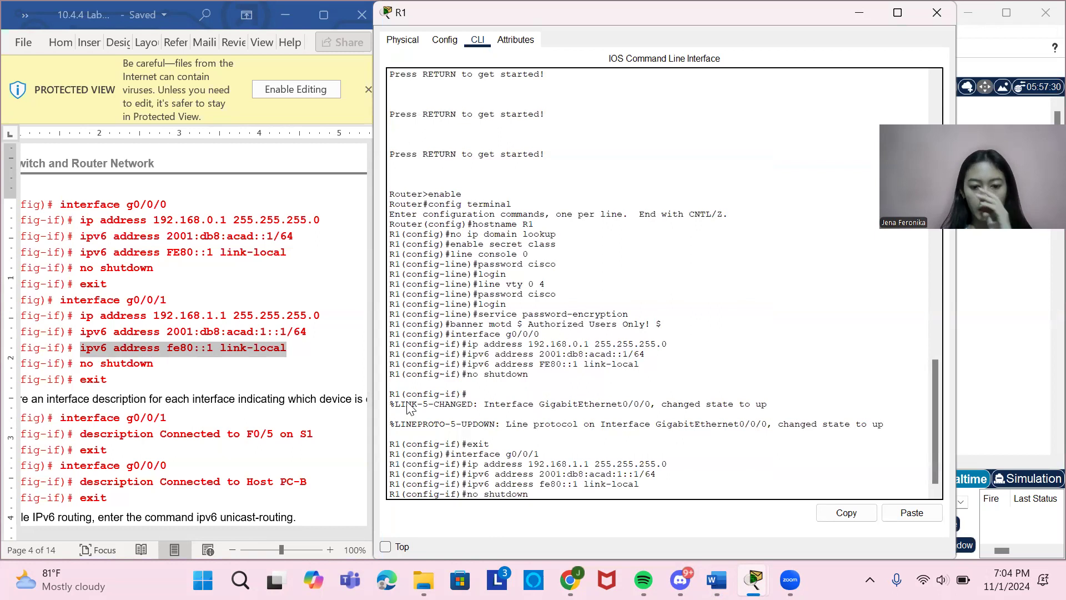
{"action": "key", "text": "Return"}
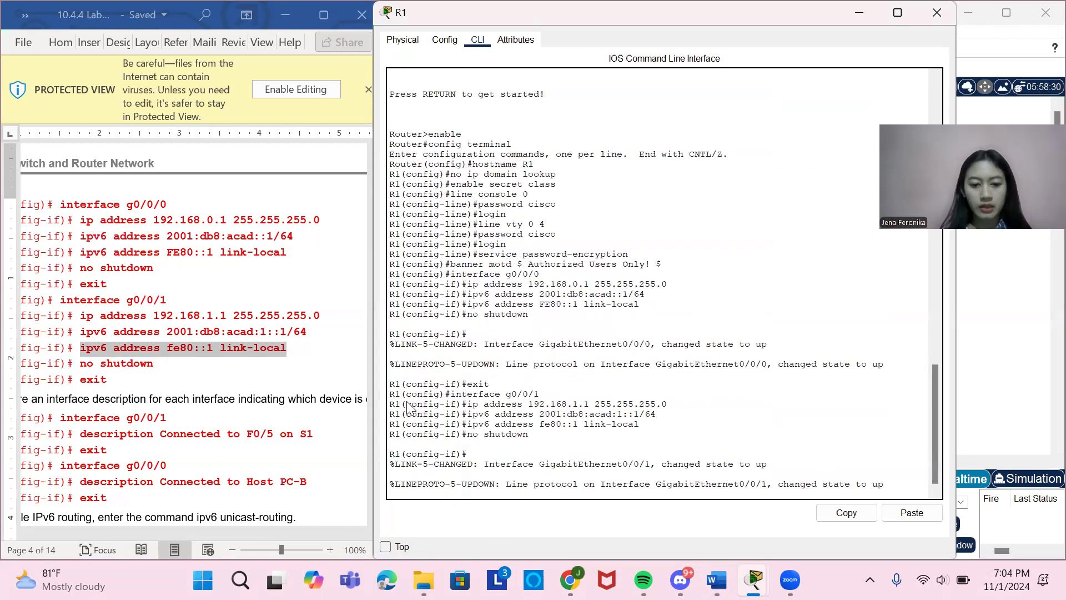
{"action": "key", "text": "Return"}
{"action": "type", "text": "exit"}
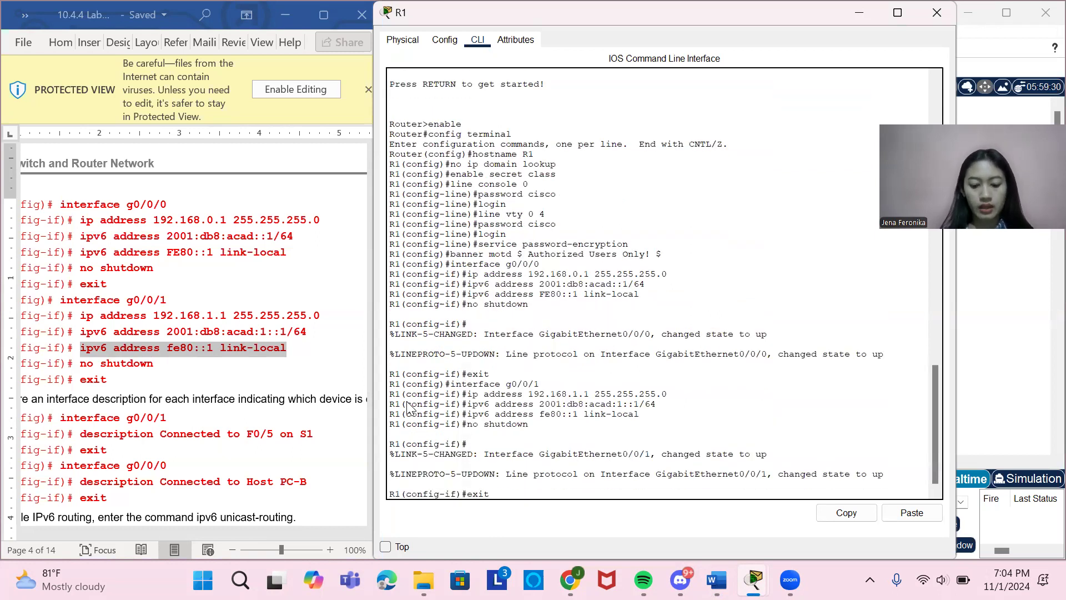
{"action": "key", "text": "Return"}
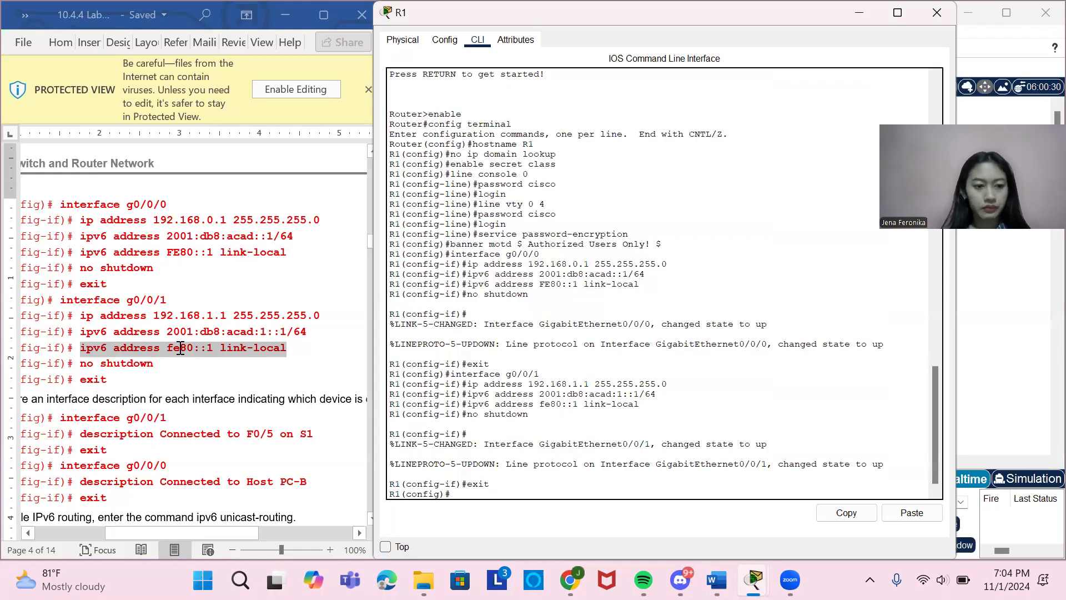
Re-enter g0/0/1 configuration by copying interface g0/0/1 from the document's interface description section and running it.
{"action": "scroll", "coordinate": [180, 349], "scroll_direction": "down", "scroll_amount": 1}
{"action": "scroll", "coordinate": [181, 348], "scroll_direction": "left", "scroll_amount": 3}
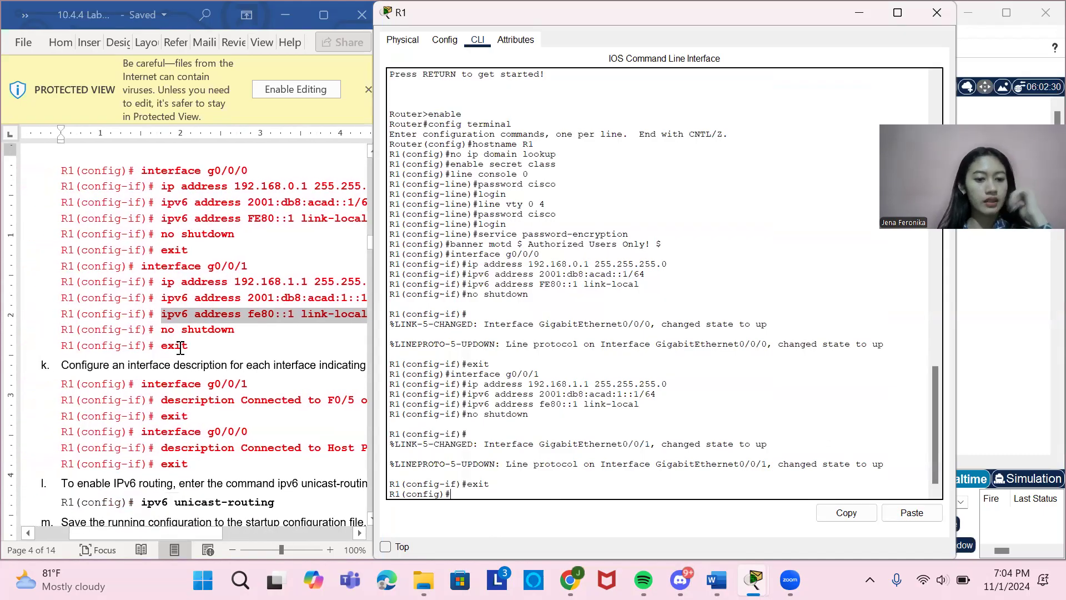
{"action": "scroll", "coordinate": [180, 348], "scroll_direction": "down", "scroll_amount": 1}
{"action": "scroll", "coordinate": [180, 348], "scroll_direction": "right", "scroll_amount": 2}
{"action": "scroll", "coordinate": [180, 349], "scroll_direction": "right", "scroll_amount": 2}
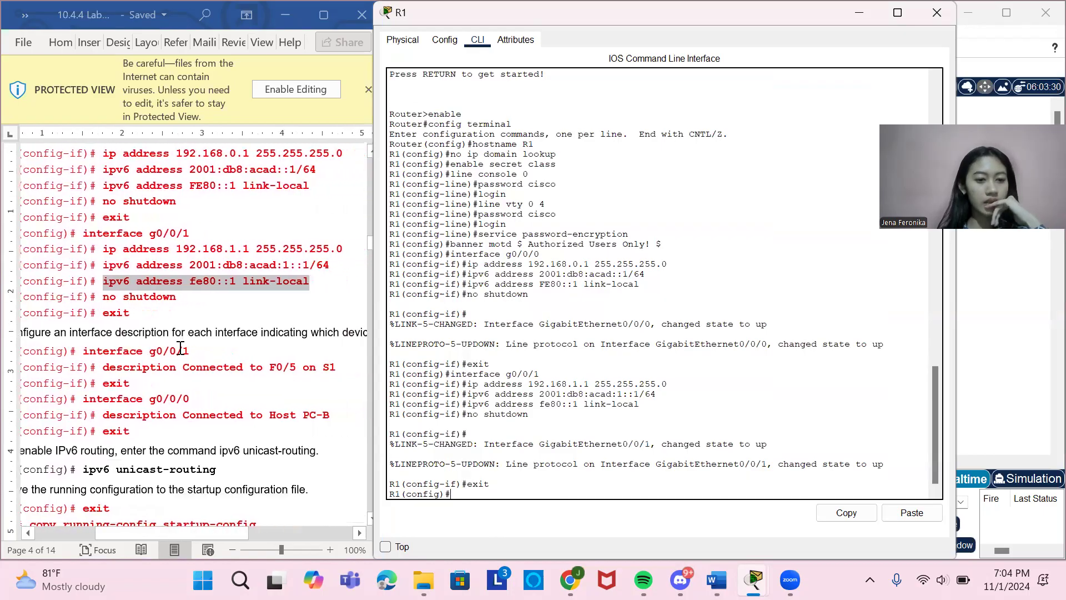
{"action": "scroll", "coordinate": [181, 349], "scroll_direction": "right", "scroll_amount": 6}
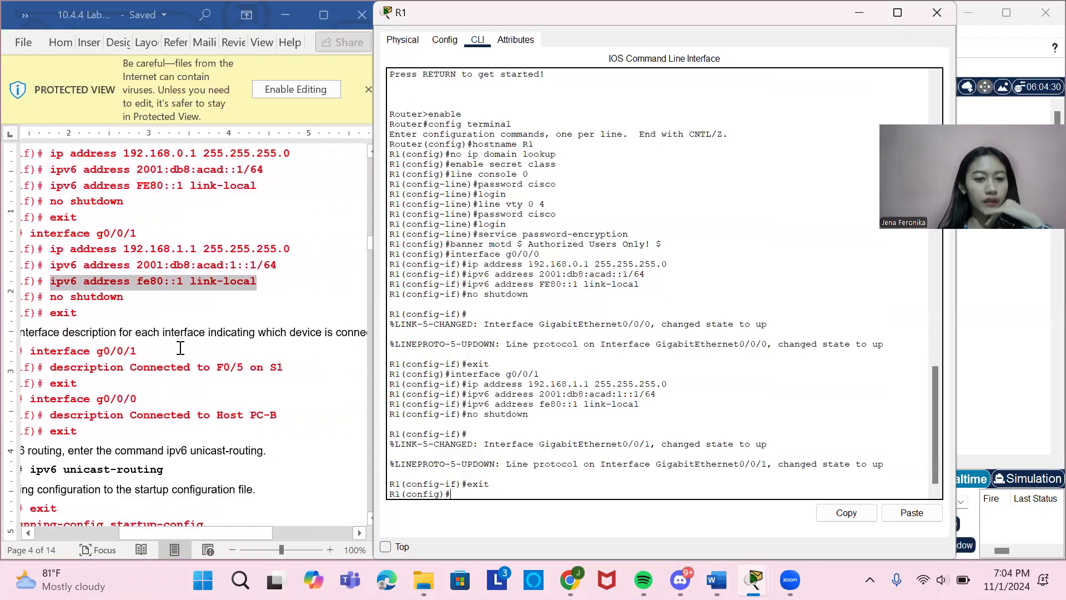
{"action": "scroll", "coordinate": [180, 349], "scroll_direction": "left", "scroll_amount": 6}
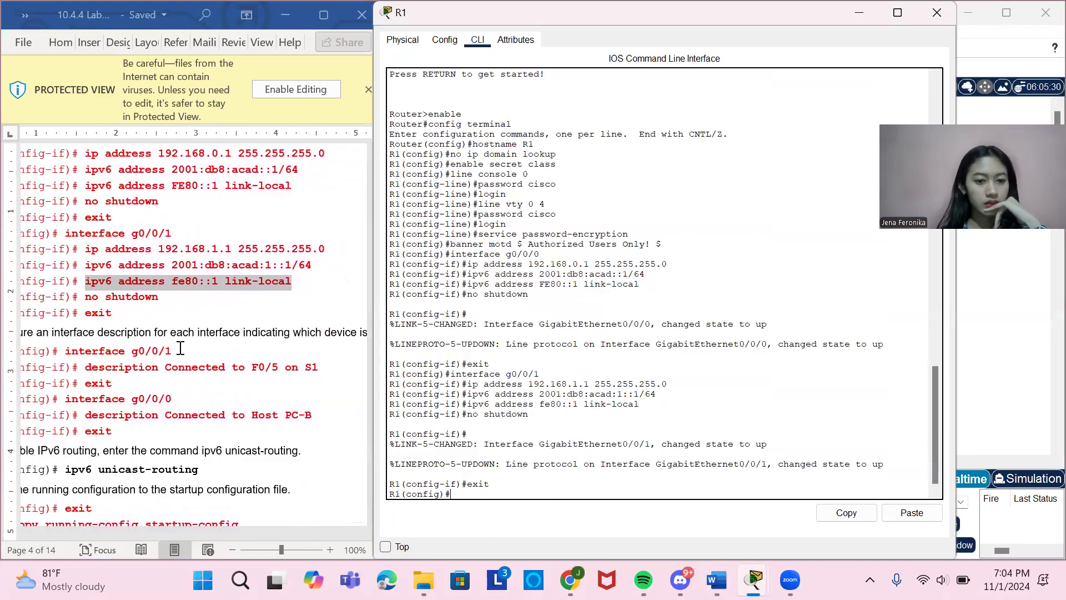
{"action": "scroll", "coordinate": [90, 310], "scroll_direction": "down", "scroll_amount": 1}
{"action": "left_click_drag", "start_coordinate": [83, 309], "coordinate": [186, 309]}
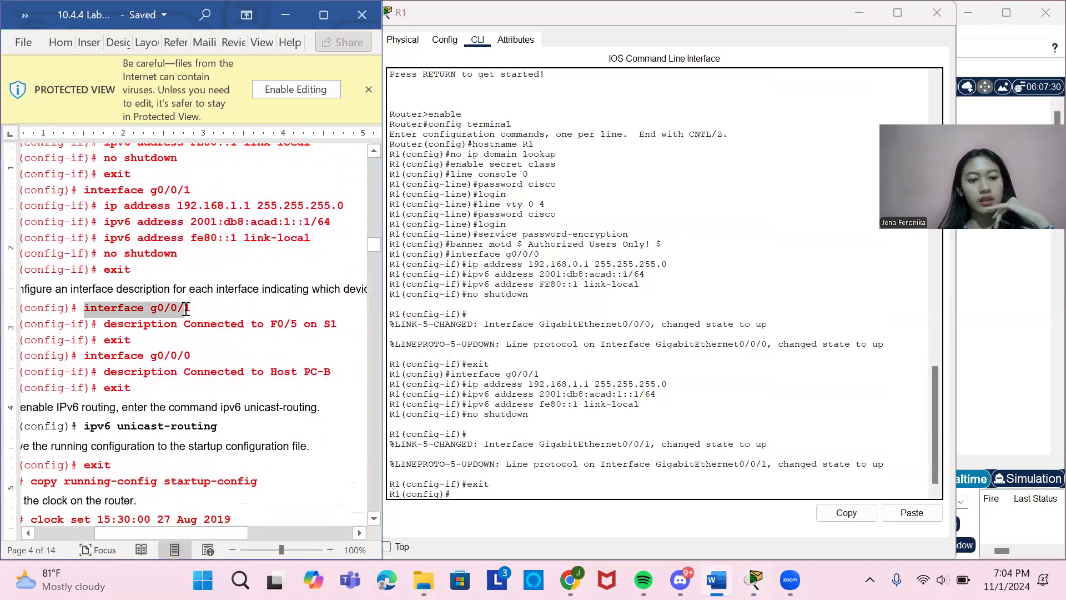
{"action": "left_click", "coordinate": [186, 309]}
{"action": "left_click_drag", "start_coordinate": [86, 309], "coordinate": [191, 310]}
{"action": "key", "text": "ctrl+c"}
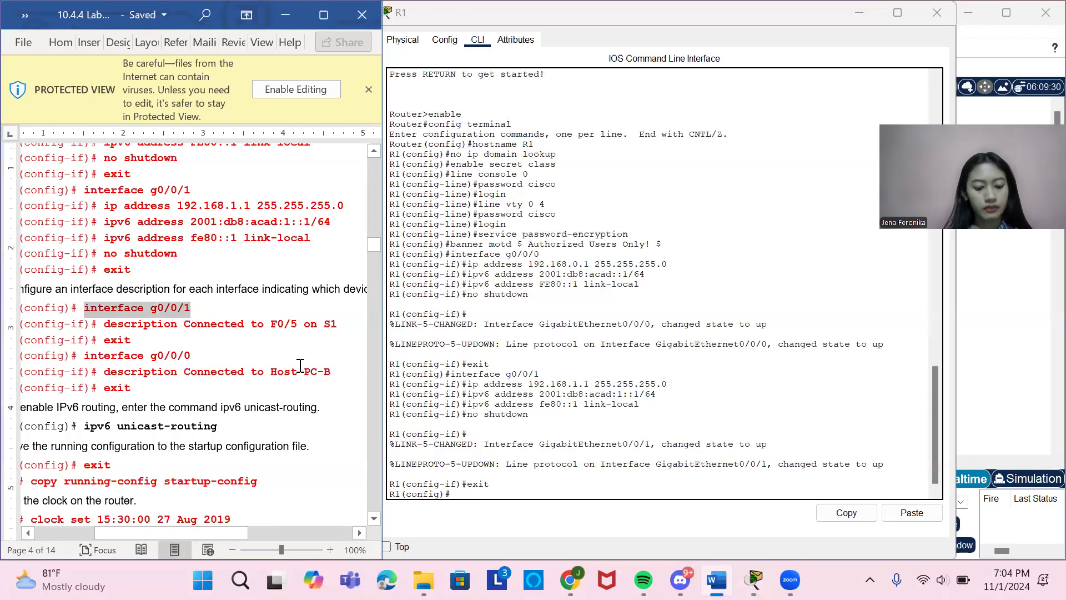
{"action": "left_click", "coordinate": [461, 461]}
{"action": "right_click", "coordinate": [476, 498]}
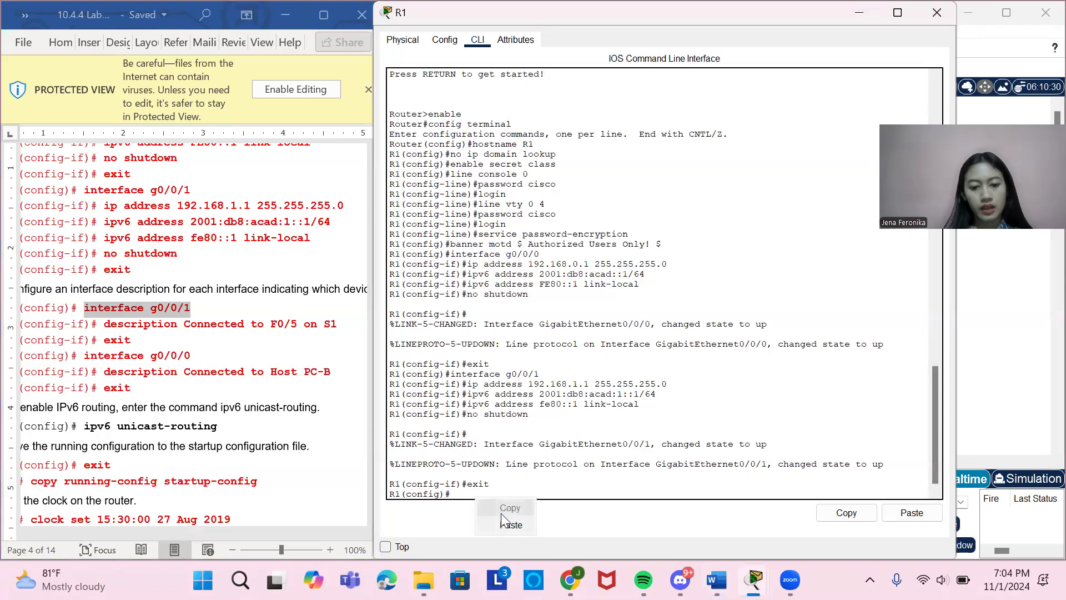
{"action": "left_click", "coordinate": [506, 523]}
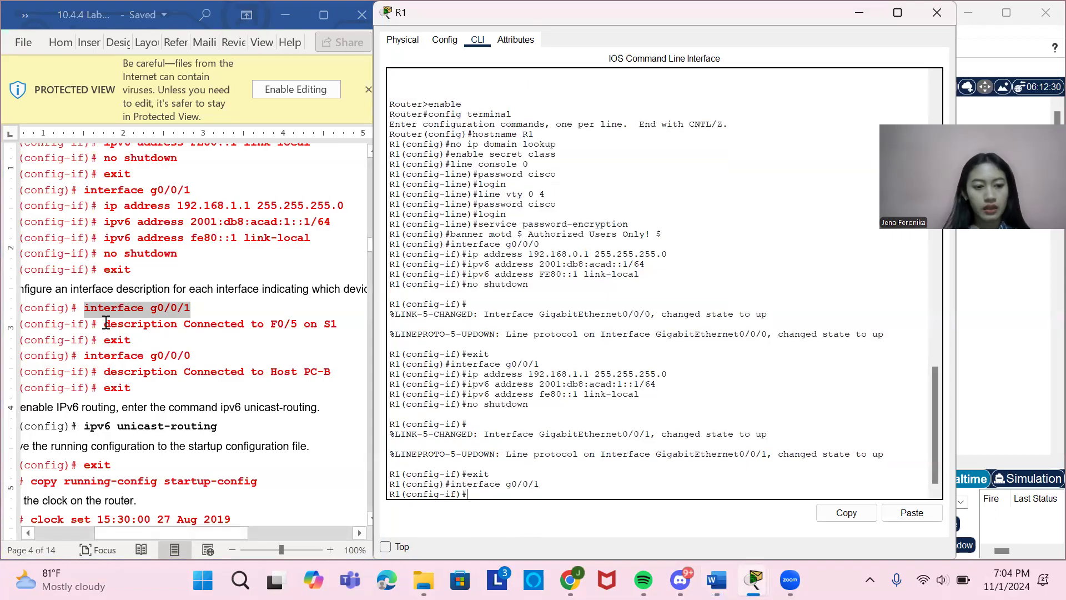
Describe g0/0/1 by copying description Connected to F0/5 on S1 from the document and running it, and exit the interface.
{"action": "left_click_drag", "start_coordinate": [105, 324], "coordinate": [339, 327]}
{"action": "key", "text": "ctrl+c"}
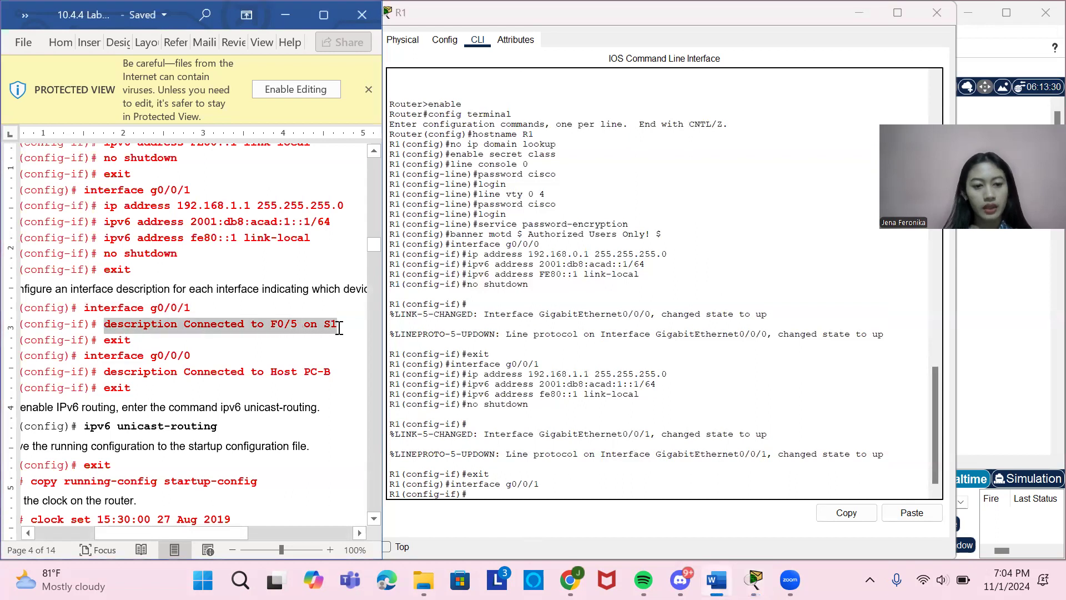
{"action": "left_click", "coordinate": [489, 496]}
{"action": "right_click", "coordinate": [488, 495]}
{"action": "left_click", "coordinate": [514, 520]}
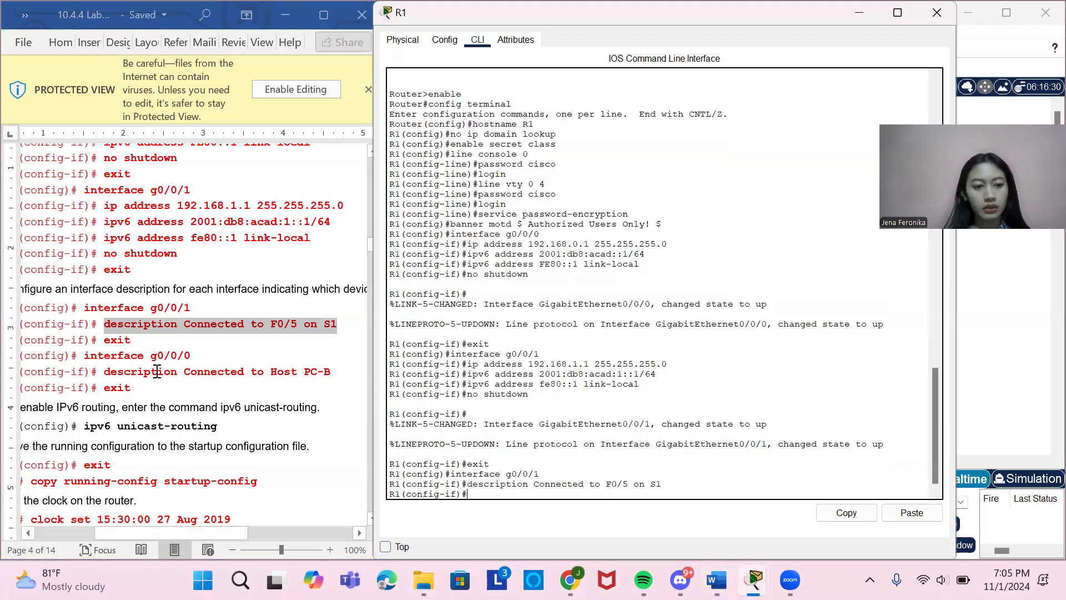
{"action": "type", "text": "exit"}
{"action": "key", "text": "Return"}
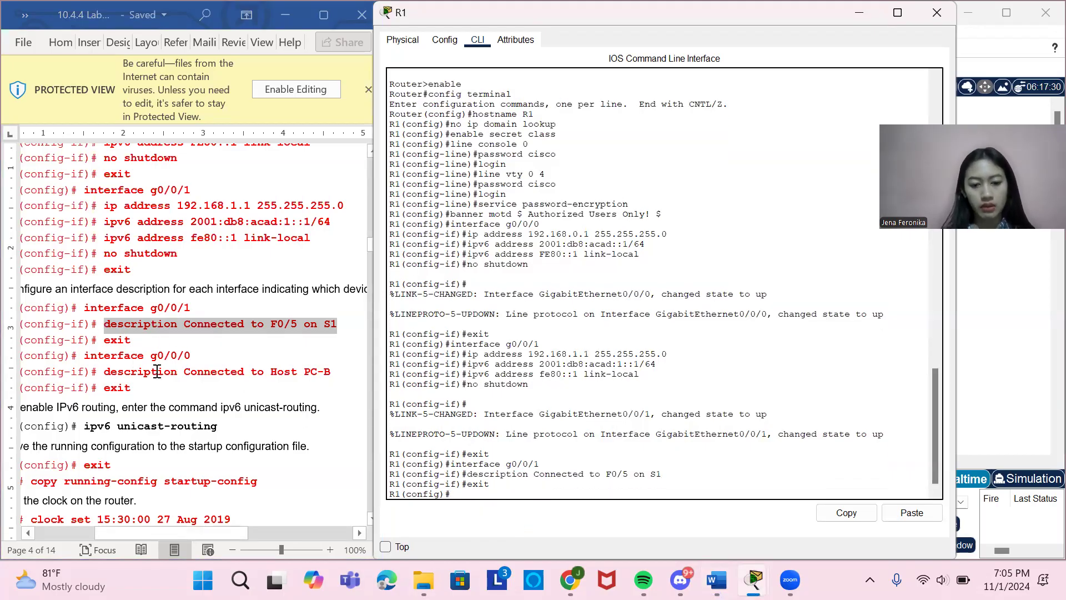
Enter g0/0/0 configuration by copying interface g0/0/0 from the document's interface description section and running it on R1.
{"action": "left_click_drag", "start_coordinate": [83, 355], "coordinate": [189, 367]}
{"action": "key", "text": "ctrl+c"}
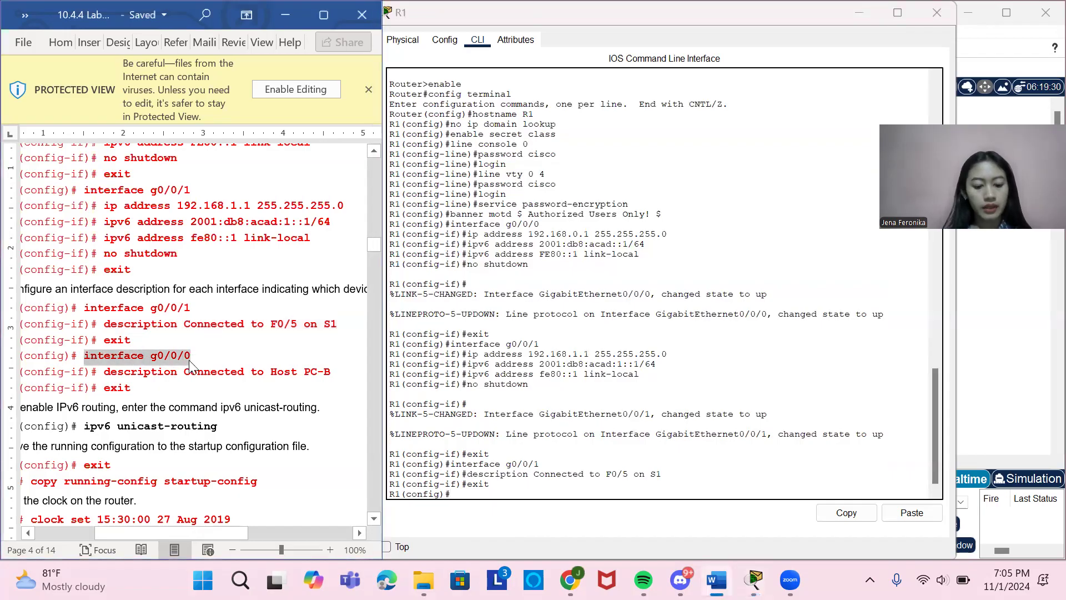
{"action": "left_click", "coordinate": [485, 497]}
{"action": "right_click", "coordinate": [484, 497]}
{"action": "left_click", "coordinate": [512, 517]}
{"action": "key", "text": "Return"}
Describe g0/0/0 by copying description Connected to Host PC-B from the document and running it, and exit the interface.
{"action": "left_click_drag", "start_coordinate": [104, 372], "coordinate": [339, 383]}
{"action": "key", "text": "ctrl+c"}
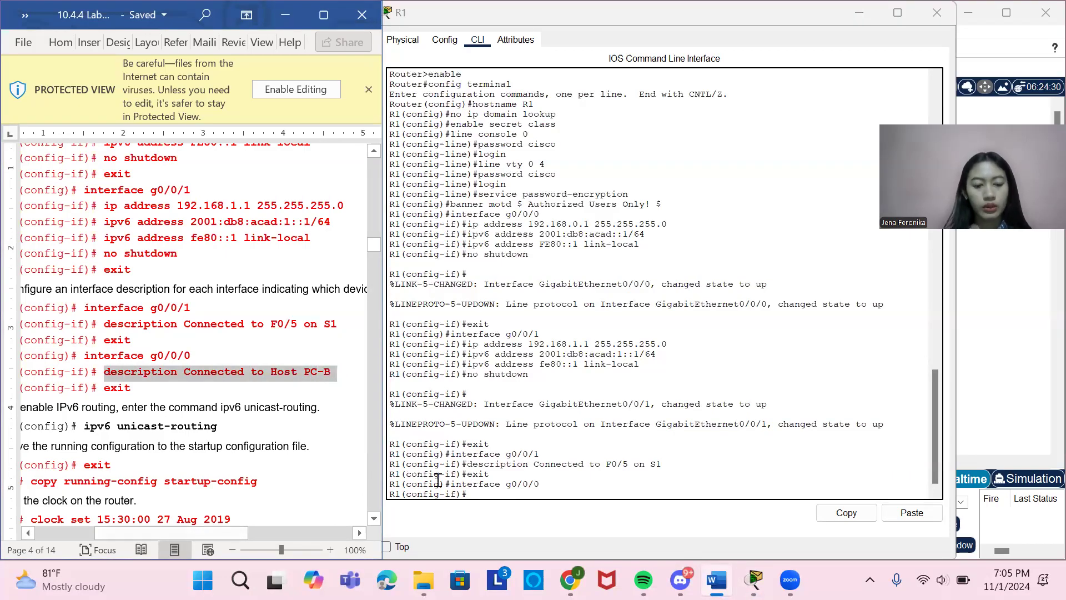
{"action": "right_click", "coordinate": [491, 493]}
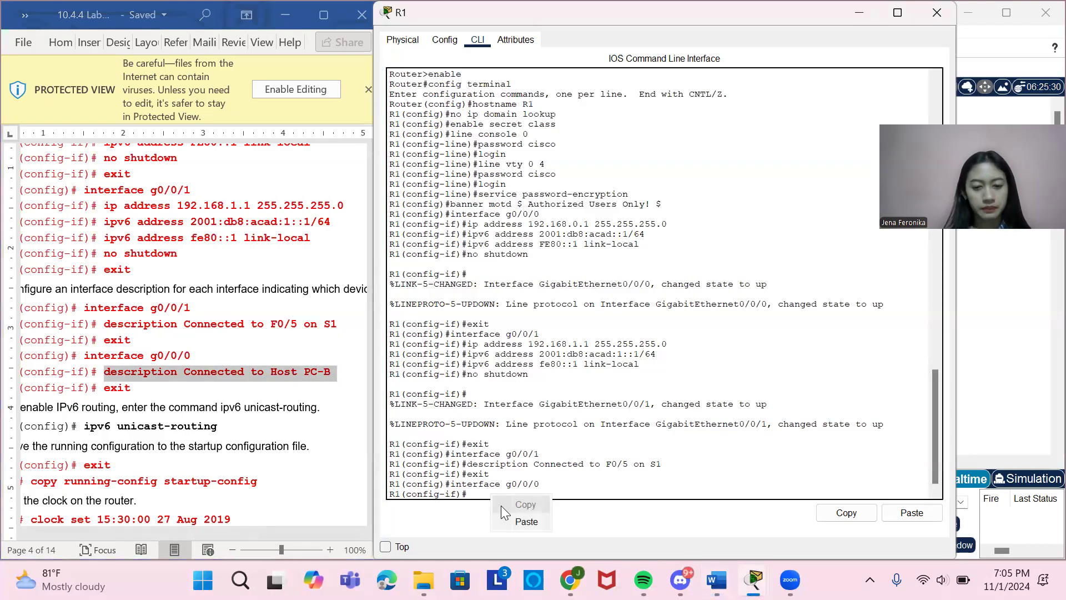
{"action": "left_click", "coordinate": [515, 522]}
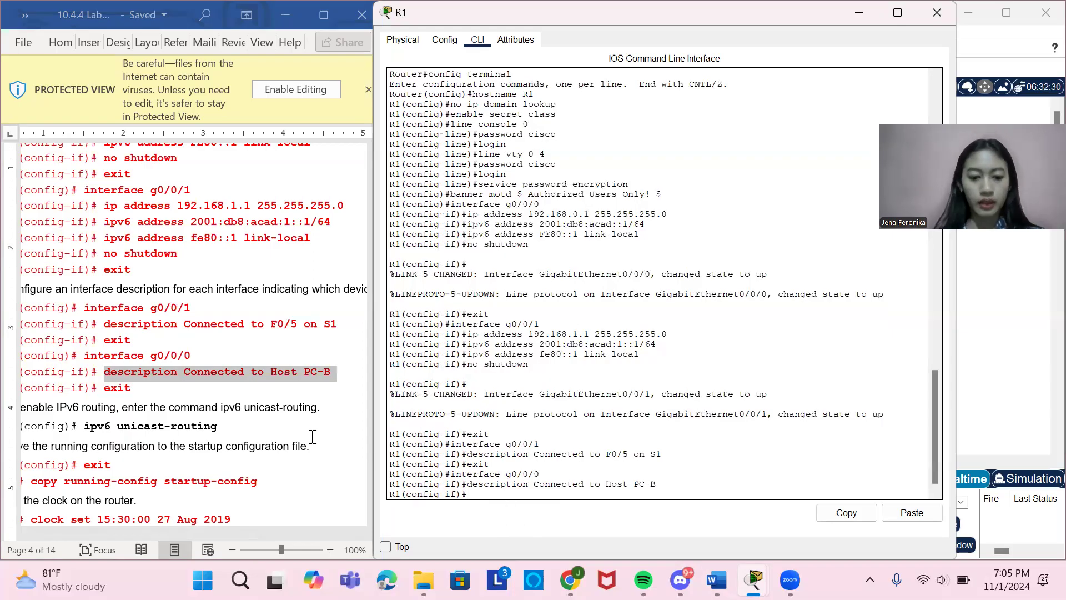
{"action": "type", "text": "exit"}
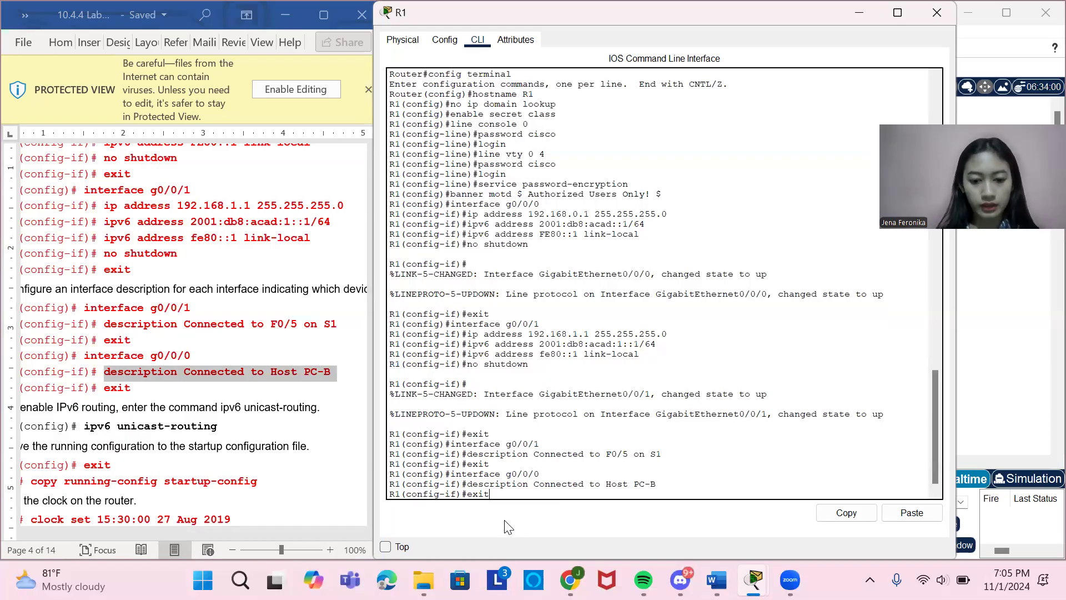
{"action": "key", "text": "Return"}
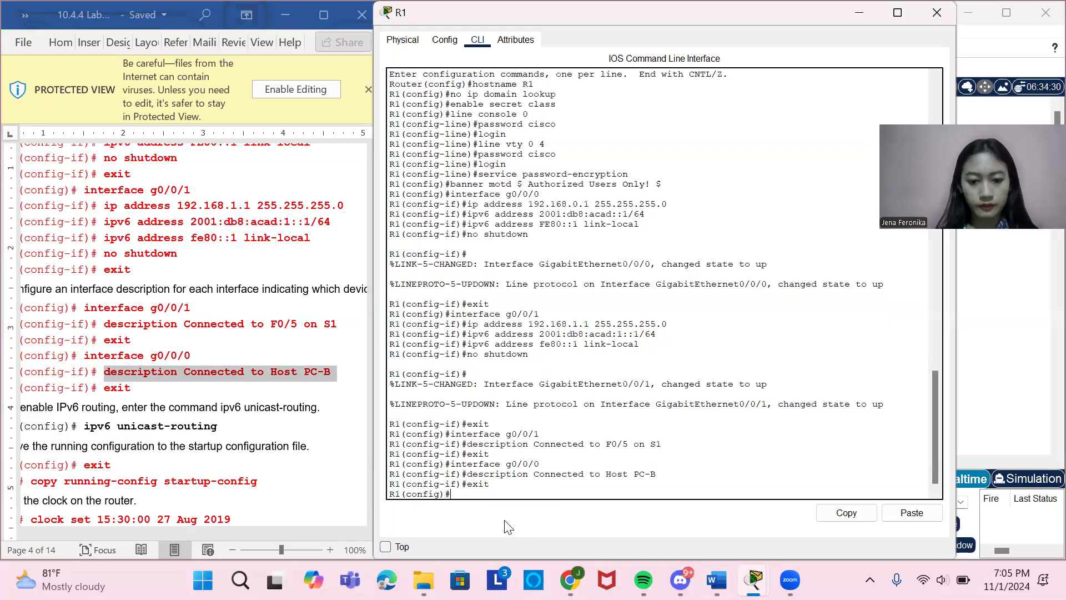
Enable IPv6 routing on R1 by copying ipv6 unicast-routing from the document and running it.
{"action": "scroll", "coordinate": [221, 340], "scroll_direction": "down", "scroll_amount": 5}
{"action": "scroll", "coordinate": [221, 340], "scroll_direction": "left", "scroll_amount": 2}
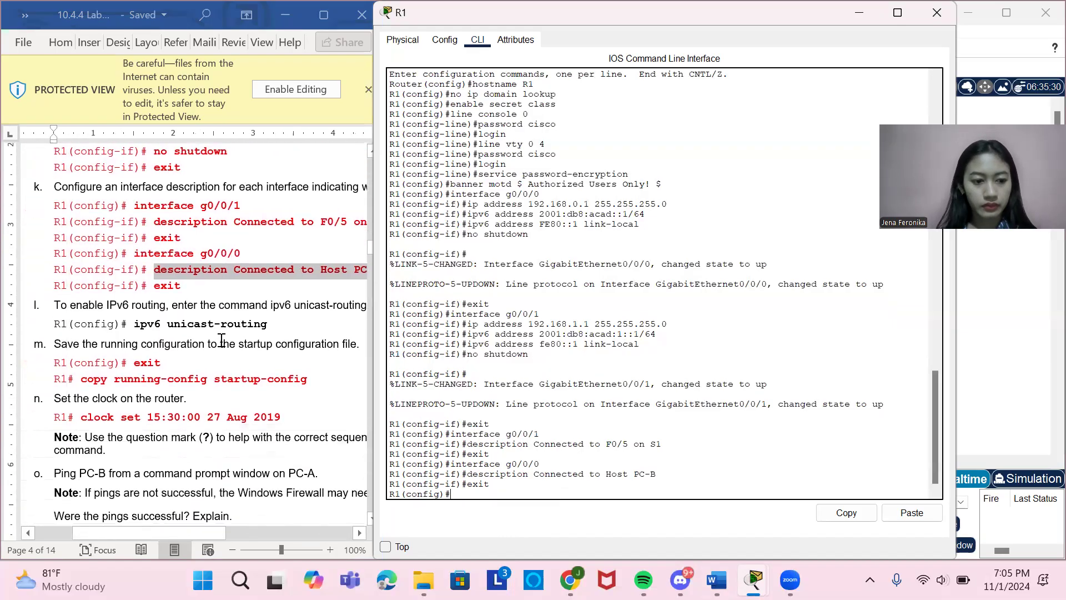
{"action": "scroll", "coordinate": [221, 339], "scroll_direction": "down", "scroll_amount": 1}
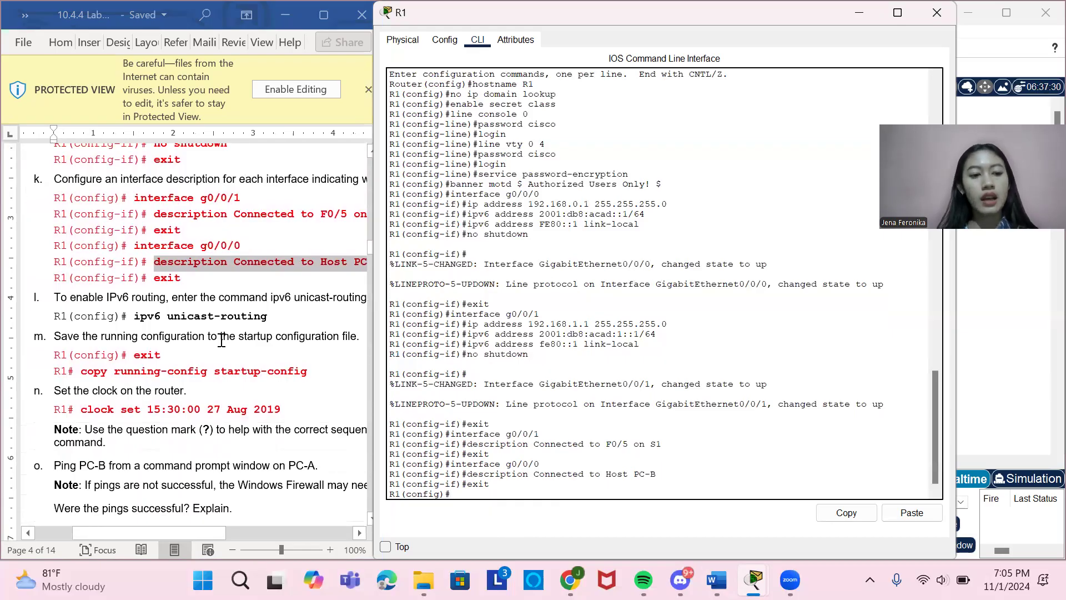
{"action": "scroll", "coordinate": [280, 278], "scroll_direction": "right", "scroll_amount": 3}
{"action": "scroll", "coordinate": [139, 325], "scroll_direction": "left", "scroll_amount": 3}
{"action": "left_click_drag", "start_coordinate": [123, 318], "coordinate": [245, 322]}
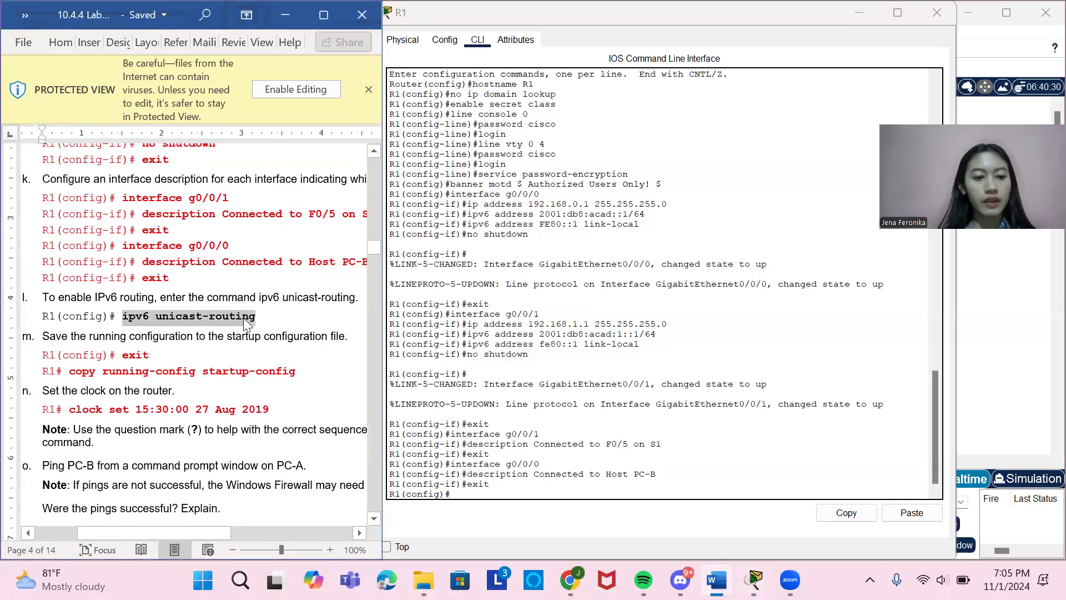
{"action": "left_click", "coordinate": [482, 496]}
{"action": "right_click", "coordinate": [482, 495]}
{"action": "left_click", "coordinate": [511, 517]}
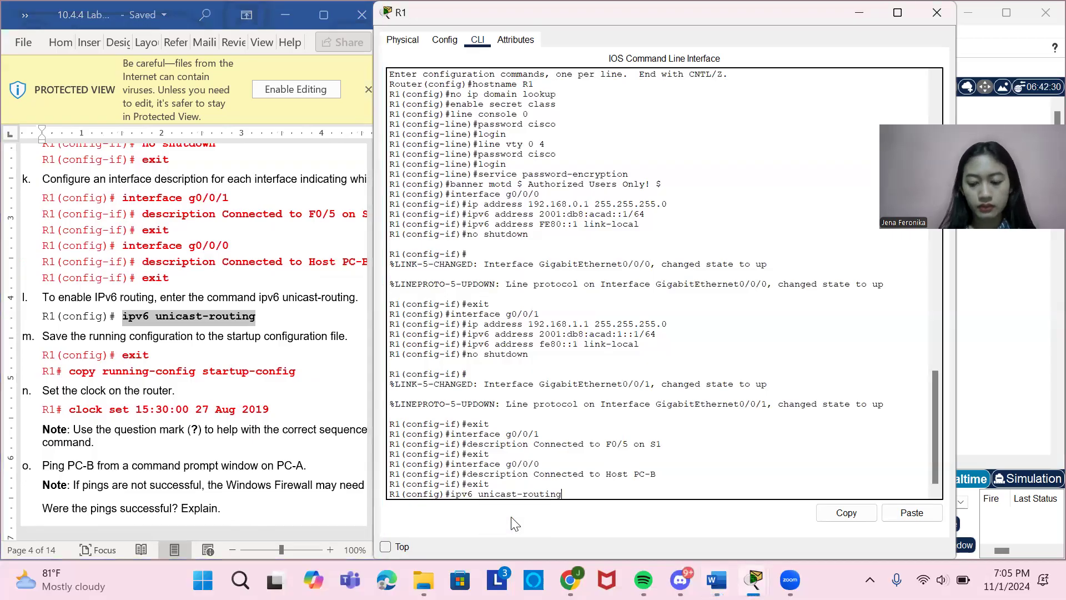
{"action": "key", "text": "Return"}
Exit global configuration mode to R1's privileged EXEC prompt.
{"action": "scroll", "coordinate": [155, 372], "scroll_direction": "down", "scroll_amount": 2}
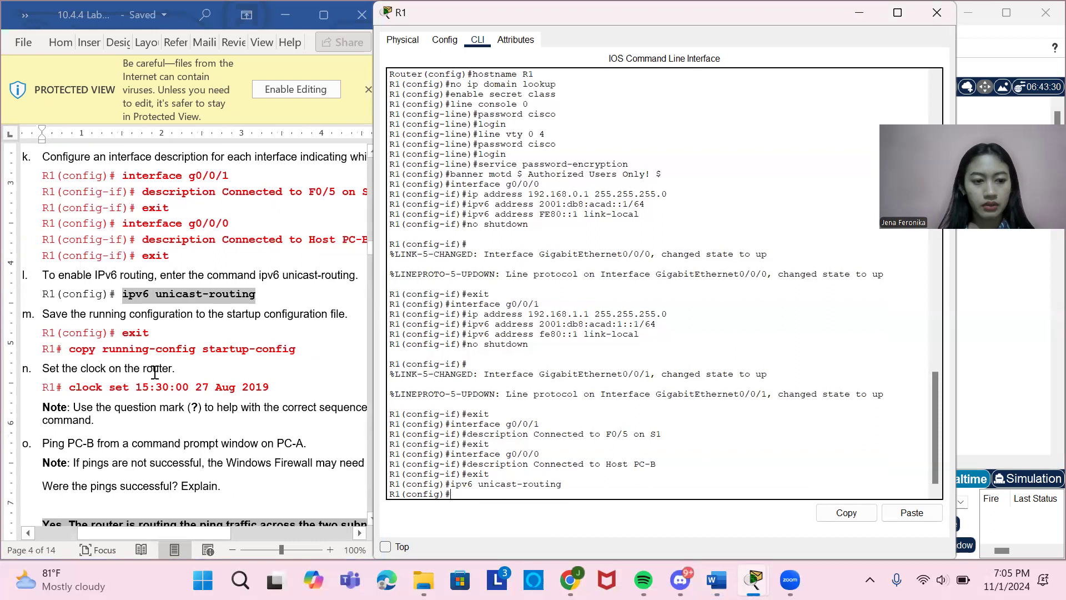
{"action": "type", "text": "ex"}
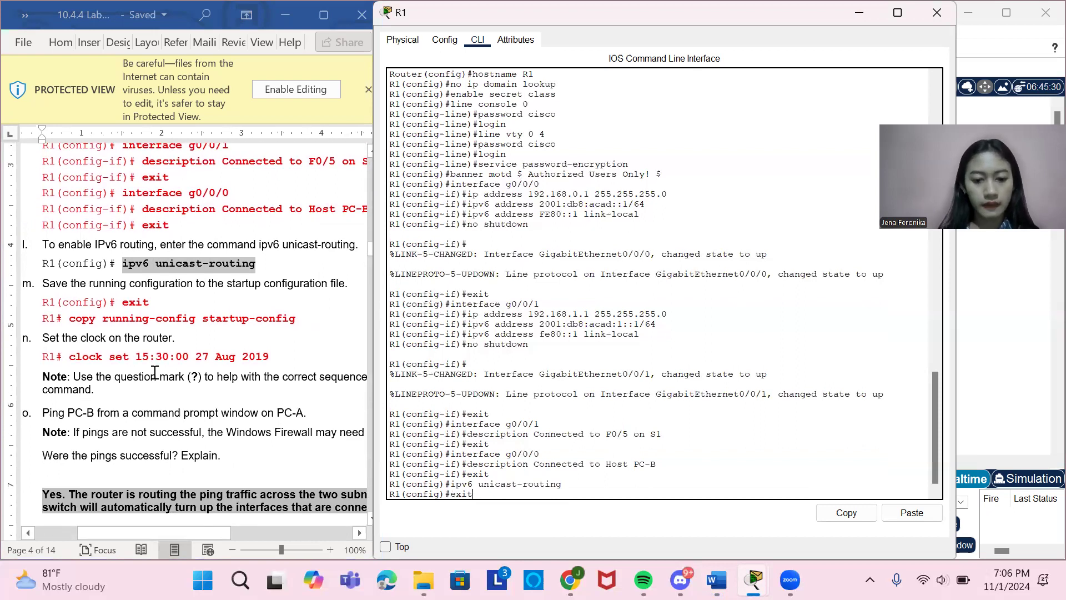
{"action": "type", "text": "it"}
{"action": "key", "text": "Return"}
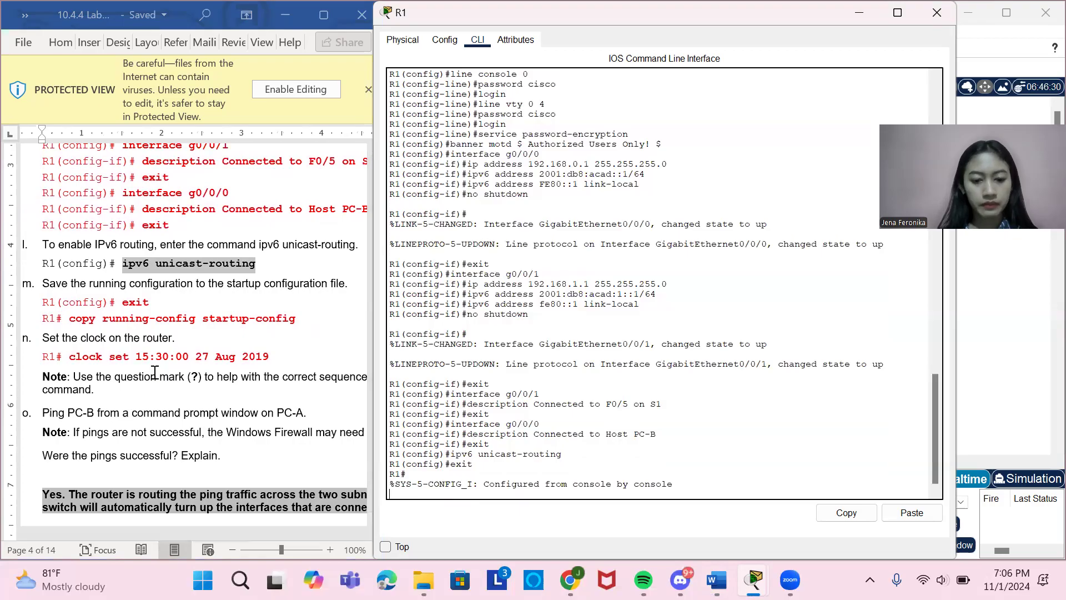
{"action": "key", "text": "Return"}
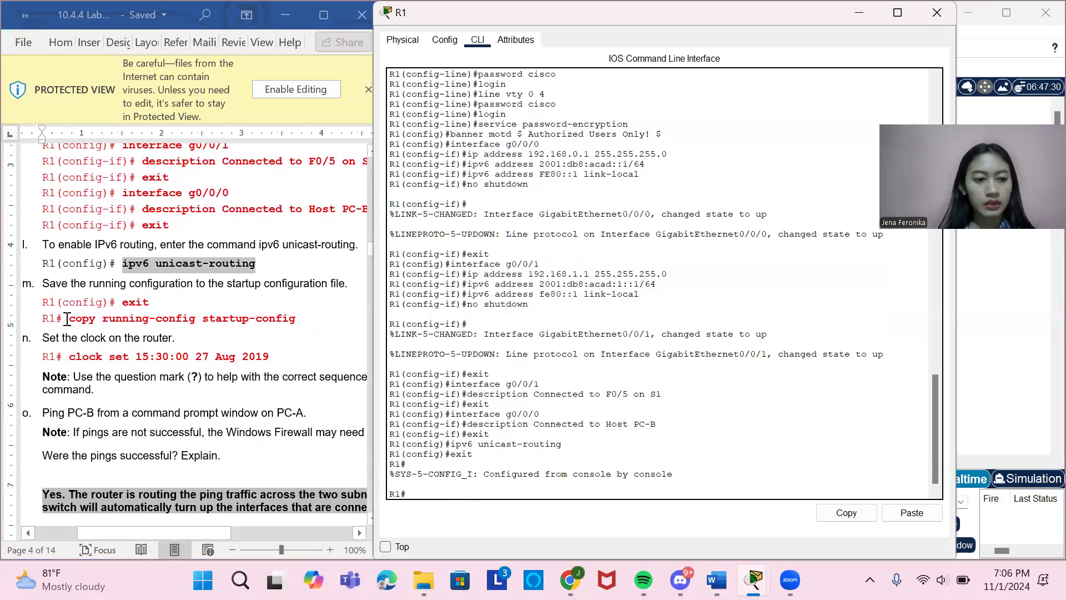
Save R1's configuration by copying copy running-config startup-config from the document and running it, accepting the default destination filename.
{"action": "left_click_drag", "start_coordinate": [70, 319], "coordinate": [287, 321]}
{"action": "key", "text": "ctrl+c"}
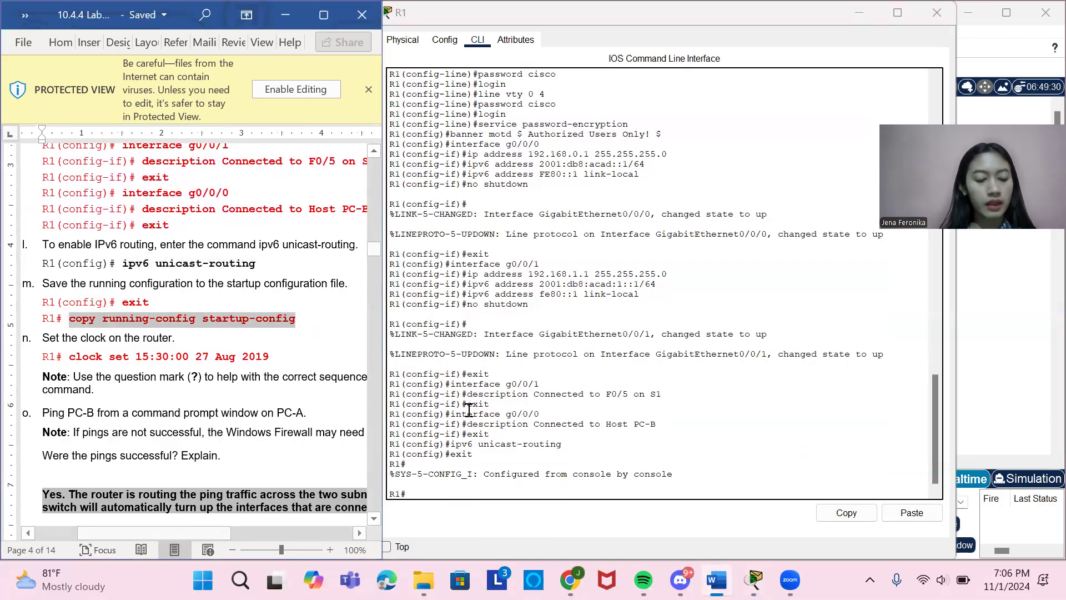
{"action": "left_click", "coordinate": [448, 495]}
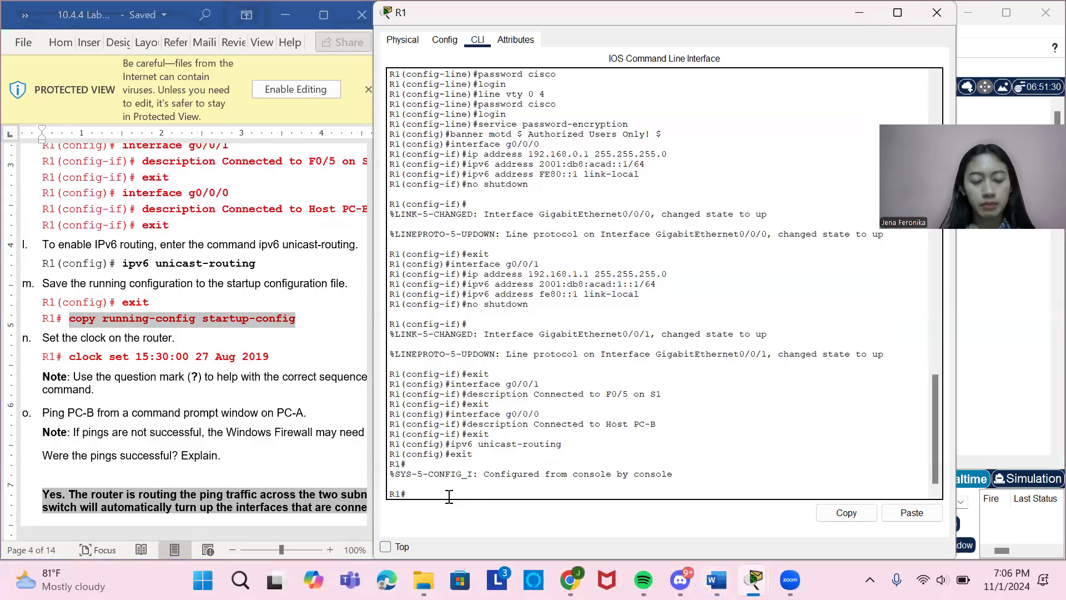
{"action": "right_click", "coordinate": [471, 501]}
{"action": "left_click", "coordinate": [477, 524]}
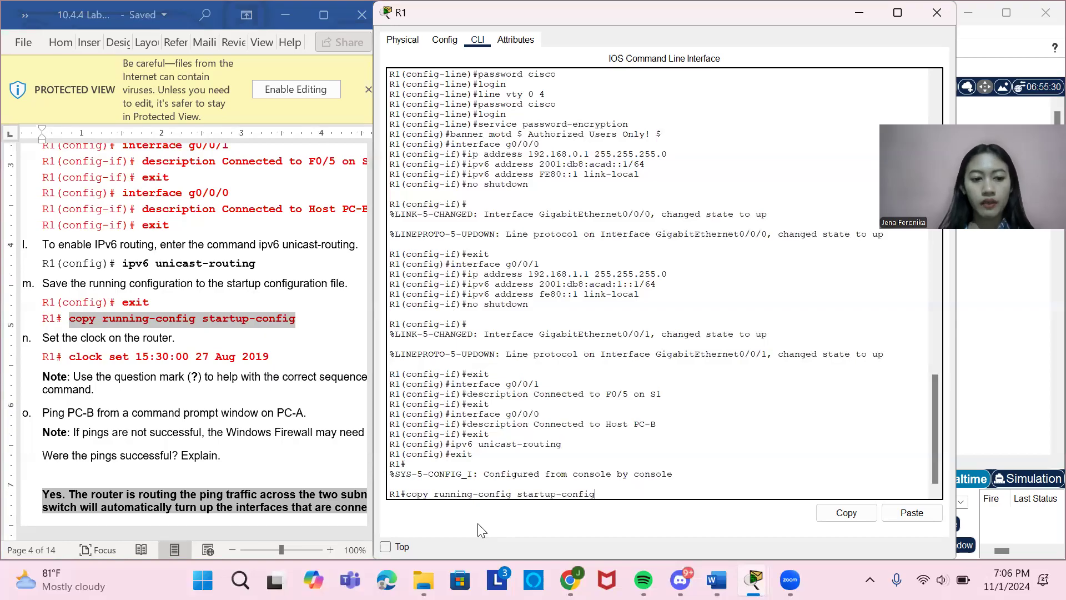
{"action": "key", "text": "Return"}
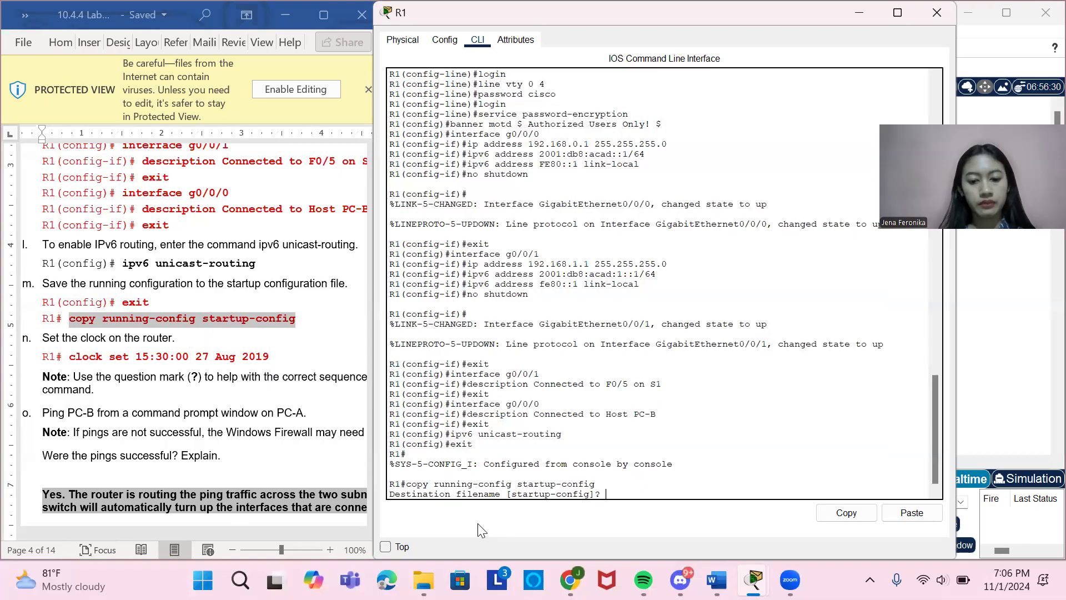
{"action": "key", "text": "Return"}
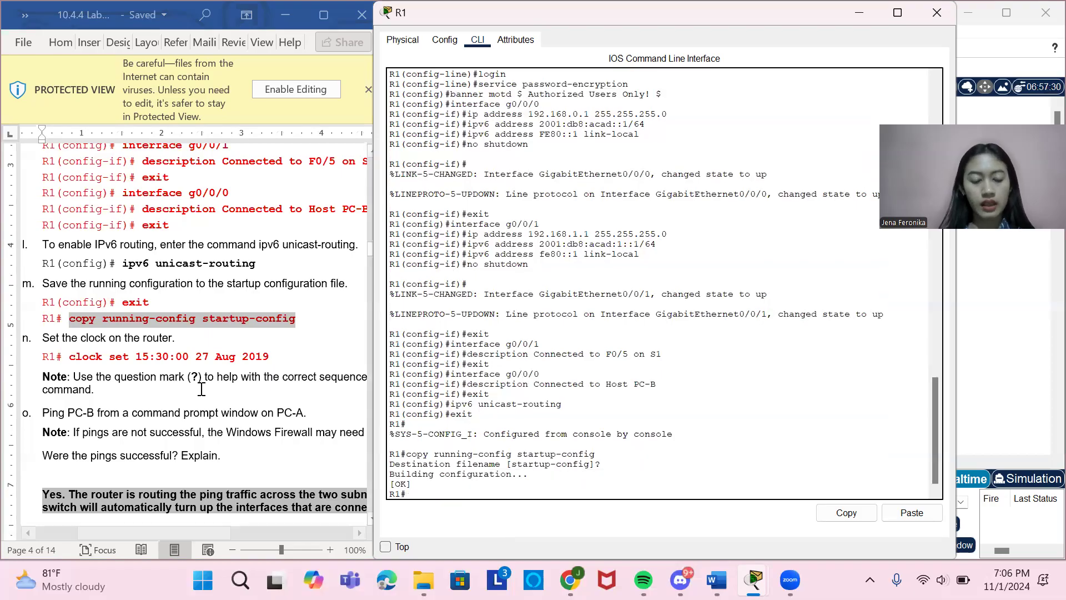
Set R1's clock by copying clock set 15:30:00 27 Aug 2019 from the document and running it.
{"action": "left_click_drag", "start_coordinate": [69, 356], "coordinate": [266, 364]}
{"action": "key", "text": "ctrl+c"}
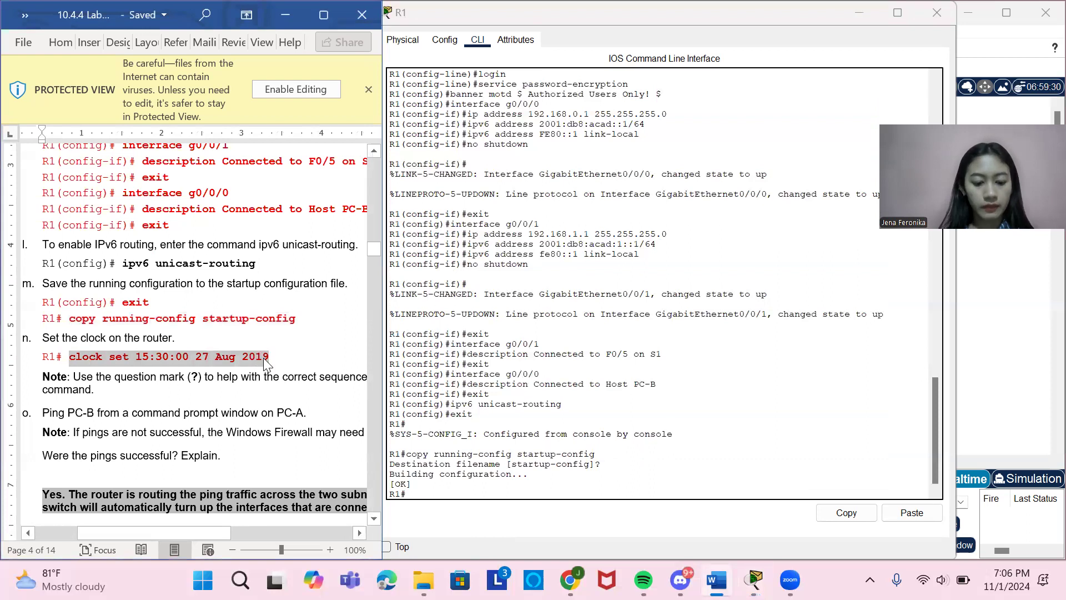
{"action": "right_click", "coordinate": [454, 494]}
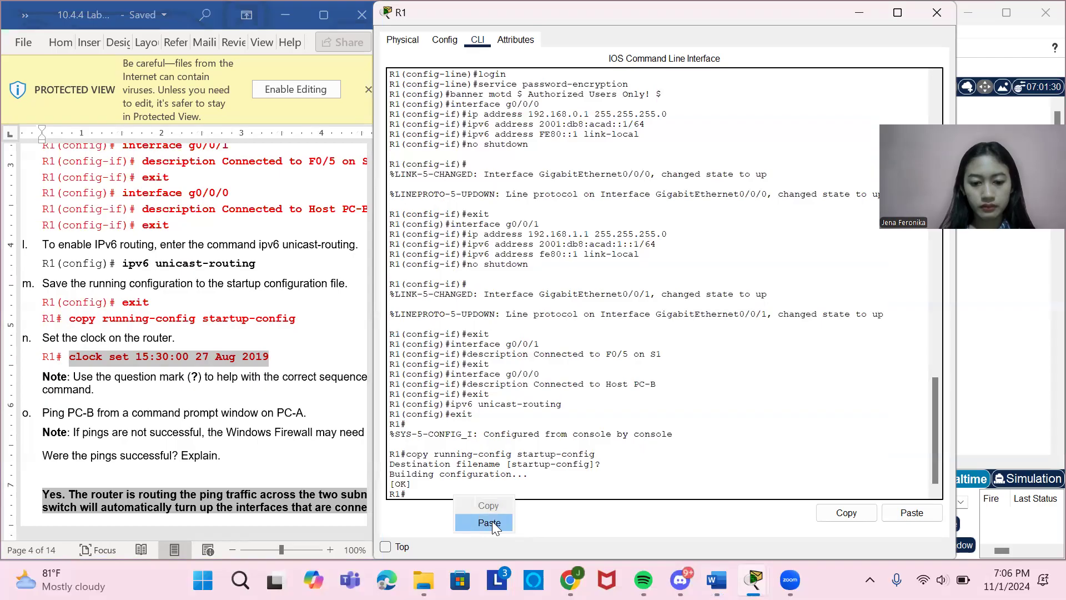
{"action": "left_click", "coordinate": [492, 522]}
{"action": "key", "text": "Return"}
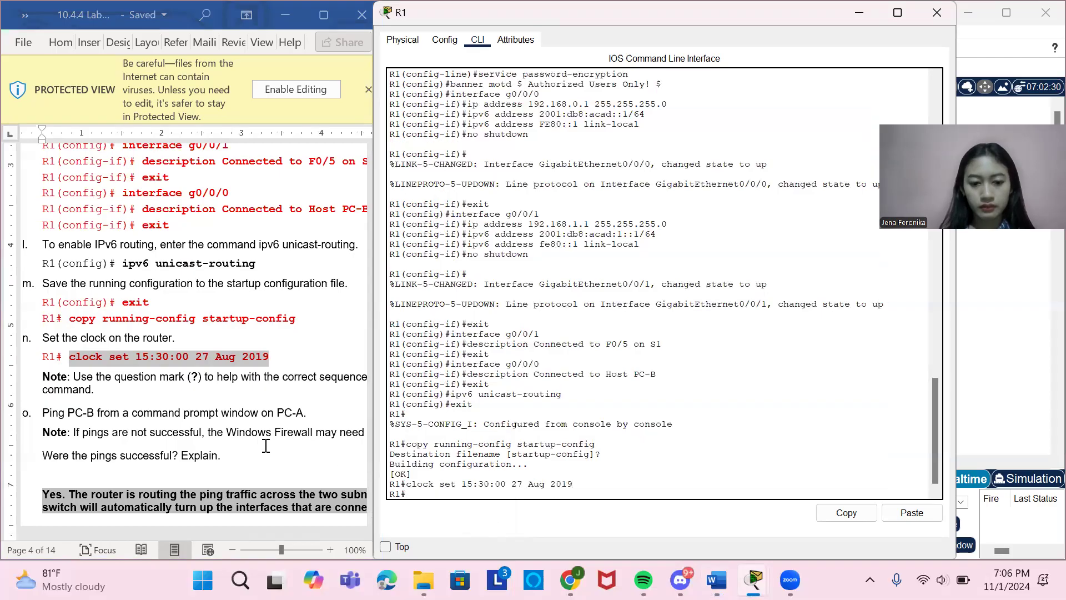
Close R1's device window and start a command-line session on switch S1.
{"action": "scroll", "coordinate": [181, 414], "scroll_direction": "down", "scroll_amount": 3}
{"action": "scroll", "coordinate": [181, 414], "scroll_direction": "down", "scroll_amount": 2}
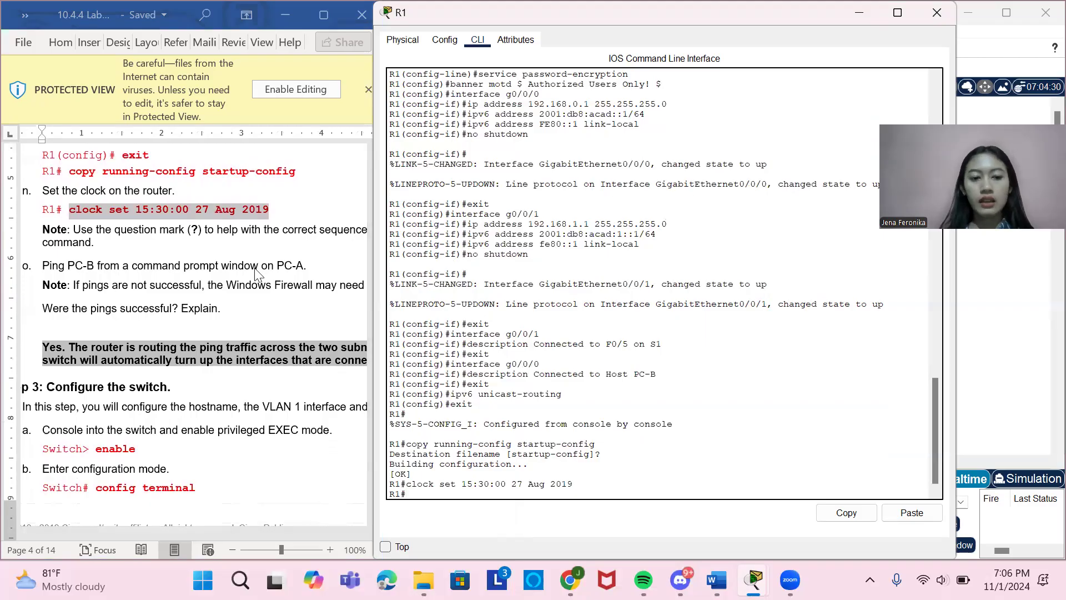
{"action": "scroll", "coordinate": [241, 388], "scroll_direction": "right", "scroll_amount": 1}
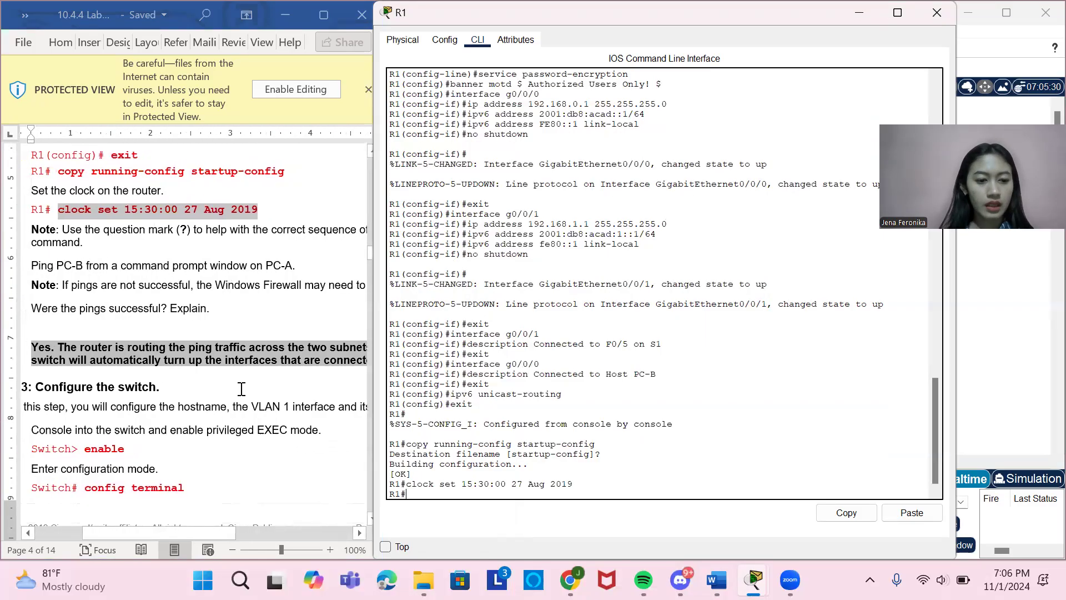
{"action": "left_click", "coordinate": [939, 15]}
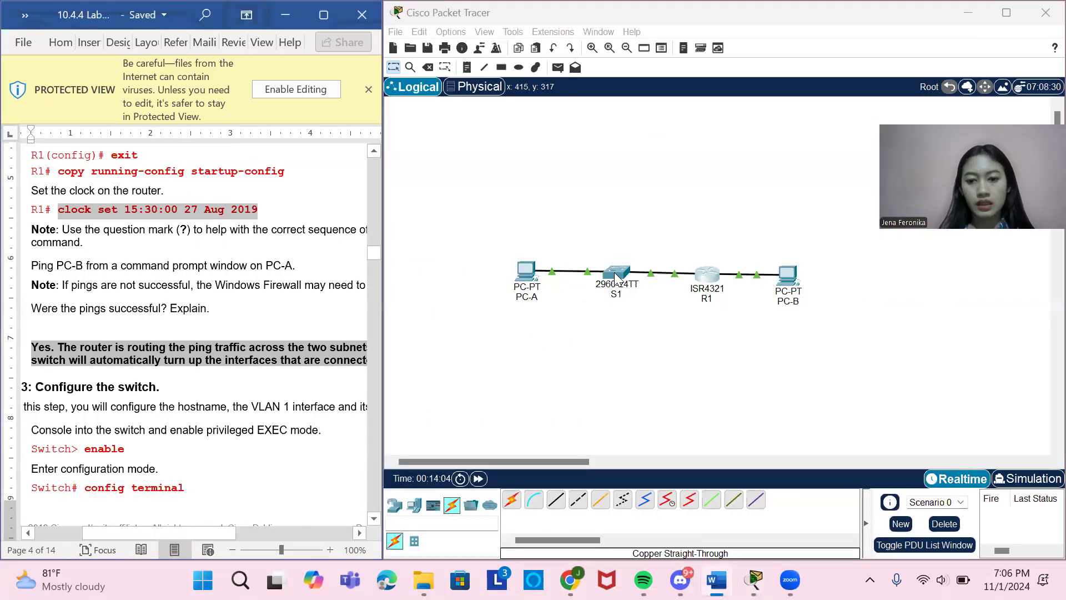
{"action": "left_click", "coordinate": [615, 275]}
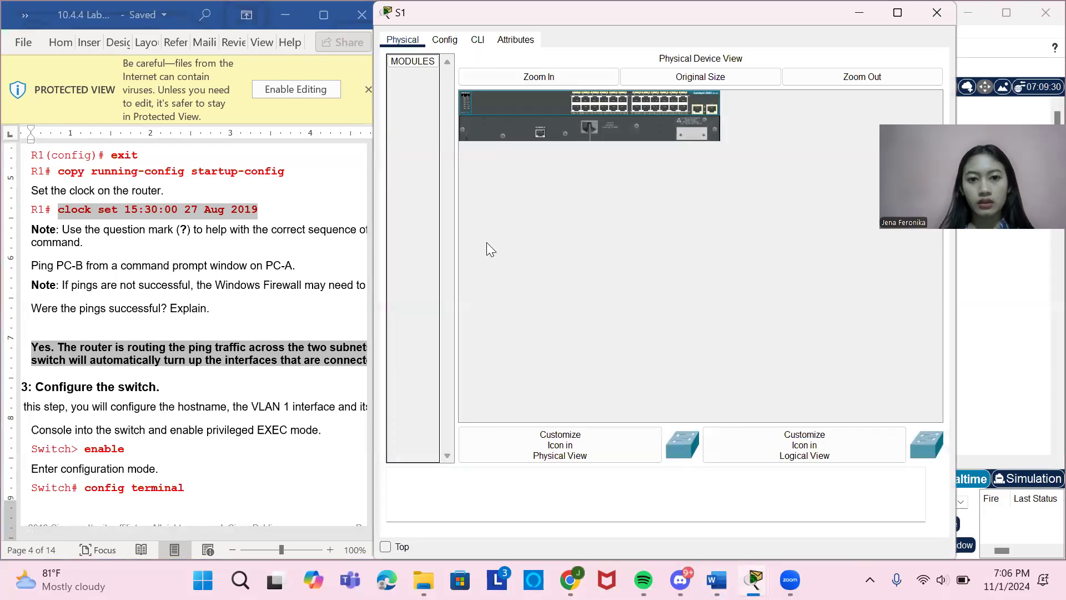
{"action": "left_click", "coordinate": [480, 41]}
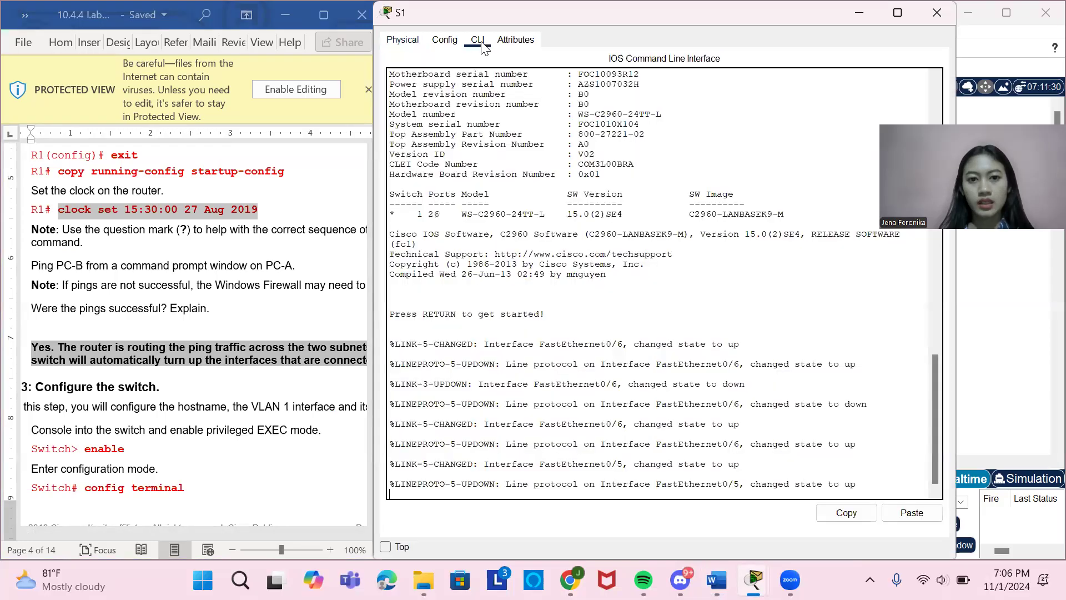
{"action": "key", "text": "Return"}
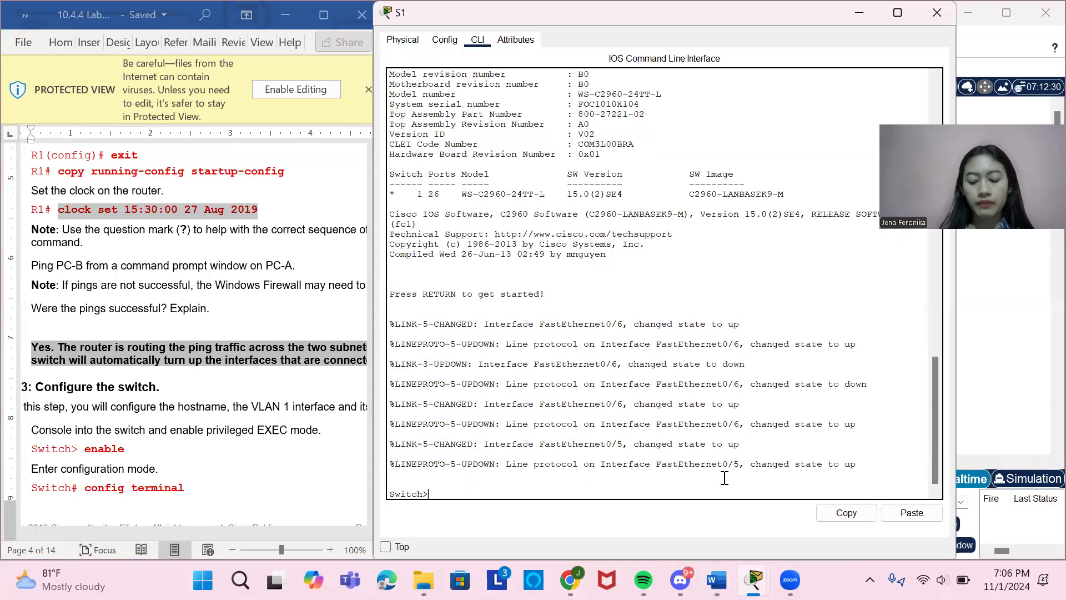
Enter privileged EXEC mode on the switch with enable and global configuration mode with config terminal.
{"action": "scroll", "coordinate": [255, 474], "scroll_direction": "down", "scroll_amount": 5}
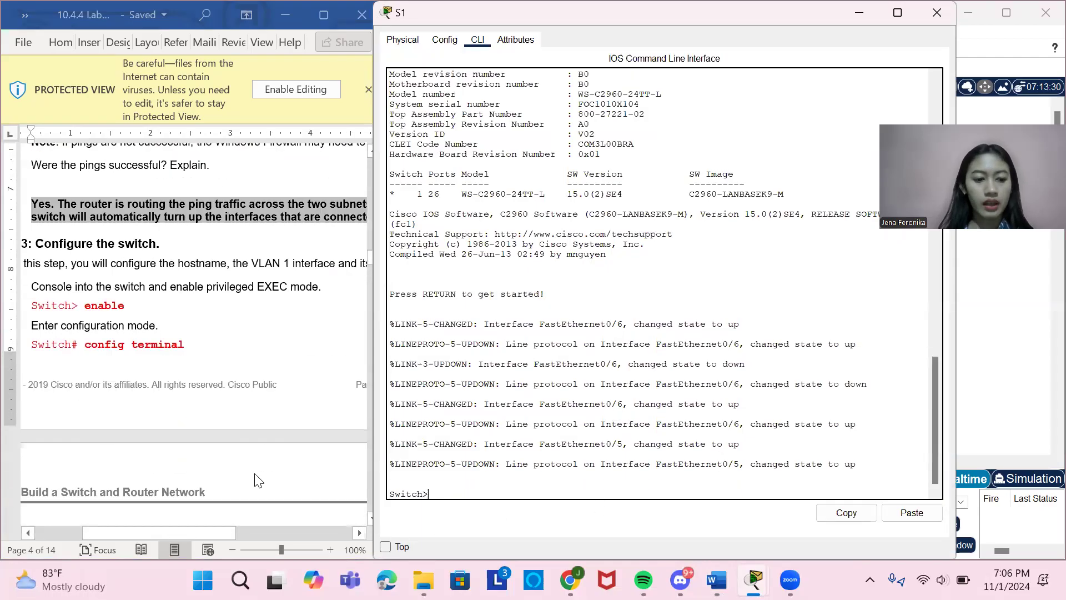
{"action": "type", "text": "enable"}
{"action": "key", "text": "Return"}
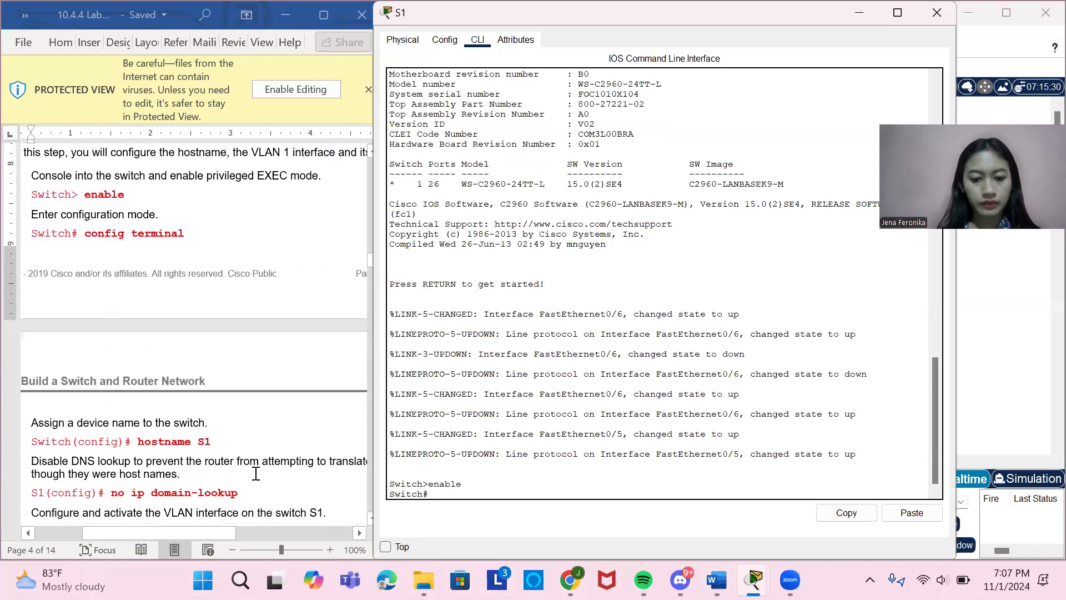
{"action": "type", "text": "co"}
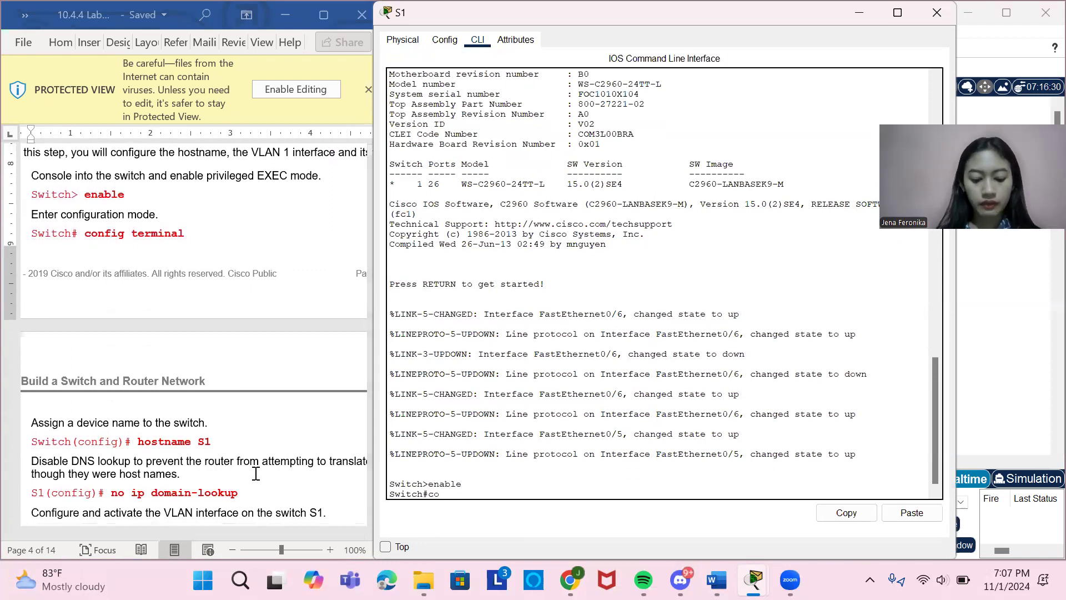
{"action": "type", "text": "nfig termina"}
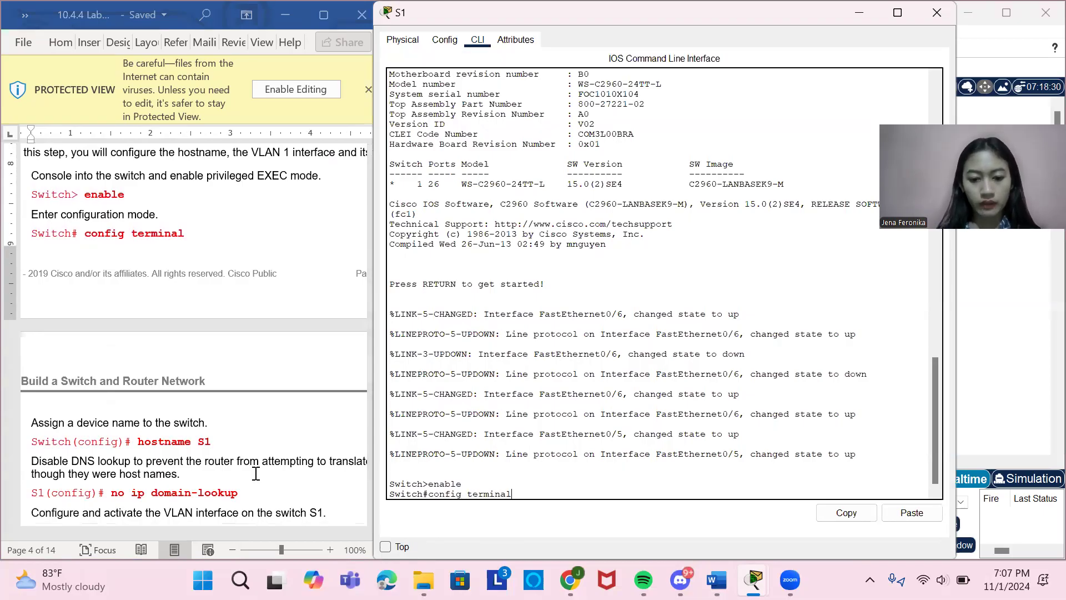
{"action": "type", "text": "l"}
{"action": "key", "text": "Return"}
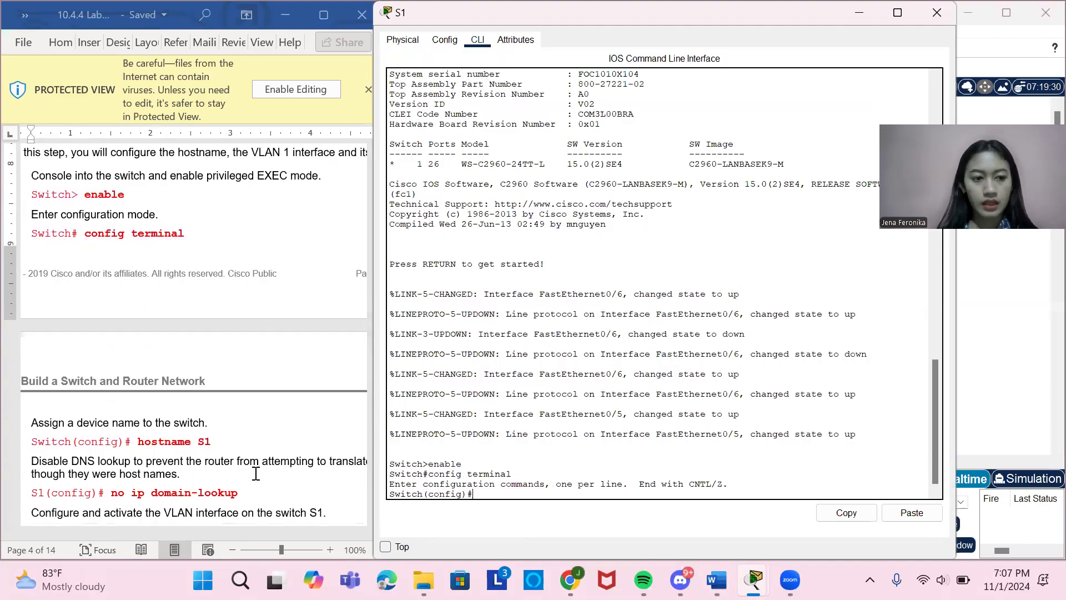
Set the switch's device name with the command hostname S1.
{"action": "type", "text": "hostname"}
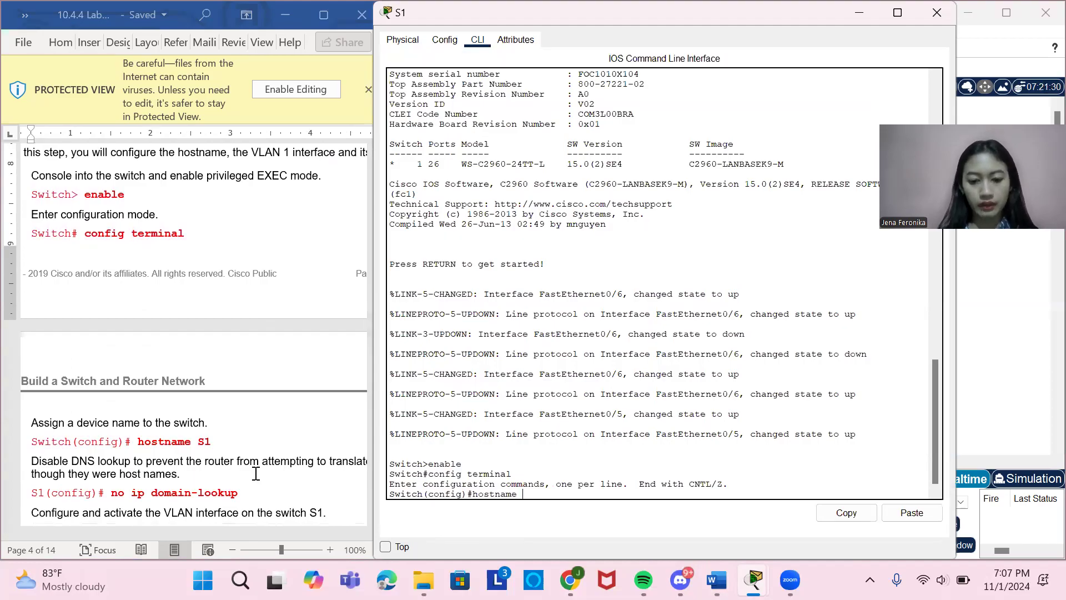
{"action": "type", "text": " S1"}
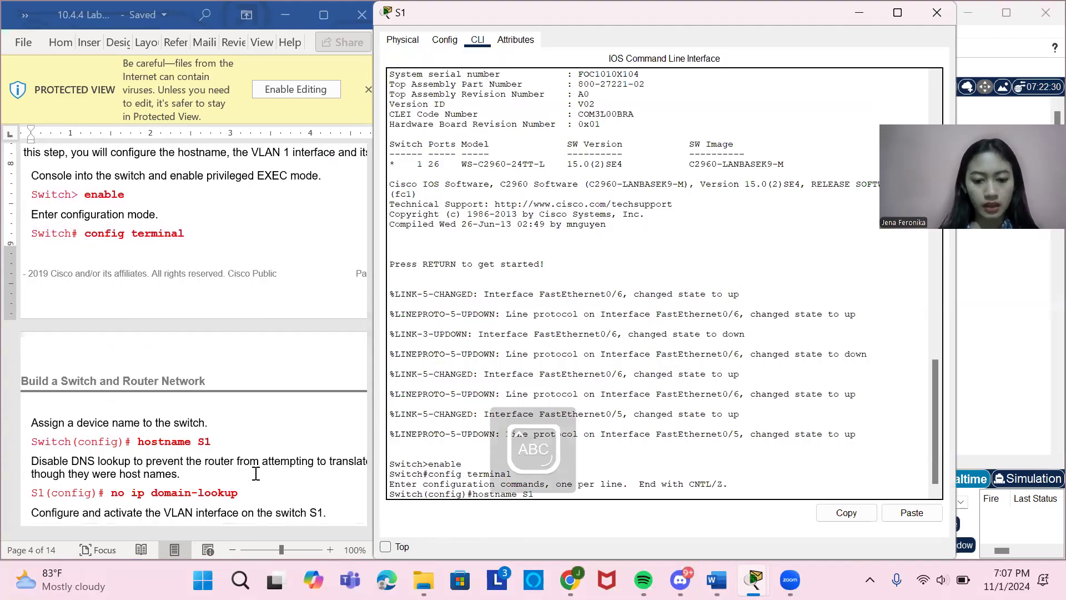
{"action": "key", "text": "Return"}
{"action": "key", "text": "Caps_Lock"}
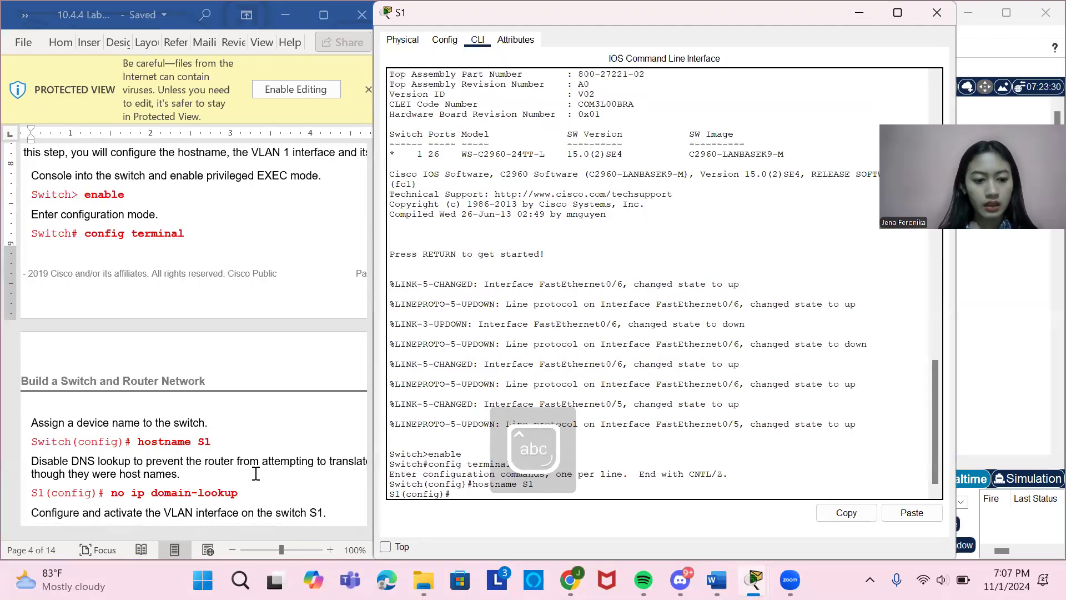
Disable DNS lookup on S1 by copying no ip domain-lookup from the document and running it.
{"action": "scroll", "coordinate": [180, 494], "scroll_direction": "down", "scroll_amount": 2}
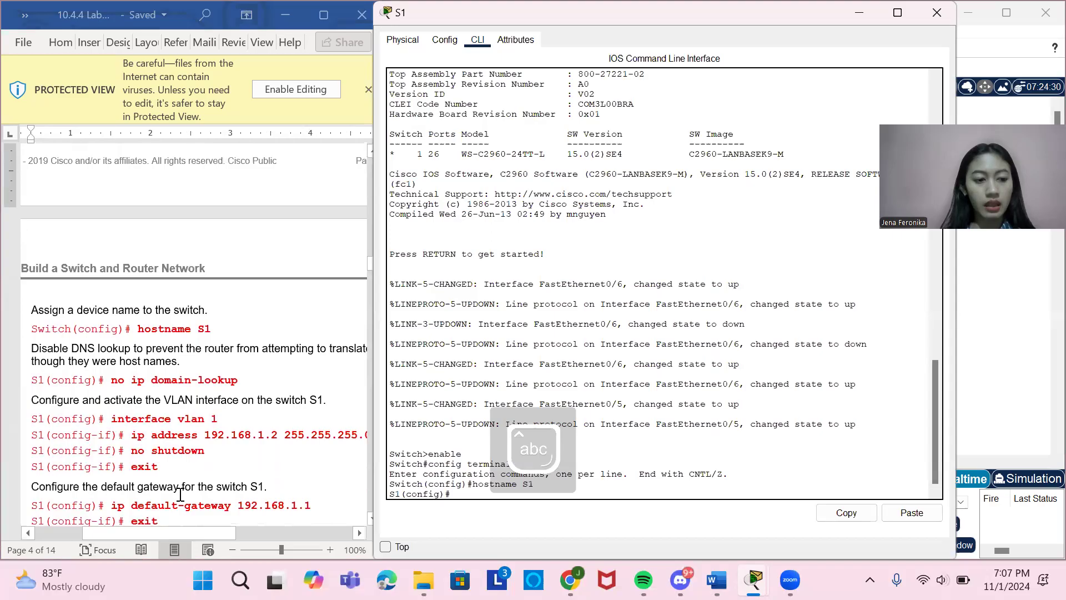
{"action": "left_click_drag", "start_coordinate": [112, 383], "coordinate": [226, 383]}
{"action": "key", "text": "ctrl+c"}
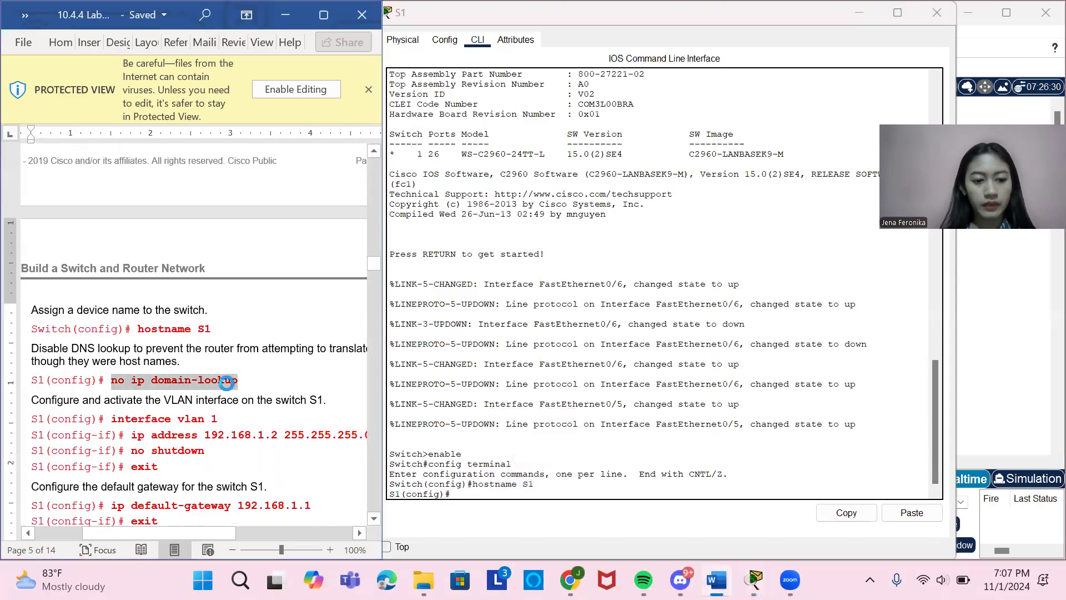
{"action": "left_click", "coordinate": [543, 495]}
{"action": "right_click", "coordinate": [543, 495]}
{"action": "left_click", "coordinate": [576, 523]}
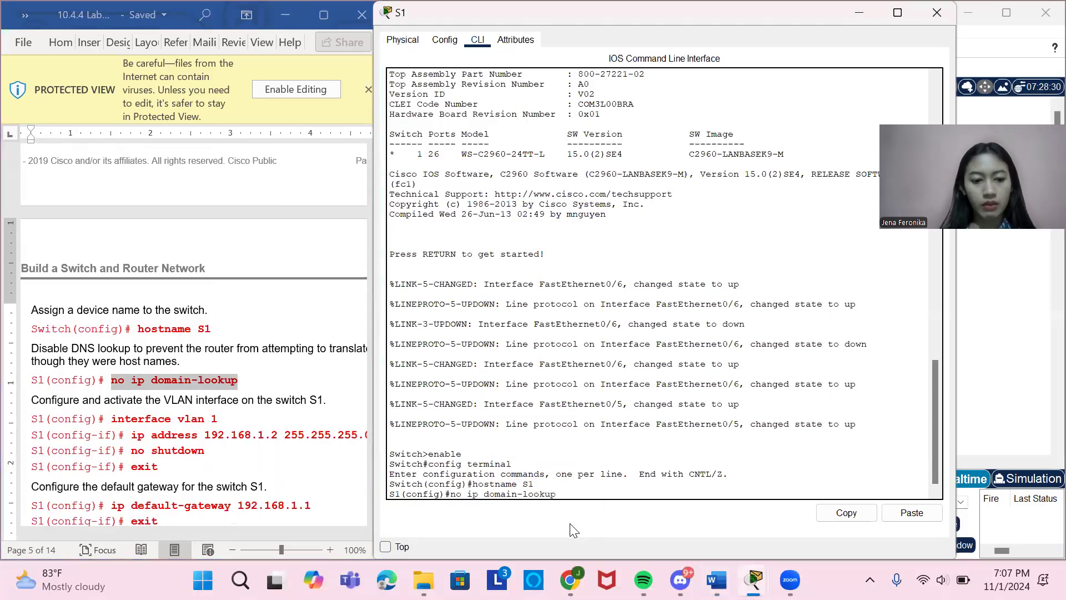
{"action": "key", "text": "Return"}
Enter S1's VLAN interface configuration by copying interface vlan 1 from the document and running it.
{"action": "scroll", "coordinate": [286, 392], "scroll_direction": "down", "scroll_amount": 1}
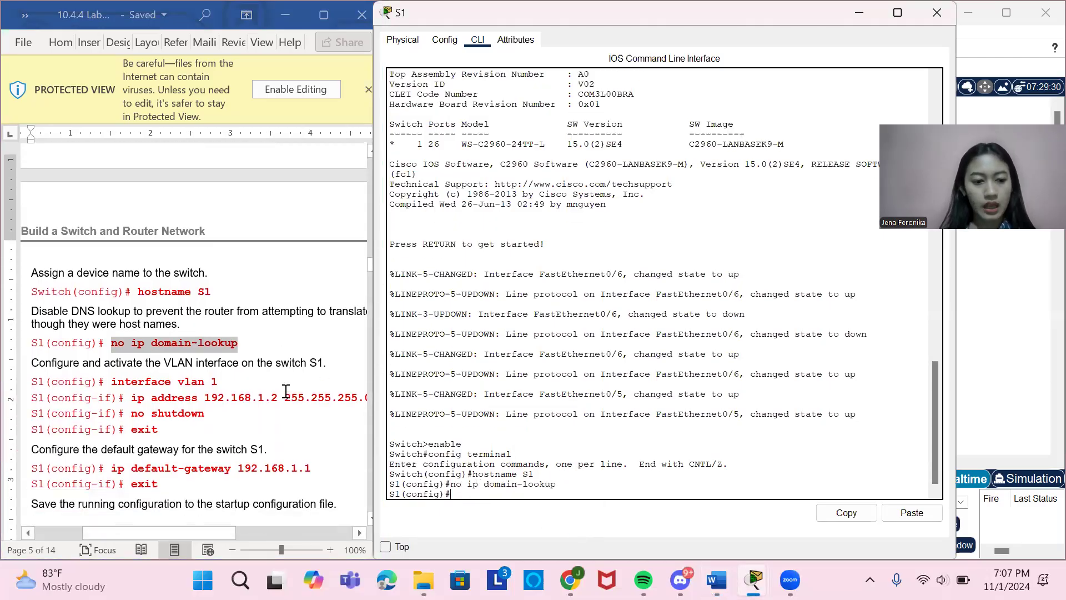
{"action": "scroll", "coordinate": [285, 391], "scroll_direction": "down", "scroll_amount": 2}
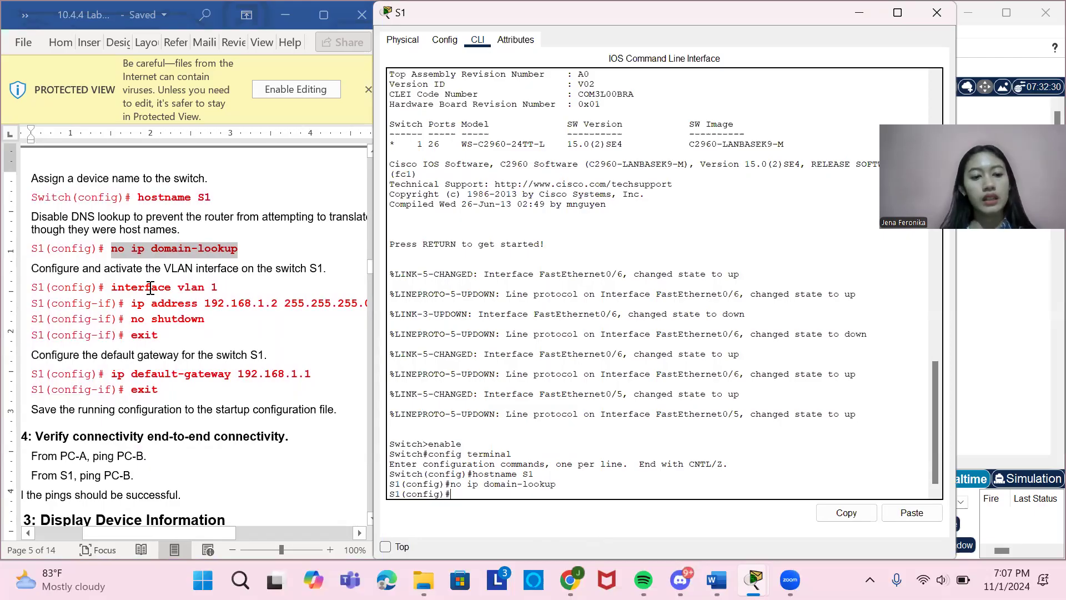
{"action": "left_click_drag", "start_coordinate": [112, 288], "coordinate": [219, 285]}
{"action": "key", "text": "ctrl+c"}
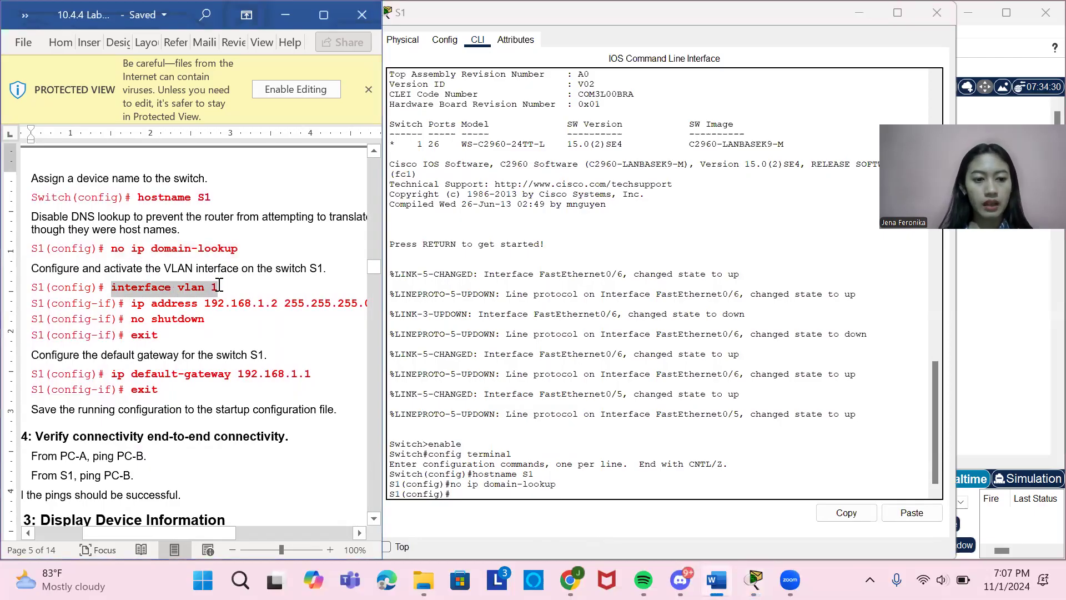
{"action": "left_click", "coordinate": [468, 493]}
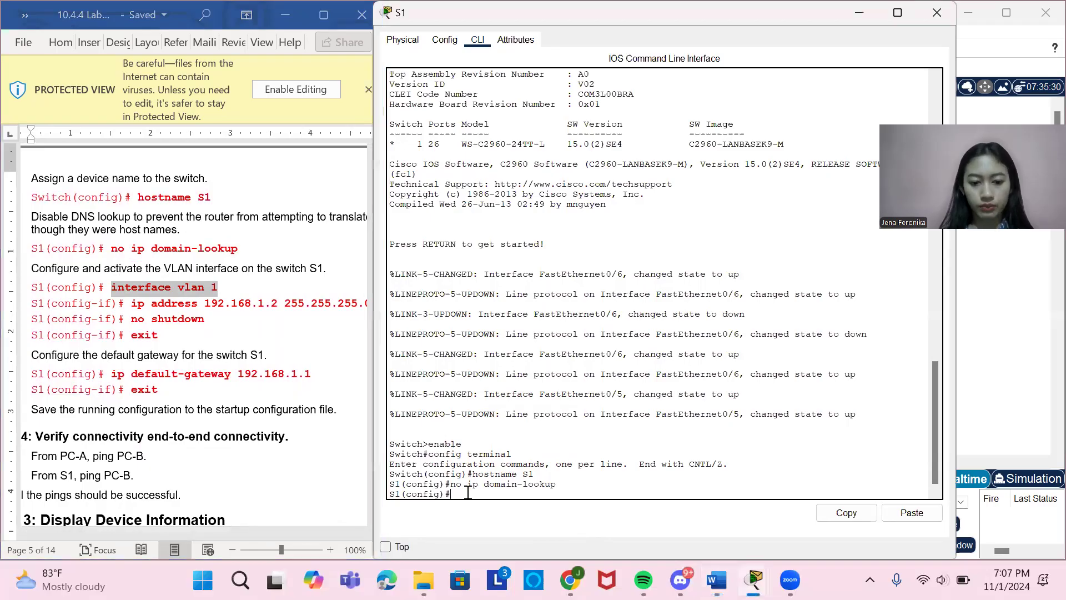
{"action": "right_click", "coordinate": [467, 493]}
{"action": "left_click", "coordinate": [495, 513]}
{"action": "key", "text": "Return"}
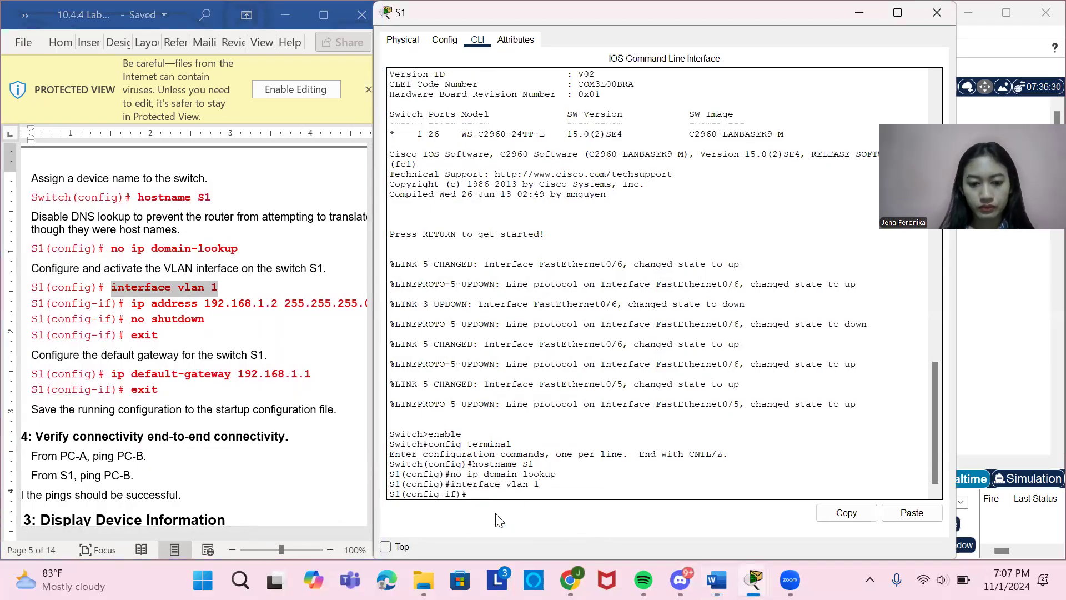
Assign the VLAN 1 address by copying ip address 192.168.1.2 255.255.255.0 from the document and running it.
{"action": "scroll", "coordinate": [197, 331], "scroll_direction": "right", "scroll_amount": 3}
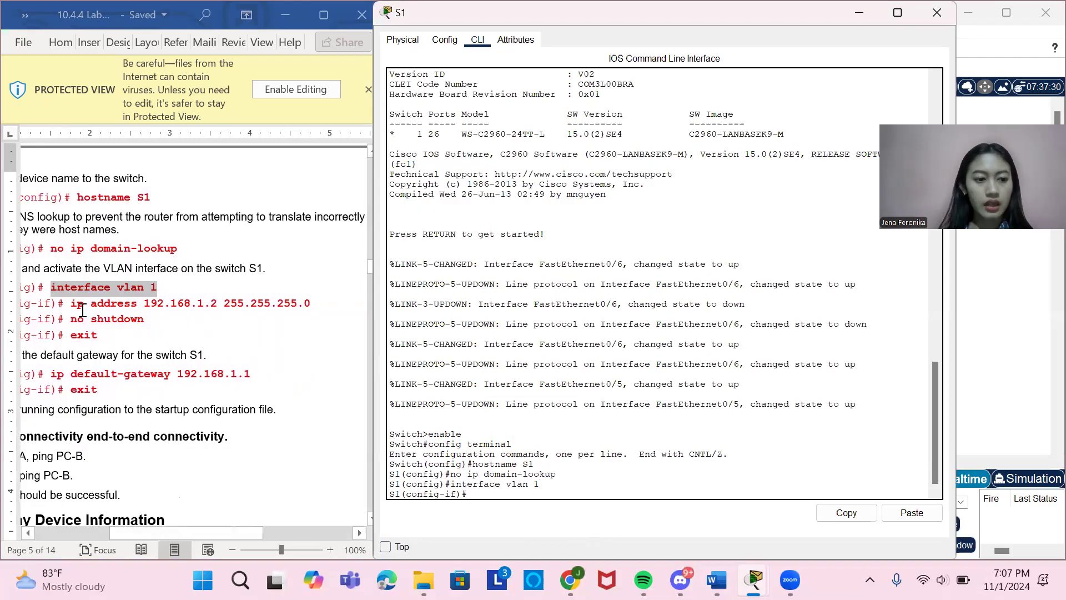
{"action": "left_click_drag", "start_coordinate": [71, 303], "coordinate": [313, 306]}
{"action": "key", "text": "ctrl+c"}
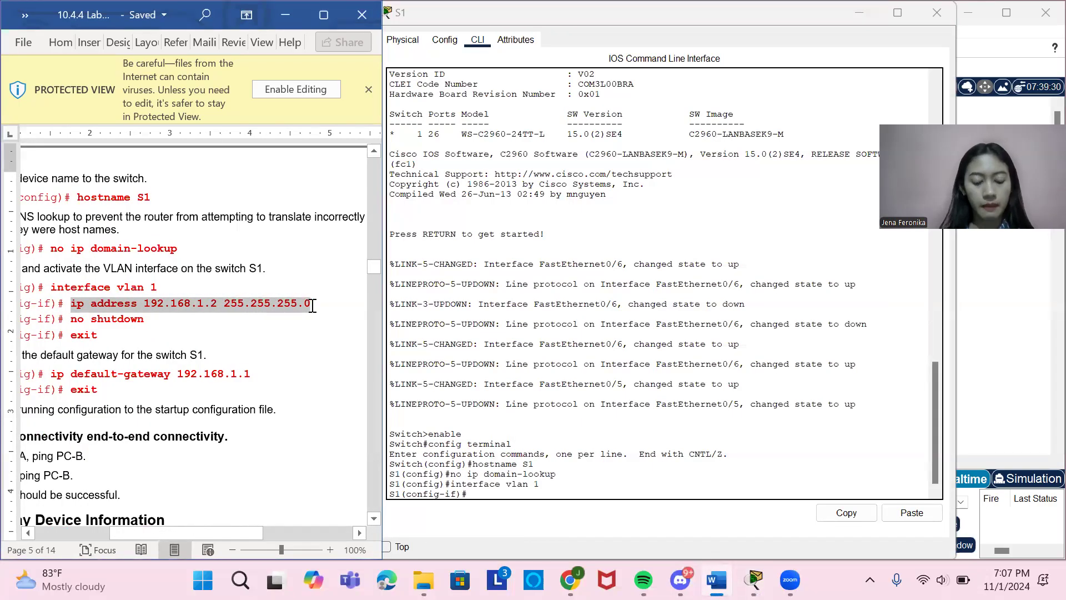
{"action": "left_click", "coordinate": [485, 492]}
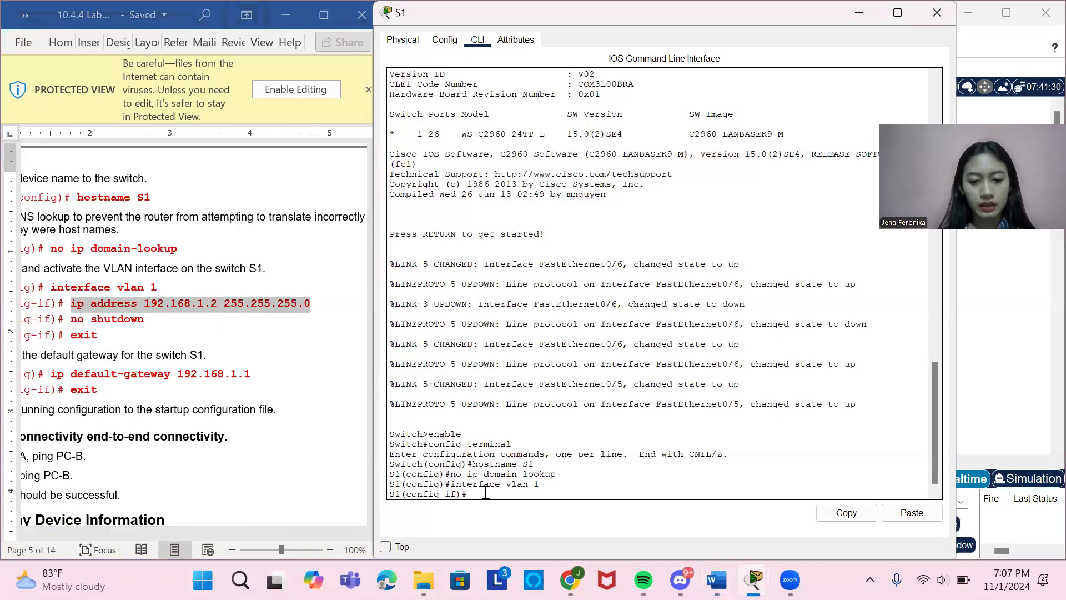
{"action": "right_click", "coordinate": [486, 493]}
{"action": "left_click", "coordinate": [516, 520]}
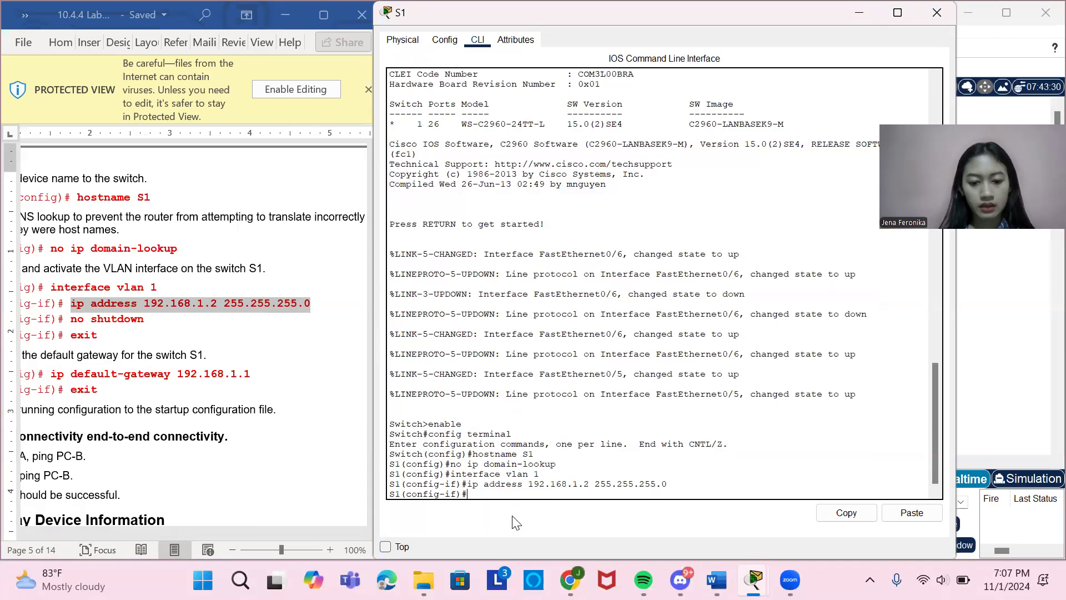
Activate the VLAN 1 interface with no shutdown and leave interface configuration with exit.
{"action": "type", "text": "no "}
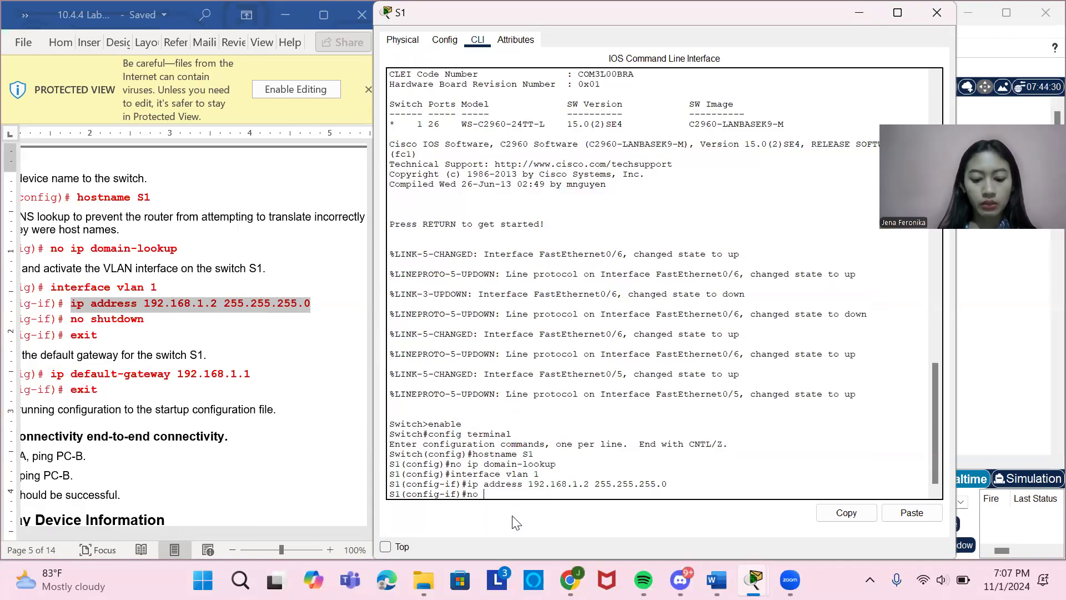
{"action": "type", "text": "shutdown"}
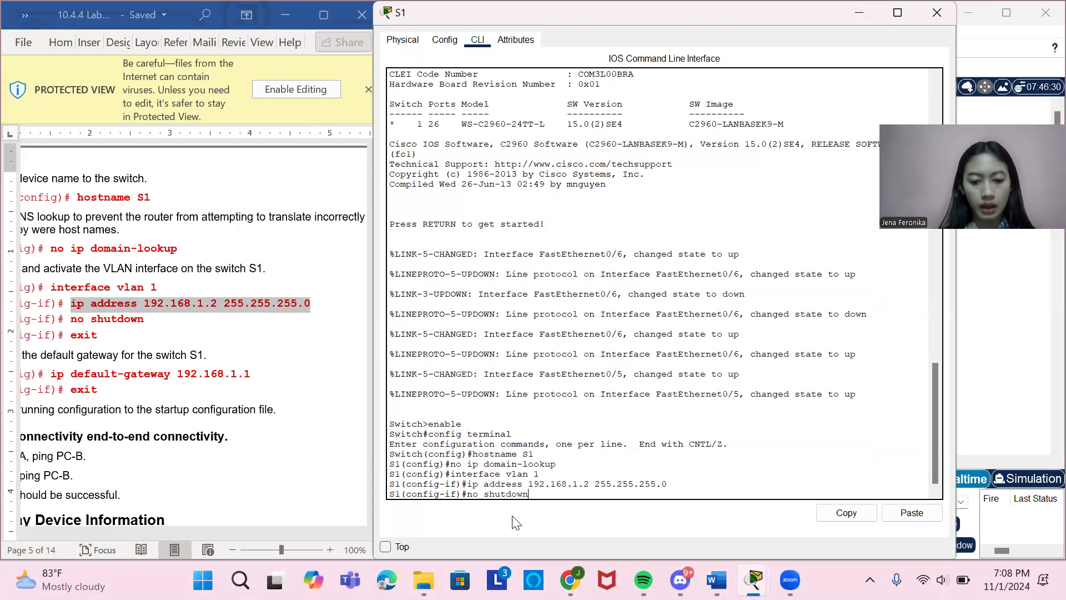
{"action": "key", "text": "Return"}
{"action": "key", "text": "Return"}
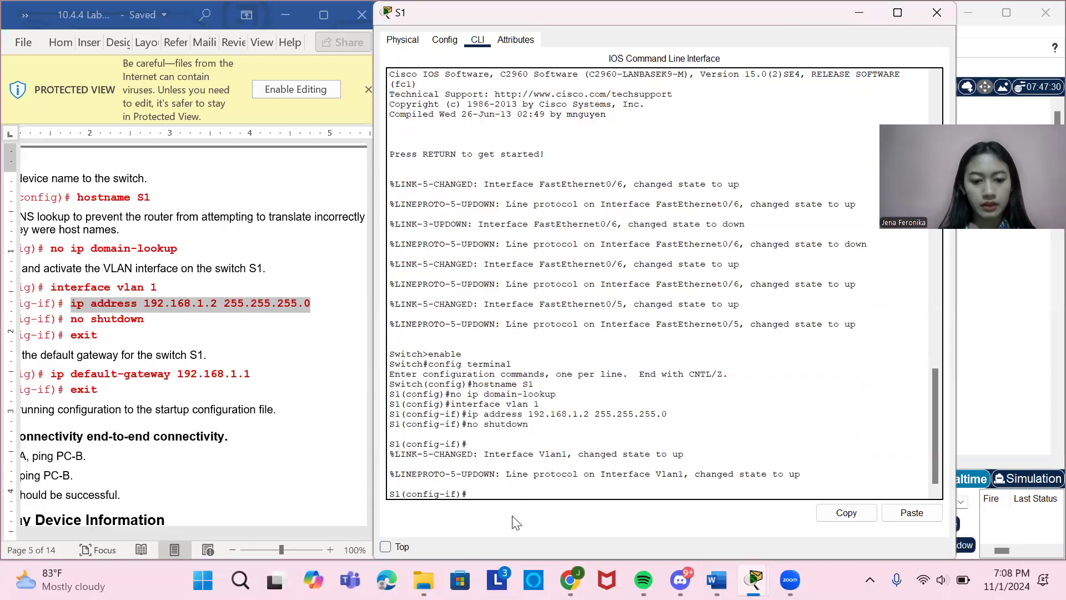
{"action": "type", "text": "exit"}
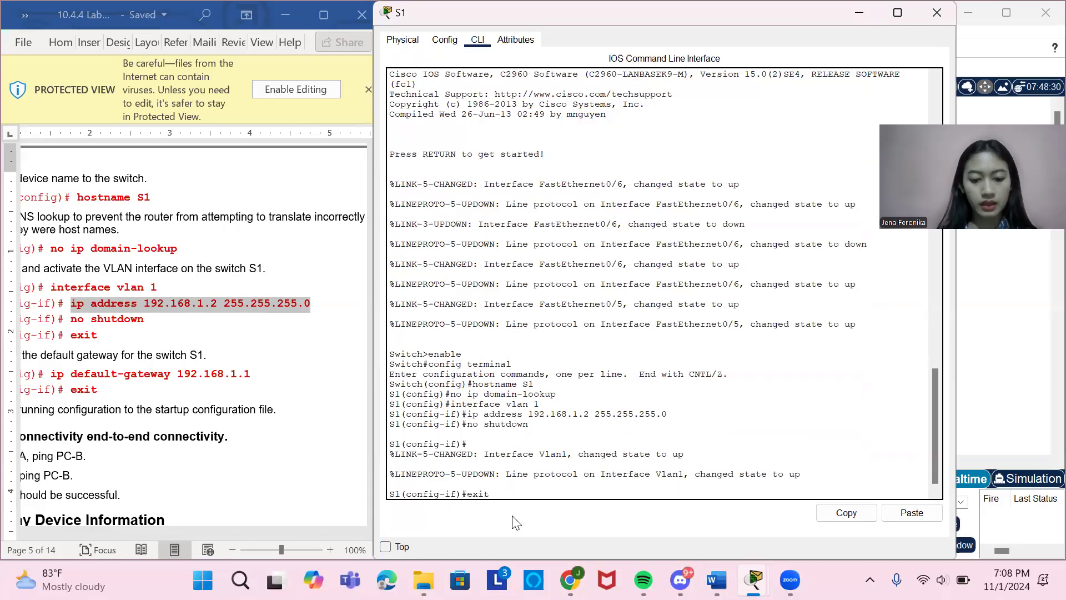
{"action": "key", "text": "Return"}
Set S1's default gateway by copying ip default-gateway 192.168.1.1 from the document and running it.
{"action": "scroll", "coordinate": [158, 414], "scroll_direction": "left", "scroll_amount": 3}
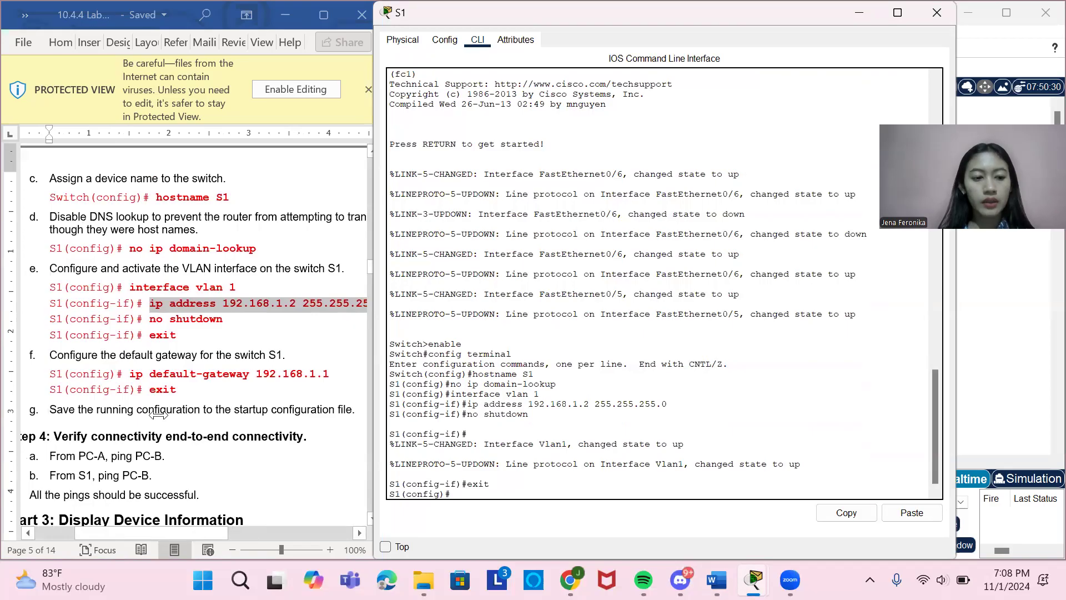
{"action": "scroll", "coordinate": [159, 413], "scroll_direction": "down", "scroll_amount": 1}
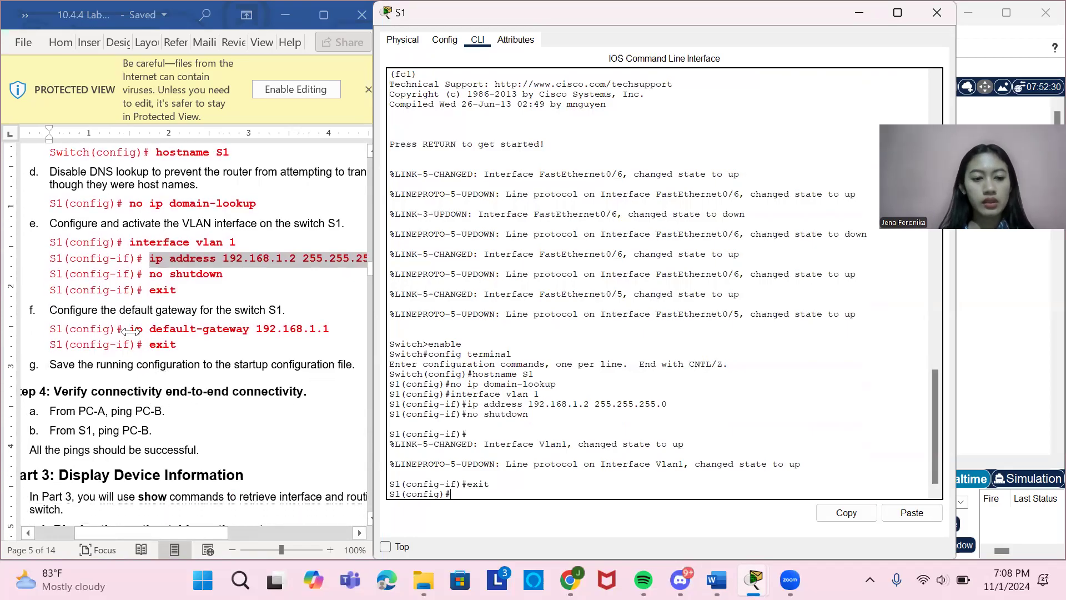
{"action": "left_click_drag", "start_coordinate": [130, 329], "coordinate": [332, 328]}
{"action": "key", "text": "ctrl+c"}
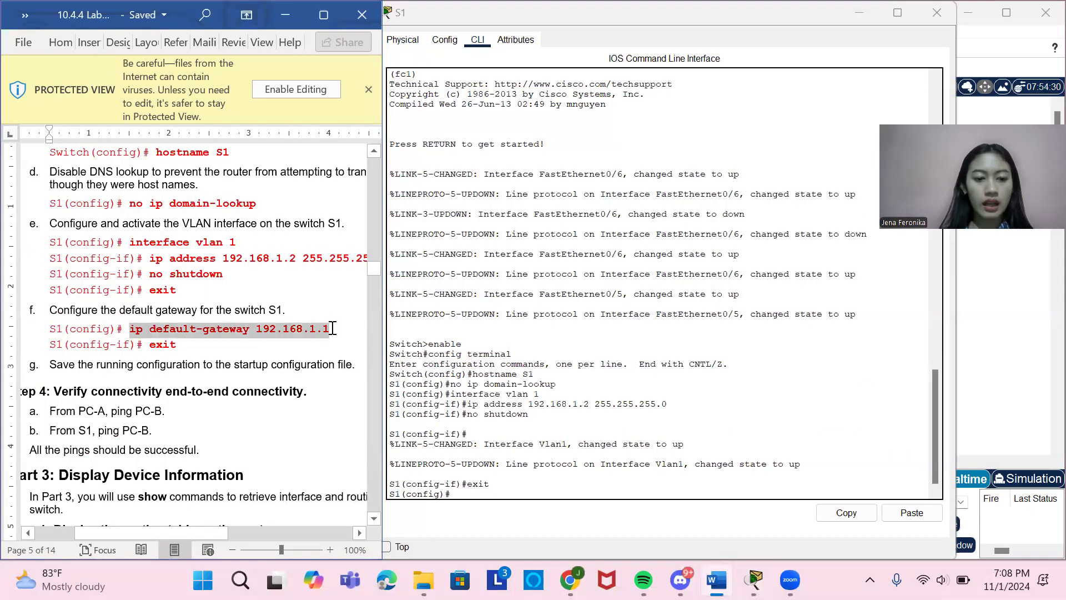
{"action": "left_click", "coordinate": [487, 494]}
{"action": "right_click", "coordinate": [489, 500]}
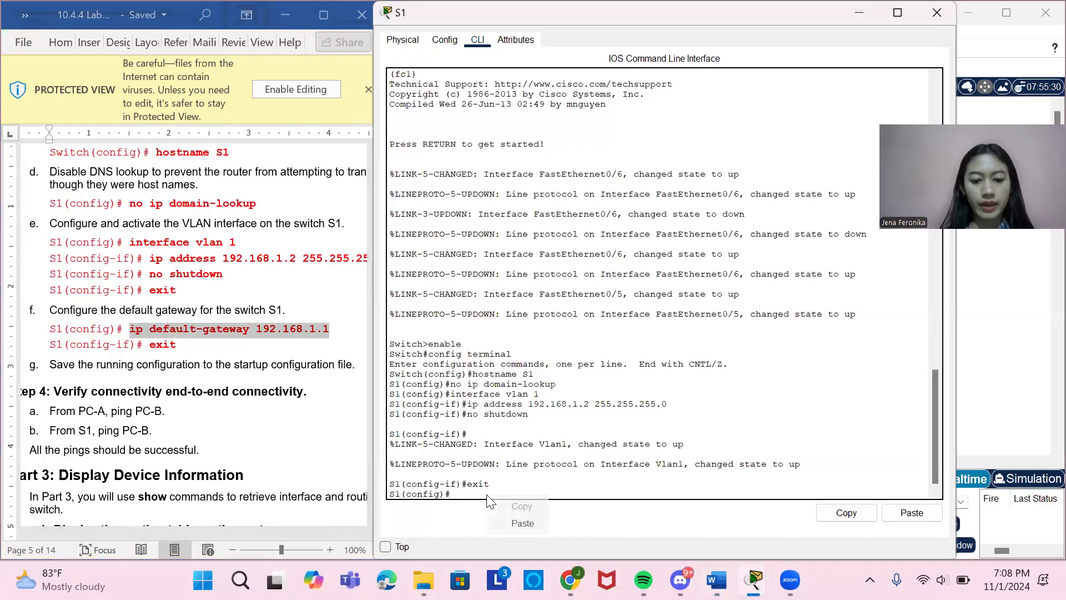
{"action": "left_click", "coordinate": [518, 522]}
{"action": "key", "text": "Return"}
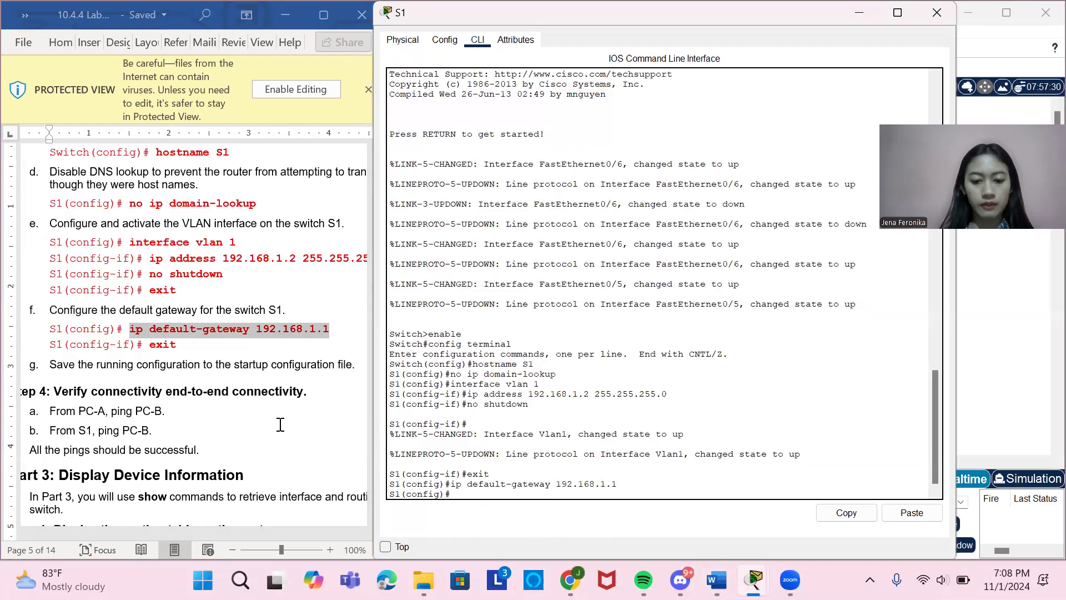
Leave global configuration mode with exit and close S1's device window.
{"action": "type", "text": "exit"}
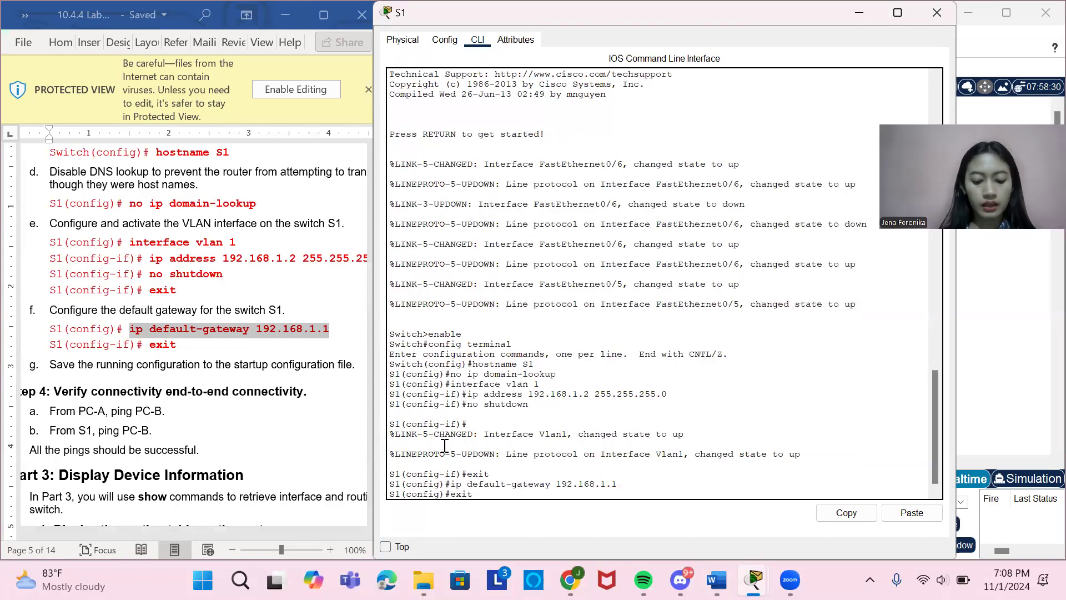
{"action": "key", "text": "Return"}
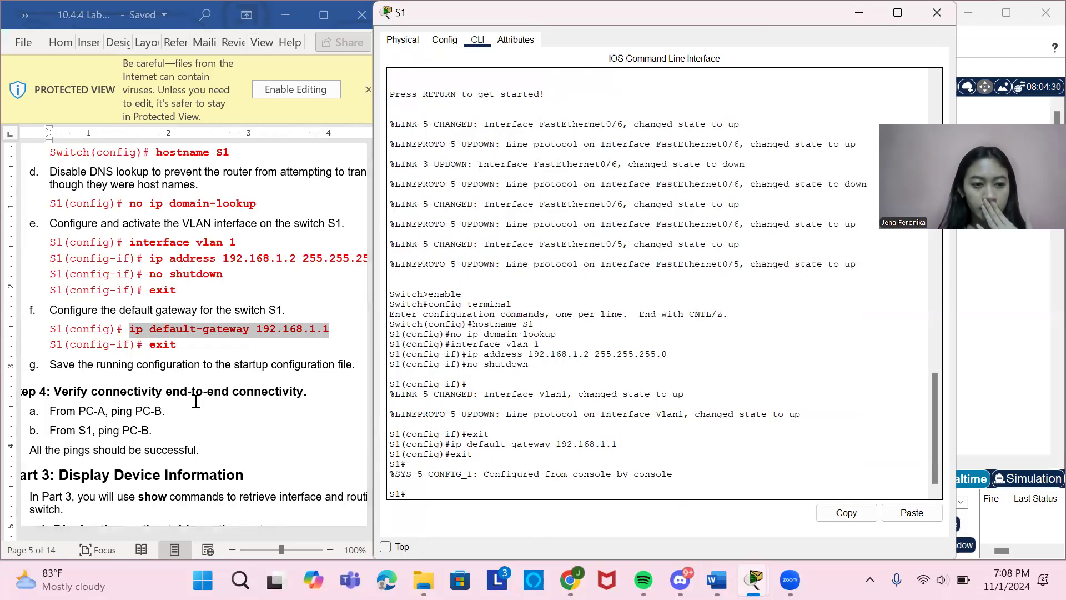
{"action": "scroll", "coordinate": [196, 401], "scroll_direction": "down", "scroll_amount": 3}
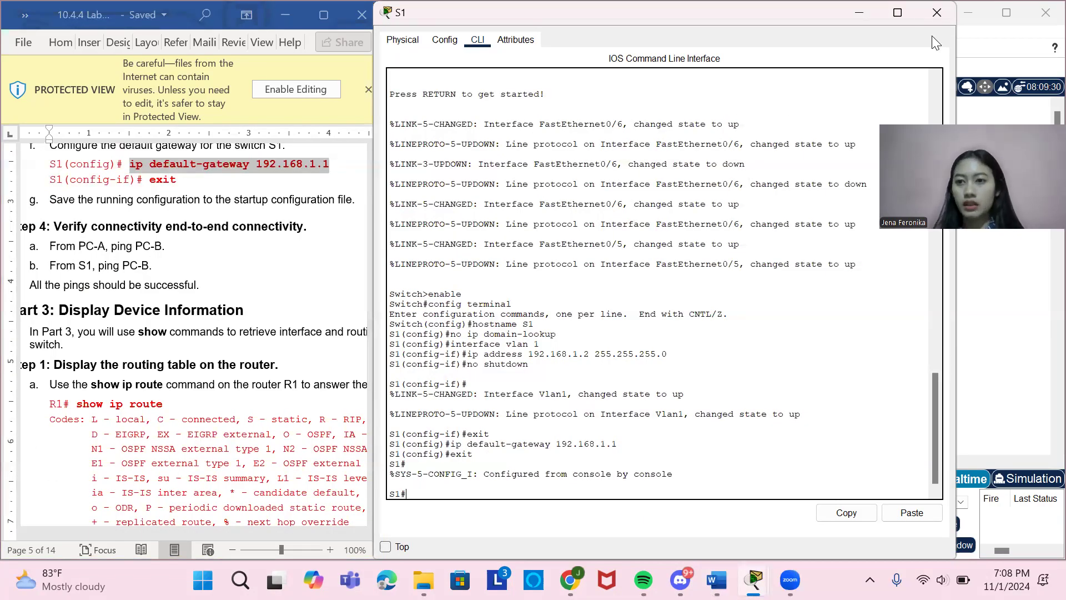
{"action": "left_click", "coordinate": [935, 16]}
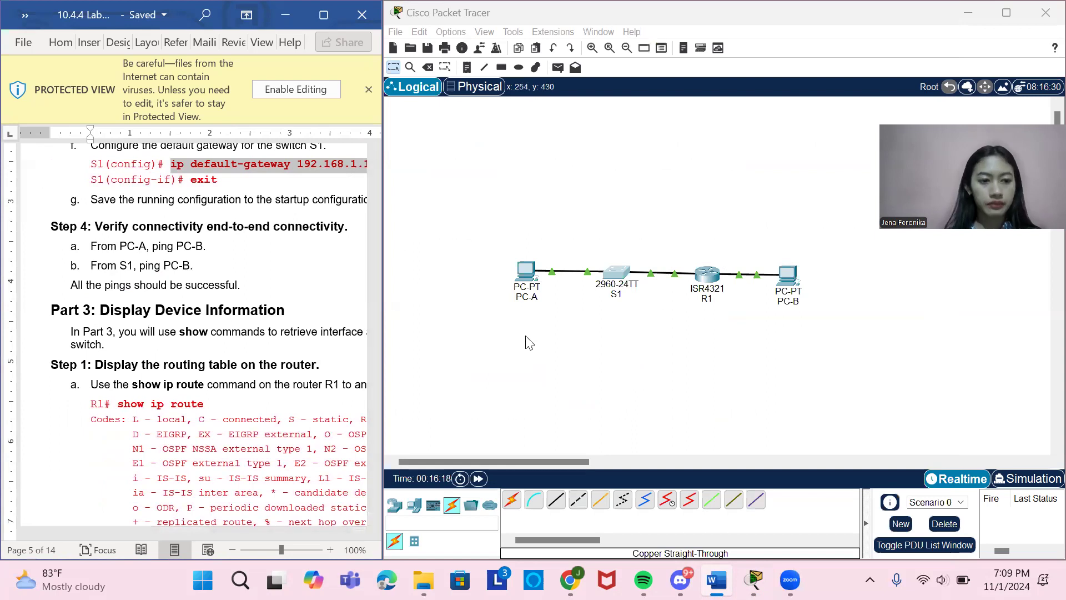
Open the Command Prompt on PC-A.
{"action": "left_click", "coordinate": [526, 275]}
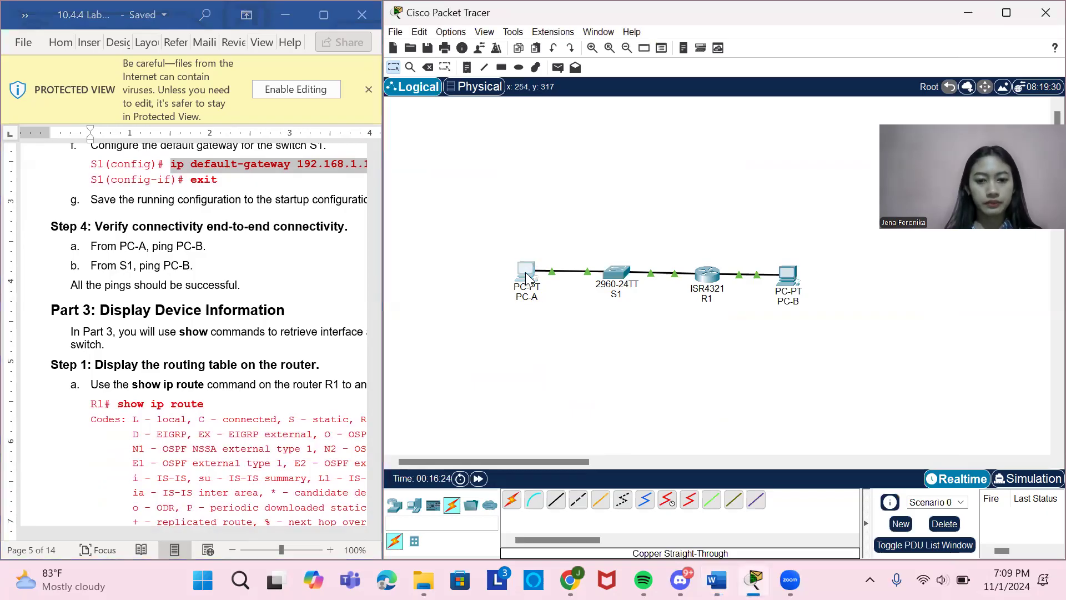
{"action": "left_click", "coordinate": [494, 38]}
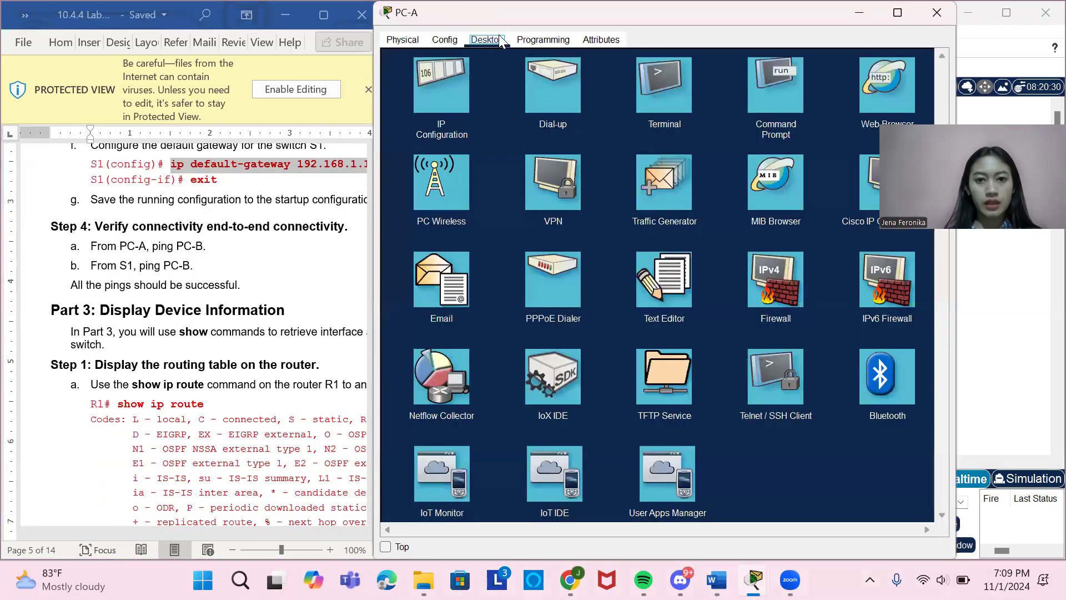
{"action": "left_click", "coordinate": [765, 88]}
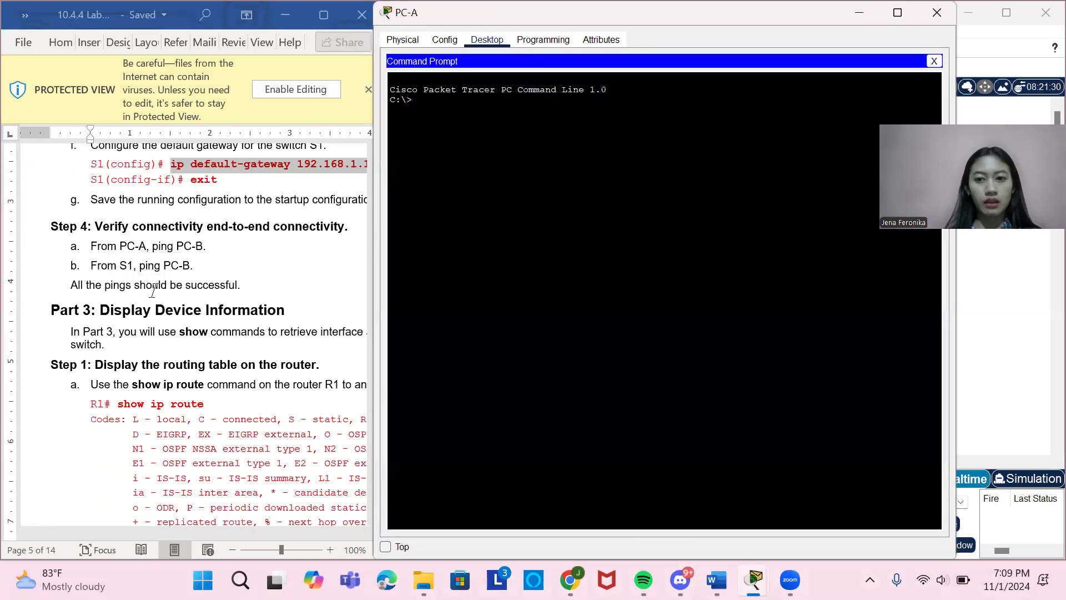
Look up S1's VLAN 1 address in the document's Addressing Table and ping 192.168.1.2 from PC-A.
{"action": "scroll", "coordinate": [154, 293], "scroll_direction": "up", "scroll_amount": 15}
{"action": "scroll", "coordinate": [153, 293], "scroll_direction": "up", "scroll_amount": 20}
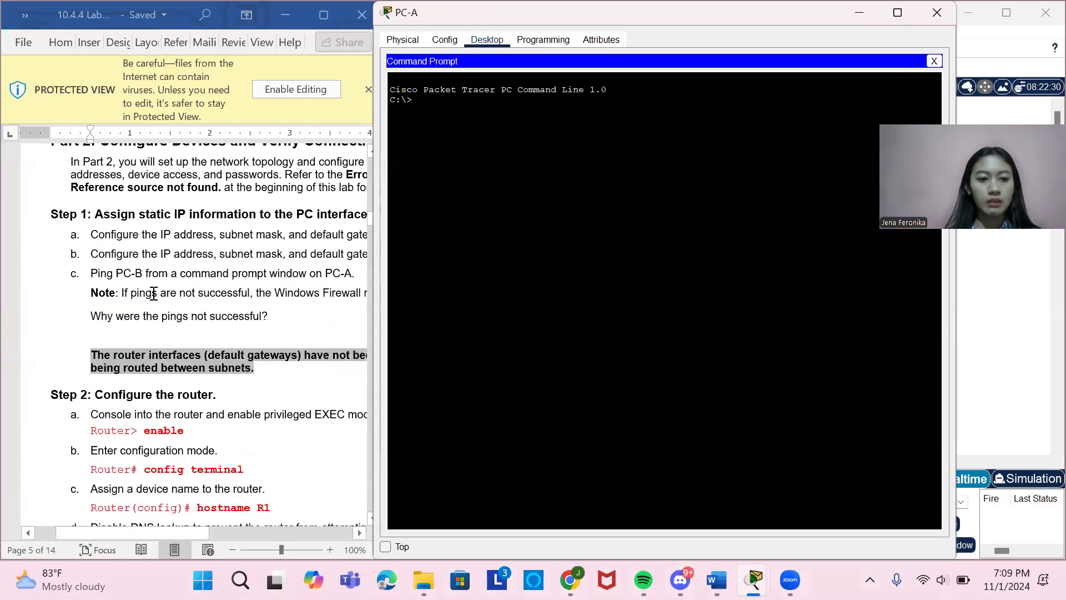
{"action": "scroll", "coordinate": [154, 294], "scroll_direction": "down", "scroll_amount": 5}
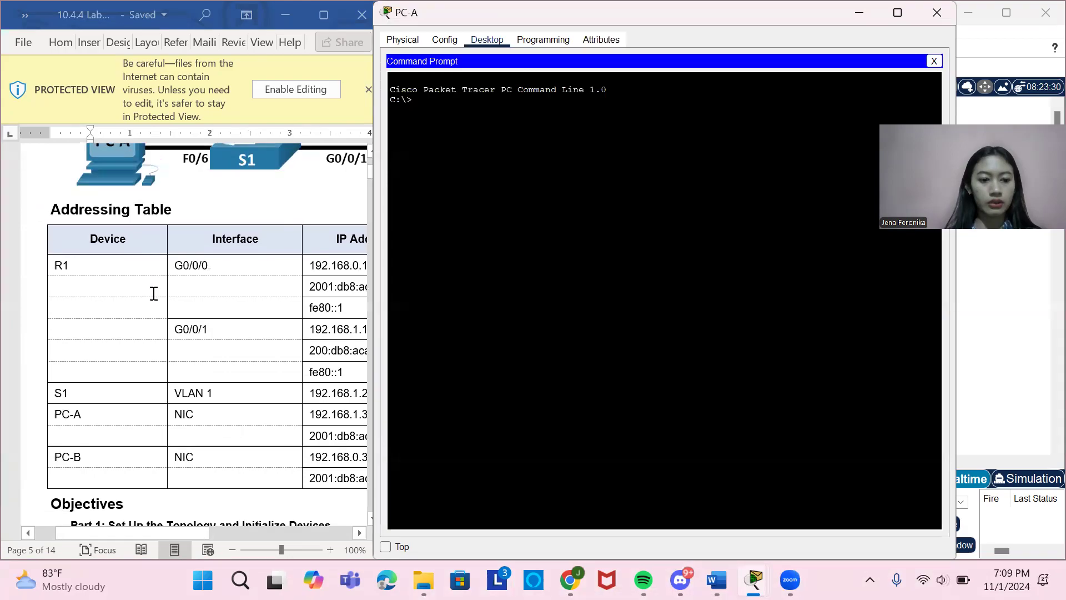
{"action": "scroll", "coordinate": [151, 293], "scroll_direction": "right", "scroll_amount": 1}
{"action": "type", "text": "ping"}
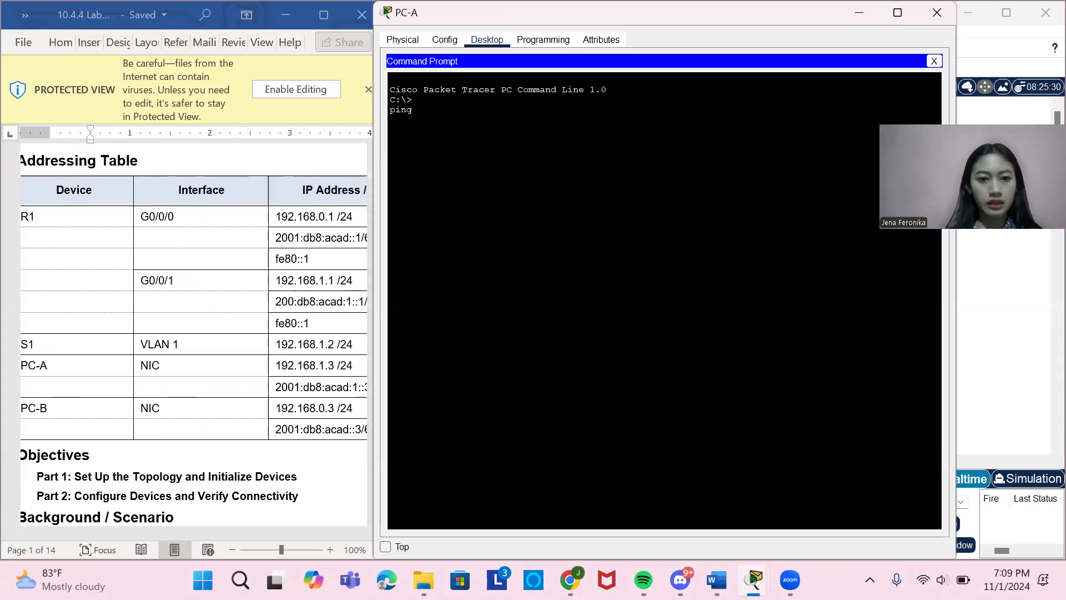
{"action": "type", "text": " 192"}
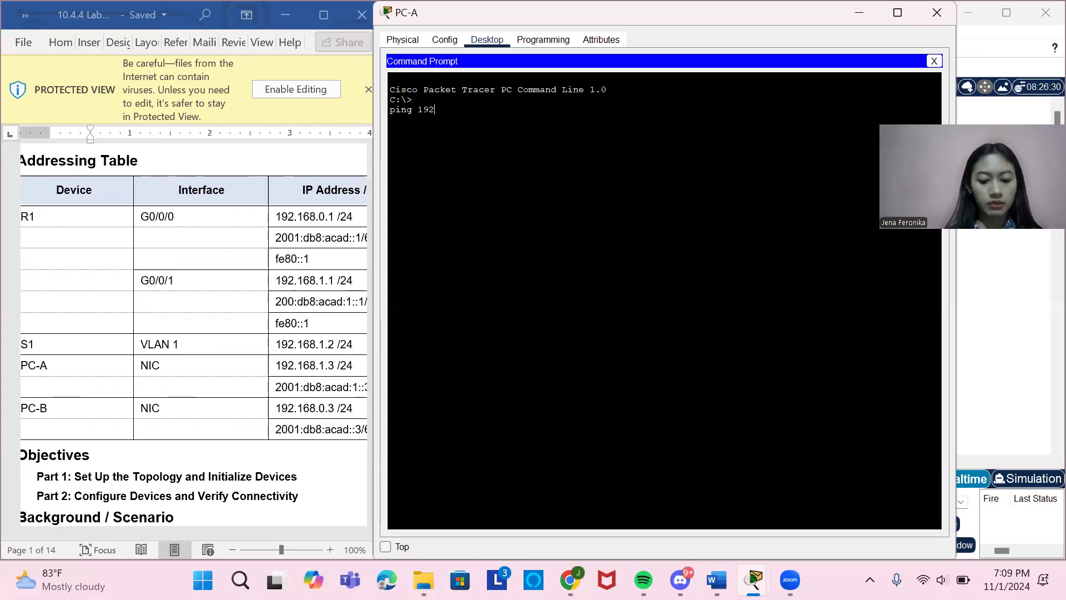
{"action": "type", "text": ".168.1.2"}
{"action": "key", "text": "Return"}
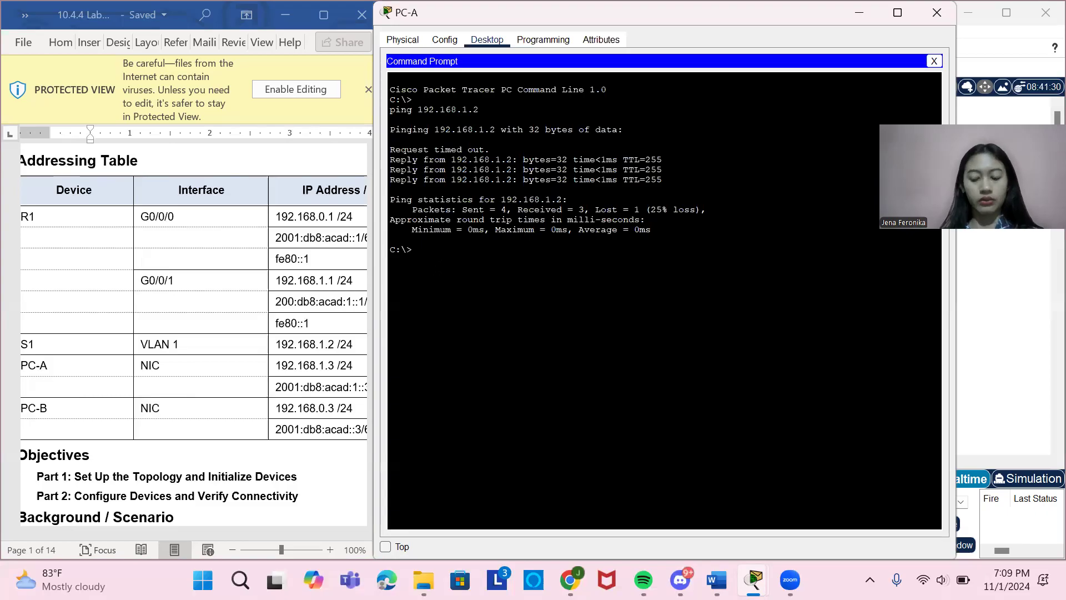
Ping R1's G0/0/0 interface from PC-A, copying the address 192.168.0.1 from the Addressing Table.
{"action": "type", "text": "ping"}
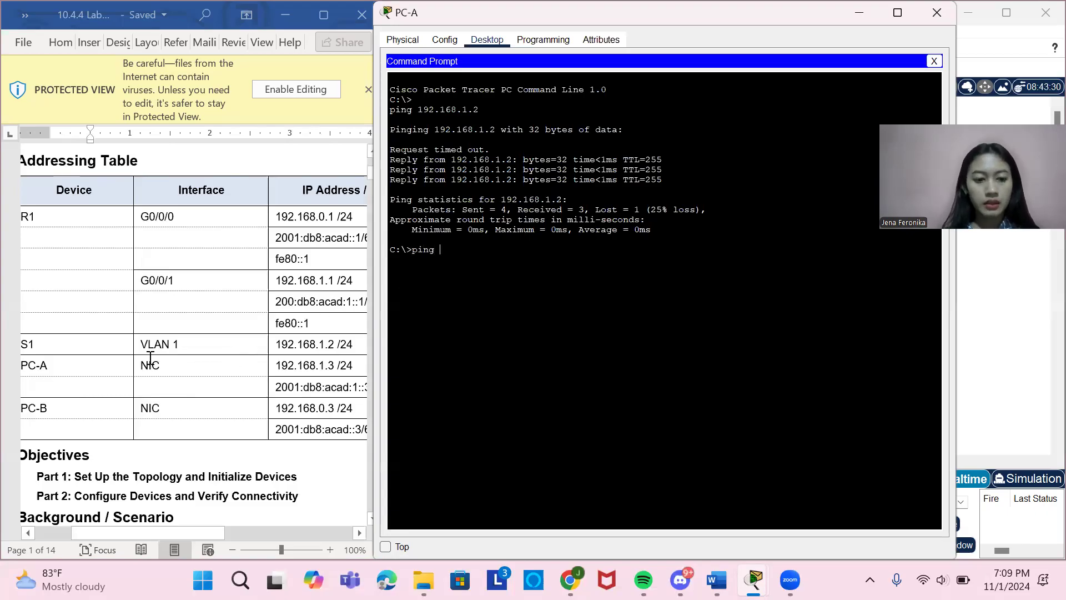
{"action": "left_click_drag", "start_coordinate": [278, 218], "coordinate": [338, 220]}
{"action": "key", "text": "ctrl+c"}
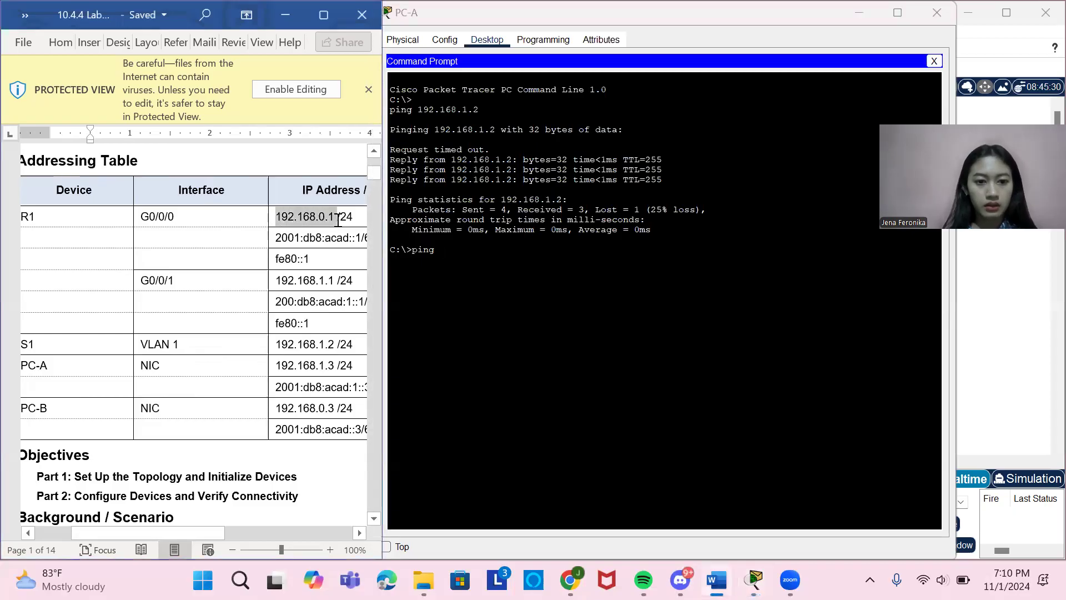
{"action": "left_click", "coordinate": [469, 252]}
{"action": "right_click", "coordinate": [470, 251]}
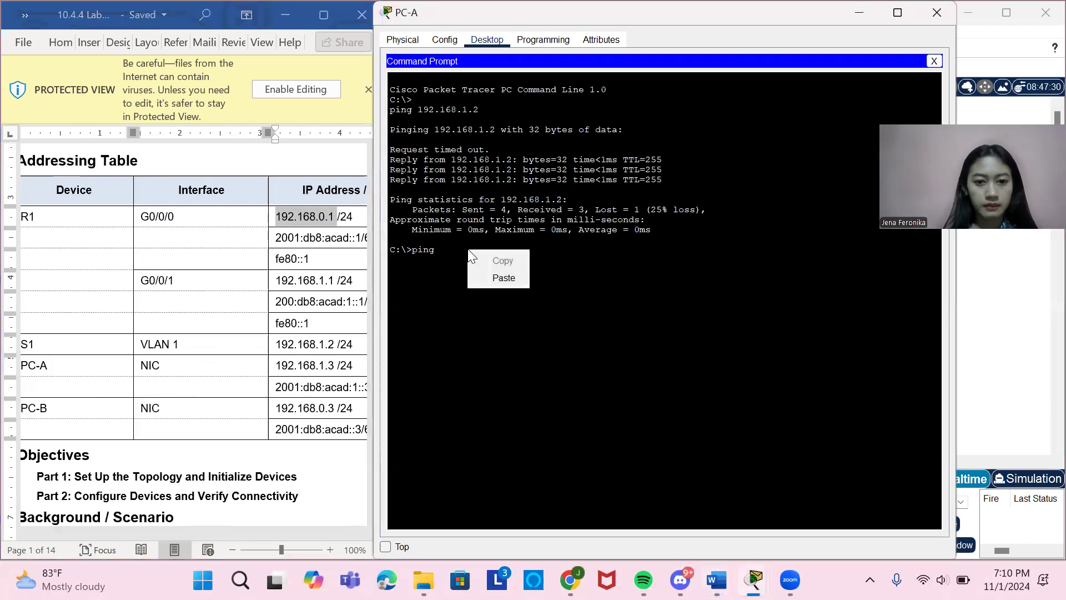
{"action": "left_click", "coordinate": [499, 277]}
{"action": "key", "text": "Return"}
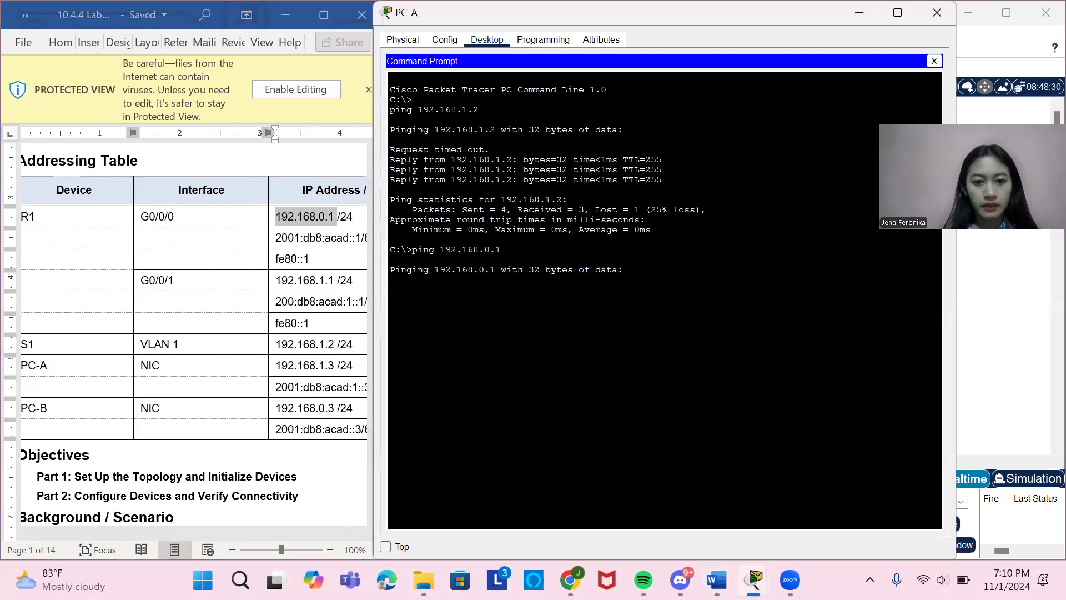
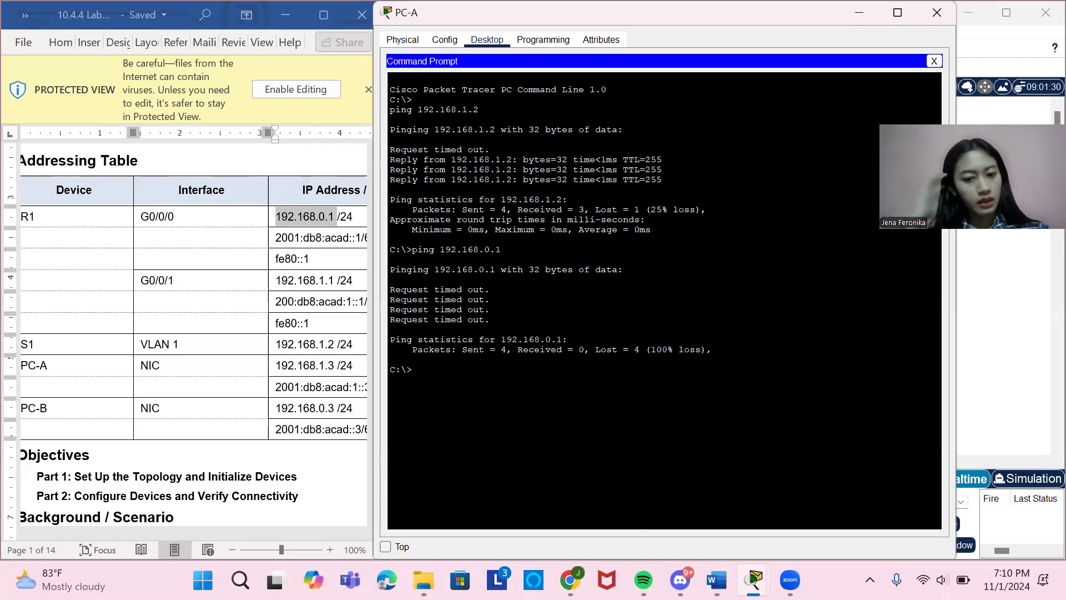
Ping PC-B from PC-A, copying the address 192.168.0.3 from the document's Addressing Table.
{"action": "type", "text": "ping"}
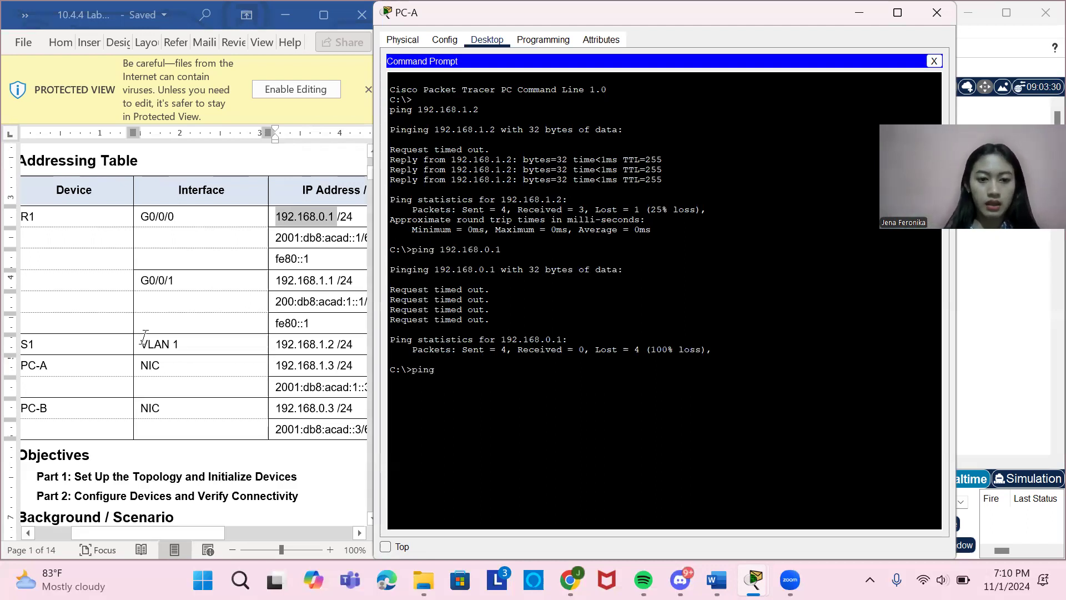
{"action": "left_click_drag", "start_coordinate": [278, 408], "coordinate": [336, 408]}
{"action": "key", "text": "ctrl+c"}
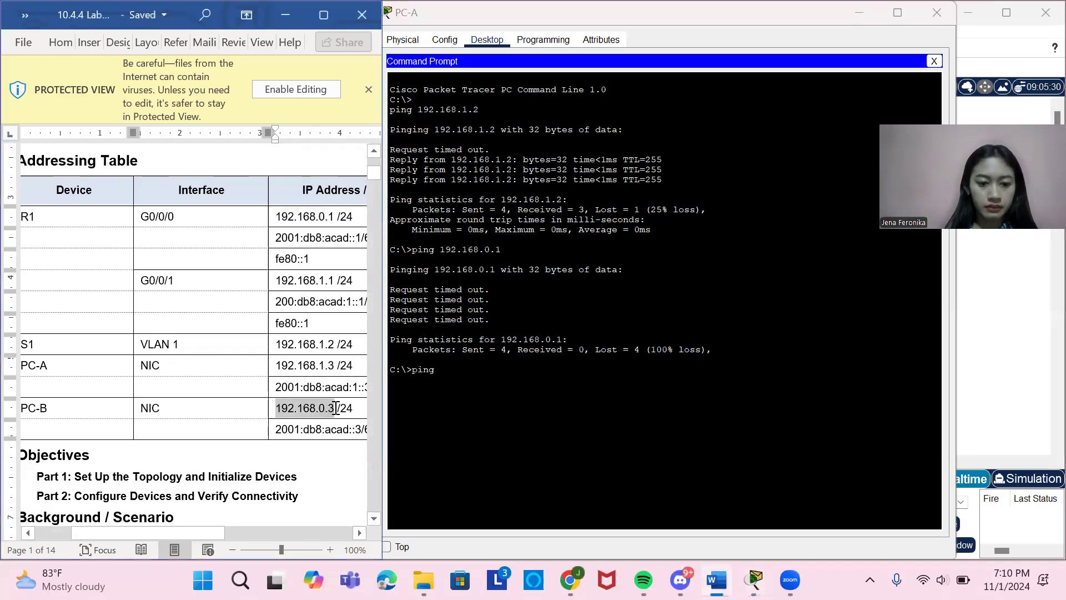
{"action": "left_click", "coordinate": [502, 372]}
{"action": "right_click", "coordinate": [501, 372]}
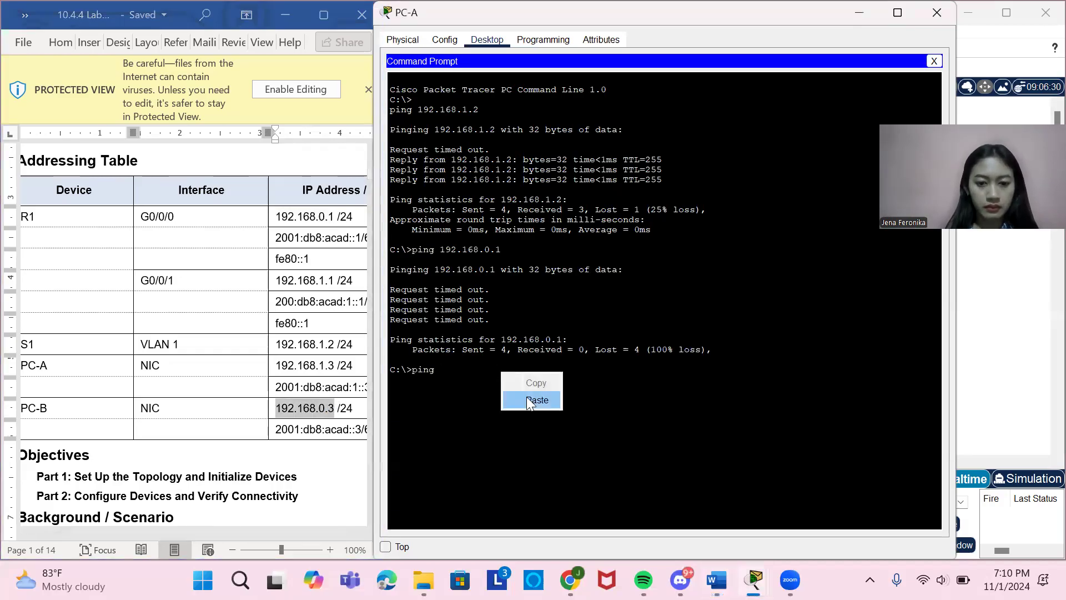
{"action": "left_click", "coordinate": [526, 398]}
{"action": "key", "text": "Return"}
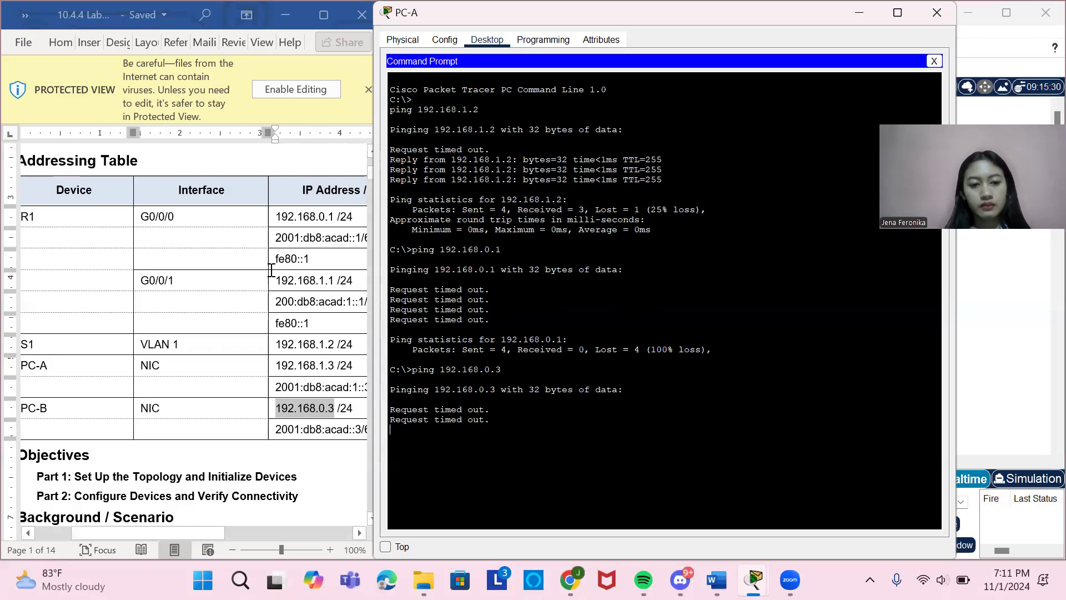
Ping R1's G0/0/1 interface from PC-A, copying the address 192.168.1.1 from the Addressing Table.
{"action": "left_click_drag", "start_coordinate": [275, 280], "coordinate": [334, 284]}
{"action": "key", "text": "ctrl+c"}
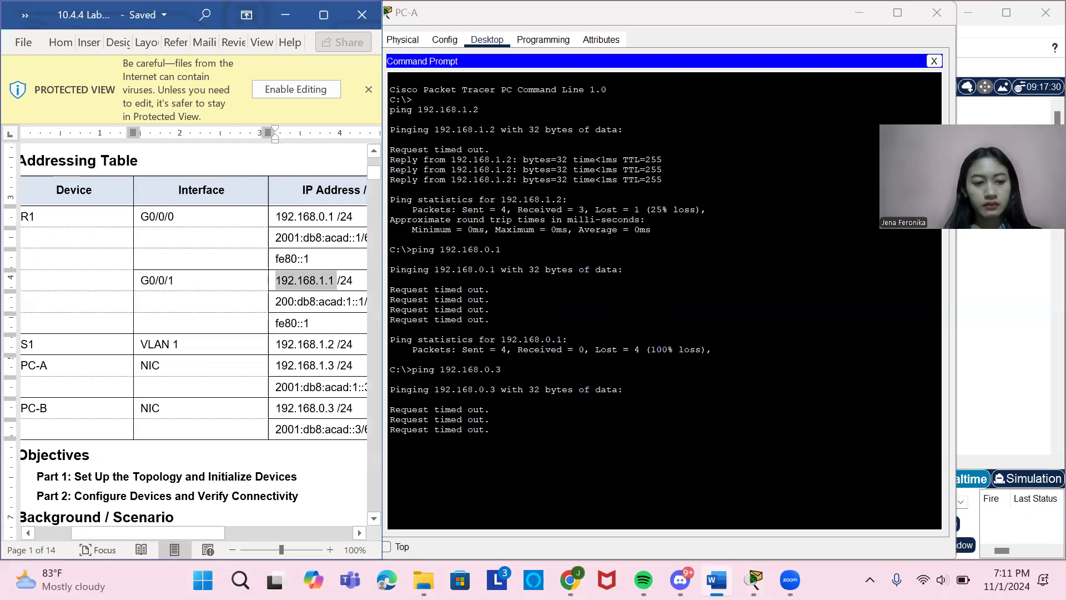
{"action": "left_click", "coordinate": [280, 301]}
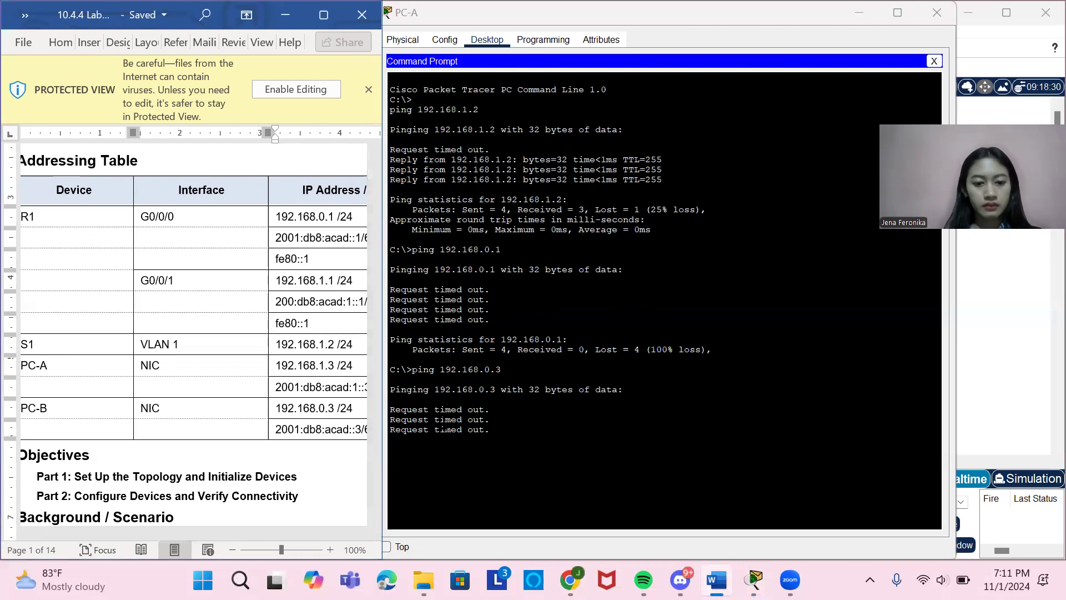
{"action": "left_click", "coordinate": [444, 490]}
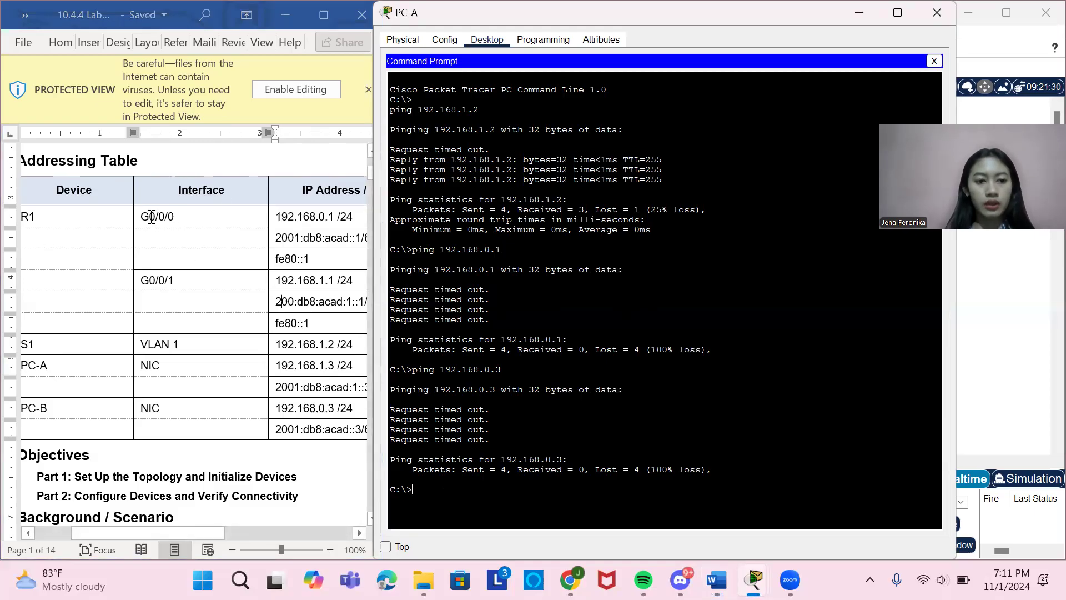
{"action": "type", "text": "ping"}
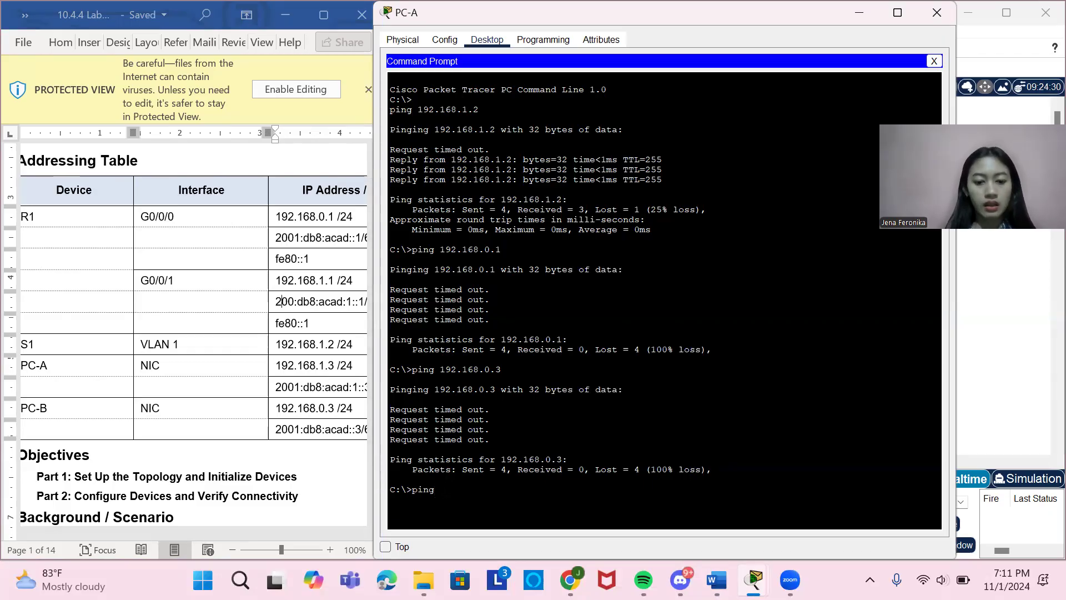
{"action": "right_click", "coordinate": [448, 492]}
{"action": "left_click", "coordinate": [480, 515]}
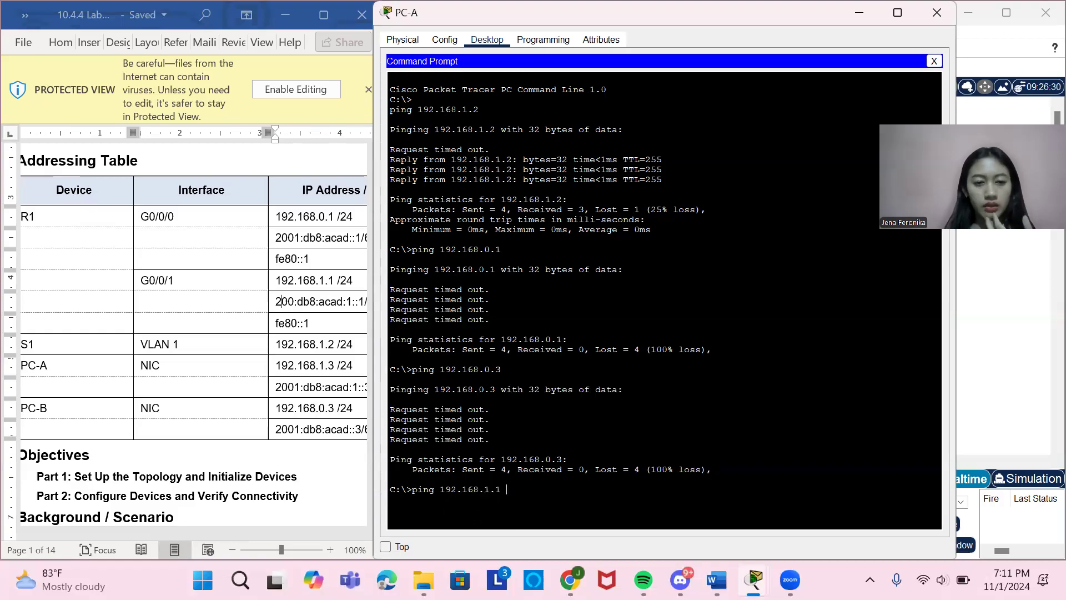
{"action": "key", "text": "Return"}
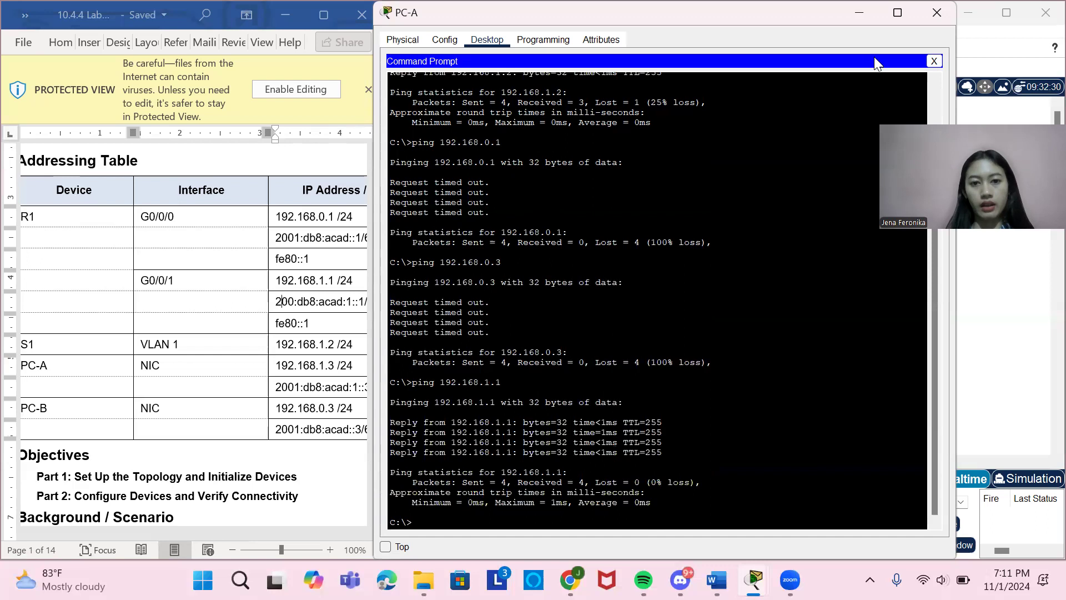
Close PC-A's device window and open the Command Prompt on PC-B.
{"action": "left_click", "coordinate": [935, 13]}
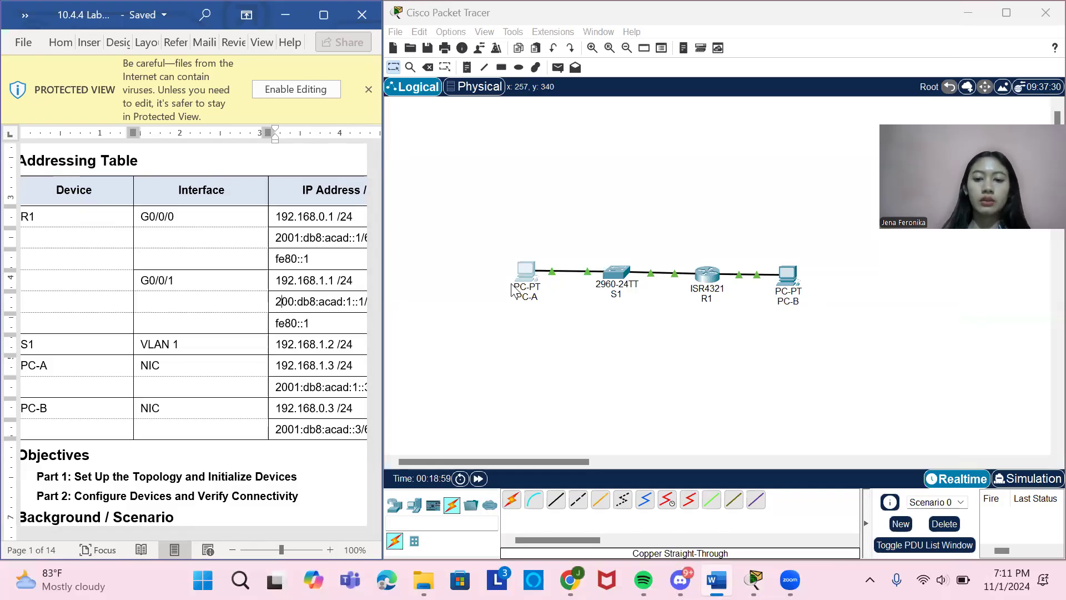
{"action": "left_click", "coordinate": [786, 286]}
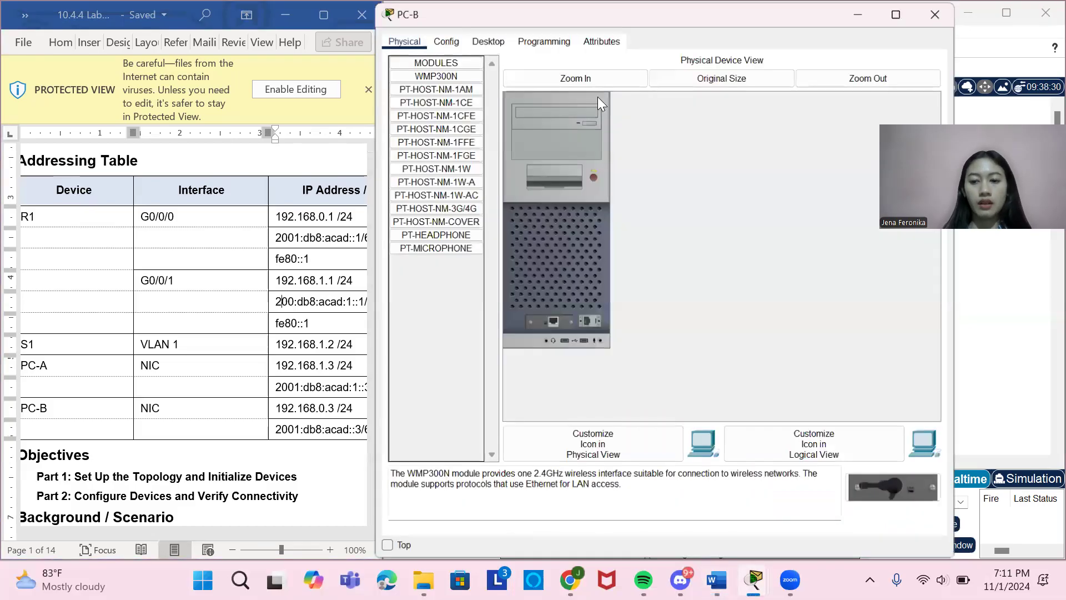
{"action": "left_click", "coordinate": [477, 42]}
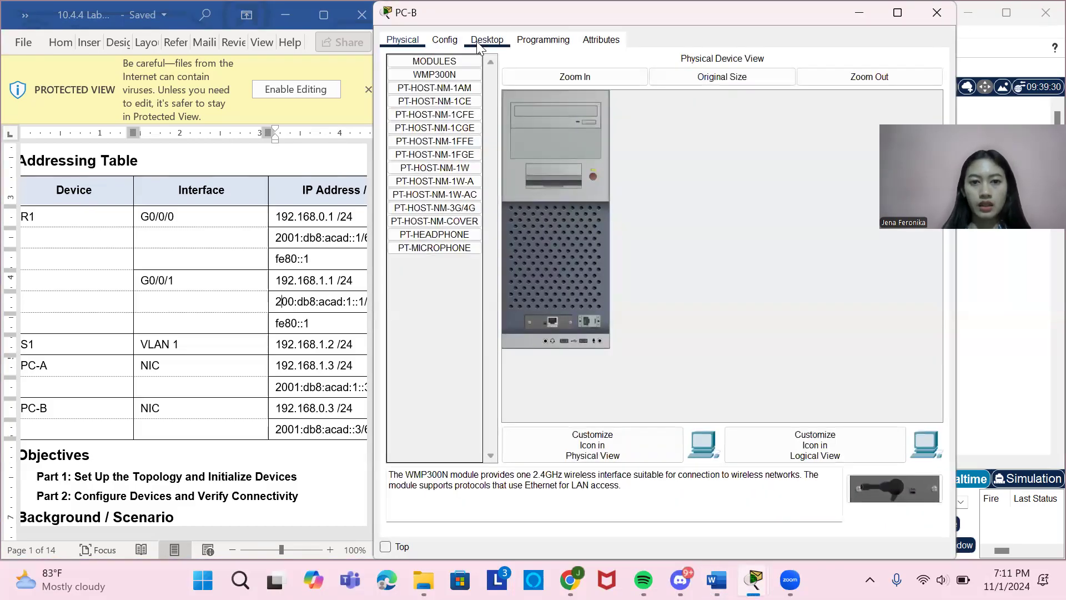
{"action": "left_click", "coordinate": [756, 71]}
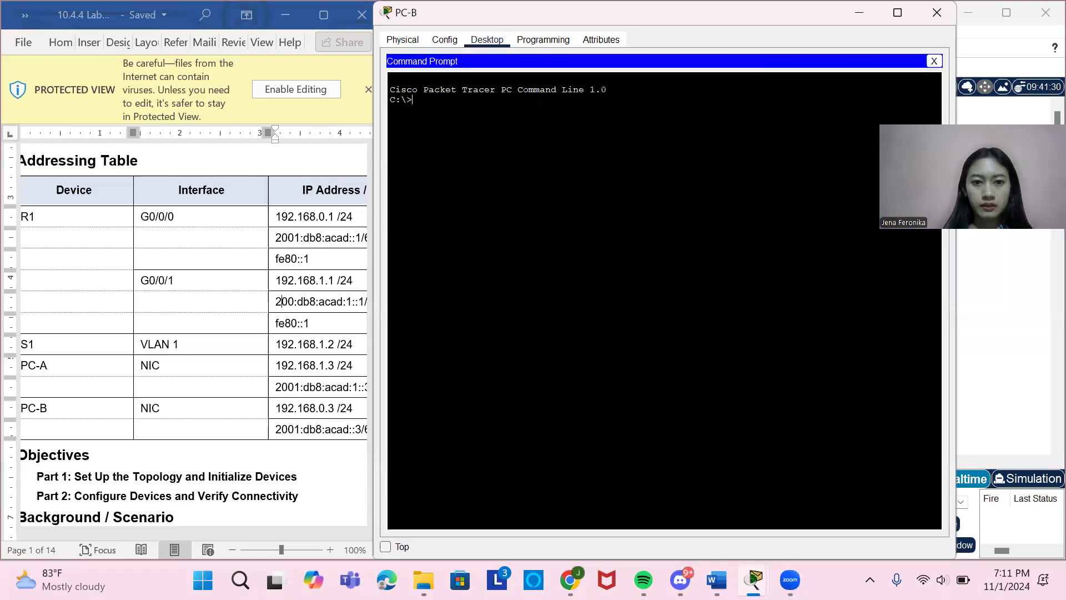
Ping PC-A from PC-B, copying the address 192.168.1.3 from the Addressing Table.
{"action": "type", "text": "ping"}
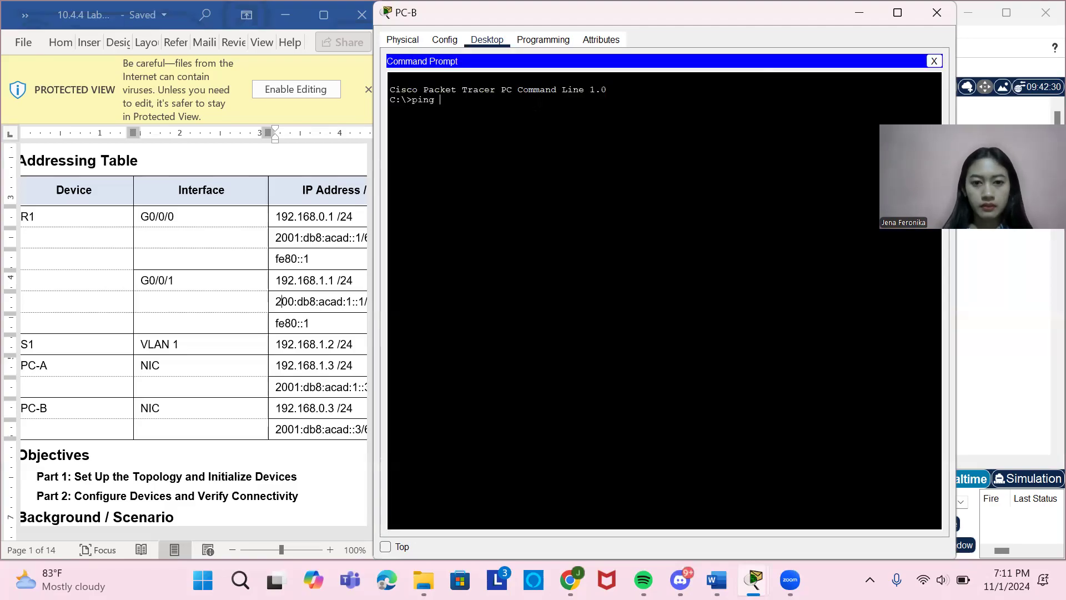
{"action": "left_click_drag", "start_coordinate": [276, 366], "coordinate": [337, 372]}
{"action": "key", "text": "ctrl+c"}
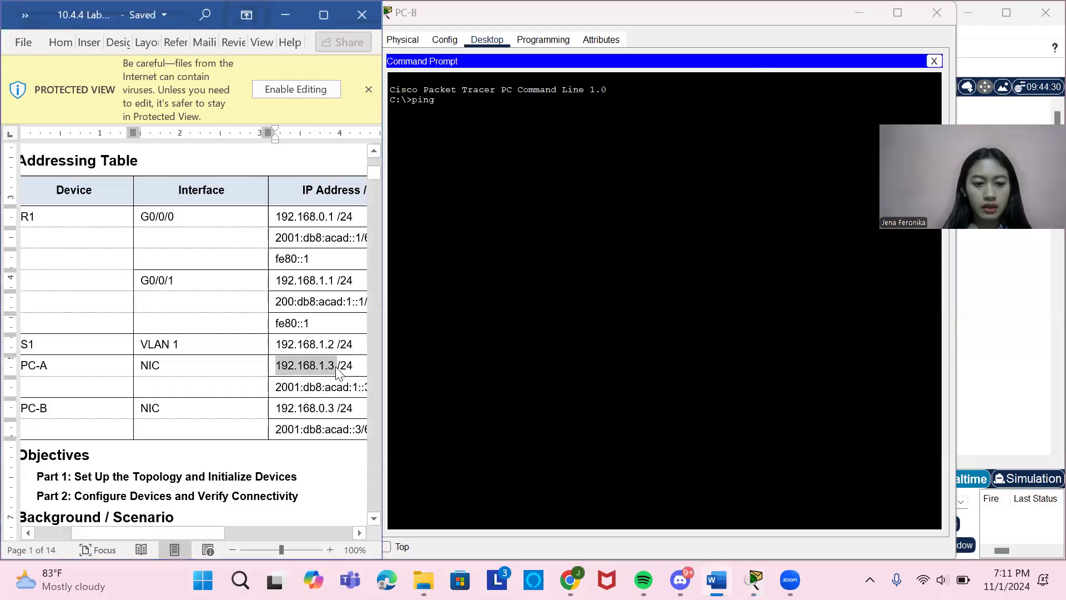
{"action": "key", "text": "alt+Tab"}
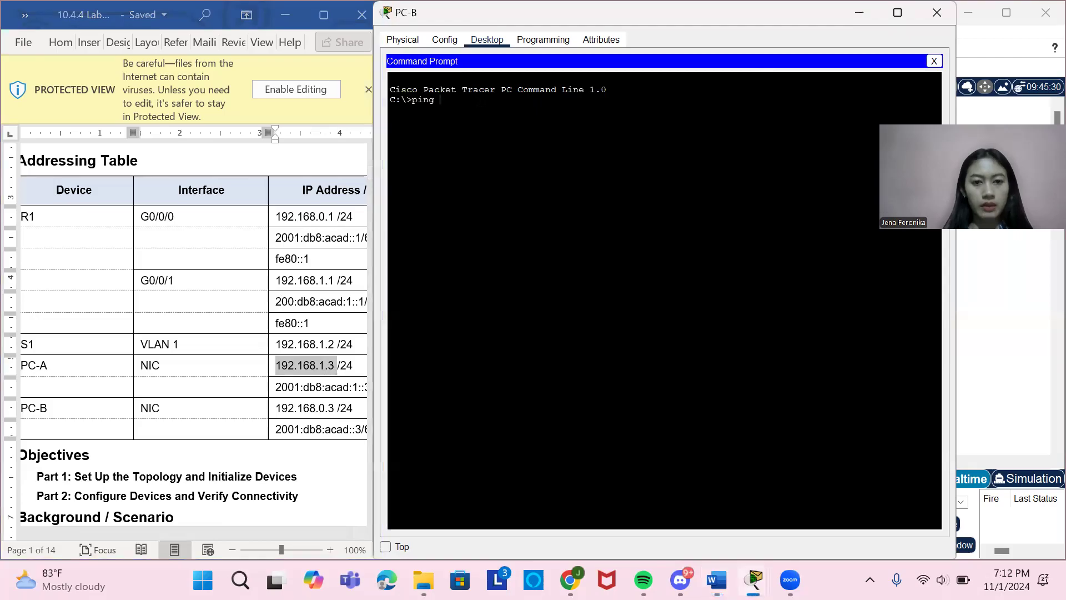
{"action": "right_click", "coordinate": [489, 107]}
{"action": "left_click", "coordinate": [501, 122]}
{"action": "key", "text": "Return"}
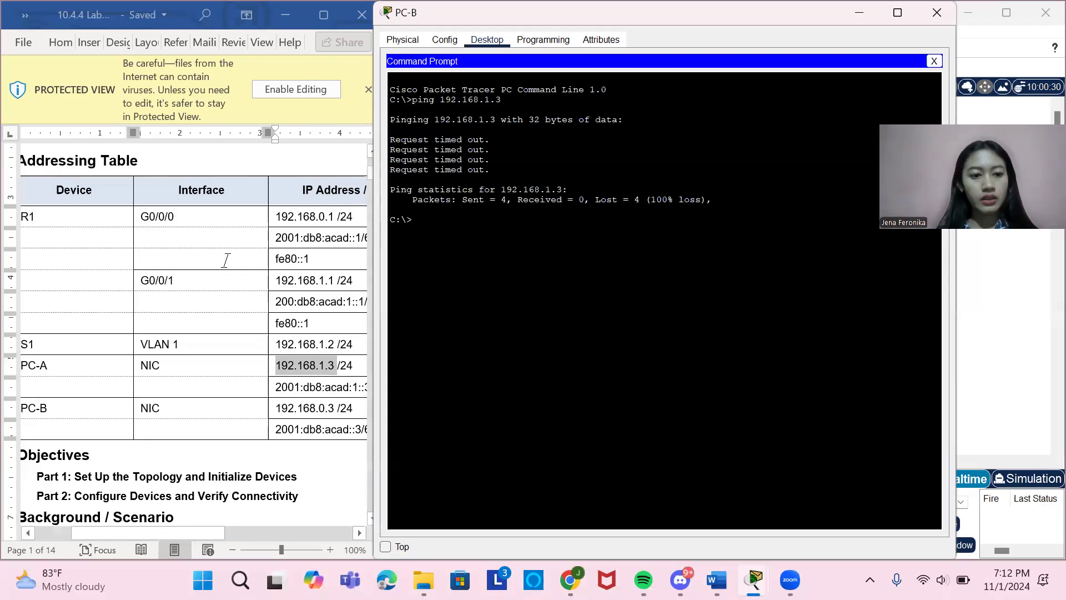
Try to ping R1 from PC-B using the interface name G0/0/0 copied from the Addressing Table.
{"action": "type", "text": "ping"}
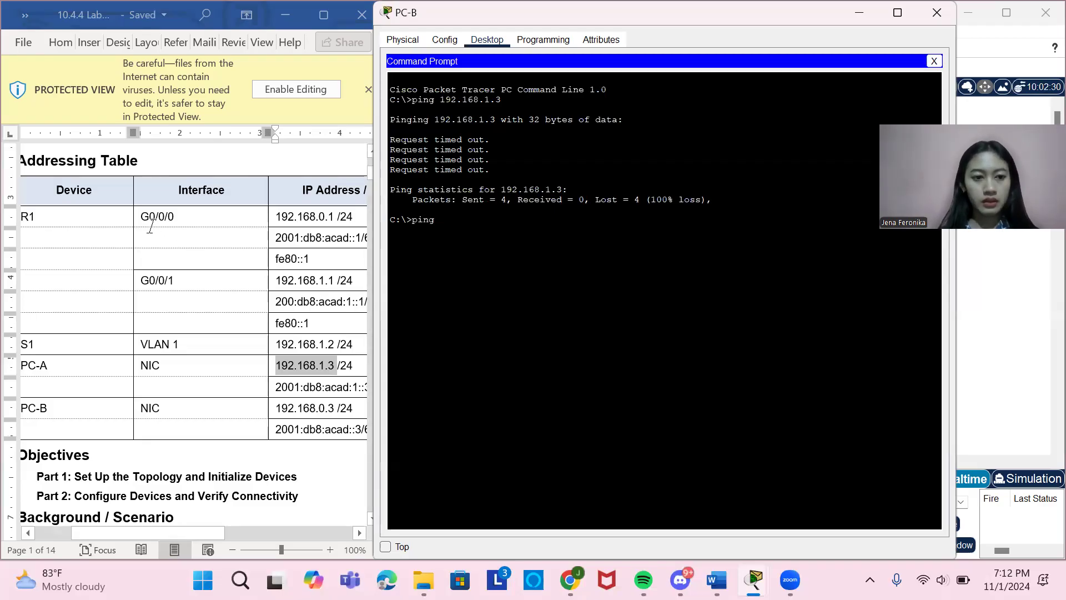
{"action": "left_click_drag", "start_coordinate": [141, 216], "coordinate": [176, 215]}
{"action": "key", "text": "ctrl+c"}
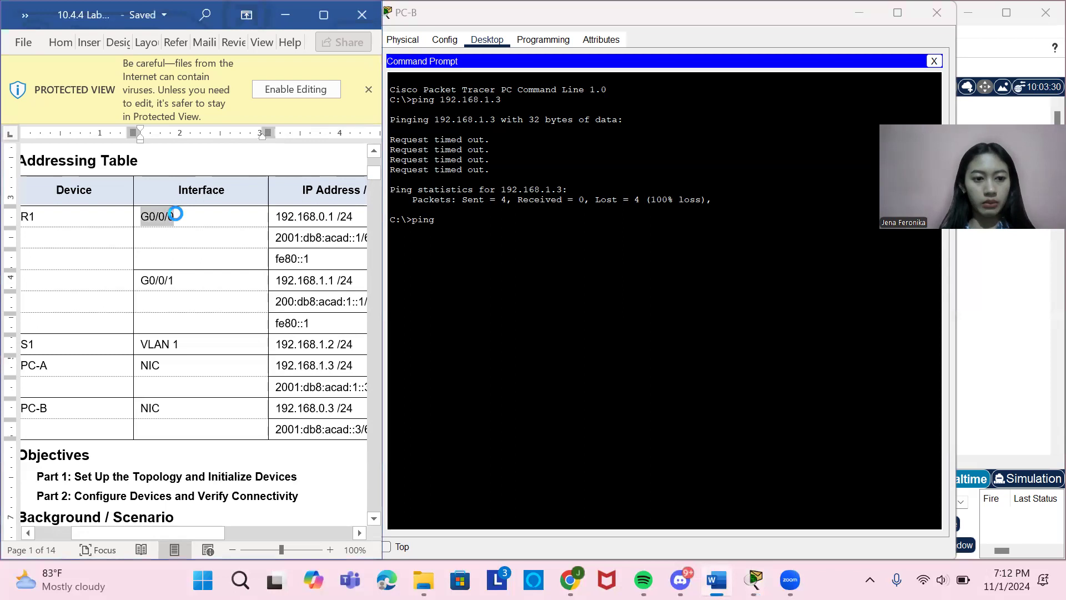
{"action": "left_click", "coordinate": [462, 225]}
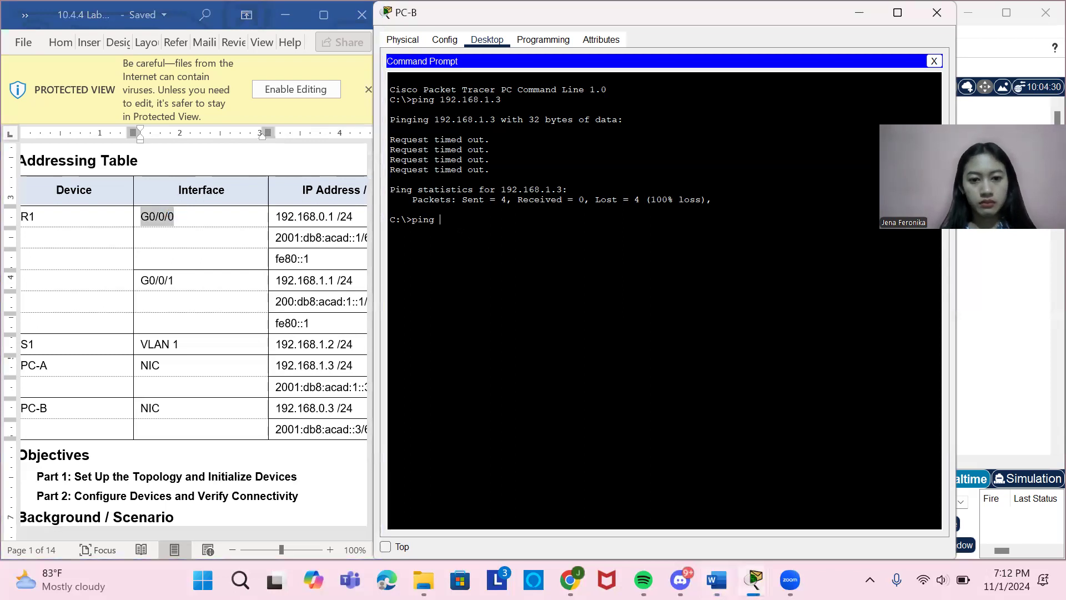
{"action": "right_click", "coordinate": [461, 224]}
{"action": "left_click", "coordinate": [496, 252]}
{"action": "key", "text": "Return"}
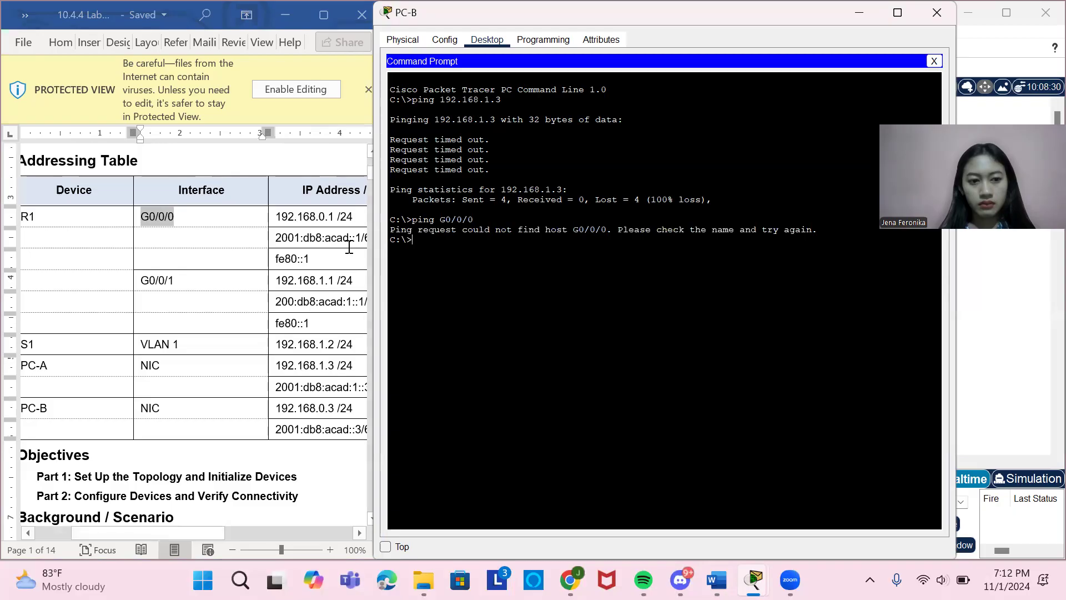
Ping R1's G0/0/0 interface from PC-B, copying the address 192.168.0.1 from the Addressing Table.
{"action": "type", "text": "ping"}
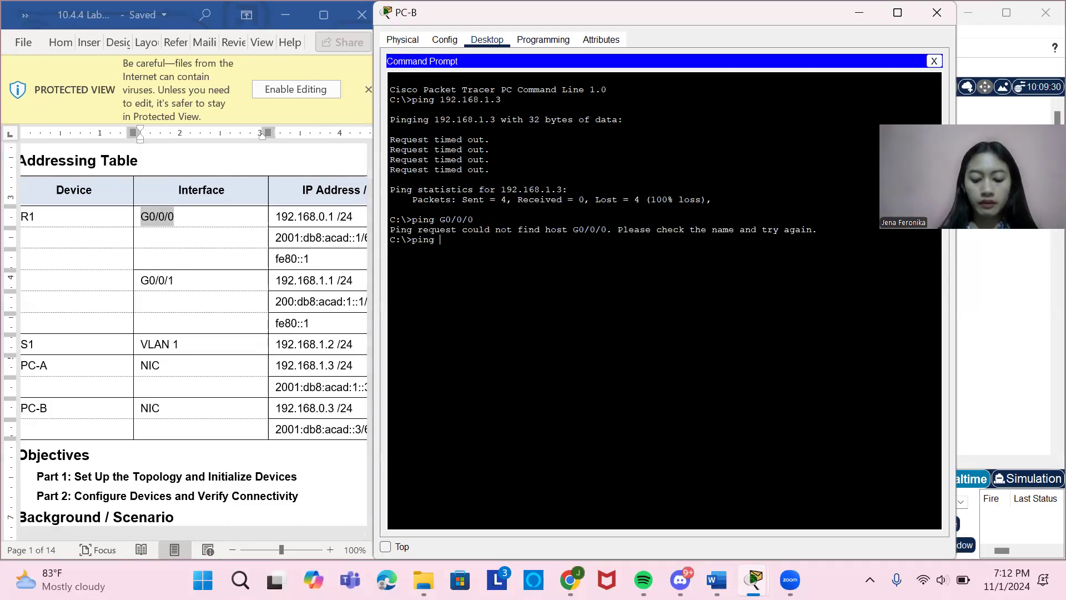
{"action": "left_click", "coordinate": [297, 258]}
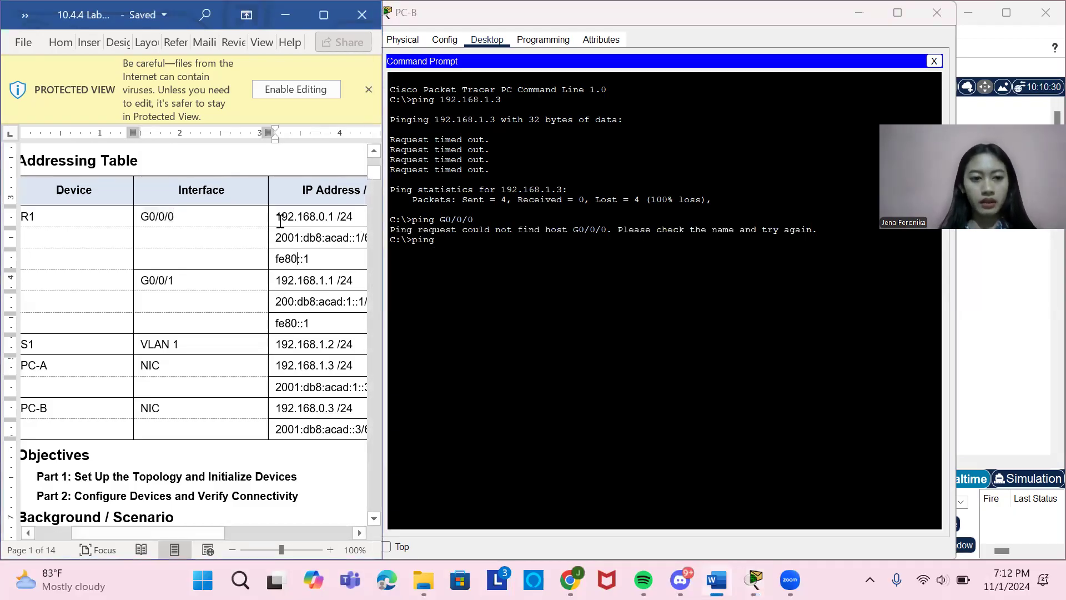
{"action": "left_click_drag", "start_coordinate": [276, 217], "coordinate": [333, 219]}
{"action": "key", "text": "ctrl+c"}
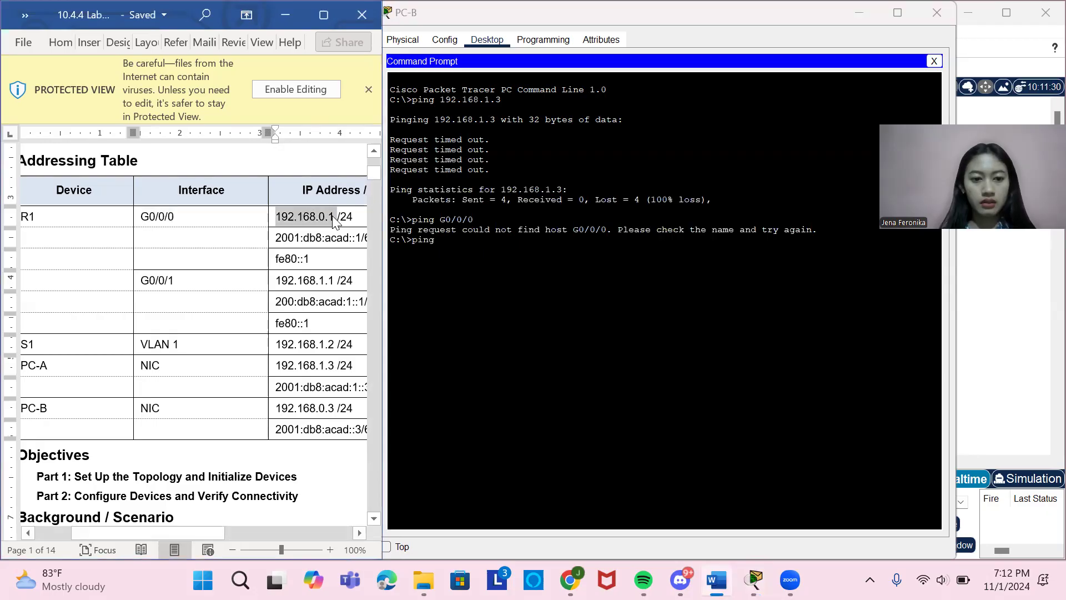
{"action": "left_click", "coordinate": [462, 245]}
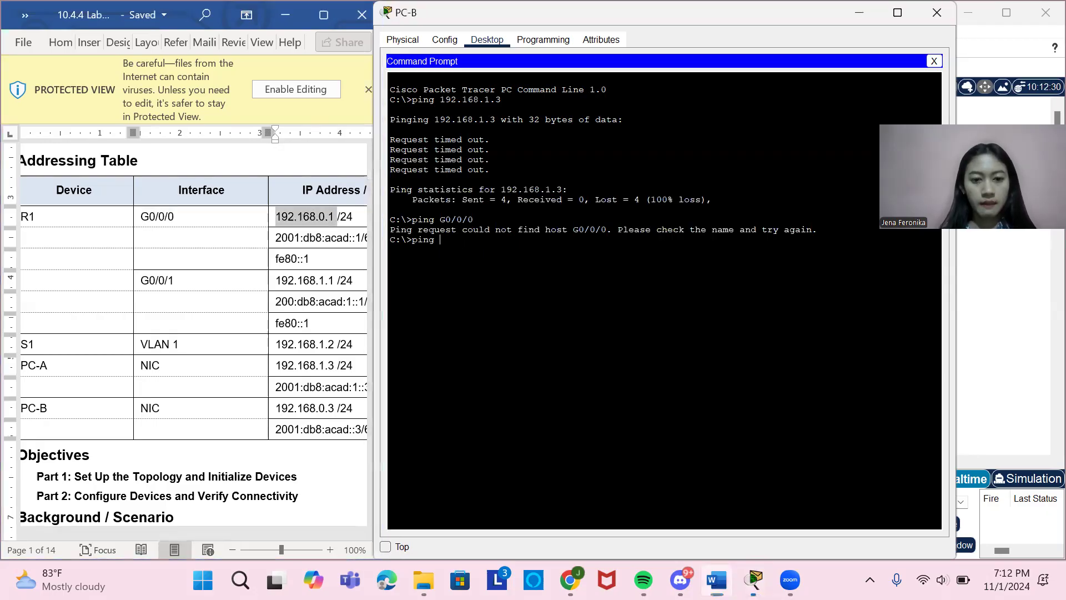
{"action": "right_click", "coordinate": [461, 240]}
{"action": "left_click", "coordinate": [485, 269]}
{"action": "key", "text": "Return"}
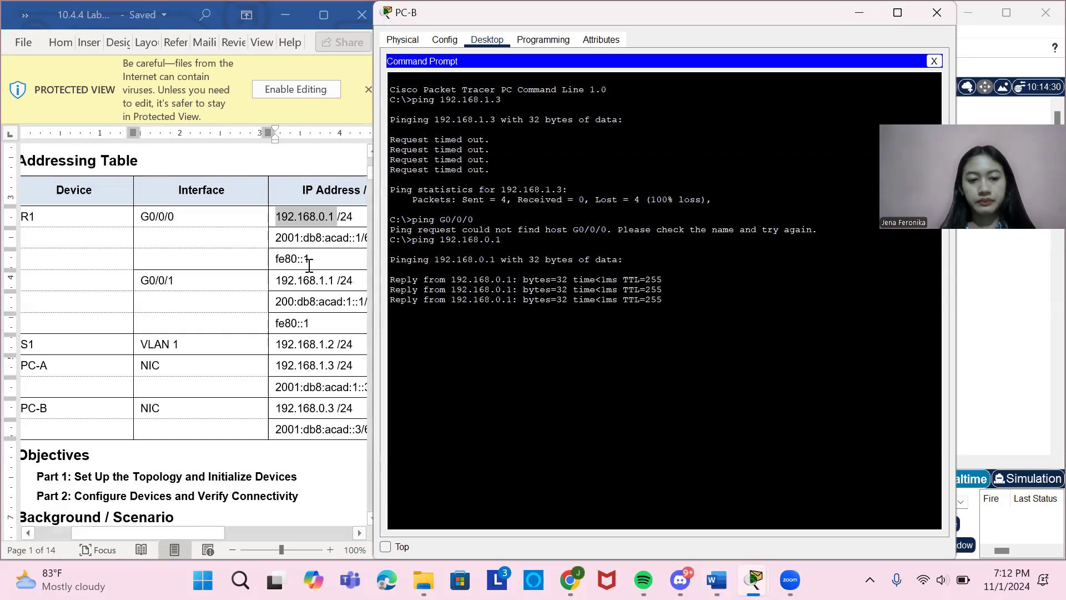
Ping R1's G0/0/1 interface from PC-B, copying the address 192.168.1.1 from the Addressing Table.
{"action": "left_click_drag", "start_coordinate": [276, 280], "coordinate": [333, 281]}
{"action": "key", "text": "ctrl+c"}
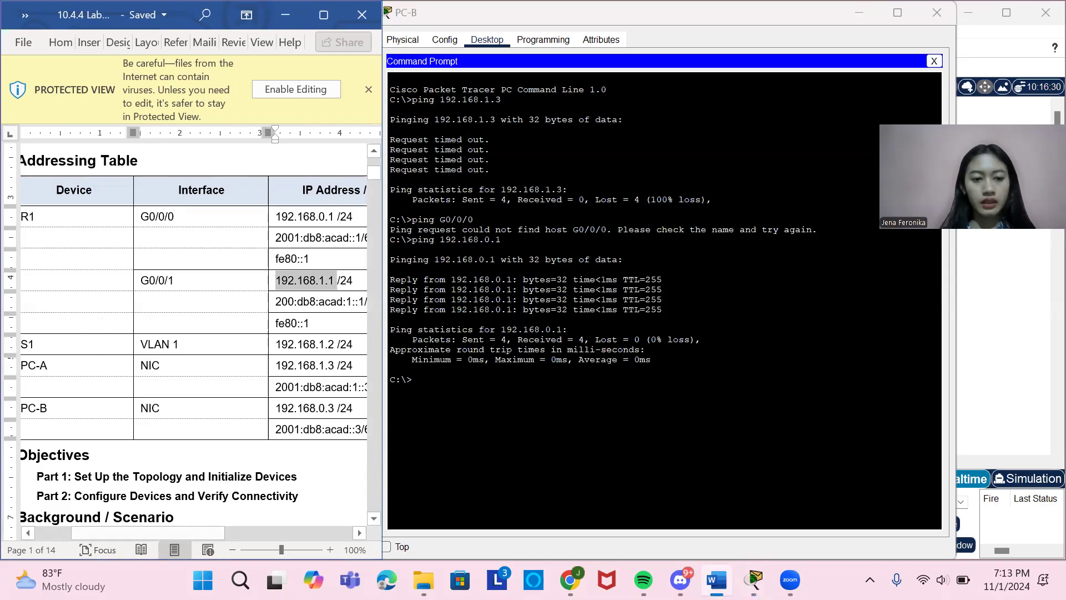
{"action": "key", "text": "alt+Tab"}
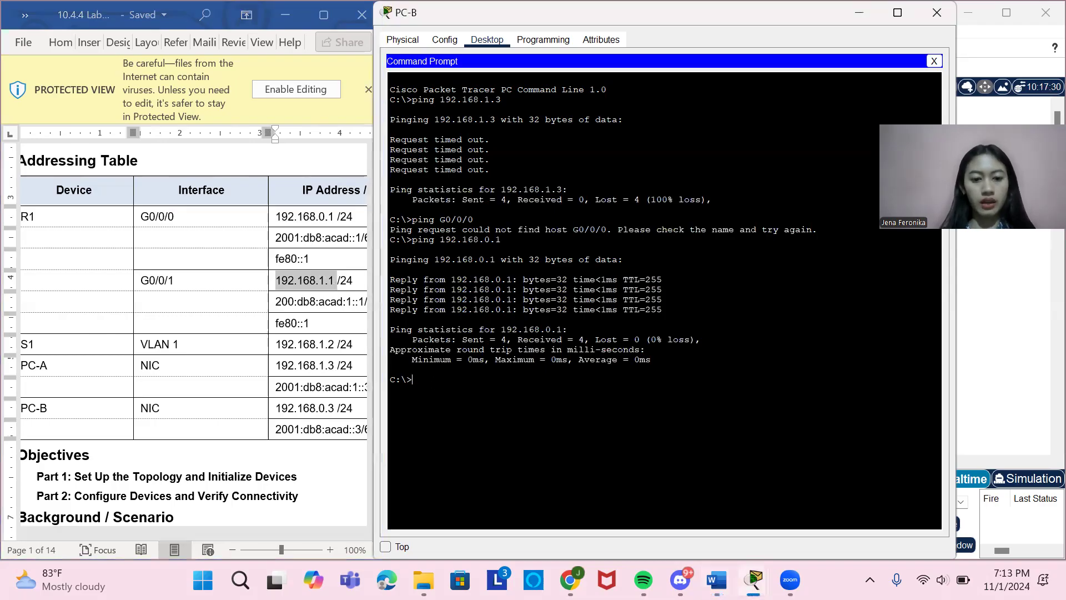
{"action": "type", "text": "ping"}
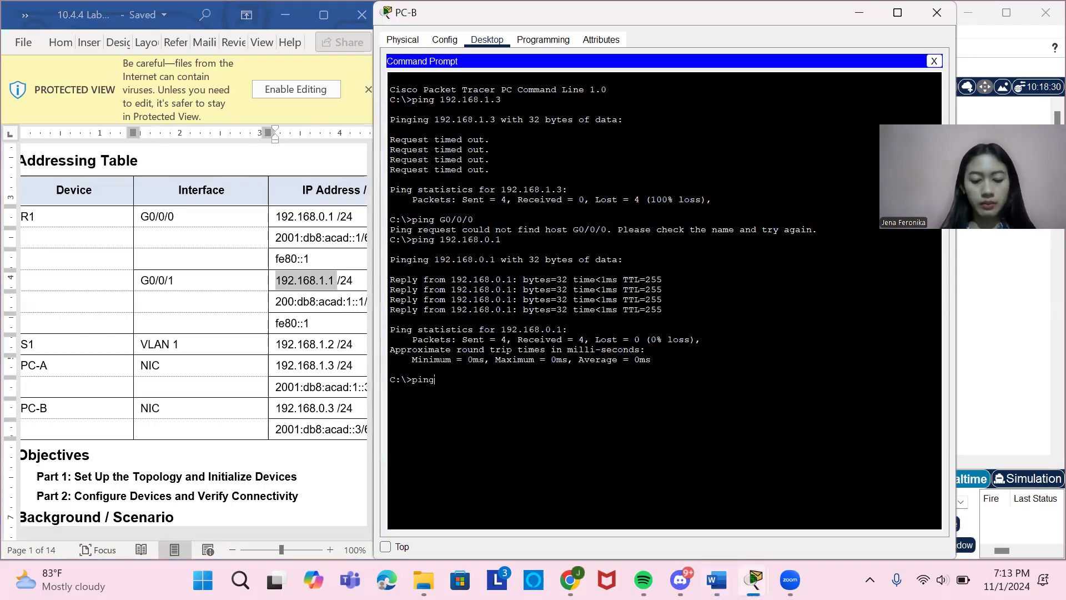
{"action": "right_click", "coordinate": [433, 384]}
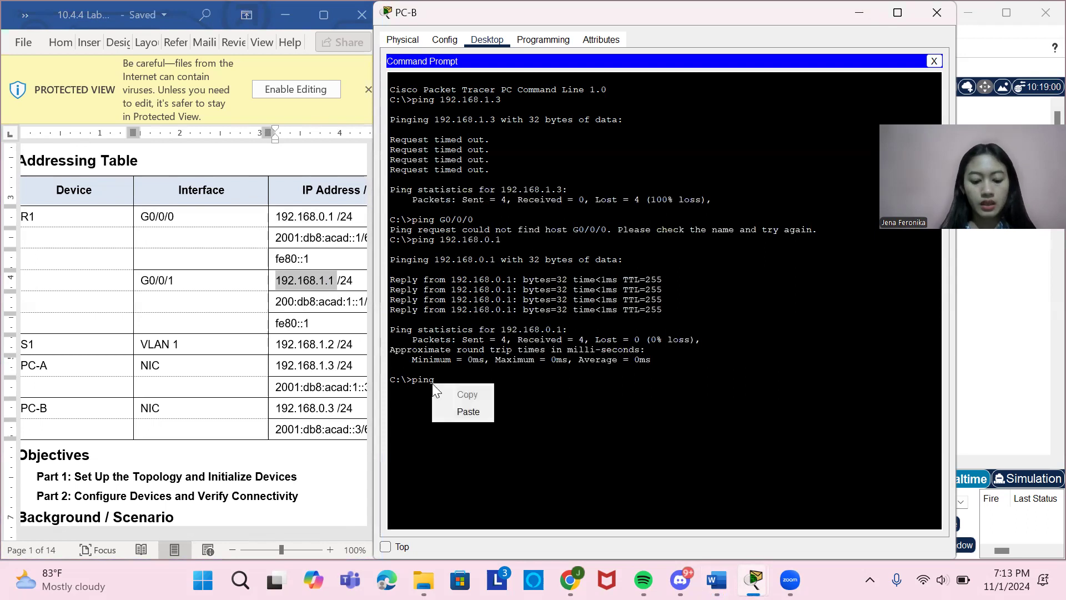
{"action": "left_click", "coordinate": [466, 411]}
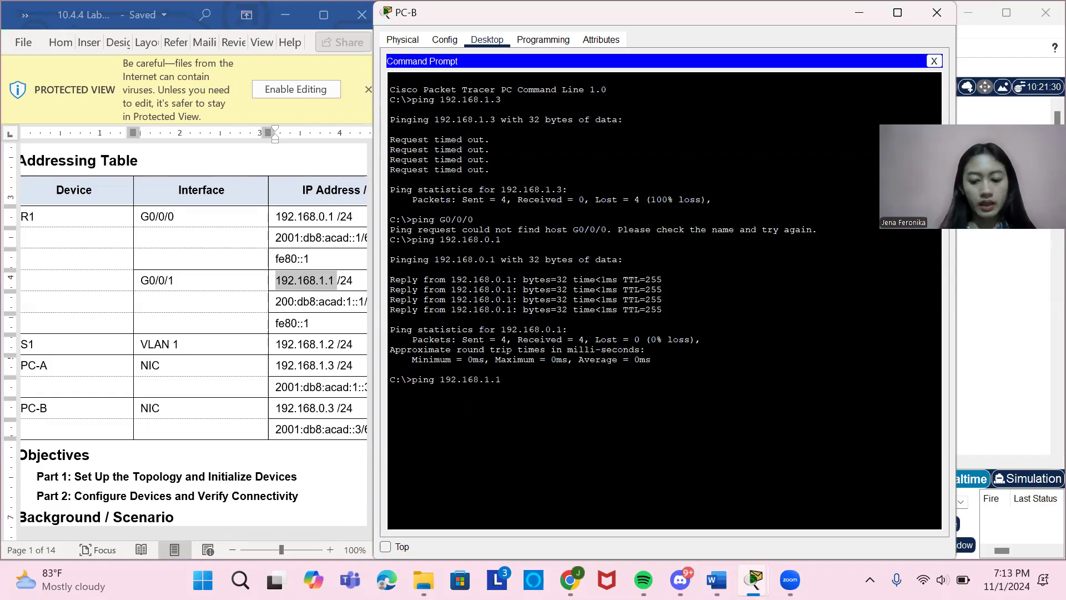
{"action": "key", "text": "Return"}
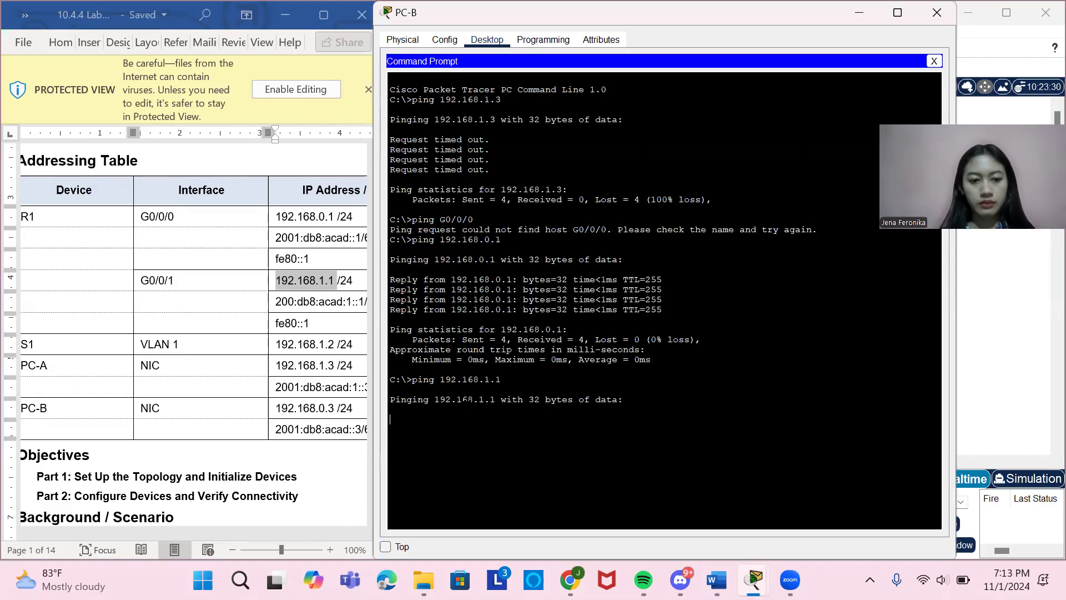
Ping S1's VLAN 1 interface from PC-B, copying the address 192.168.1.2 from the Addressing Table, and close the PC-B window.
{"action": "left_click_drag", "start_coordinate": [276, 343], "coordinate": [336, 351]}
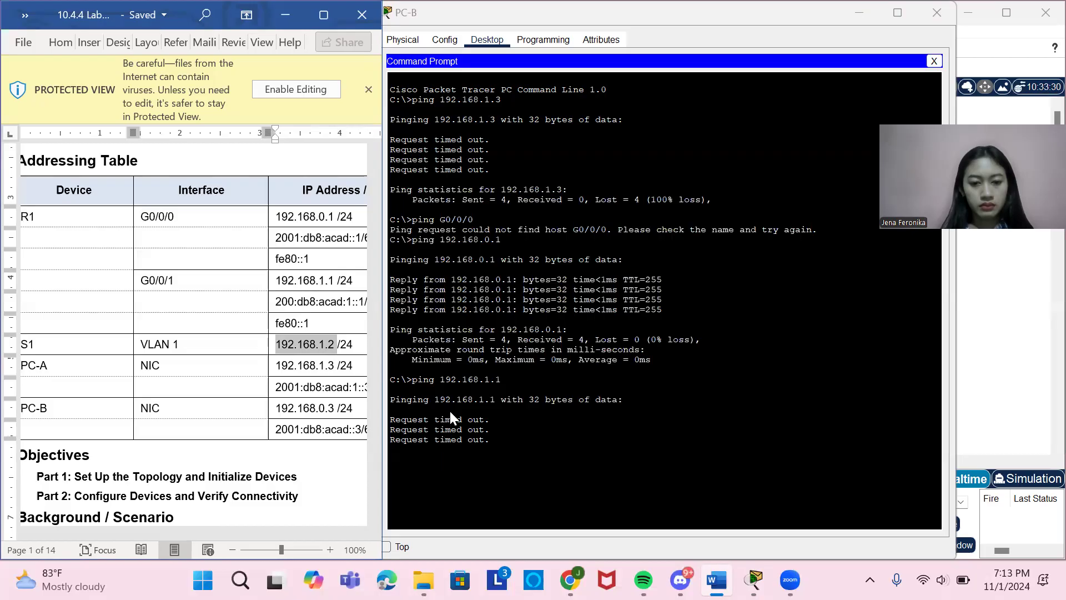
{"action": "left_click", "coordinate": [420, 494]}
{"action": "type", "text": "ping"}
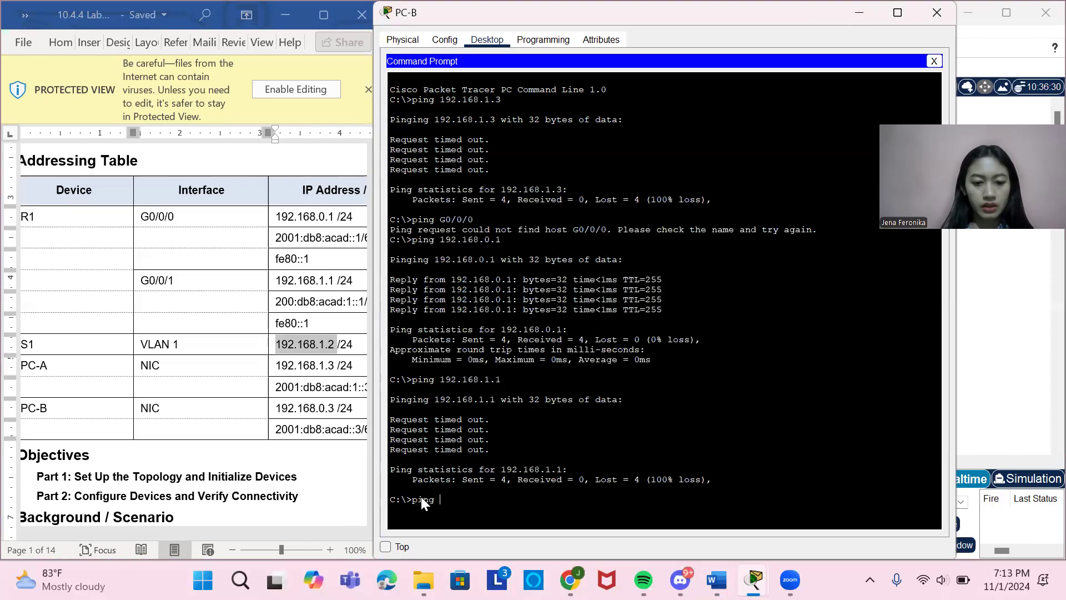
{"action": "right_click", "coordinate": [437, 498]}
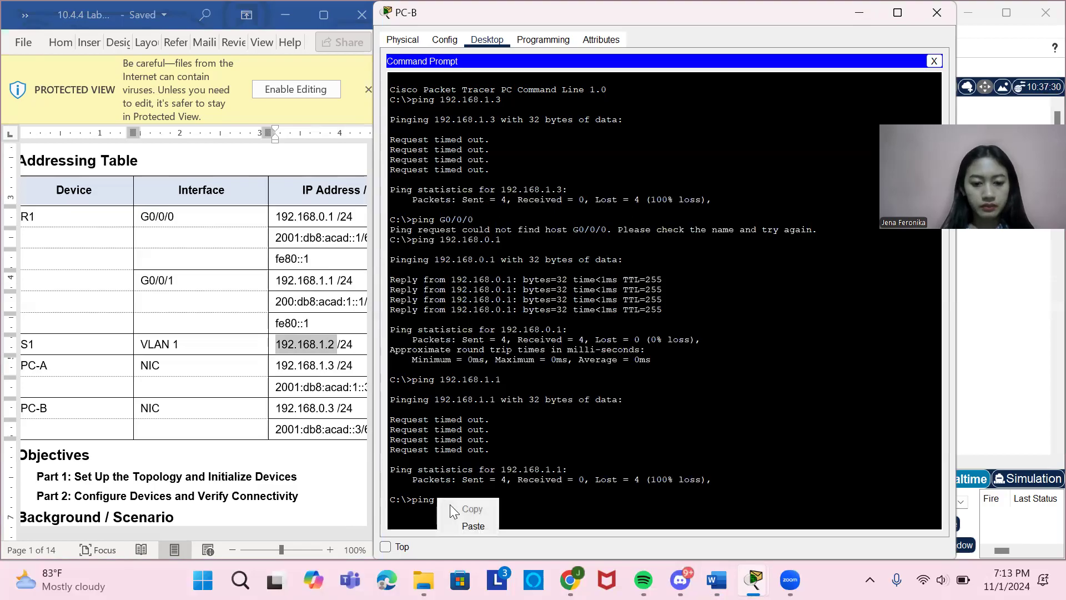
{"action": "left_click", "coordinate": [472, 525]}
{"action": "key", "text": "Return"}
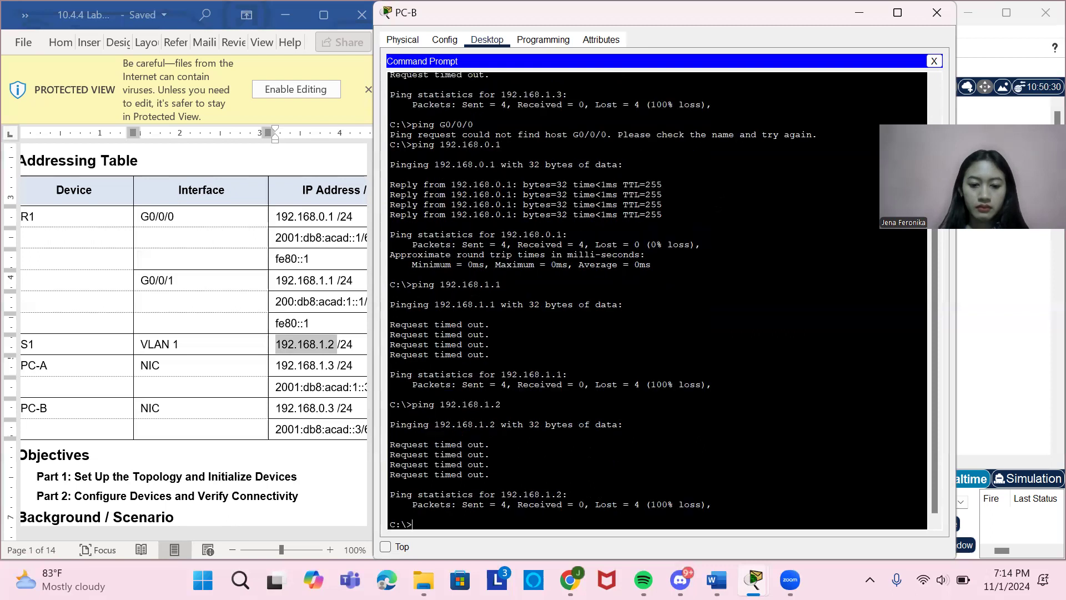
{"action": "left_click", "coordinate": [938, 12]}
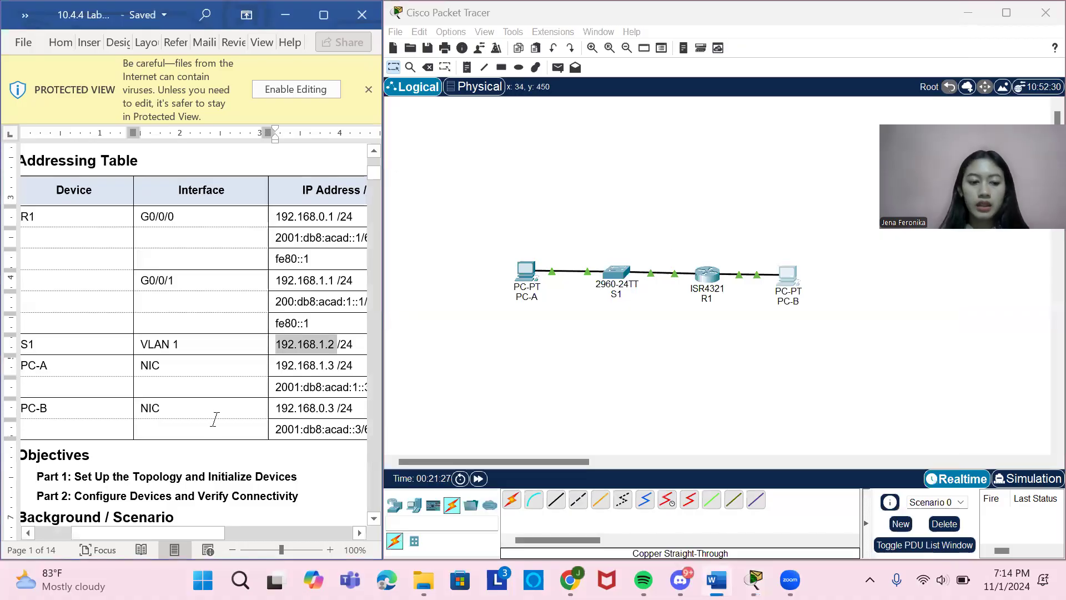
Review the lab document's switch configuration and end-to-end connectivity instructions, then return to the Addressing Table.
{"action": "scroll", "coordinate": [142, 357], "scroll_direction": "down", "scroll_amount": 2, "text": "ctrl"}
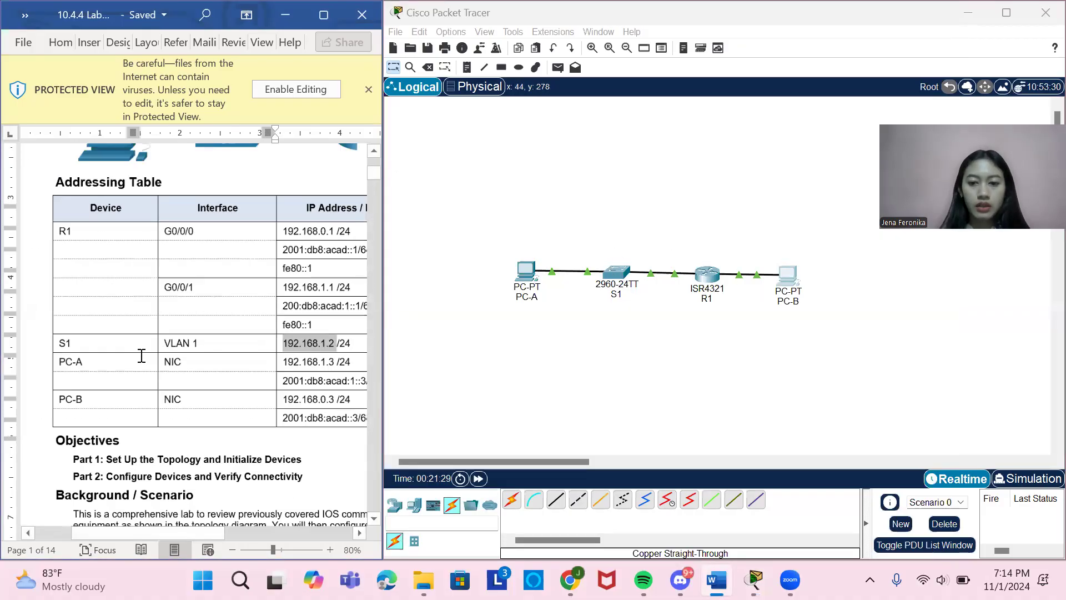
{"action": "scroll", "coordinate": [141, 355], "scroll_direction": "down", "scroll_amount": 5}
{"action": "scroll", "coordinate": [142, 355], "scroll_direction": "down", "scroll_amount": 15}
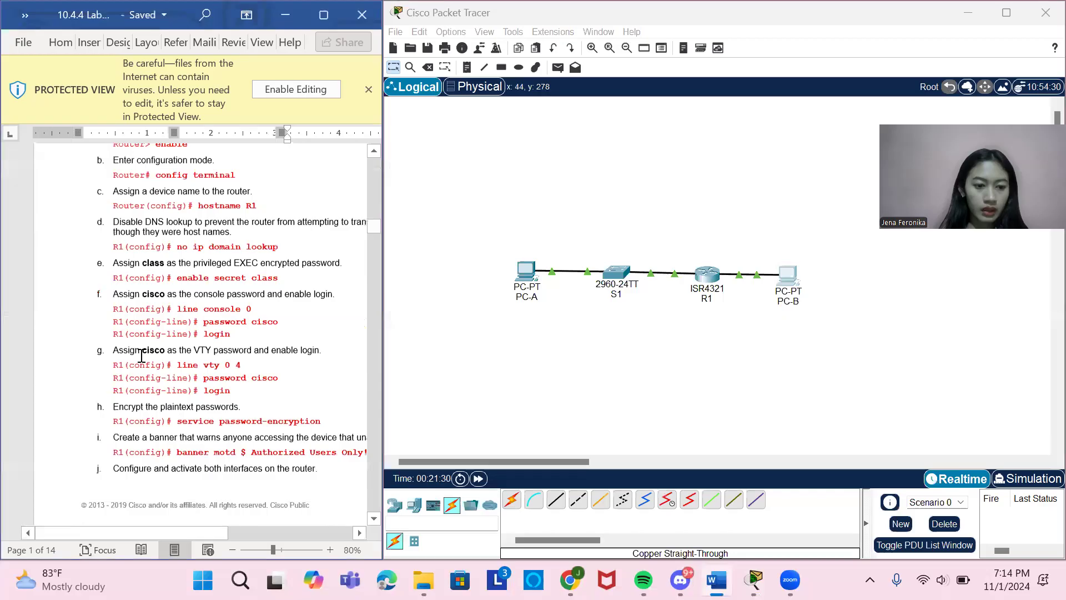
{"action": "scroll", "coordinate": [142, 355], "scroll_direction": "down", "scroll_amount": 15}
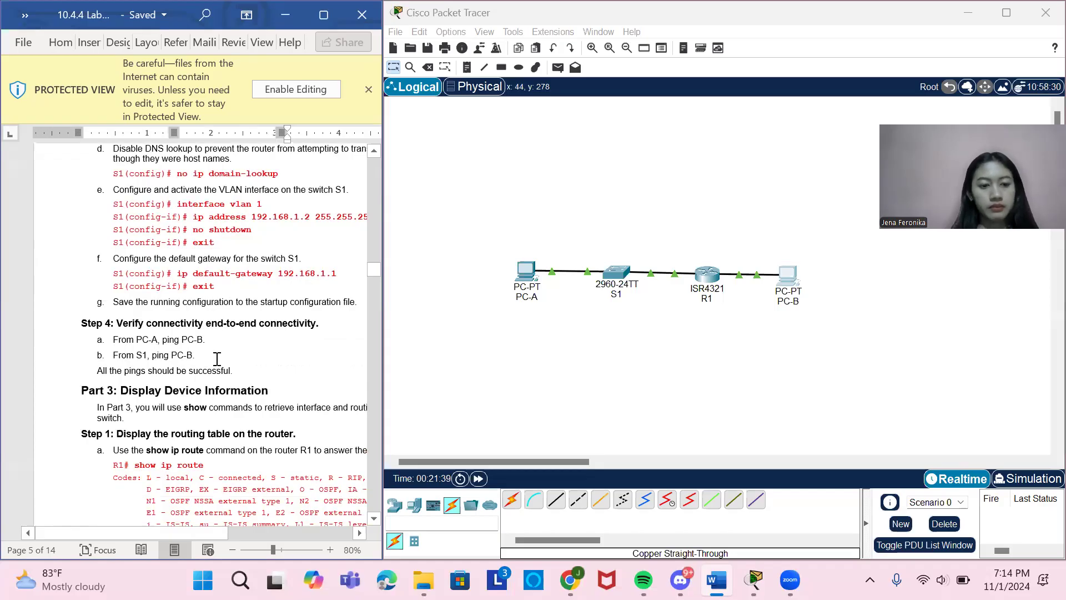
{"action": "scroll", "coordinate": [217, 359], "scroll_direction": "up", "scroll_amount": 2}
{"action": "scroll", "coordinate": [217, 358], "scroll_direction": "up", "scroll_amount": 20}
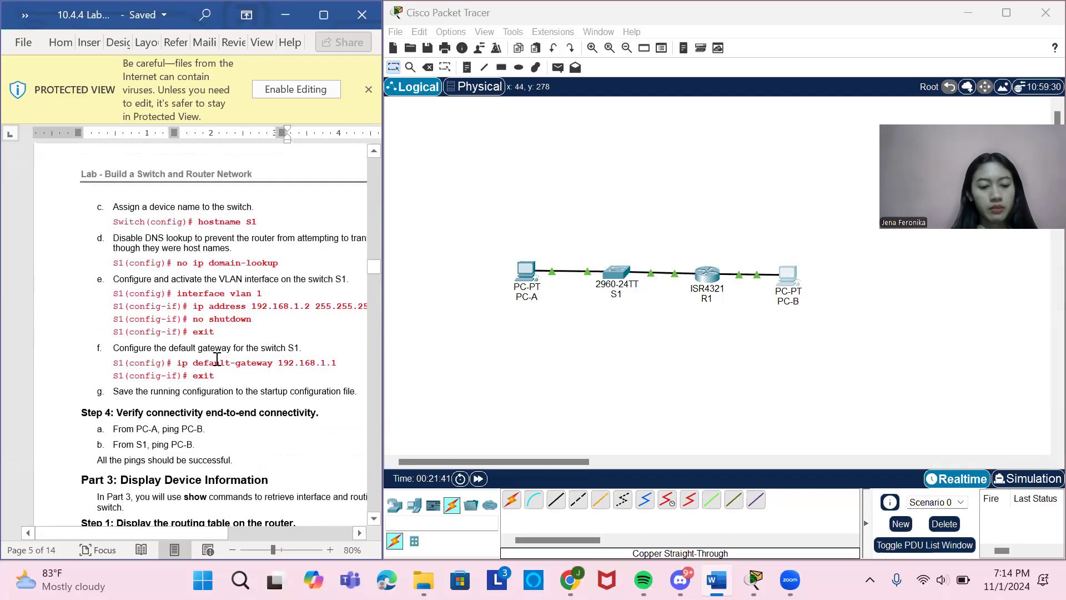
{"action": "scroll", "coordinate": [217, 359], "scroll_direction": "down", "scroll_amount": 3}
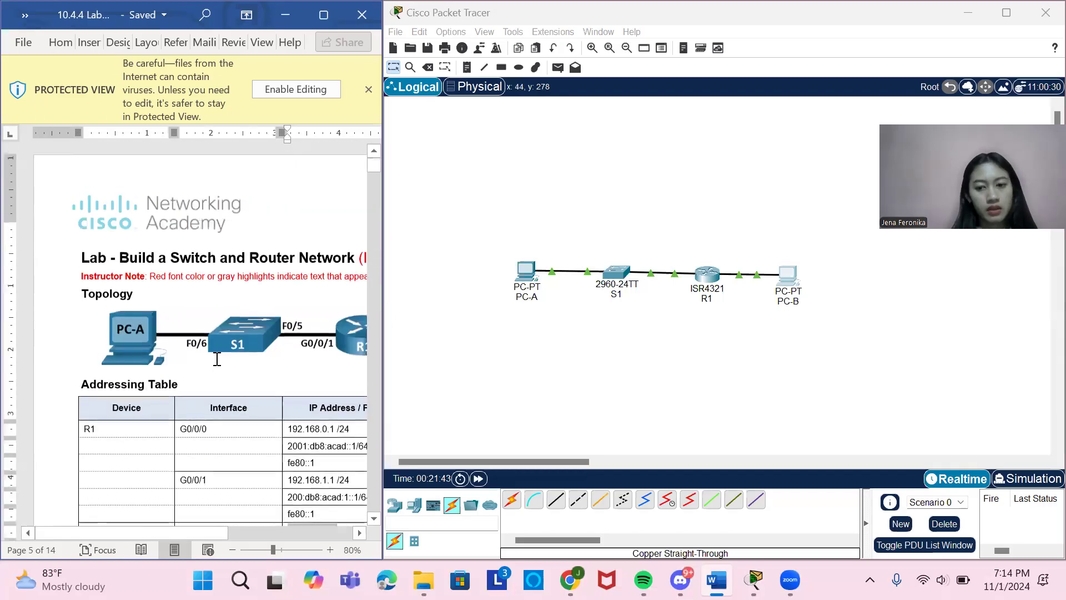
Ping PC-B from the S1 command line, copying the address 192.168.0.3 from the Addressing Table.
{"action": "left_click", "coordinate": [620, 276]}
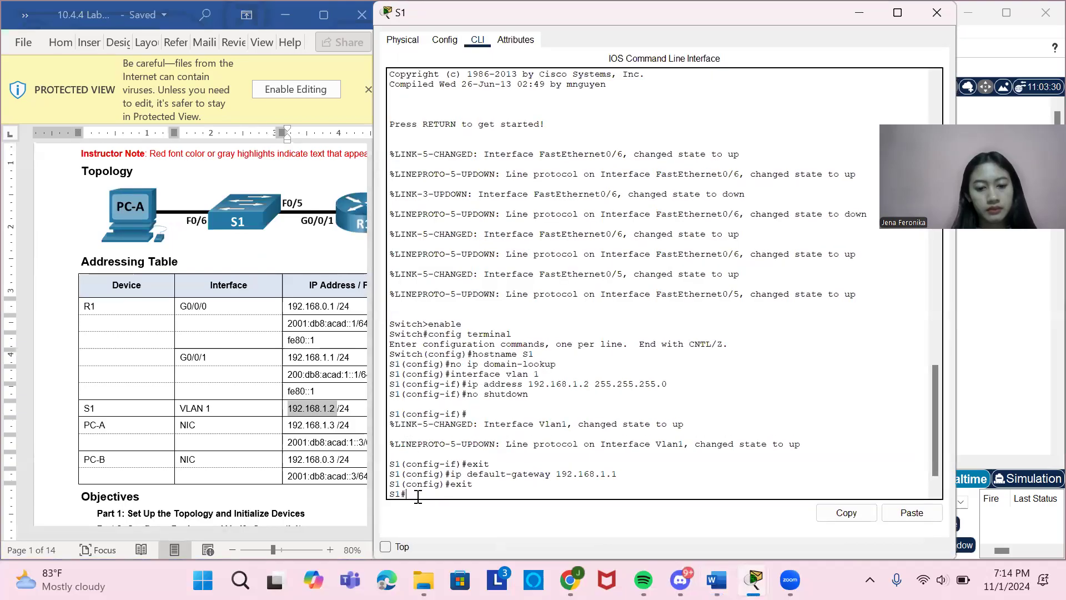
{"action": "scroll", "coordinate": [272, 438], "scroll_direction": "right", "scroll_amount": 2}
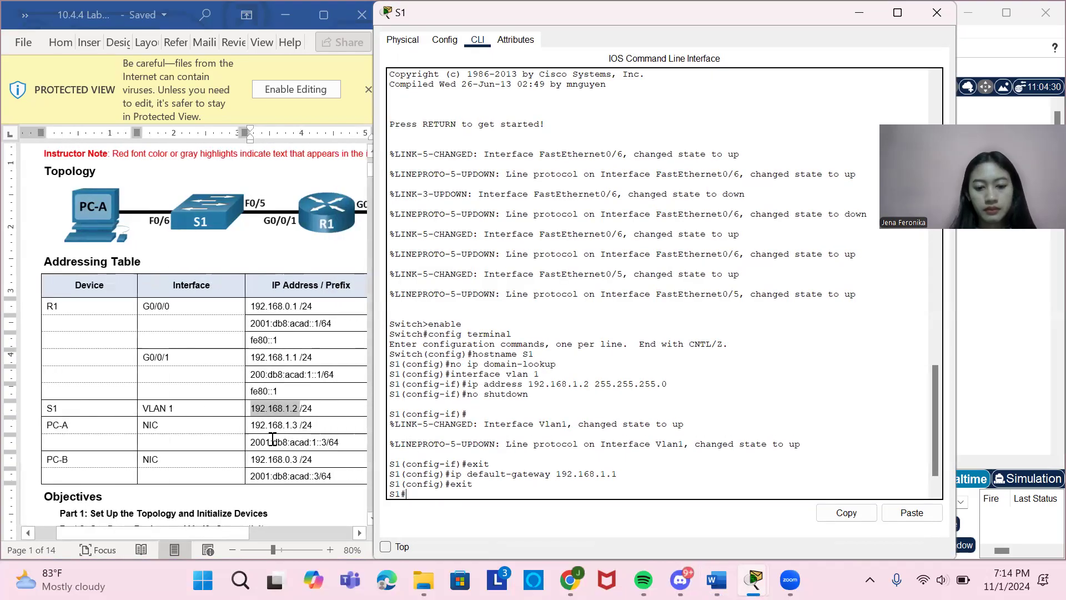
{"action": "type", "text": "ping"}
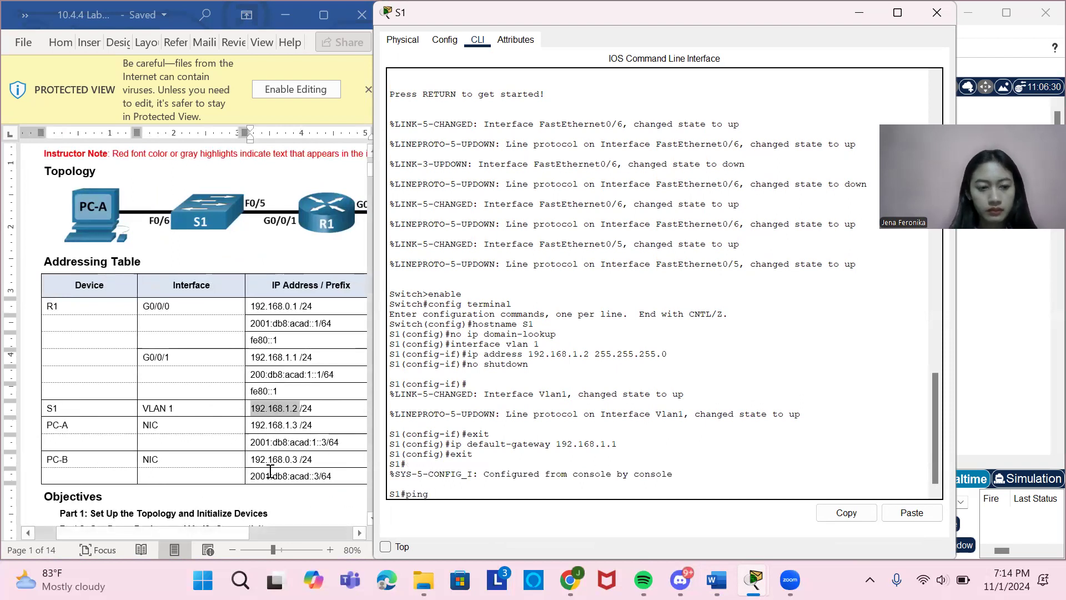
{"action": "left_click_drag", "start_coordinate": [253, 459], "coordinate": [301, 459]}
{"action": "key", "text": "ctrl+c"}
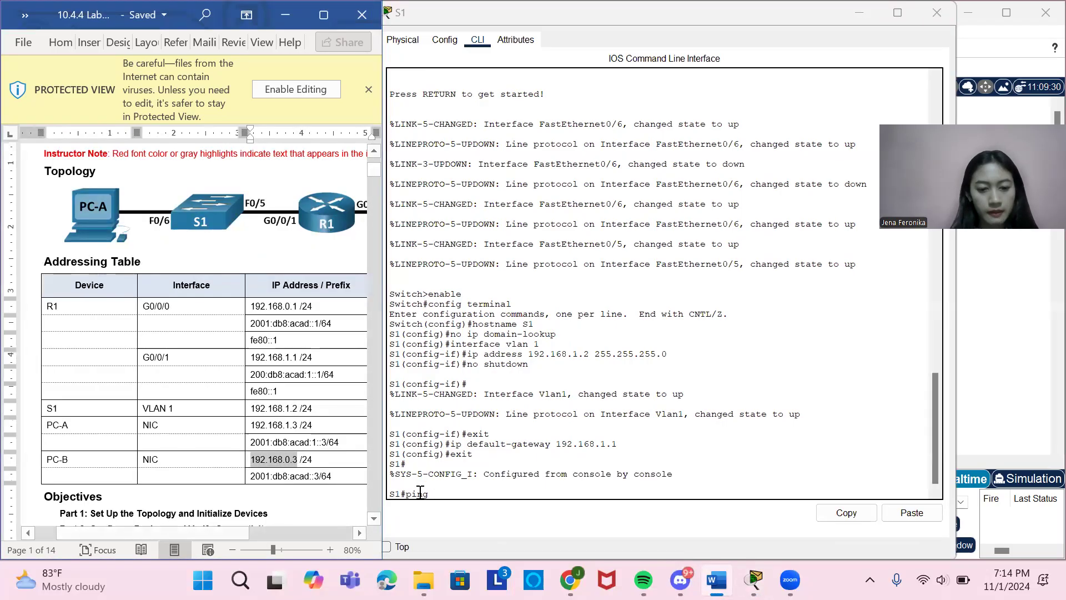
{"action": "left_click", "coordinate": [448, 495]}
{"action": "right_click", "coordinate": [448, 495]}
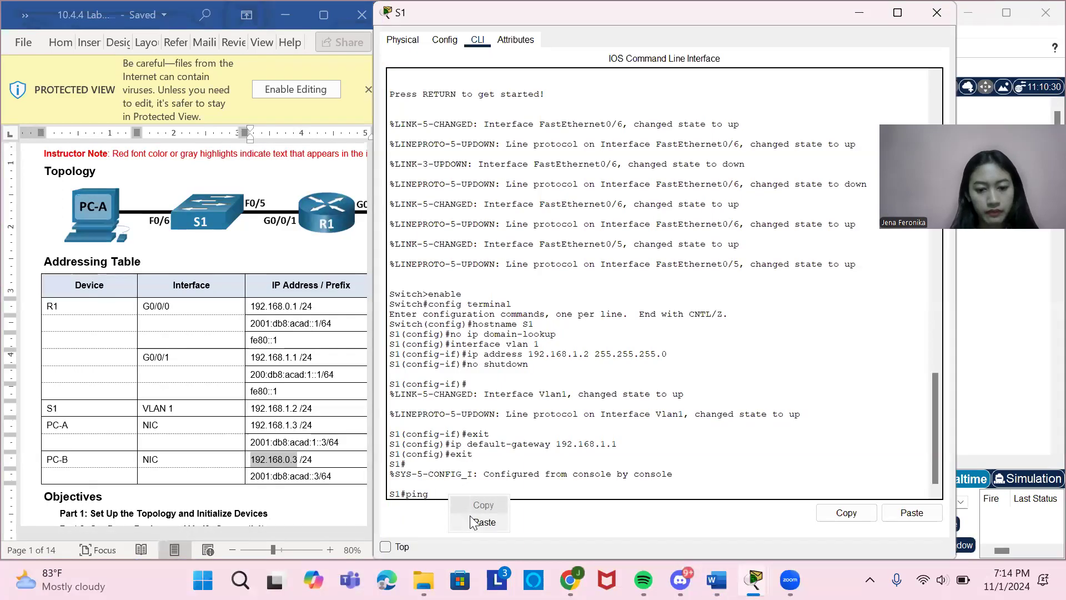
{"action": "left_click", "coordinate": [470, 522]}
{"action": "key", "text": "Return"}
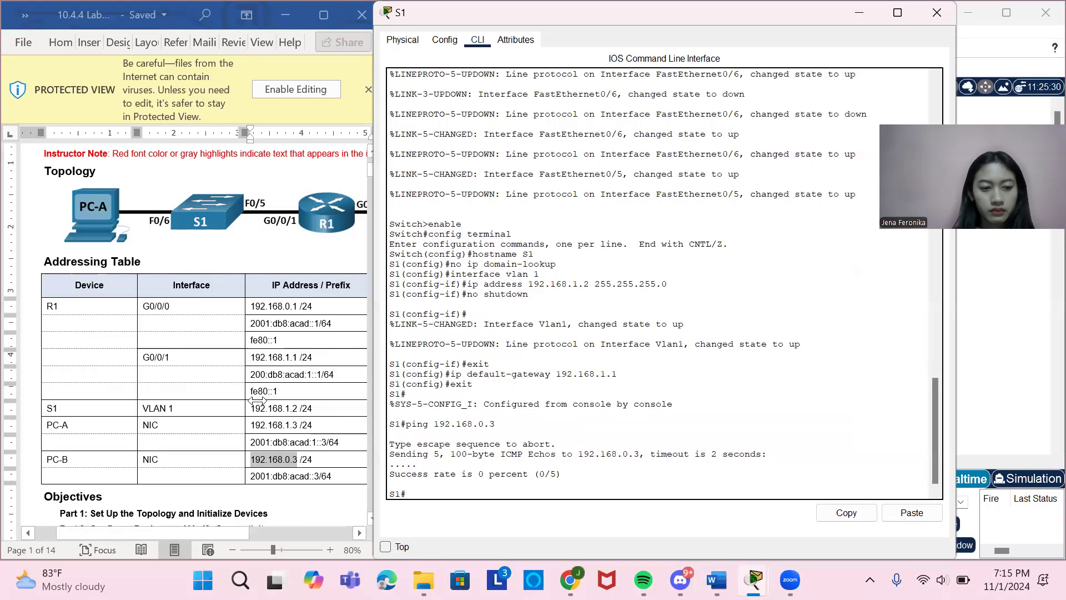
Copy R1's G0/0/0 address 192.168.0.1 from the Addressing Table and return to the S1 command line.
{"action": "left_click_drag", "start_coordinate": [249, 305], "coordinate": [297, 312]}
{"action": "key", "text": "ctrl+c"}
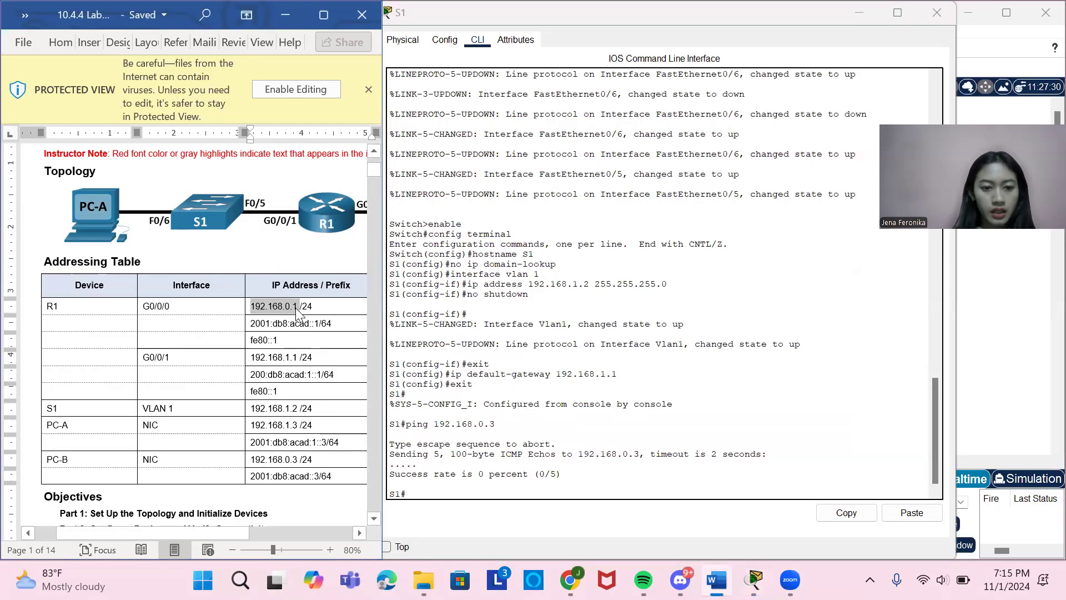
{"action": "left_click", "coordinate": [434, 491]}
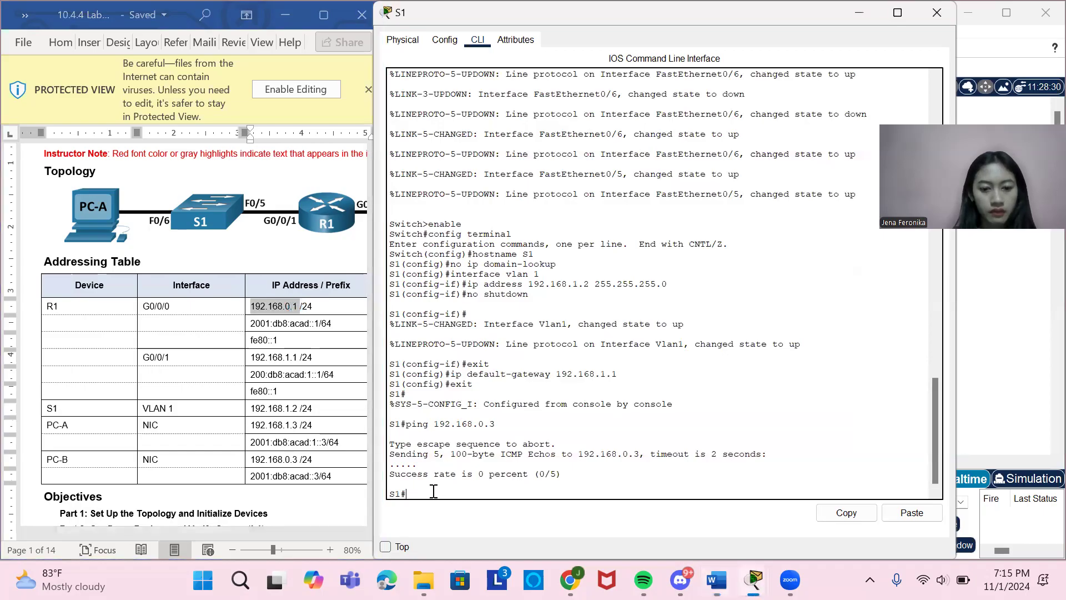
{"action": "right_click", "coordinate": [433, 491]}
{"action": "left_click", "coordinate": [405, 453]}
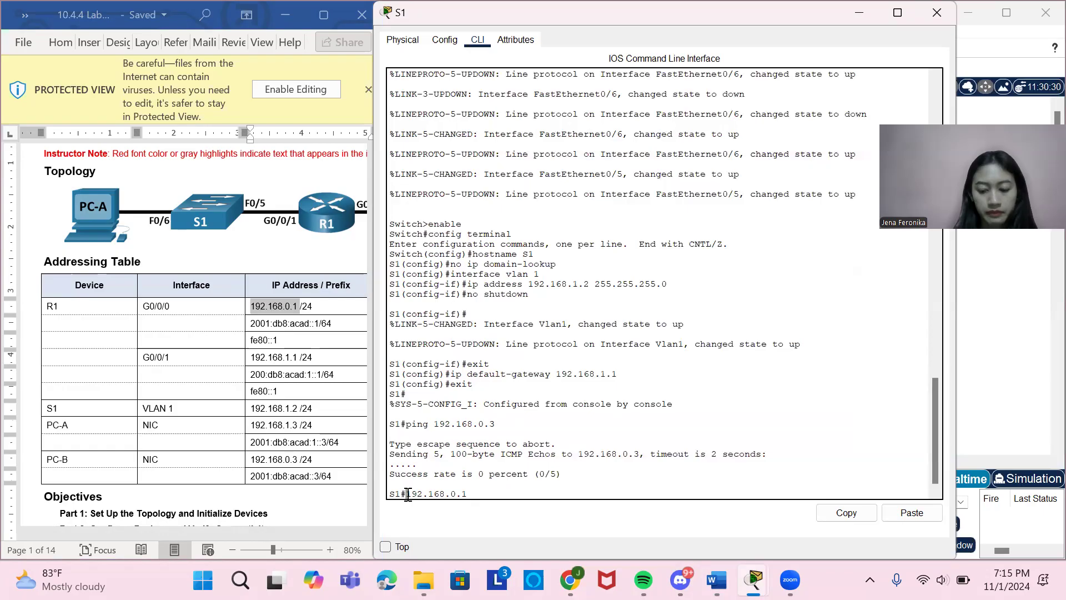
{"action": "type", "text": "ping"}
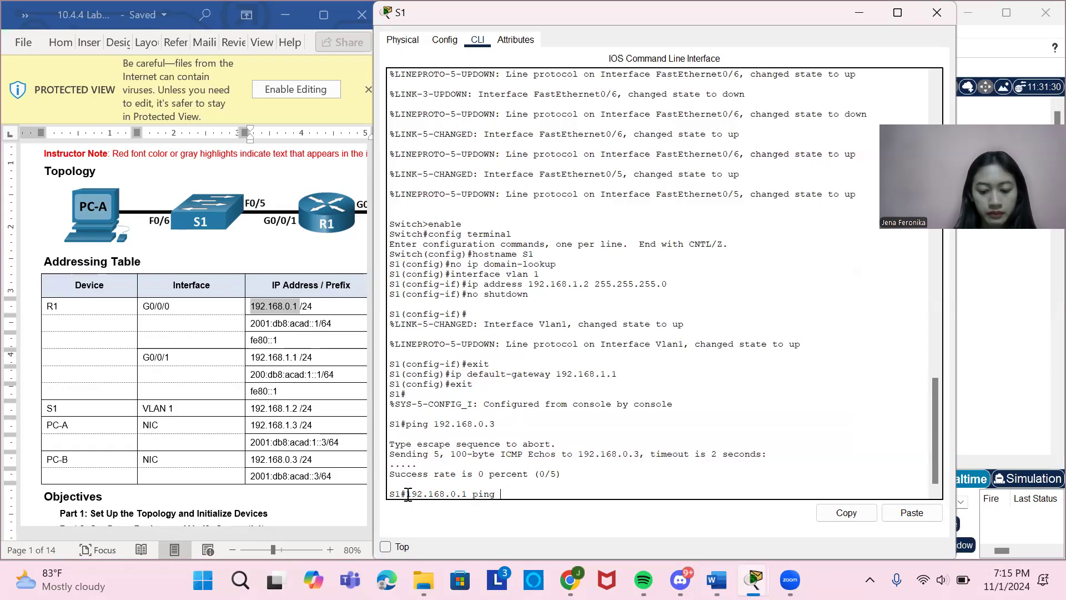
{"action": "key", "text": "BackSpace"}
{"action": "key", "text": "BackSpace"}
{"action": "key", "text": "BackSpace"}
{"action": "key", "text": "BackSpace"}
{"action": "key", "text": "BackSpace"}
{"action": "key", "text": "BackSpace"}
{"action": "key", "text": "BackSpace"}
{"action": "key", "text": "BackSpace"}
{"action": "key", "text": "BackSpace"}
{"action": "key", "text": "BackSpace"}
{"action": "key", "text": "BackSpace"}
{"action": "key", "text": "BackSpace"}
{"action": "key", "text": "BackSpace"}
{"action": "key", "text": "BackSpace"}
{"action": "key", "text": "BackSpace"}
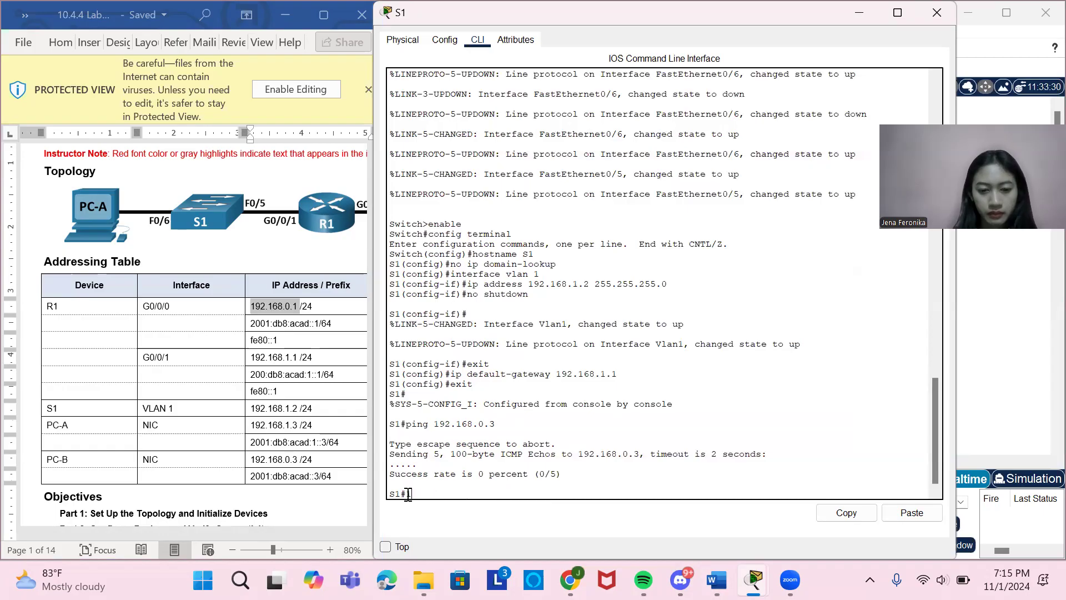
Ping R1's G0/0/0 interface from S1 using the copied address 192.168.0.1.
{"action": "type", "text": "ping"}
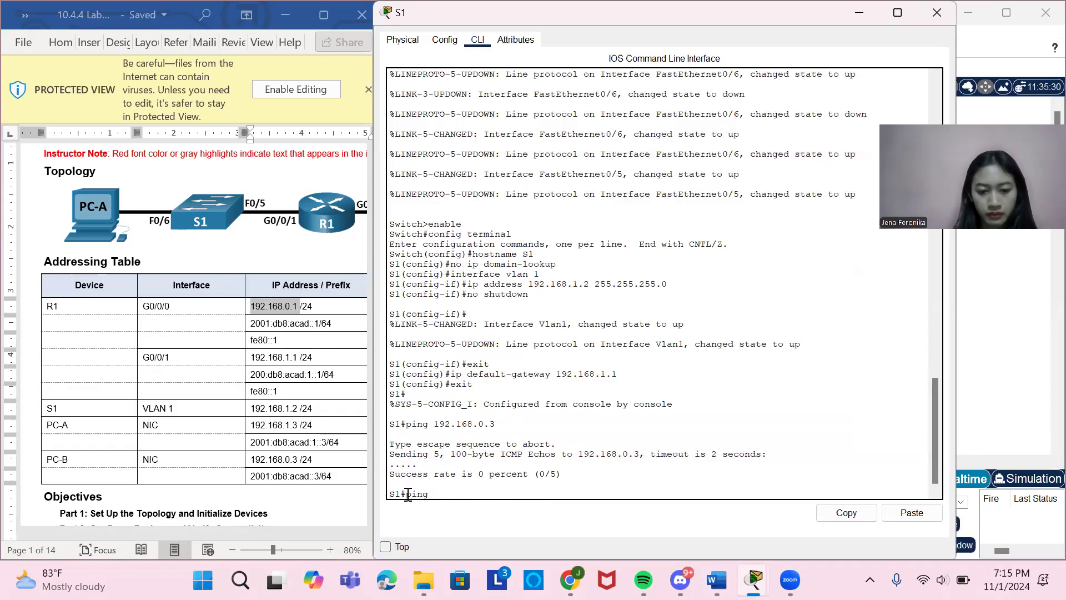
{"action": "right_click", "coordinate": [407, 493]}
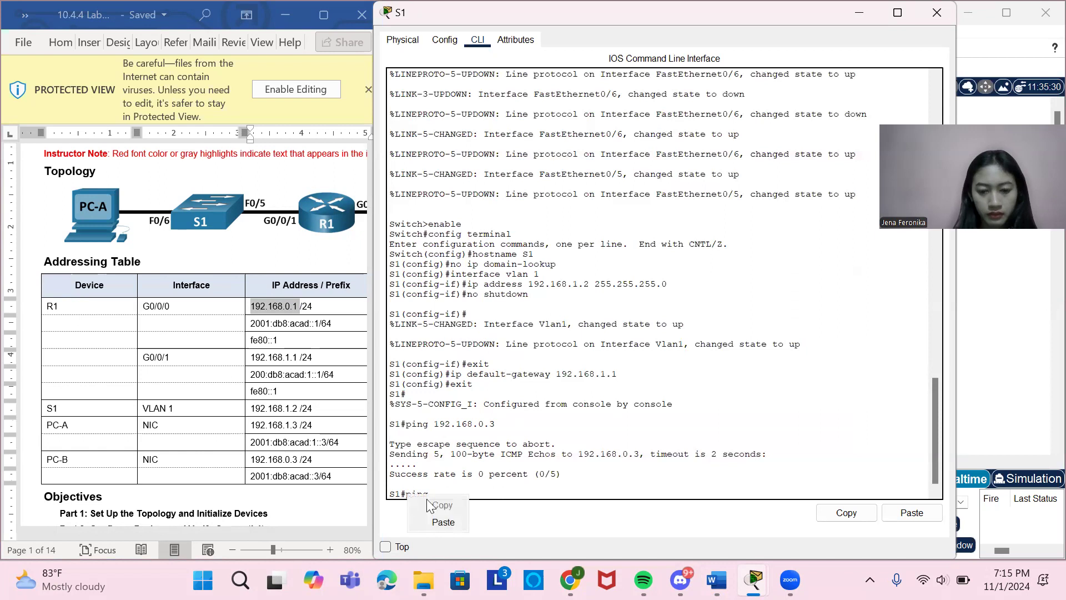
{"action": "left_click", "coordinate": [446, 519]}
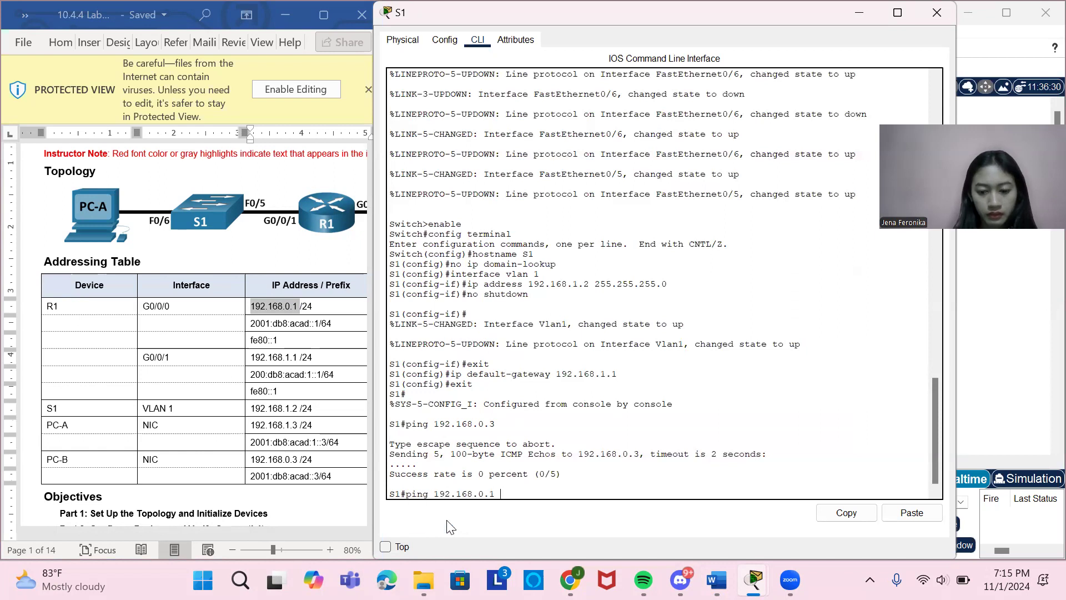
{"action": "key", "text": "Return"}
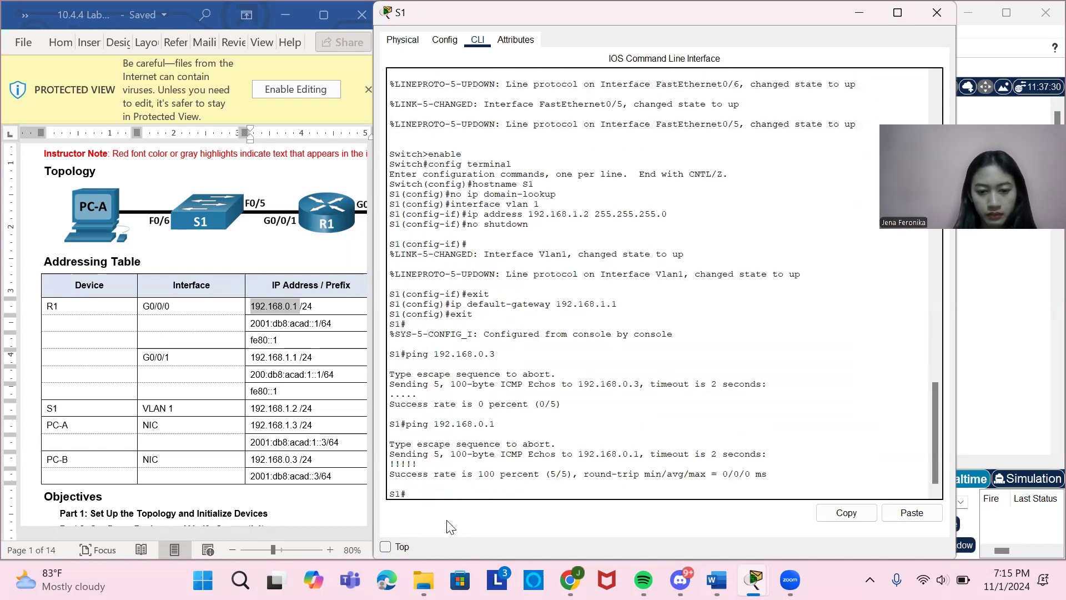
Ping PC-A from S1, copying the address 192.168.1.3 from the Addressing Table.
{"action": "type", "text": "ping"}
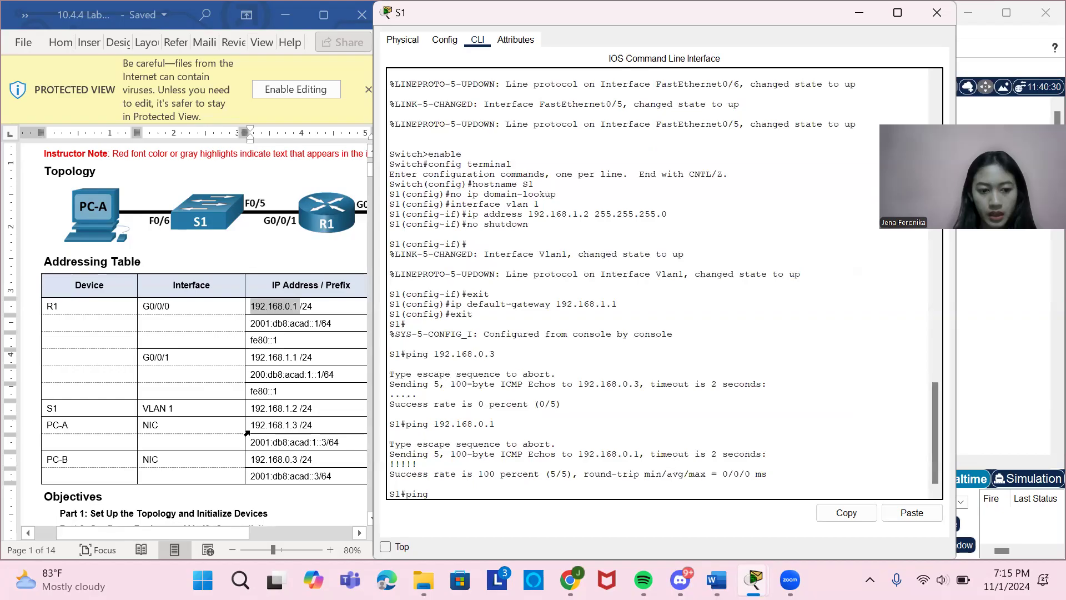
{"action": "left_click_drag", "start_coordinate": [254, 424], "coordinate": [299, 426]}
{"action": "key", "text": "ctrl+c"}
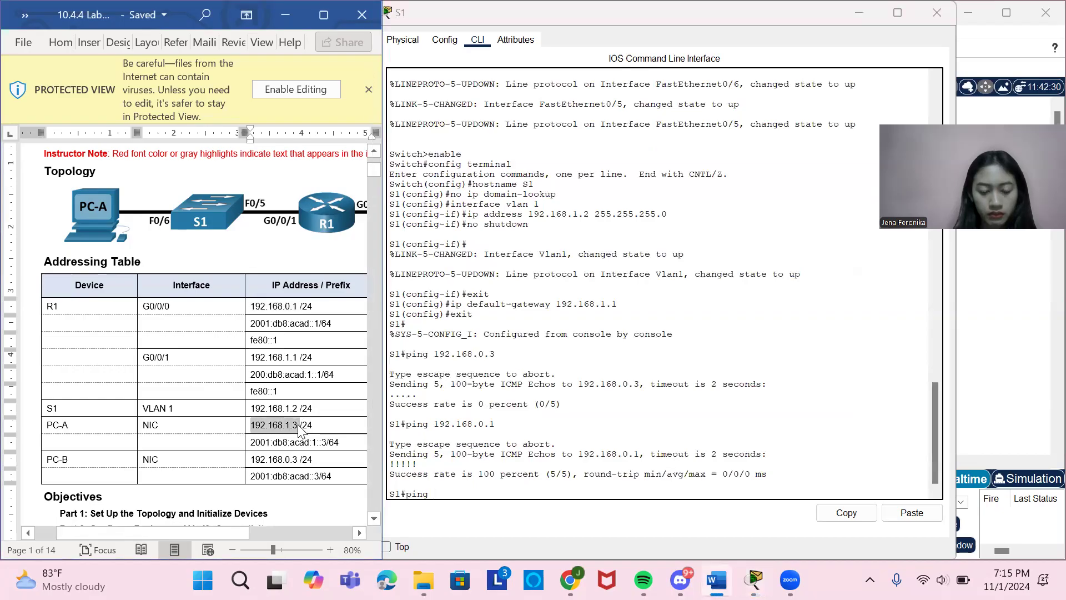
{"action": "left_click", "coordinate": [464, 494]}
{"action": "right_click", "coordinate": [464, 495]}
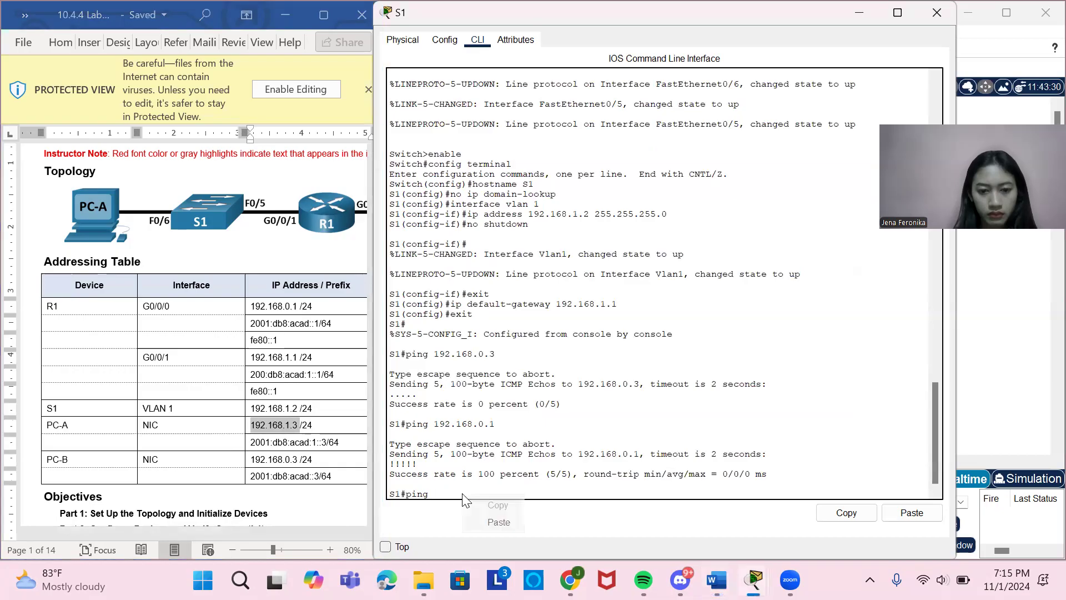
{"action": "left_click", "coordinate": [494, 522]}
{"action": "key", "text": "Return"}
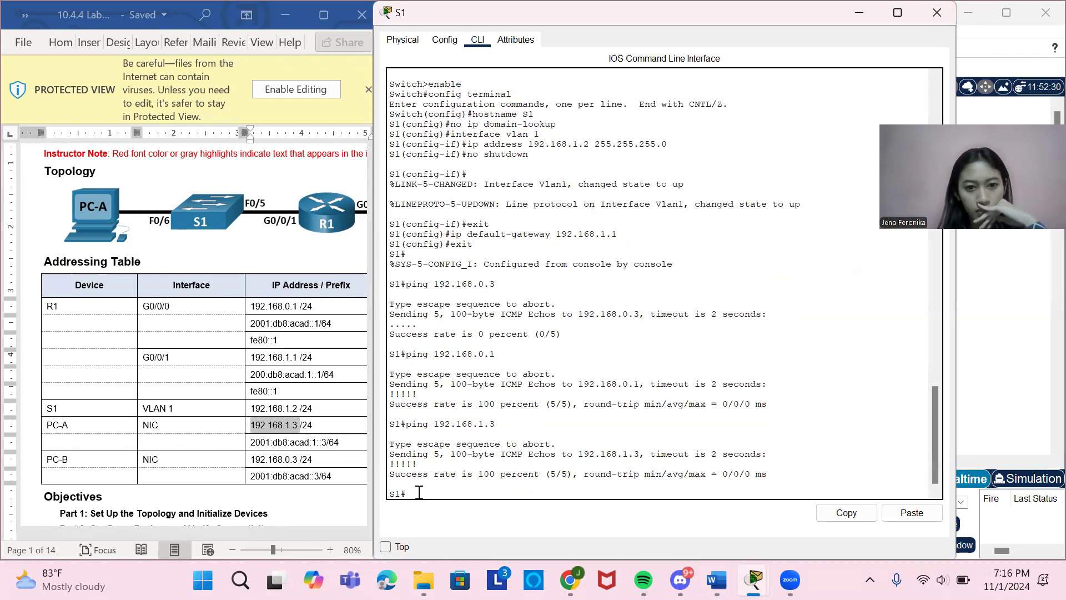
Save S1's configuration with copy running-config startup-config, copied from the lab document, accepting the default destination filename.
{"action": "scroll", "coordinate": [257, 412], "scroll_direction": "down", "scroll_amount": 15}
{"action": "scroll", "coordinate": [257, 412], "scroll_direction": "down", "scroll_amount": 18}
{"action": "scroll", "coordinate": [257, 412], "scroll_direction": "down", "scroll_amount": 8}
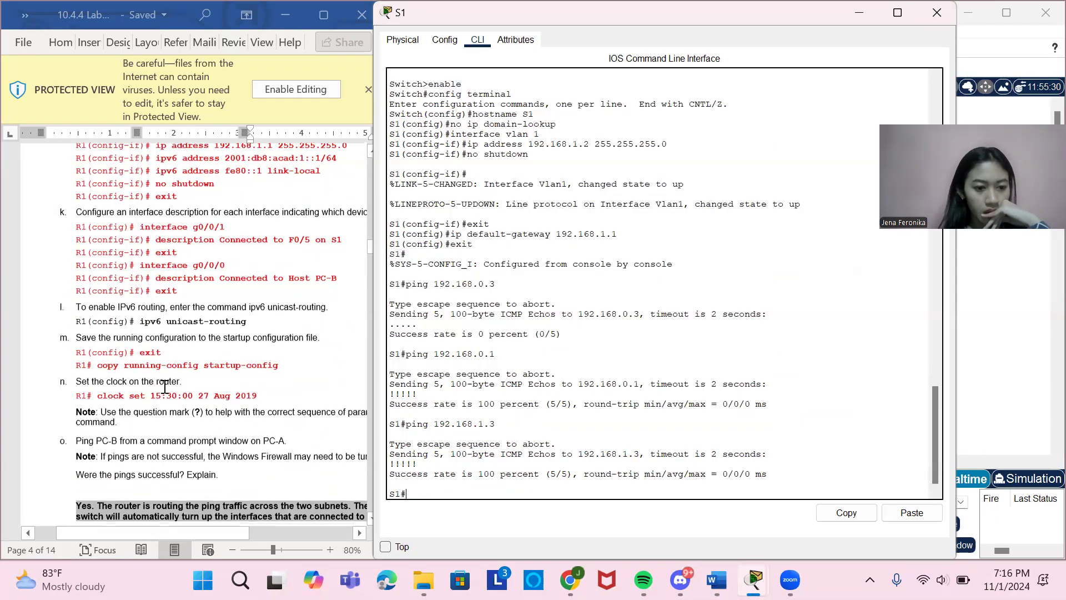
{"action": "left_click_drag", "start_coordinate": [97, 366], "coordinate": [272, 370]}
{"action": "key", "text": "ctrl+c"}
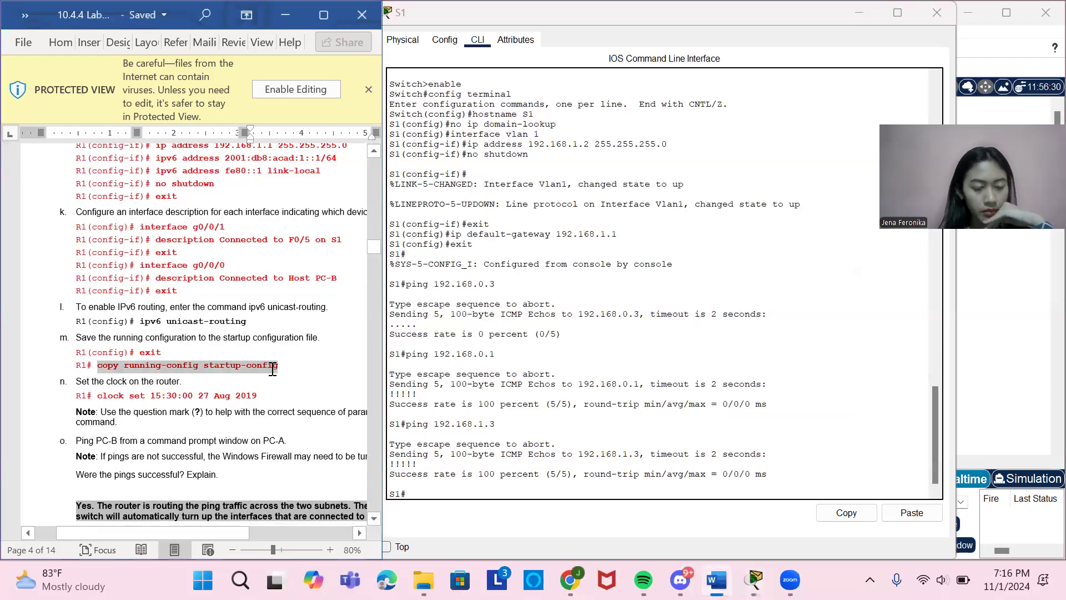
{"action": "left_click", "coordinate": [461, 495]}
{"action": "right_click", "coordinate": [461, 497]}
{"action": "left_click", "coordinate": [496, 525]}
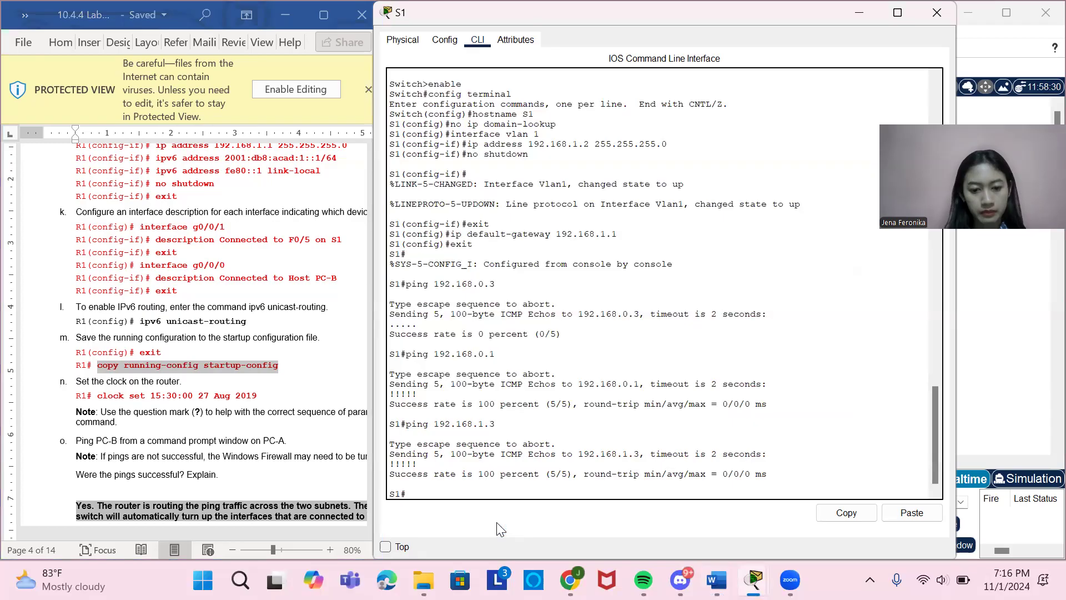
{"action": "key", "text": "Return"}
{"action": "key", "text": "Return"}
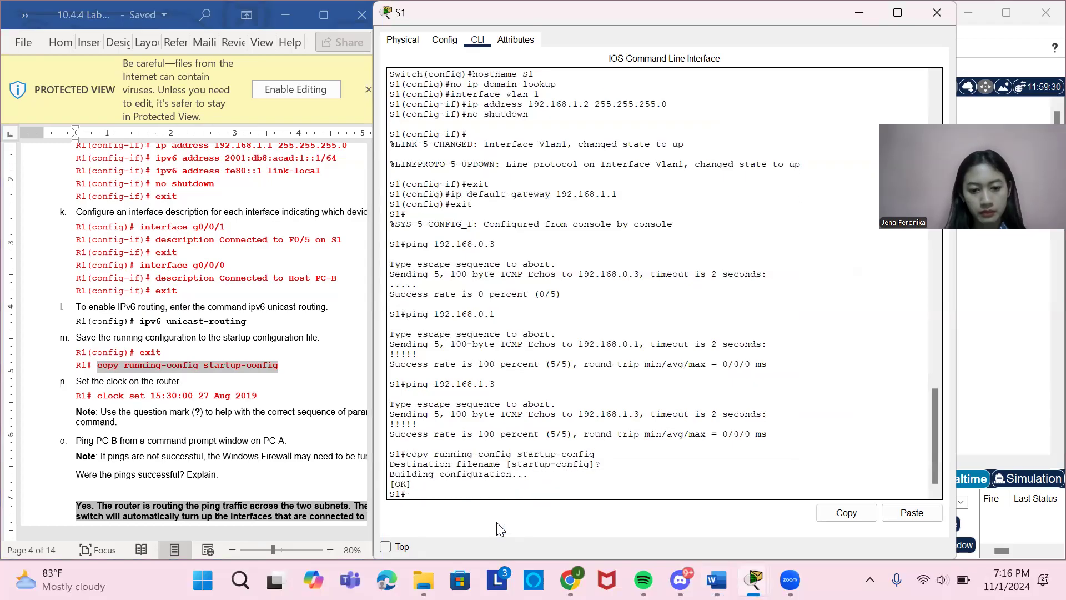
Return to the topology and Addressing Table at the start of the lab document.
{"action": "scroll", "coordinate": [177, 261], "scroll_direction": "up", "scroll_amount": 5}
{"action": "scroll", "coordinate": [176, 261], "scroll_direction": "up", "scroll_amount": 15}
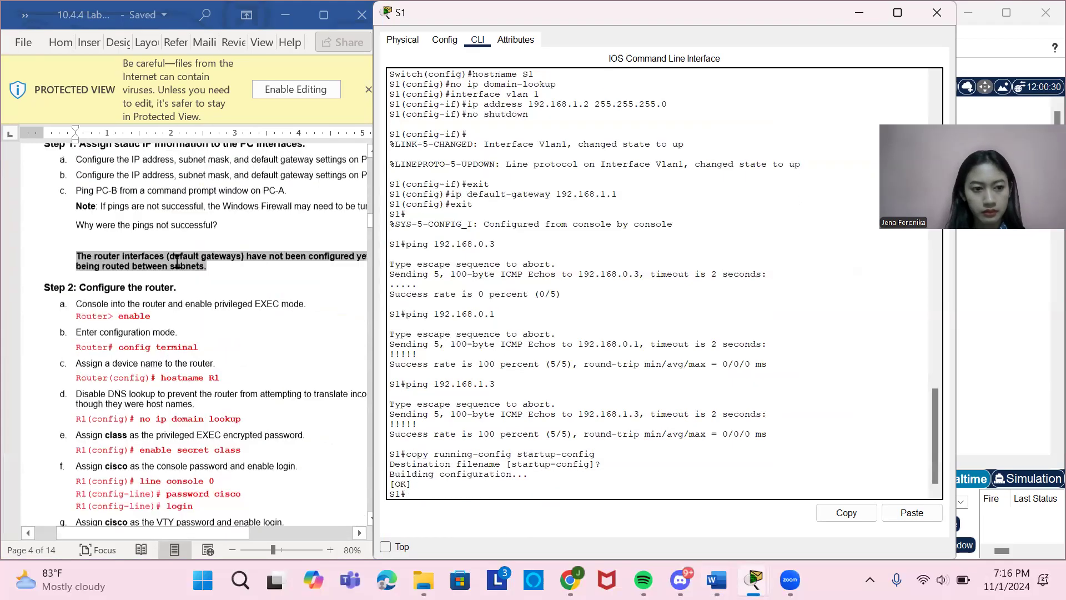
{"action": "scroll", "coordinate": [176, 261], "scroll_direction": "up", "scroll_amount": 12}
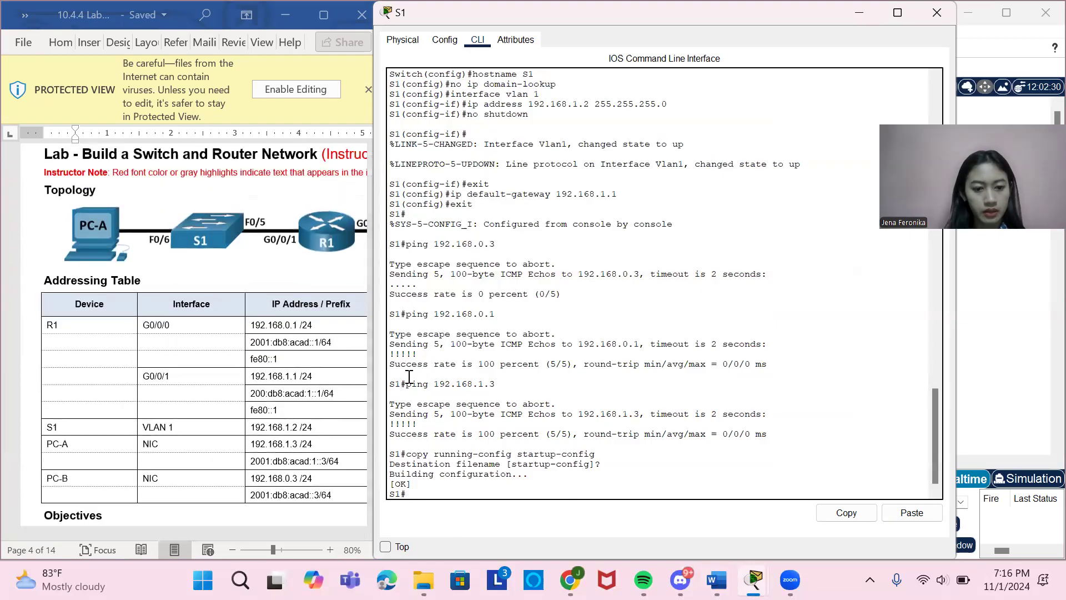
Ping PC-B again from S1 using the address 192.168.0.3 copied from the Addressing Table, and close S1's window.
{"action": "type", "text": "ping"}
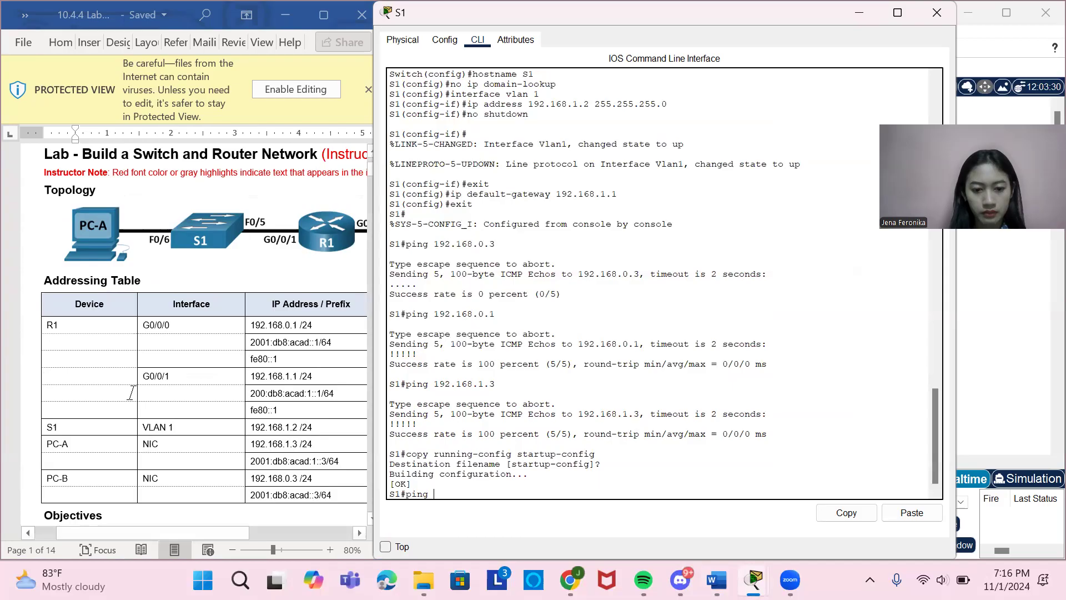
{"action": "left_click_drag", "start_coordinate": [254, 478], "coordinate": [300, 482]}
{"action": "key", "text": "ctrl+c"}
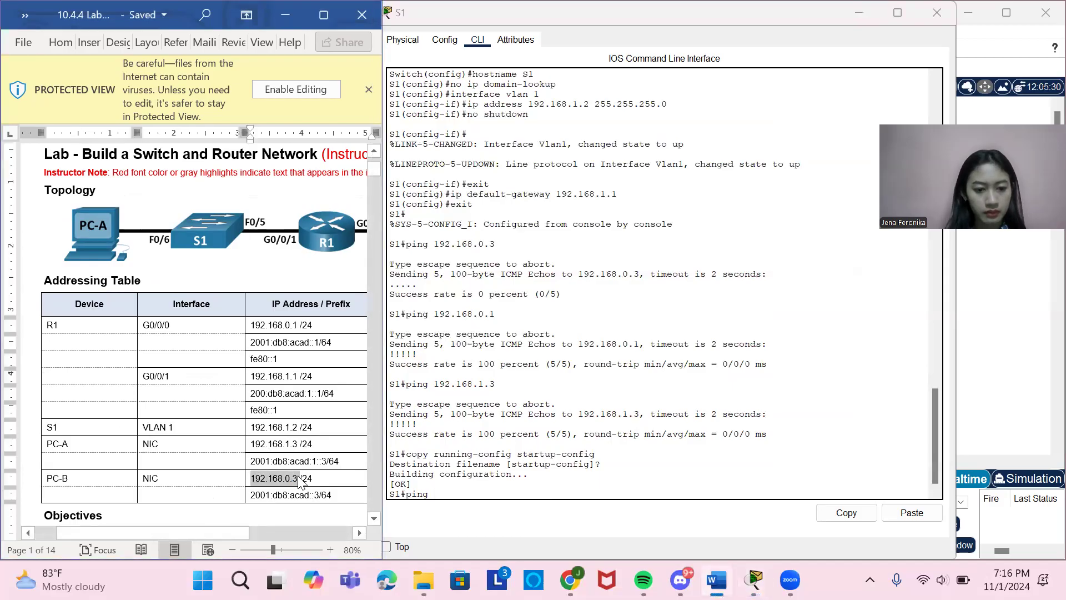
{"action": "right_click", "coordinate": [443, 496]}
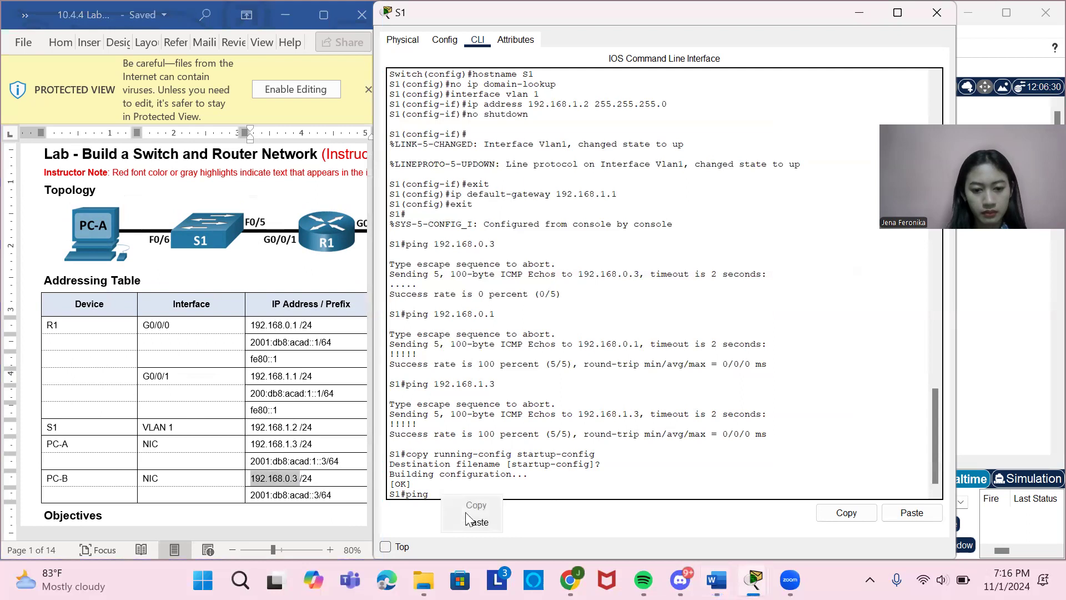
{"action": "left_click", "coordinate": [489, 528]}
{"action": "key", "text": "Return"}
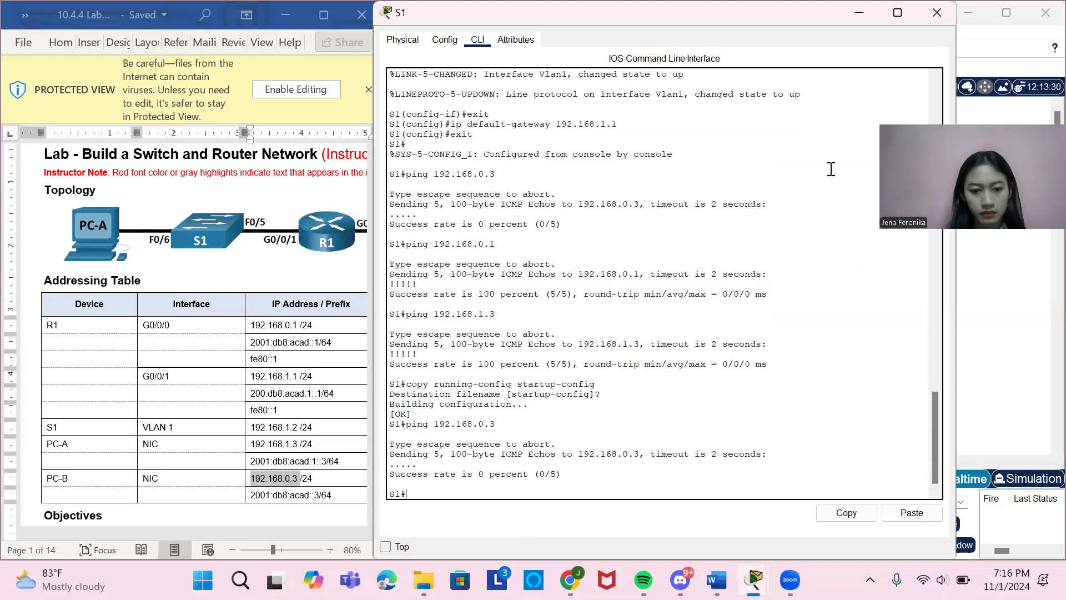
{"action": "left_click", "coordinate": [936, 12]}
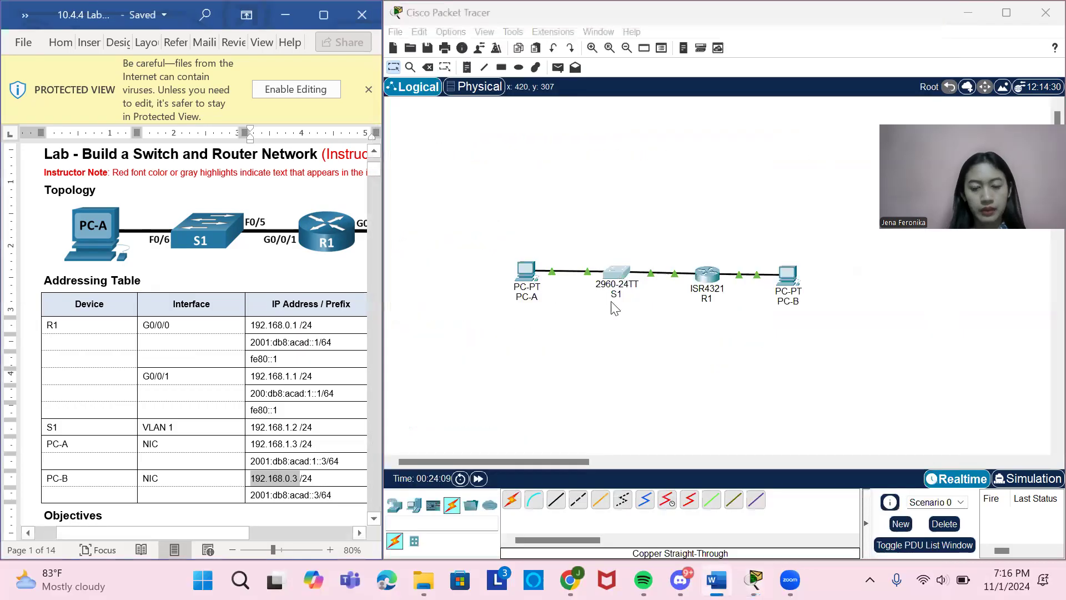
Open R1's command line, log in with the console password, and enter privileged mode with enable and its password.
{"action": "left_click", "coordinate": [706, 274]}
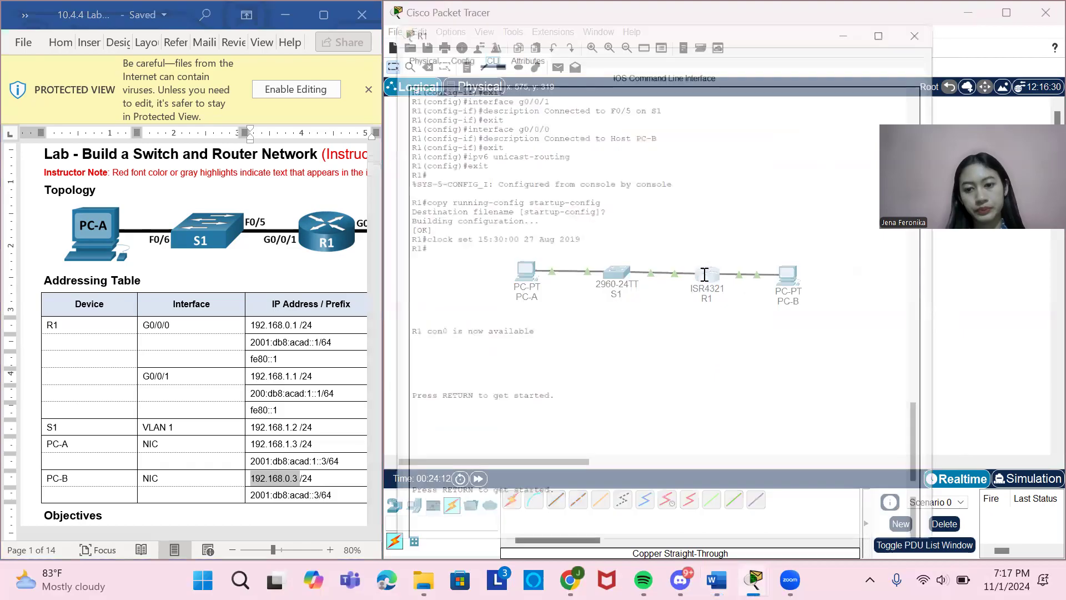
{"action": "left_click", "coordinate": [418, 492]}
{"action": "key", "text": "Return"}
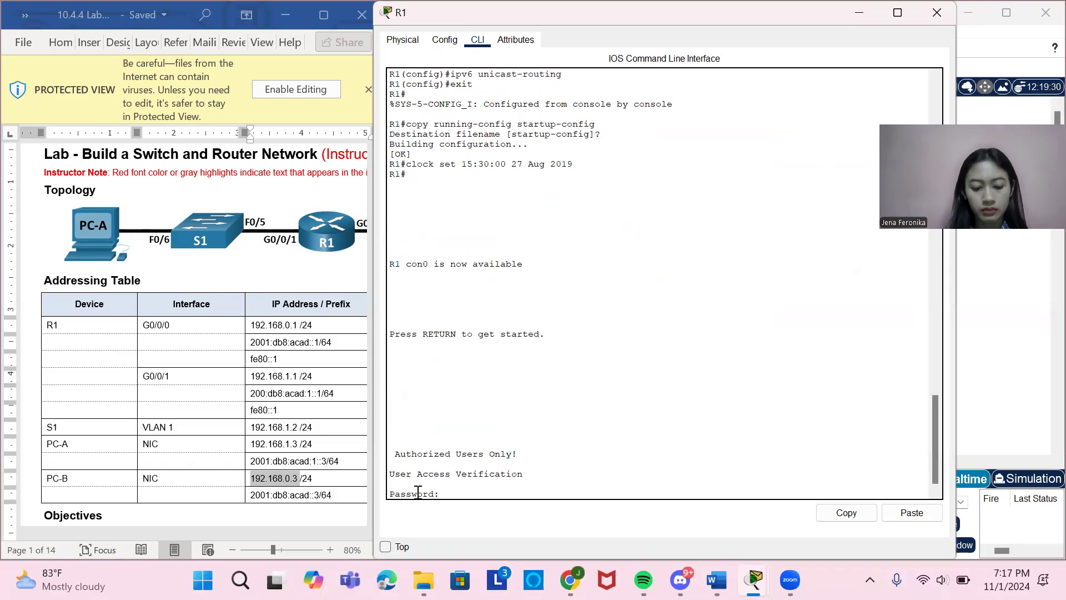
{"action": "key", "text": "Return"}
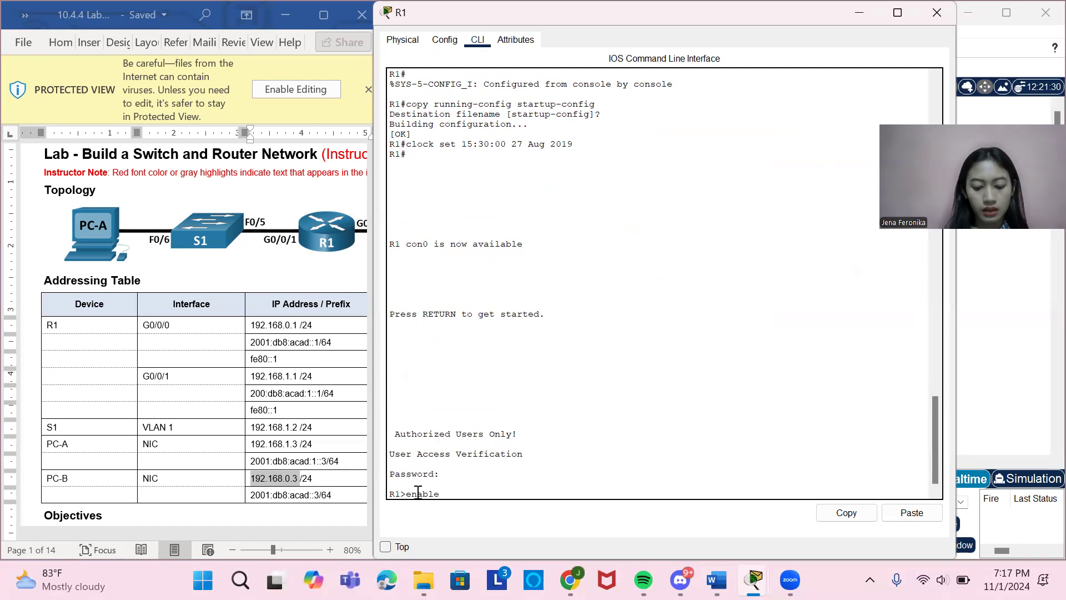
{"action": "type", "text": "enable"}
{"action": "key", "text": "Return"}
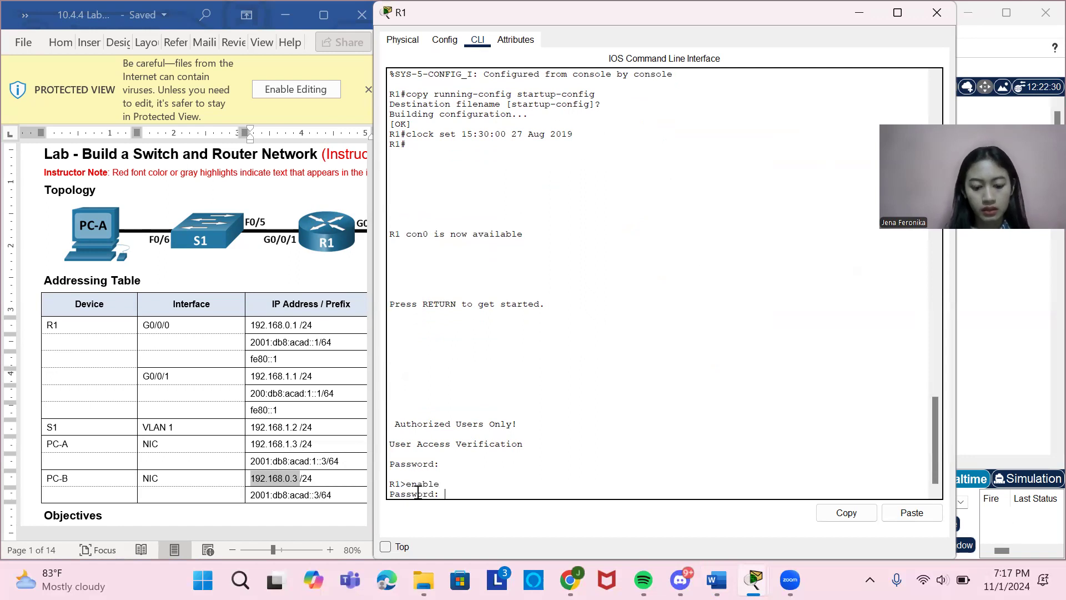
{"action": "key", "text": "Return"}
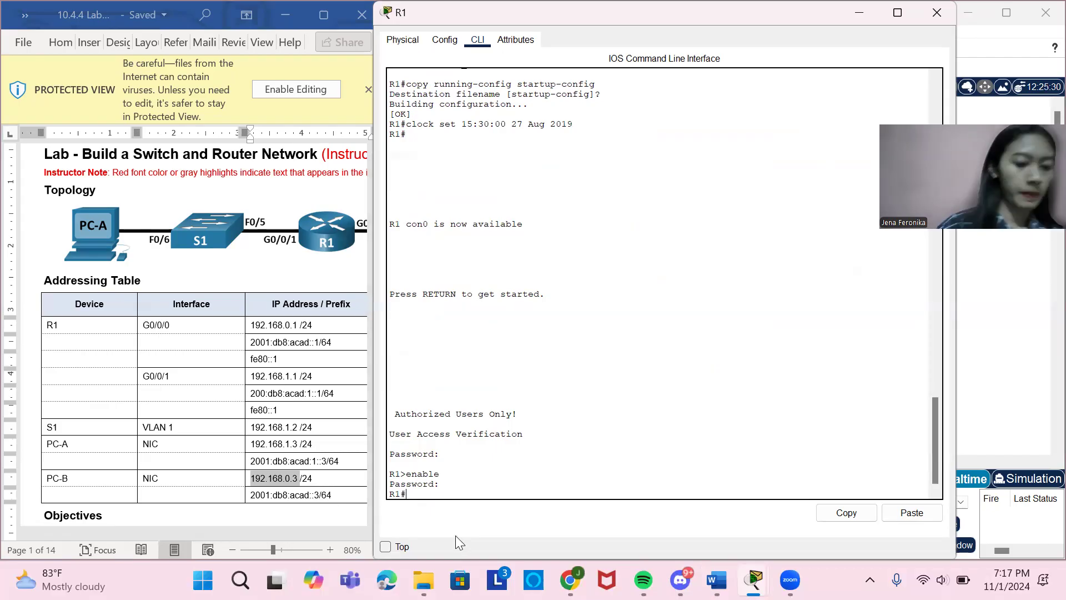
Ping R1's own G0/0/0 interface from R1 using the address 192.168.0.1 copied from the Addressing Table.
{"action": "type", "text": "ping"}
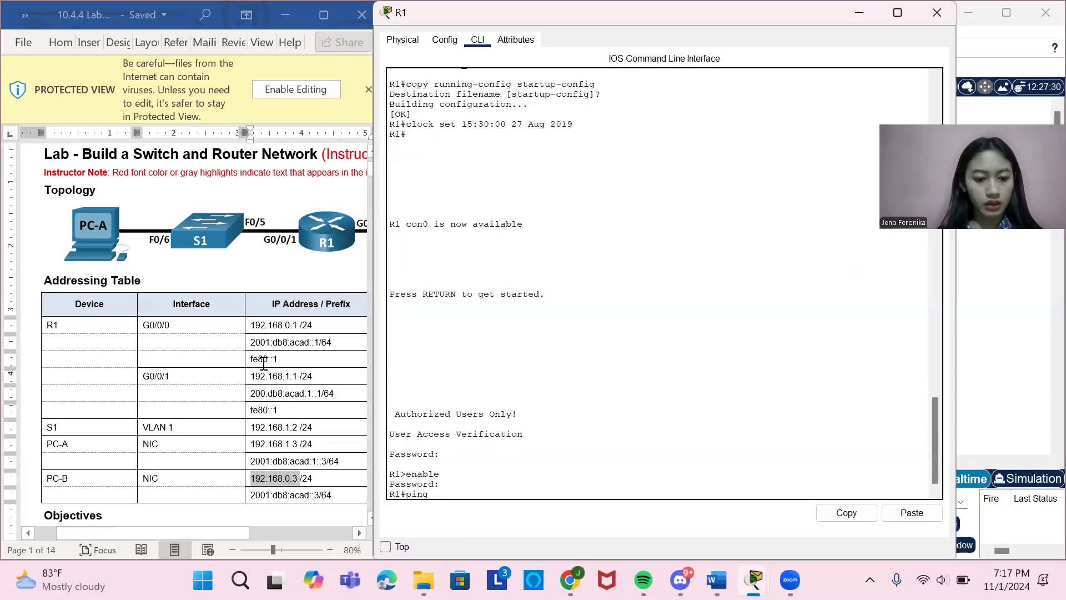
{"action": "left_click_drag", "start_coordinate": [253, 324], "coordinate": [299, 332]}
{"action": "key", "text": "ctrl+c"}
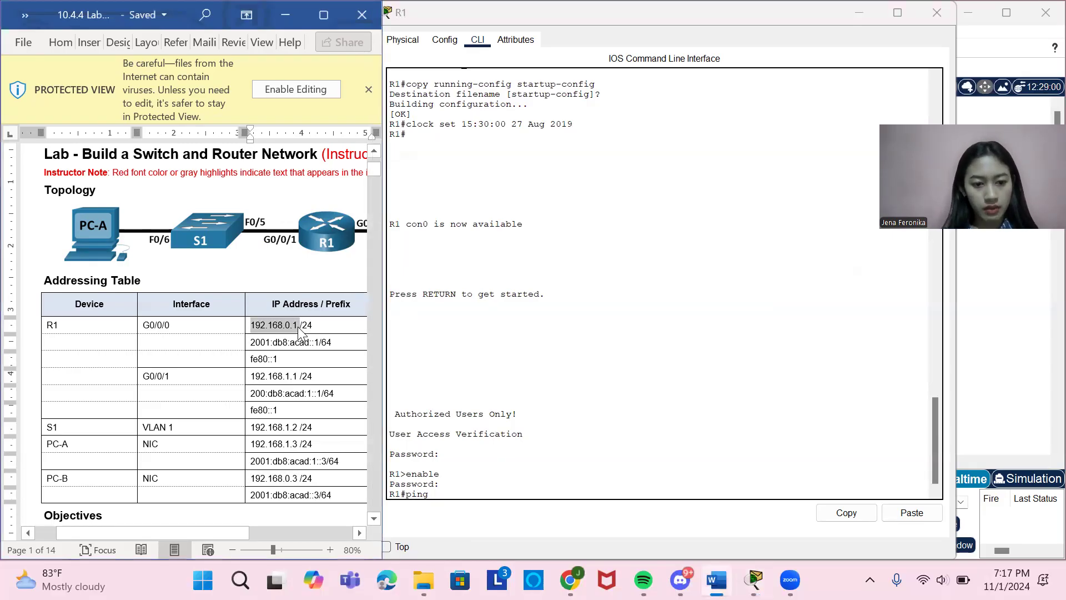
{"action": "left_click", "coordinate": [448, 490]}
{"action": "right_click", "coordinate": [448, 492]}
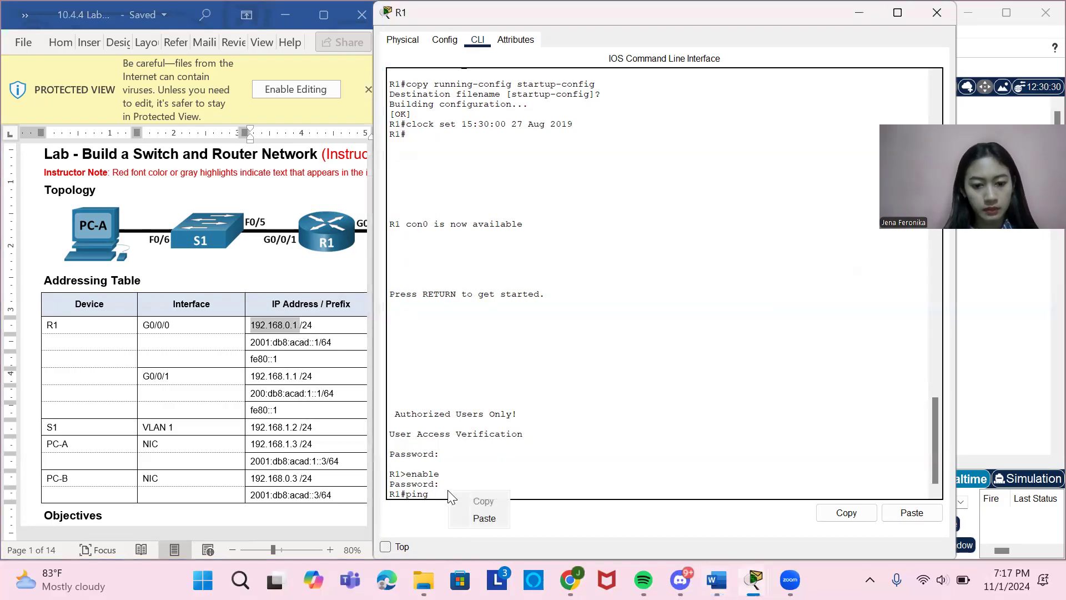
{"action": "left_click", "coordinate": [484, 518]}
{"action": "key", "text": "Return"}
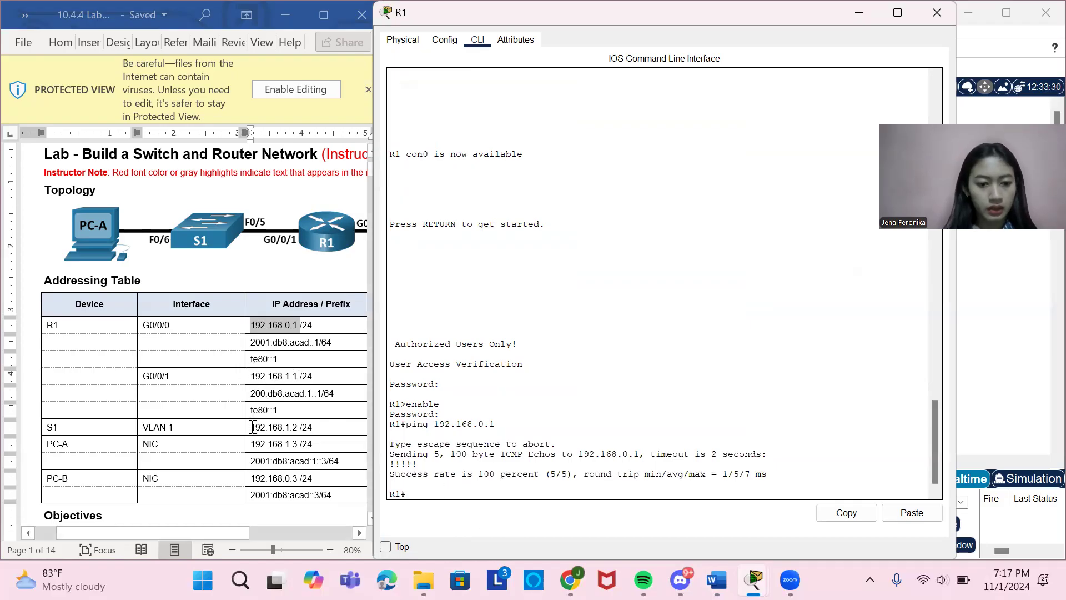
Ping S1's VLAN 1 interface from R1 using the copied address 192.168.1.2.
{"action": "left_click_drag", "start_coordinate": [253, 426], "coordinate": [298, 435]}
{"action": "key", "text": "ctrl+c"}
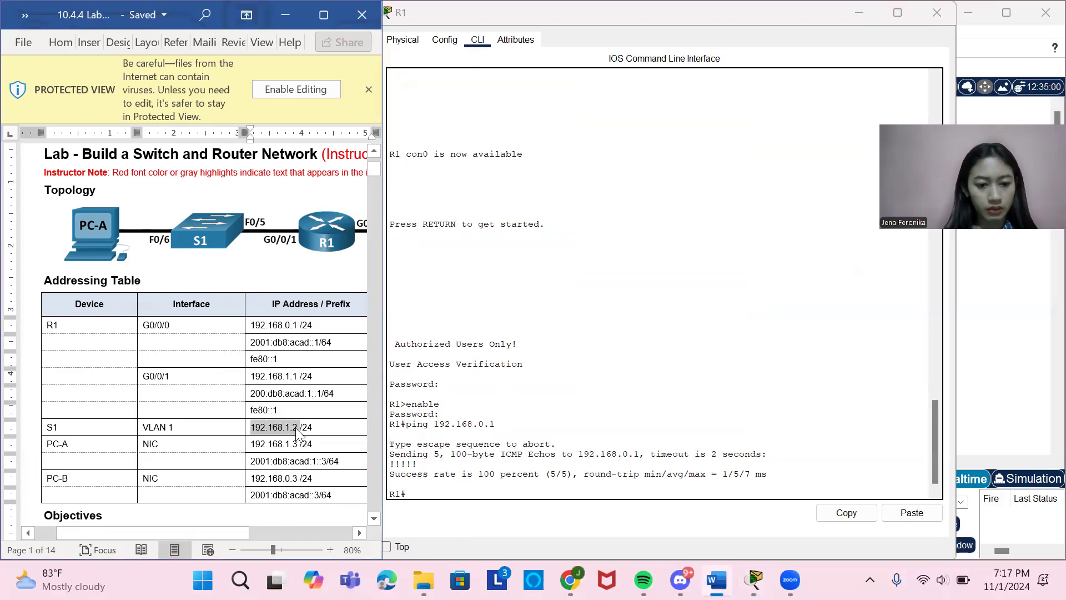
{"action": "left_click", "coordinate": [417, 492]}
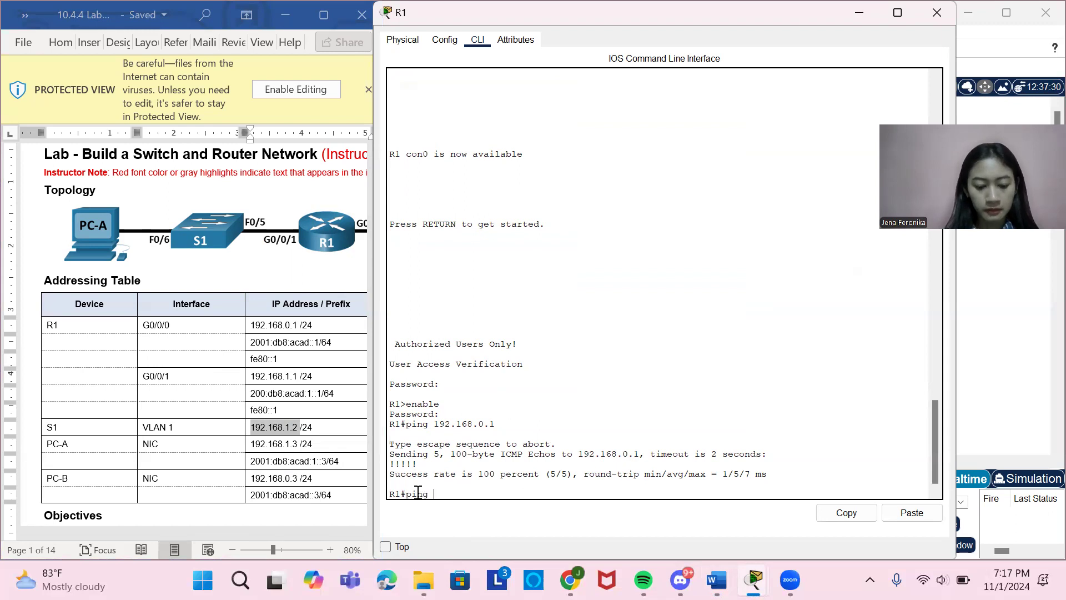
{"action": "right_click", "coordinate": [437, 492]}
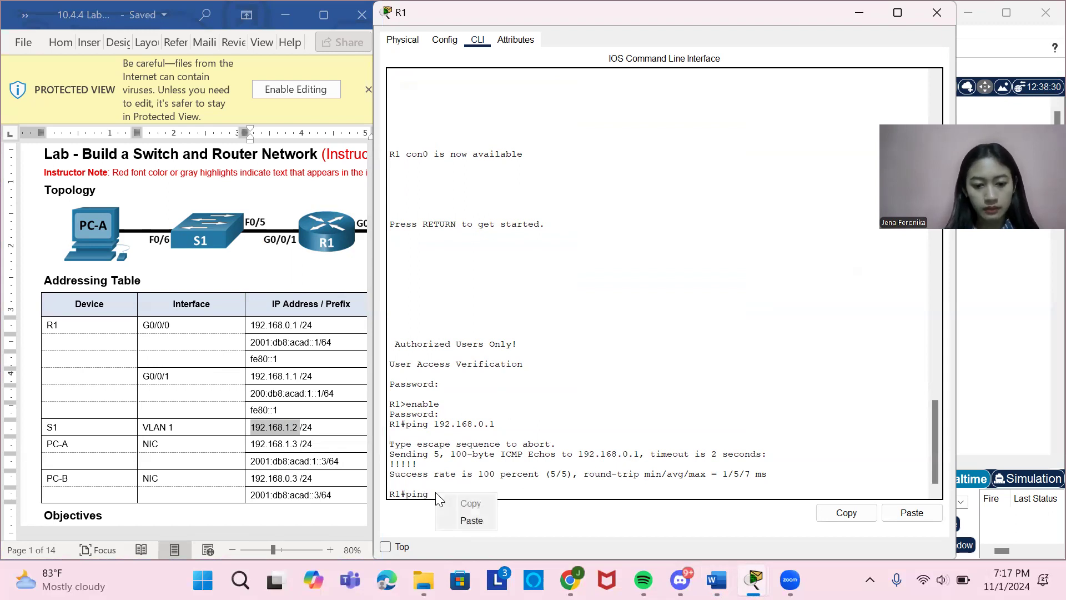
{"action": "left_click", "coordinate": [472, 521]}
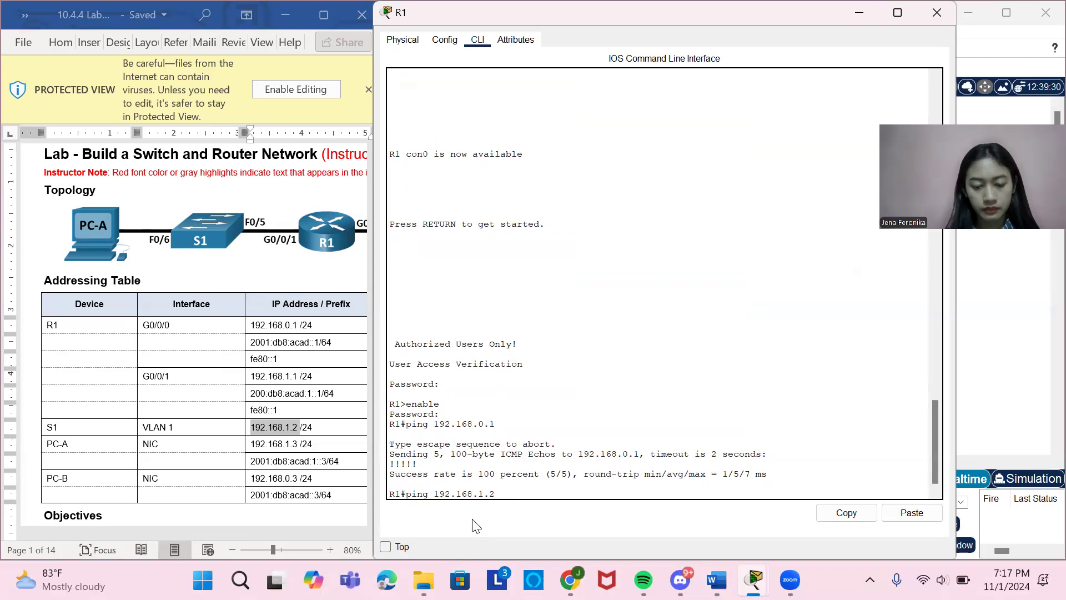
{"action": "key", "text": "Return"}
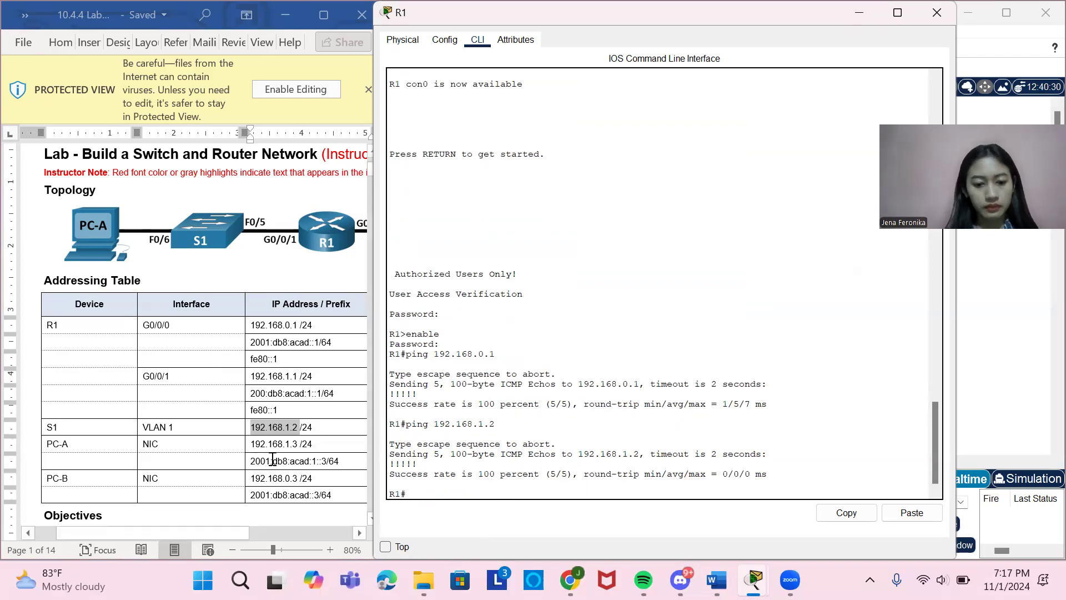
Ping PC-A from R1 using the copied address 192.168.1.3, and close R1's window.
{"action": "left_click_drag", "start_coordinate": [253, 444], "coordinate": [298, 444]}
{"action": "key", "text": "ctrl+c"}
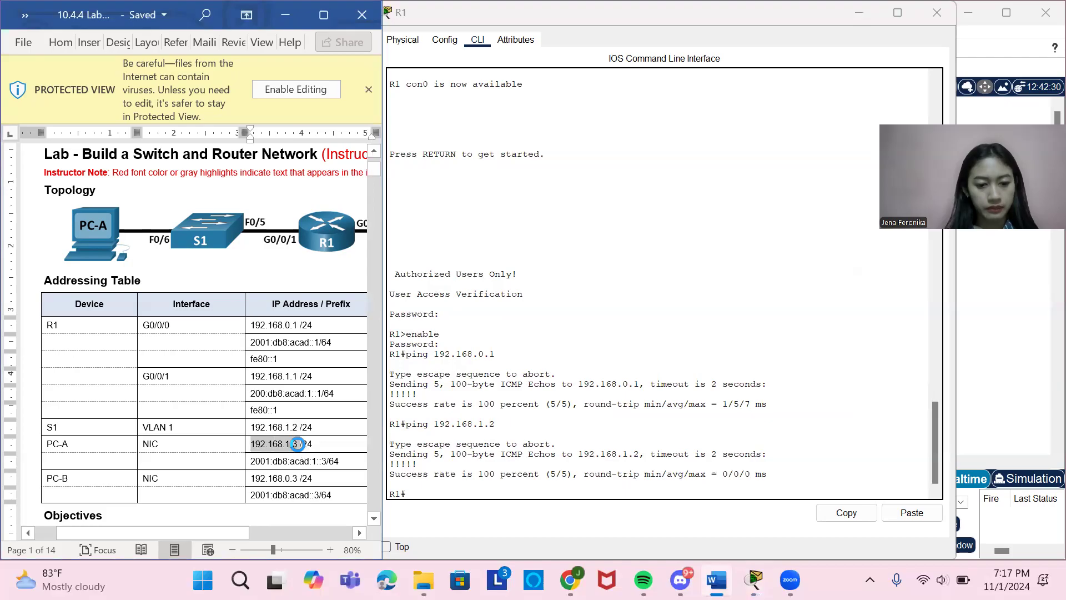
{"action": "left_click", "coordinate": [433, 491]}
{"action": "right_click", "coordinate": [437, 493]}
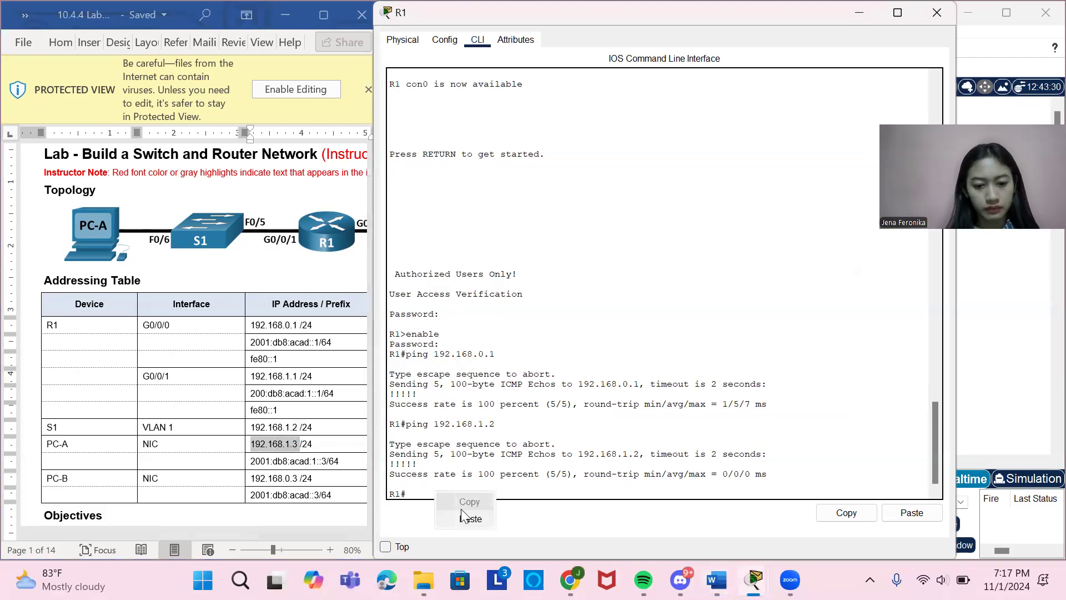
{"action": "left_click", "coordinate": [463, 512]}
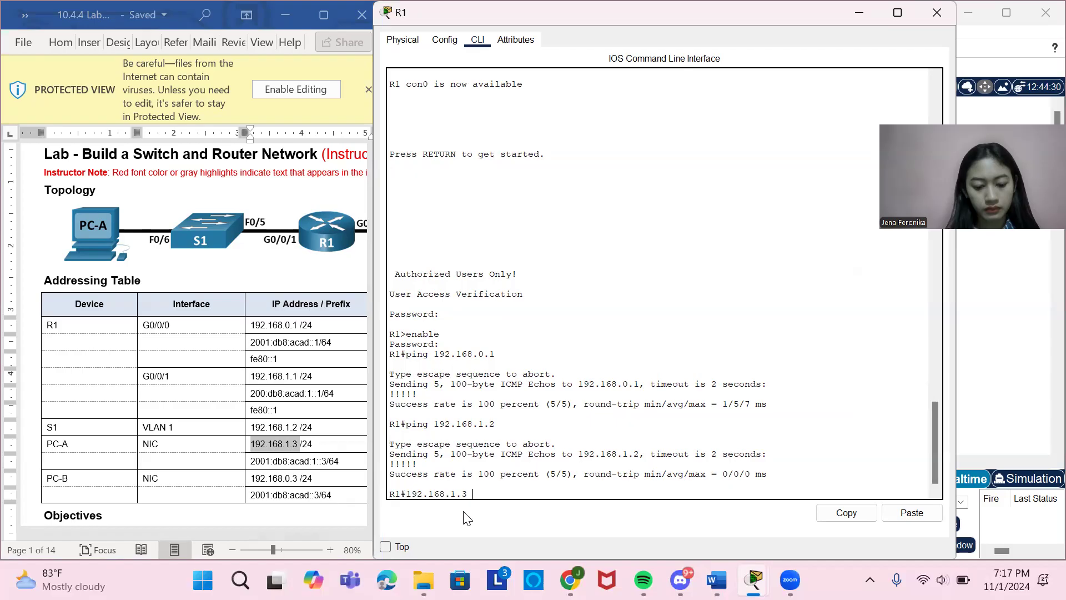
{"action": "key", "text": "BackSpace"}
{"action": "key", "text": "BackSpace"}
{"action": "key", "text": "BackSpace"}
{"action": "key", "text": "BackSpace"}
{"action": "key", "text": "BackSpace"}
{"action": "key", "text": "BackSpace"}
{"action": "key", "text": "BackSpace"}
{"action": "key", "text": "BackSpace"}
{"action": "key", "text": "BackSpace"}
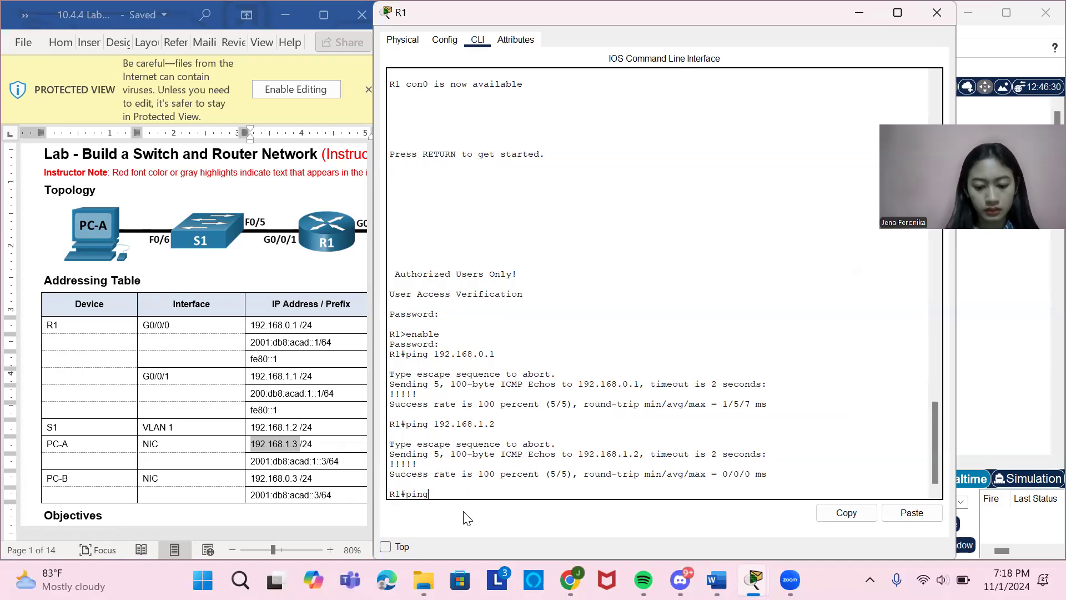
{"action": "right_click", "coordinate": [451, 490]}
{"action": "left_click", "coordinate": [482, 517]}
{"action": "key", "text": "Return"}
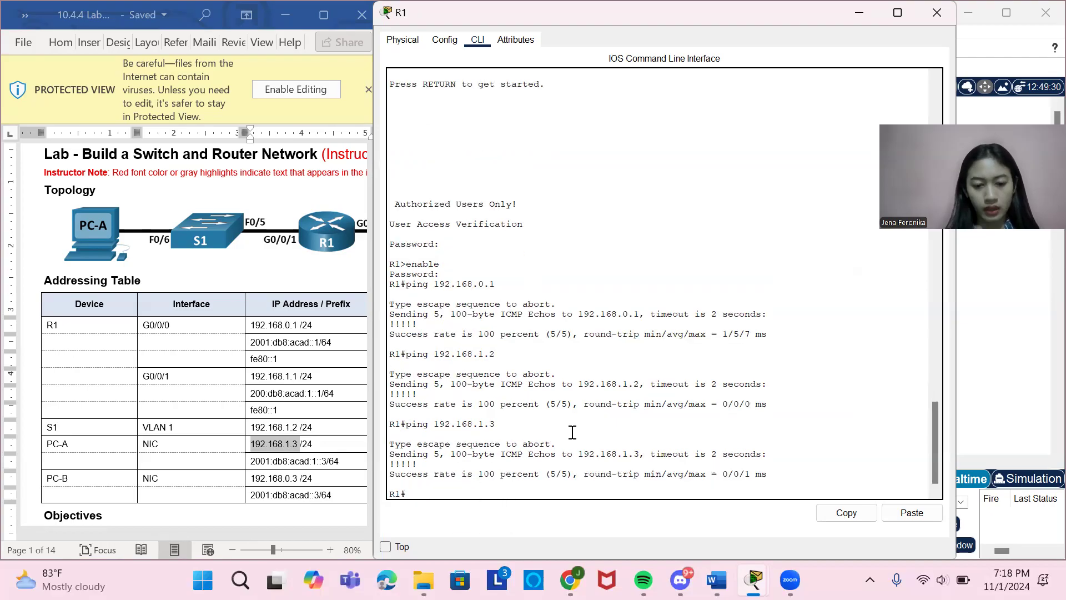
{"action": "left_click", "coordinate": [937, 14]}
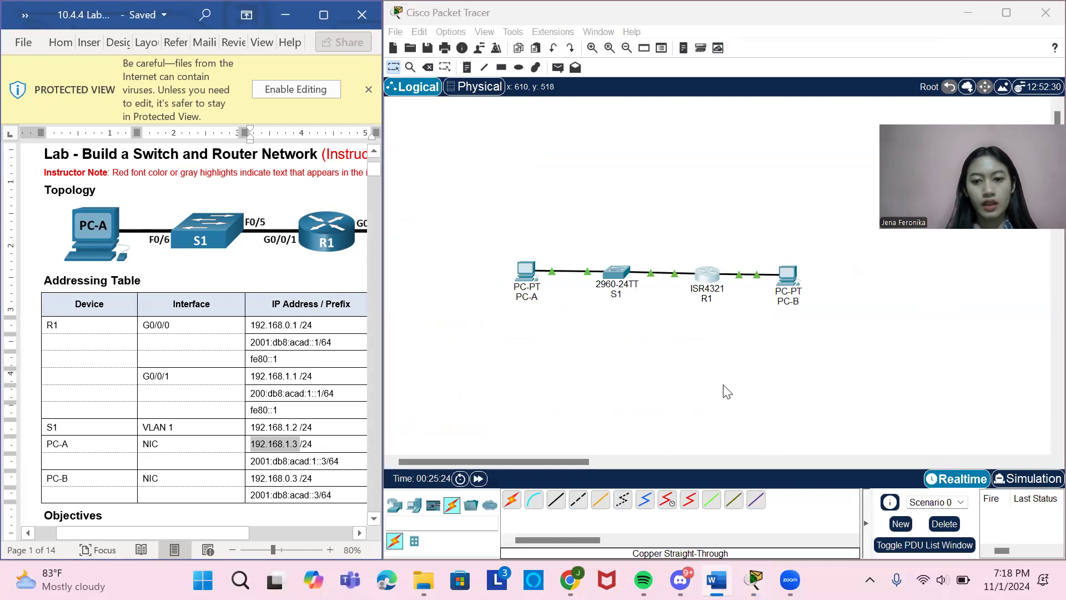
Review the lab document's display-information steps for R1, examining the routing table questions and the show ipv6 route section.
{"action": "scroll", "coordinate": [333, 457], "scroll_direction": "down", "scroll_amount": 20}
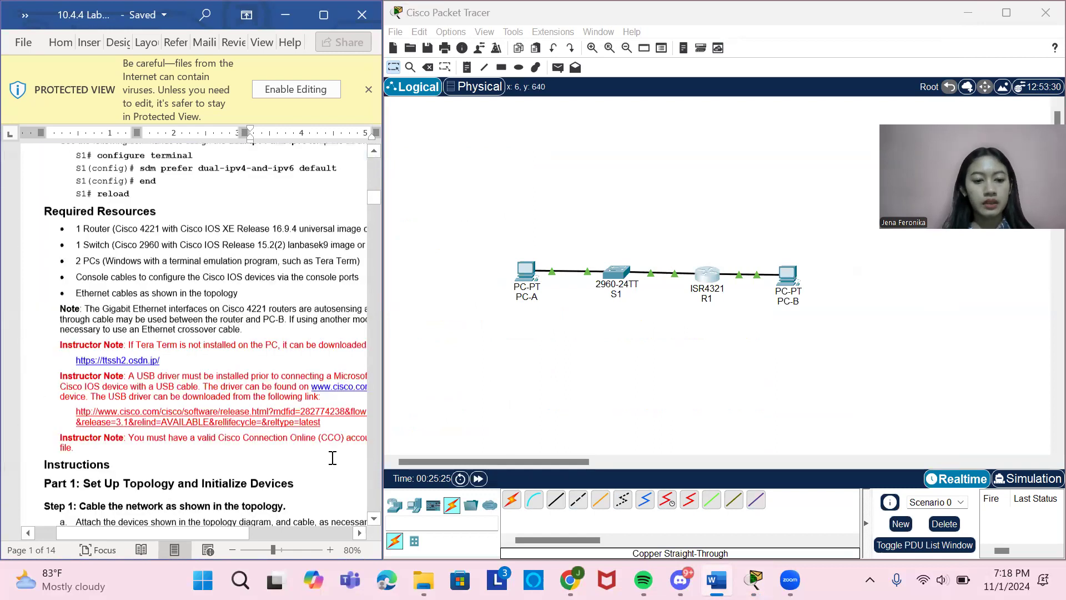
{"action": "scroll", "coordinate": [332, 458], "scroll_direction": "down", "scroll_amount": 20}
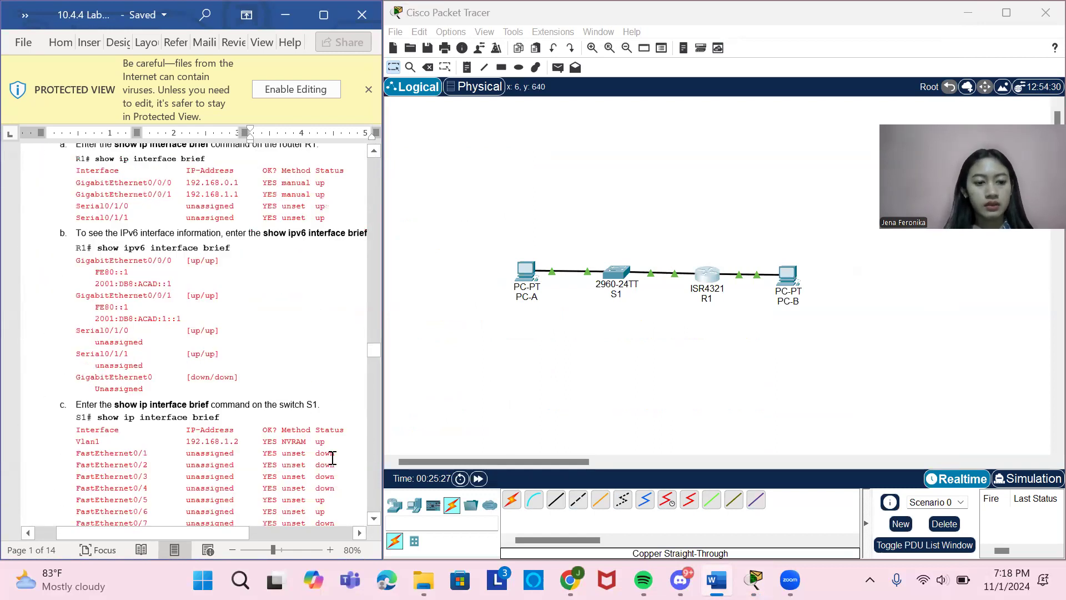
{"action": "scroll", "coordinate": [332, 457], "scroll_direction": "down", "scroll_amount": 20}
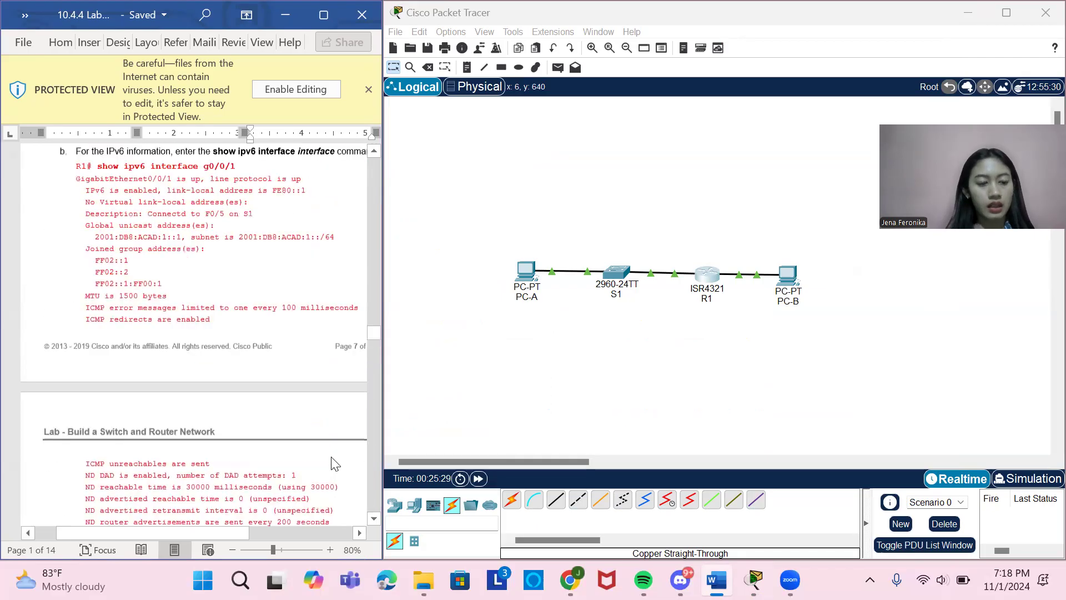
{"action": "scroll", "coordinate": [334, 464], "scroll_direction": "up", "scroll_amount": 10}
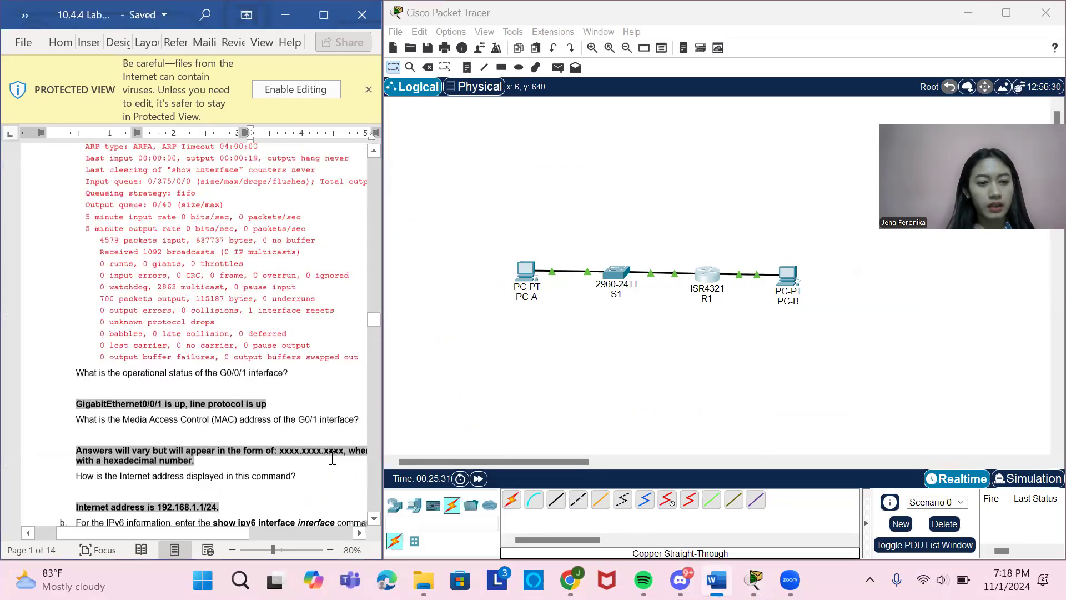
{"action": "scroll", "coordinate": [333, 458], "scroll_direction": "up", "scroll_amount": 20}
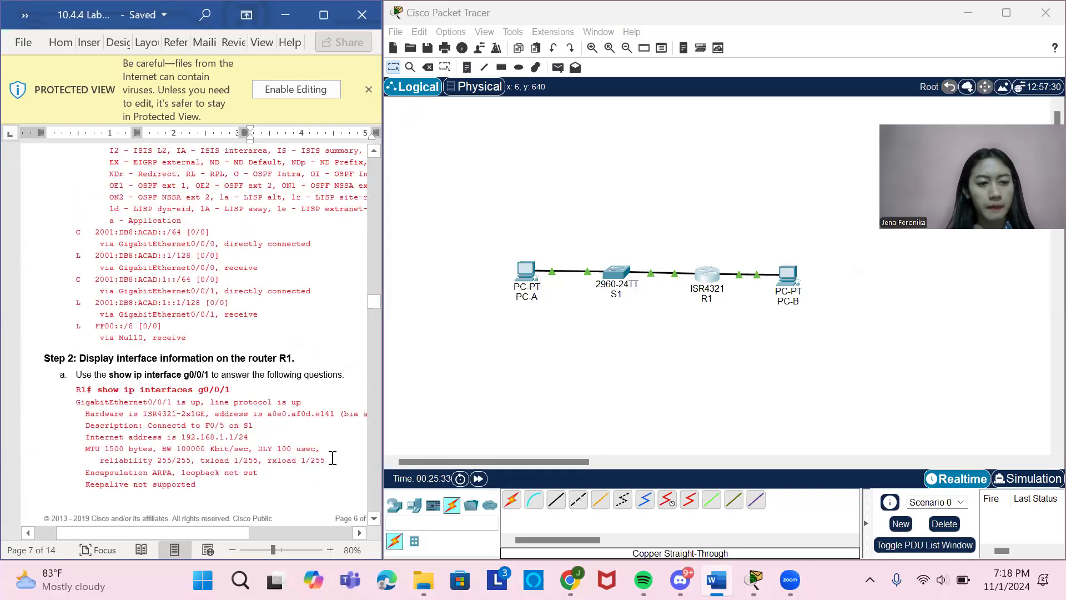
{"action": "scroll", "coordinate": [332, 457], "scroll_direction": "up", "scroll_amount": 3}
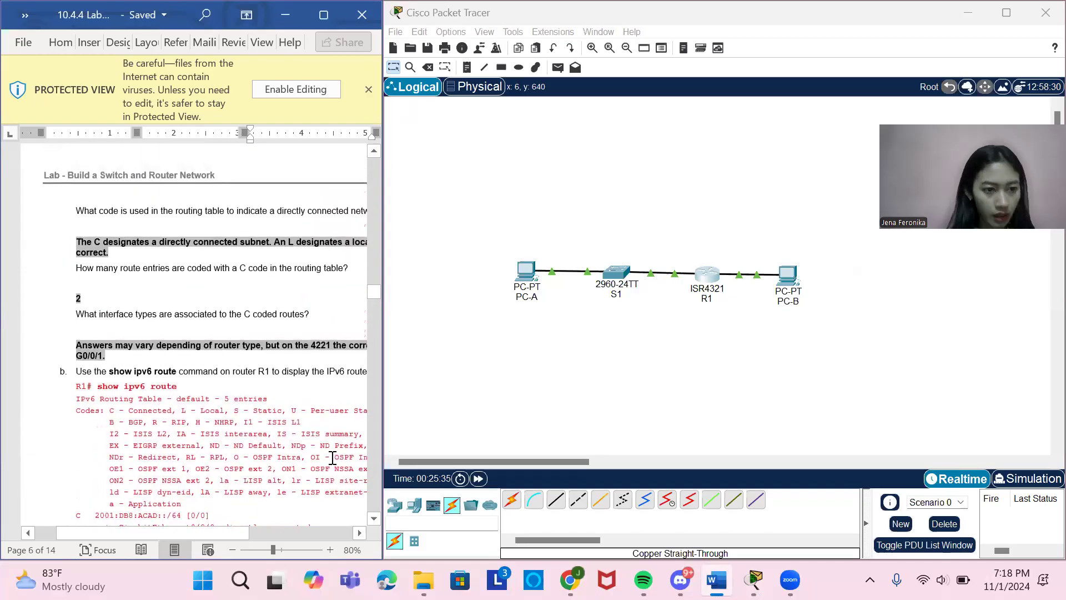
{"action": "scroll", "coordinate": [195, 374], "scroll_direction": "right", "scroll_amount": 2}
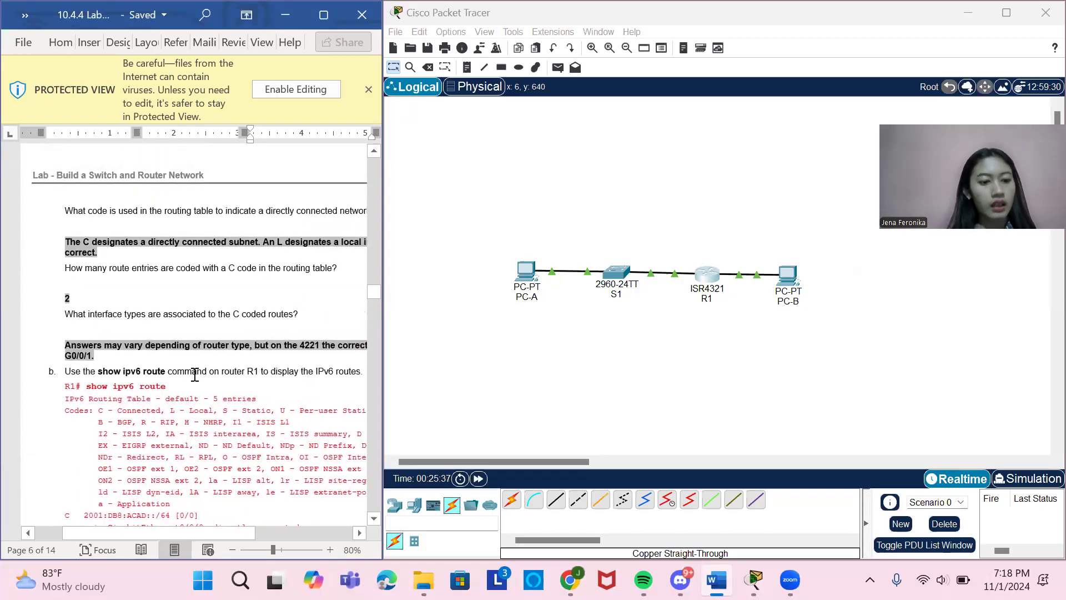
{"action": "scroll", "coordinate": [196, 440], "scroll_direction": "right", "scroll_amount": 2}
{"action": "scroll", "coordinate": [196, 439], "scroll_direction": "down", "scroll_amount": 3}
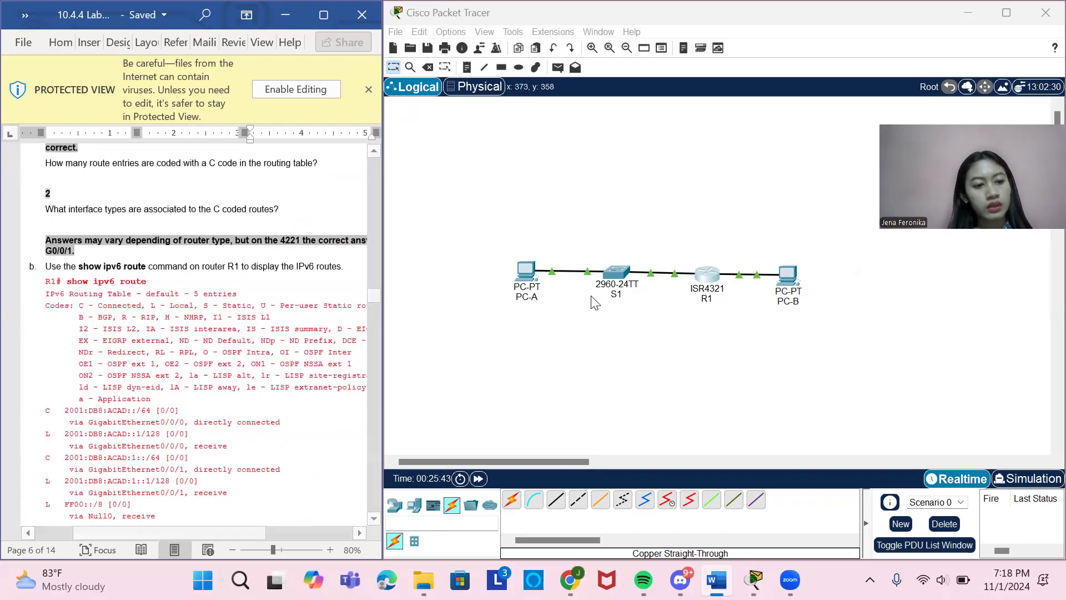
Reopen R1's command line and run show ipv6 route, copied from the lab document, to display the IPv6 routes.
{"action": "left_click", "coordinate": [704, 279]}
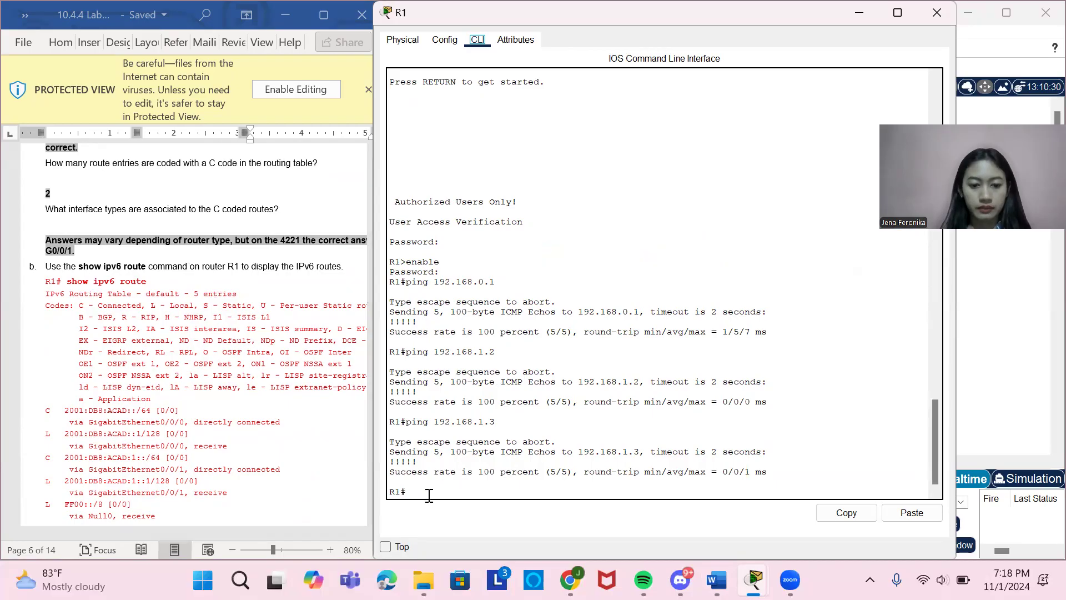
{"action": "scroll", "coordinate": [76, 294], "scroll_direction": "down", "scroll_amount": 1}
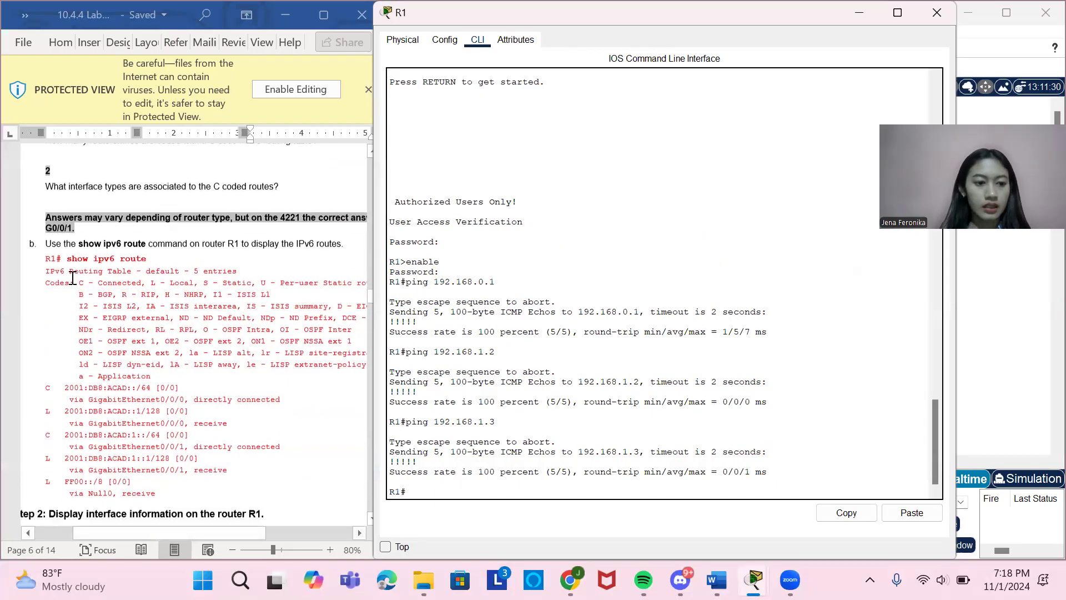
{"action": "left_click_drag", "start_coordinate": [69, 257], "coordinate": [140, 263]}
{"action": "key", "text": "ctrl+c"}
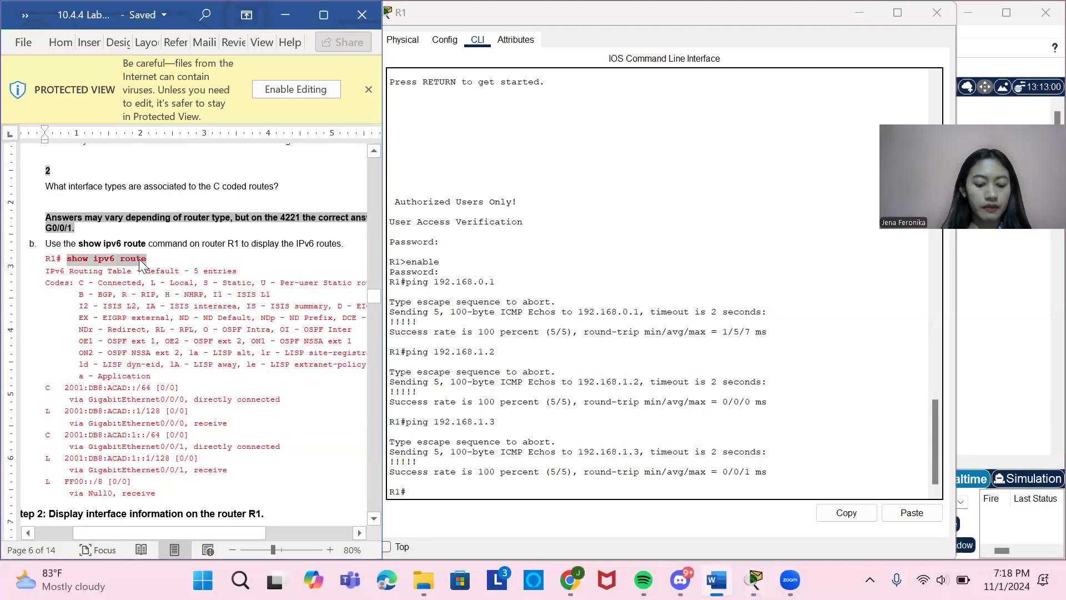
{"action": "left_click", "coordinate": [425, 493]}
{"action": "right_click", "coordinate": [425, 493]}
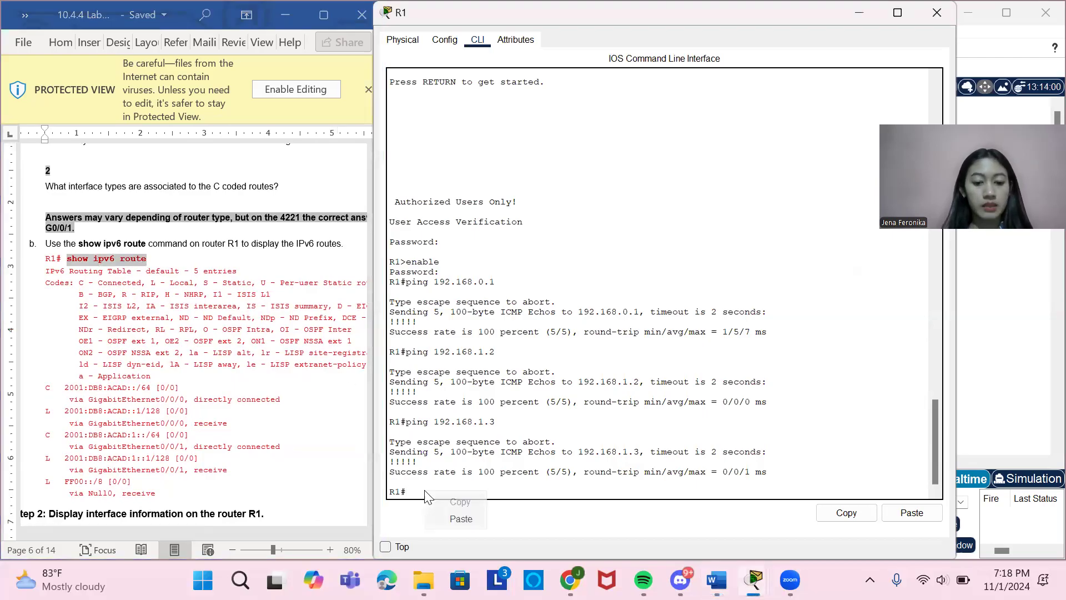
{"action": "left_click", "coordinate": [464, 516]}
{"action": "key", "text": "Return"}
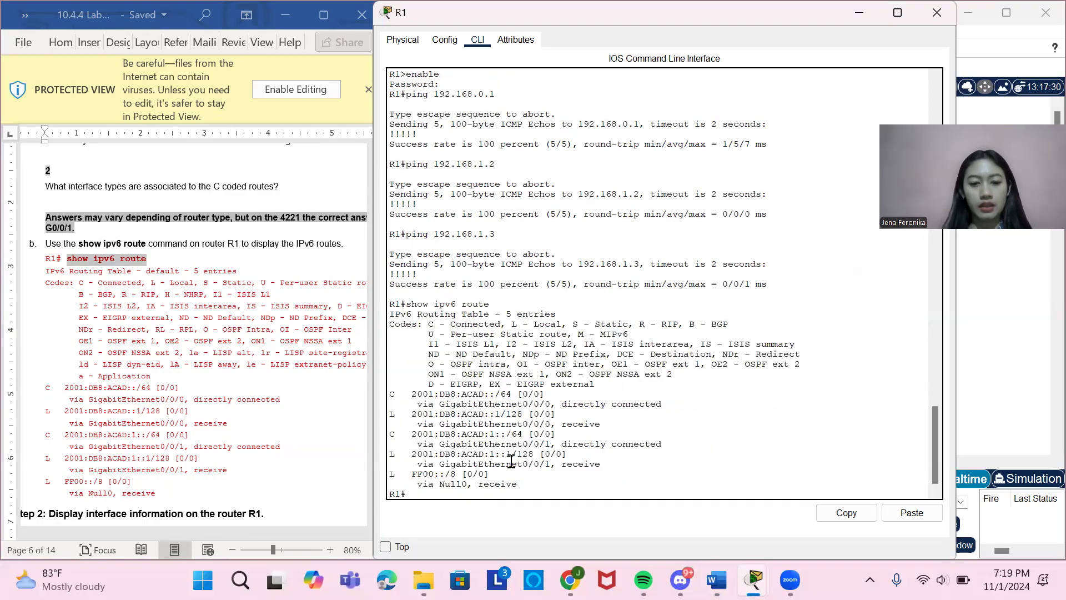
Try to display R1's G0/0/1 interface information with the command show ip interfaces g0/0/1 copied from Step 2 of the lab document.
{"action": "scroll", "coordinate": [209, 393], "scroll_direction": "down", "scroll_amount": 5}
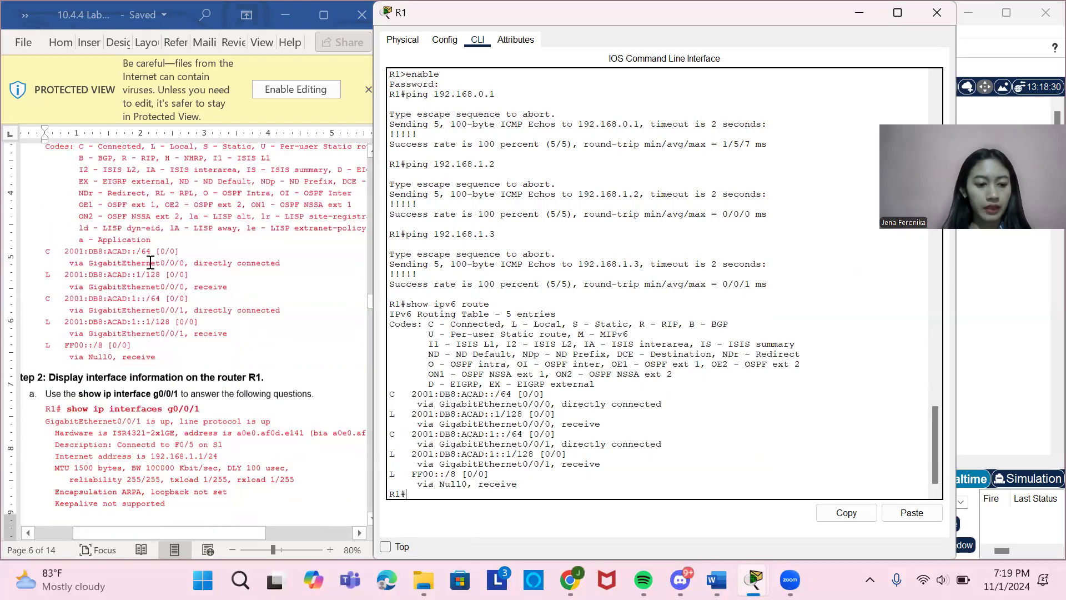
{"action": "scroll", "coordinate": [209, 393], "scroll_direction": "up", "scroll_amount": 3}
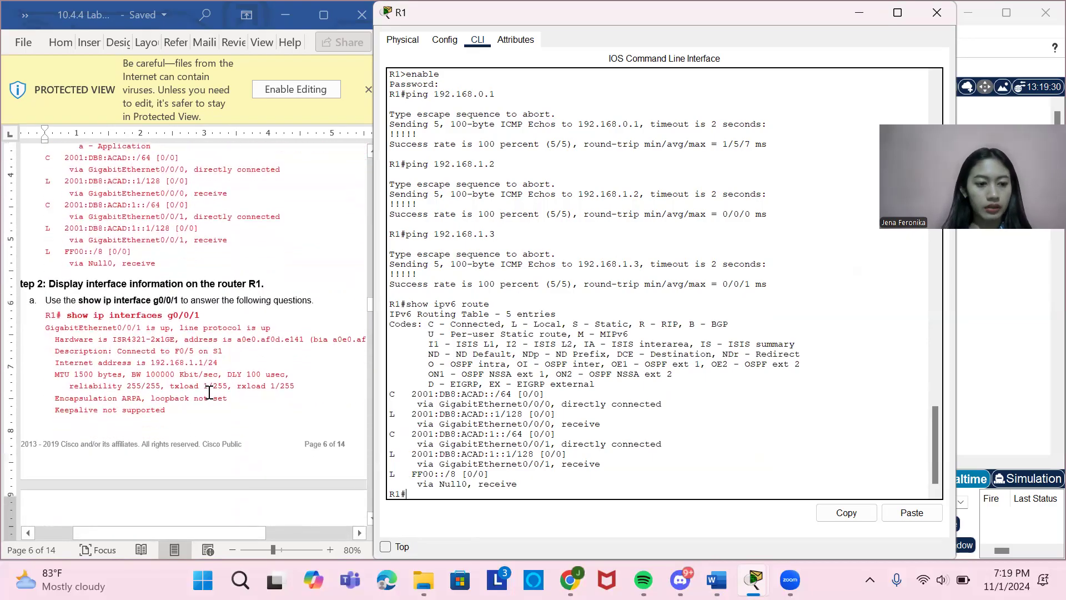
{"action": "scroll", "coordinate": [208, 393], "scroll_direction": "up", "scroll_amount": 5}
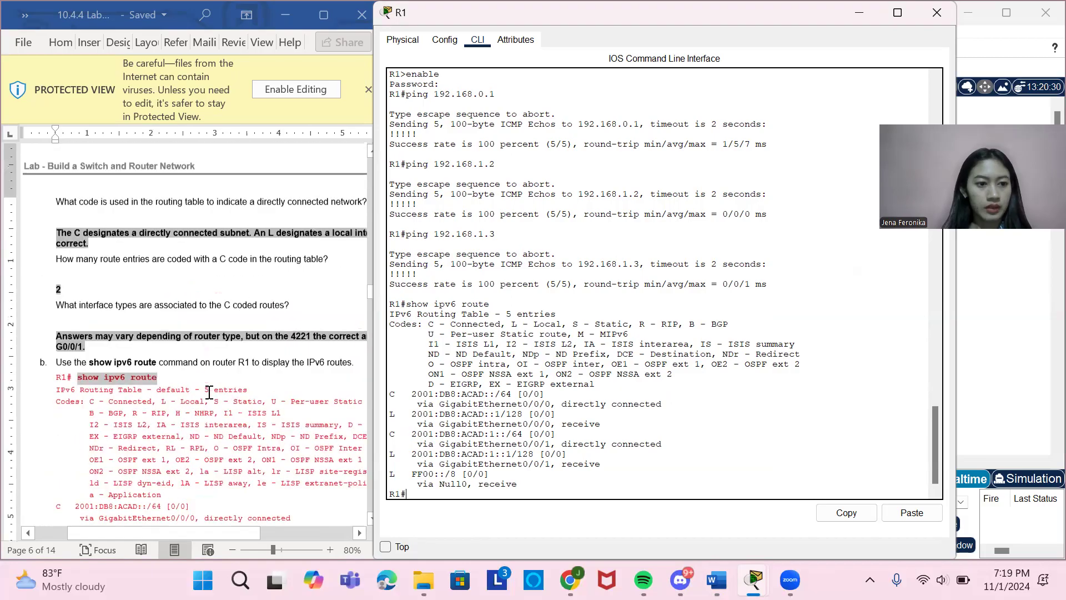
{"action": "scroll", "coordinate": [208, 392], "scroll_direction": "down", "scroll_amount": 8}
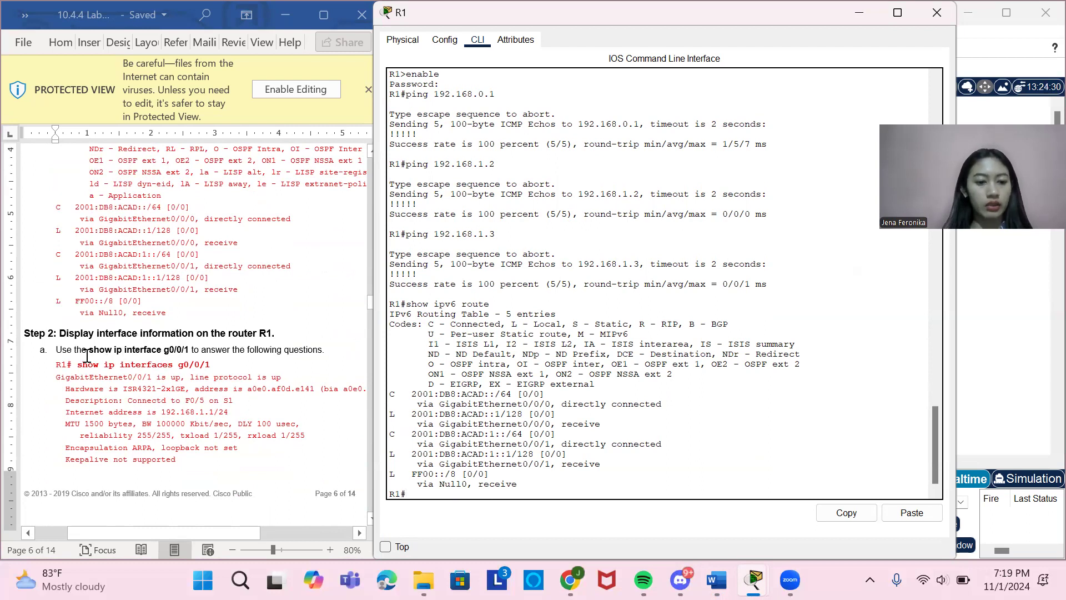
{"action": "left_click_drag", "start_coordinate": [77, 365], "coordinate": [209, 368]}
{"action": "key", "text": "ctrl+c"}
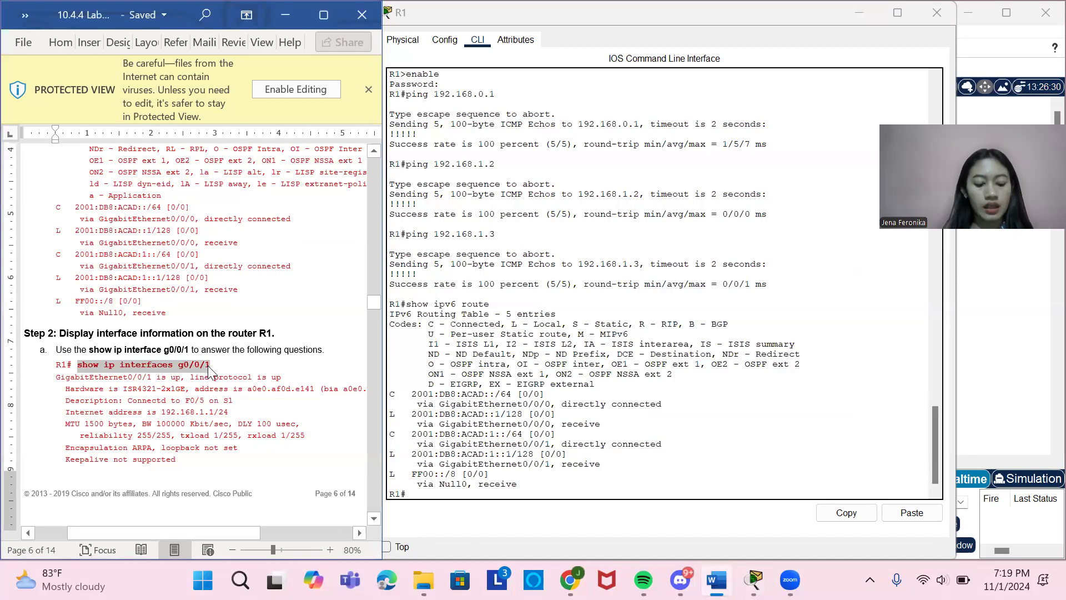
{"action": "left_click", "coordinate": [443, 493]}
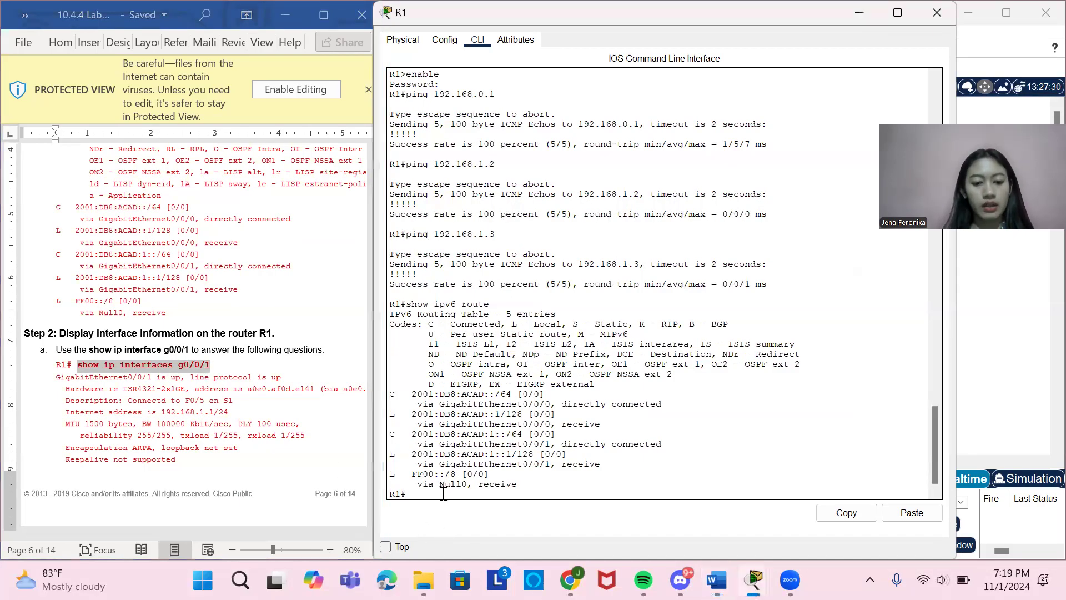
{"action": "key", "text": "ctrl+v"}
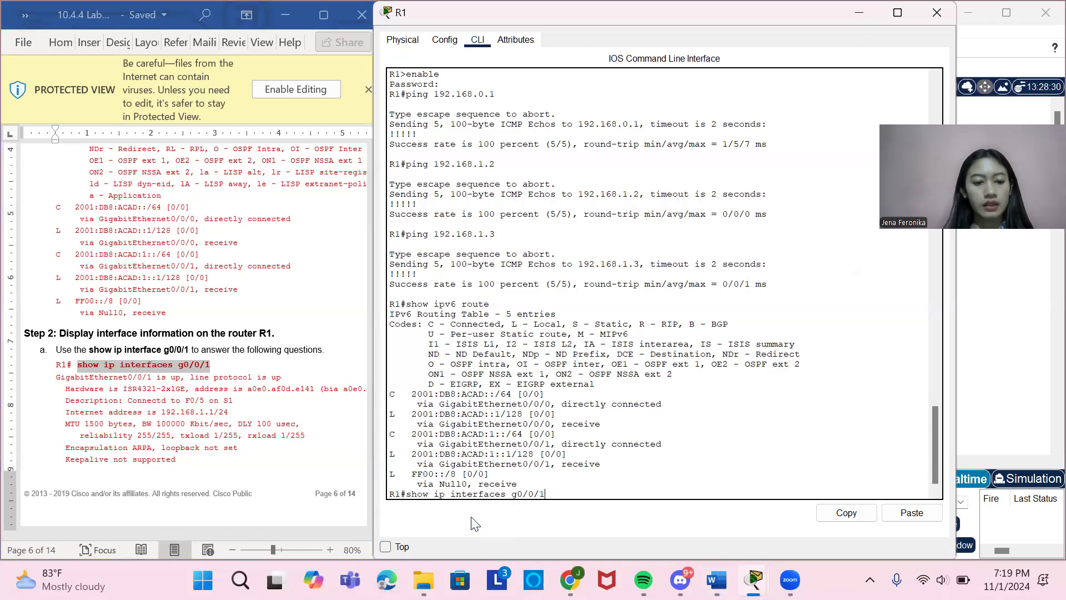
{"action": "key", "text": "Return"}
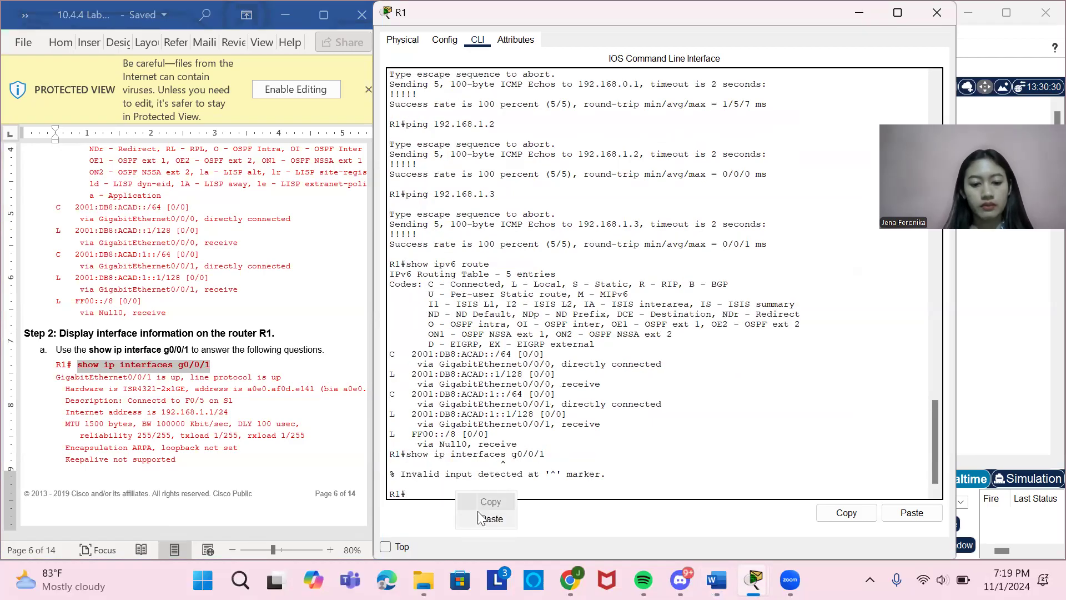
Recall the last command on R1, correct it to show ip interface g0/0/1, and run it.
{"action": "key", "text": "Up"}
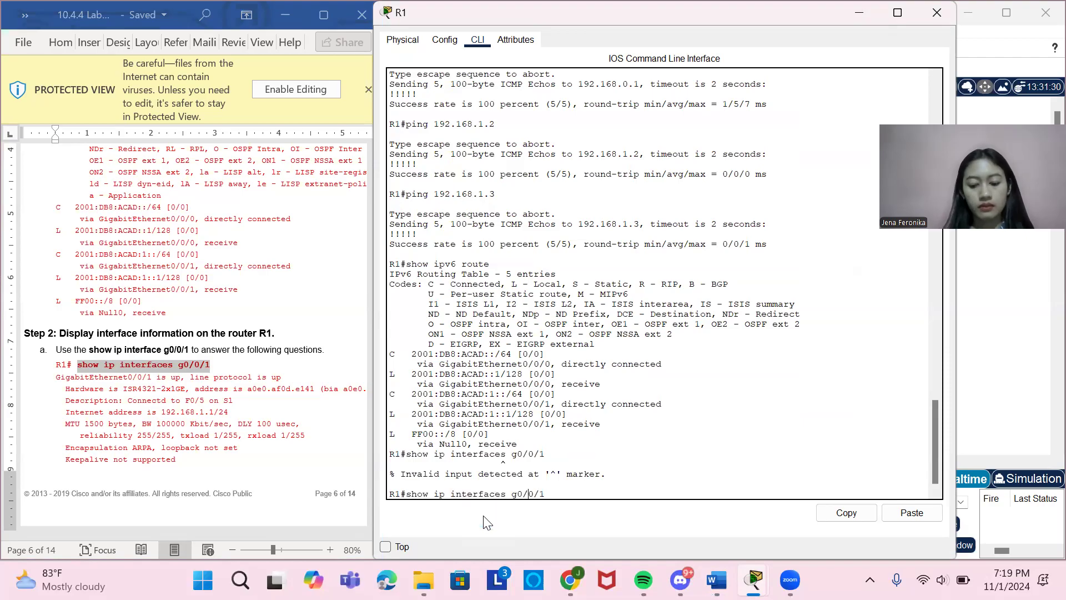
{"action": "key", "text": "BackSpace"}
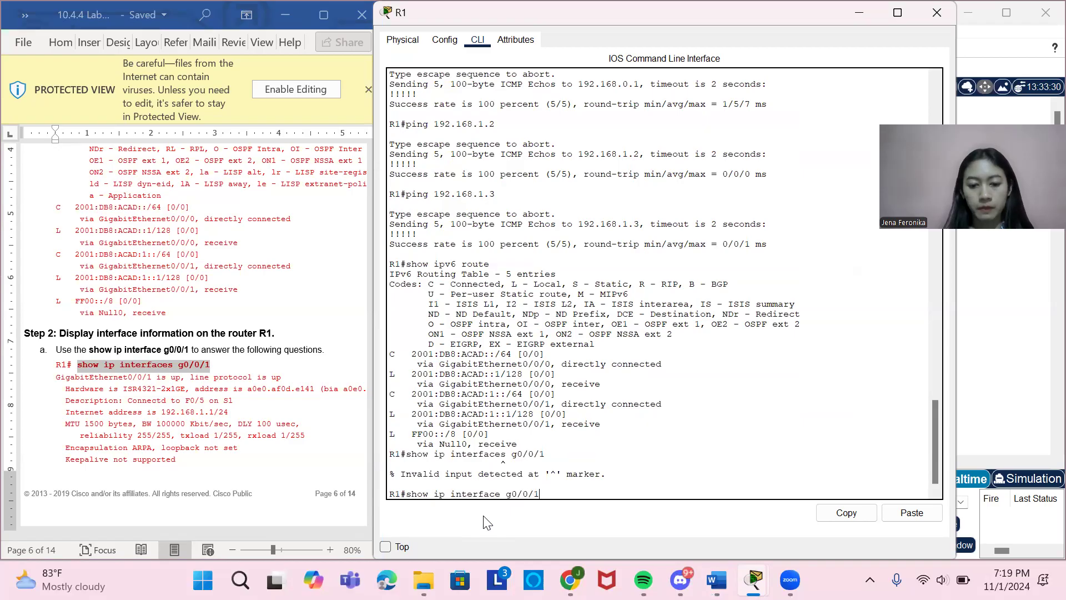
{"action": "key", "text": "Return"}
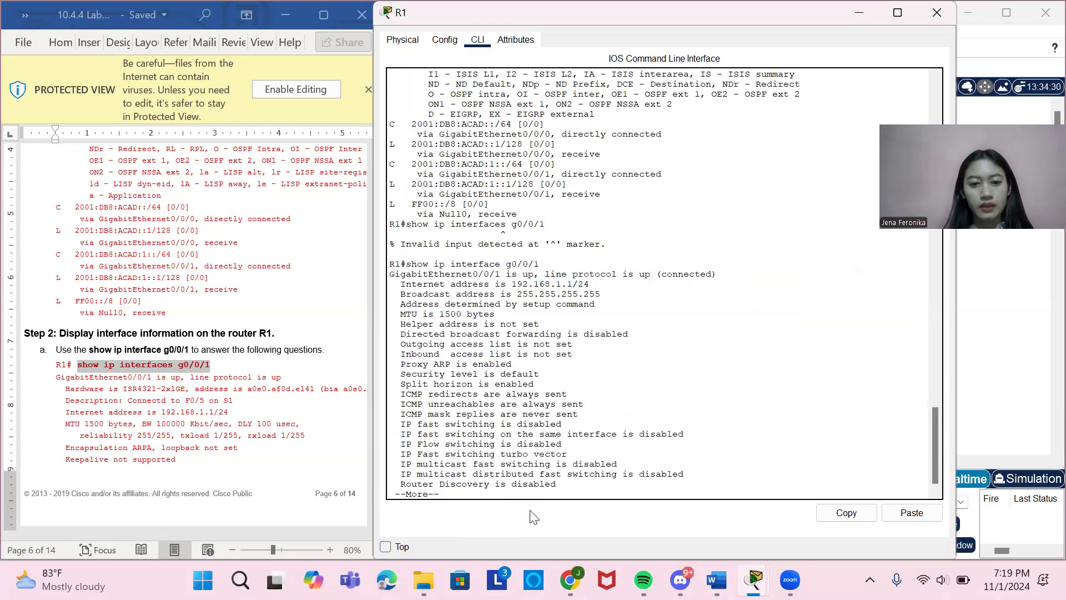
Review the lab document's G0/0/1 questions and copy the show ipv6 interface g0/0/1 command from part b.
{"action": "scroll", "coordinate": [213, 292], "scroll_direction": "down", "scroll_amount": 8}
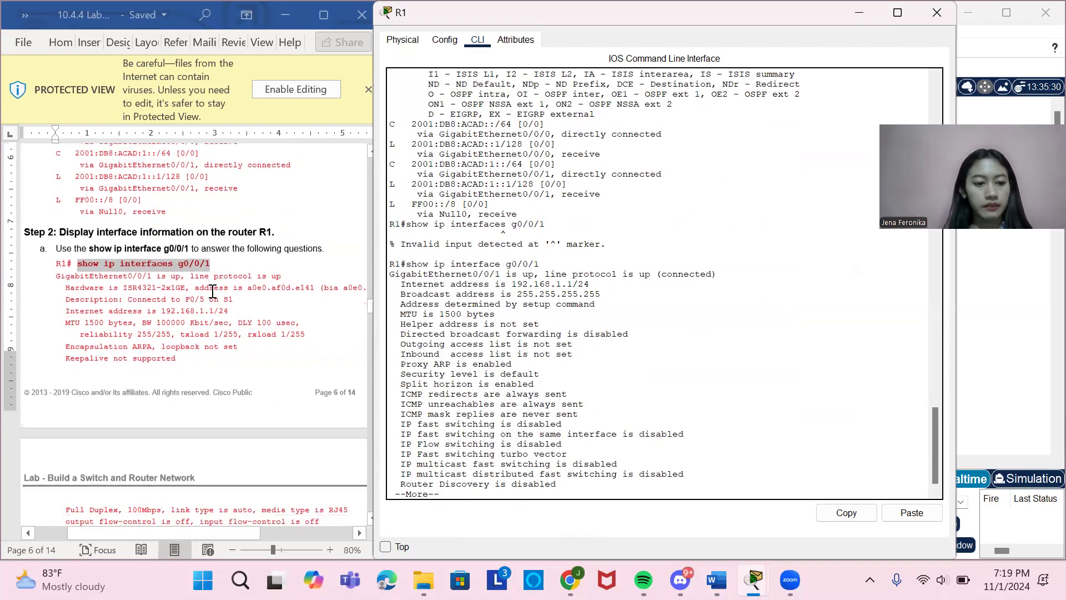
{"action": "scroll", "coordinate": [215, 297], "scroll_direction": "down", "scroll_amount": 5}
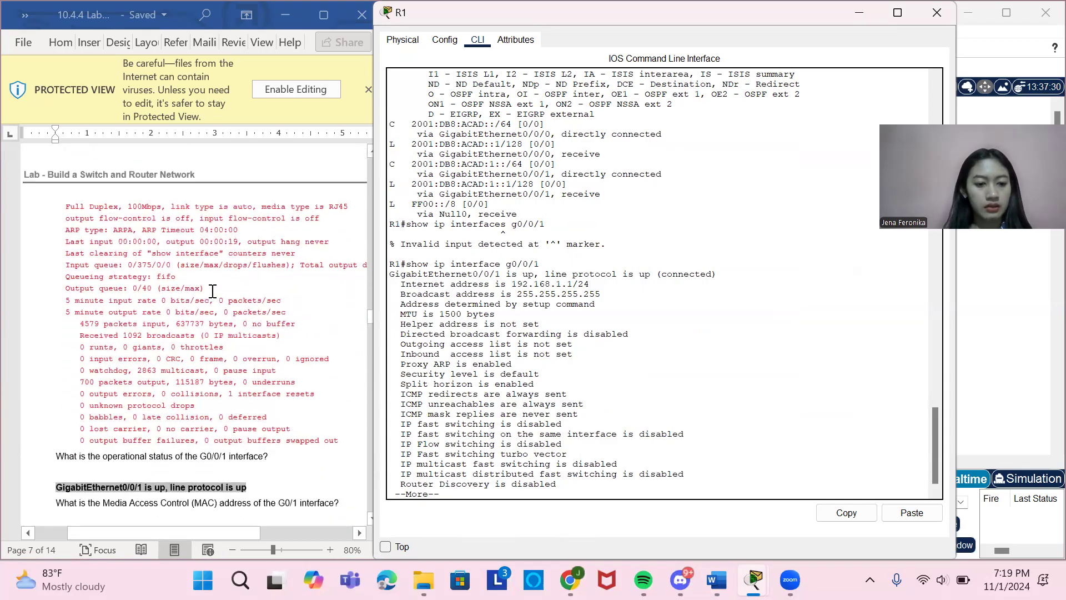
{"action": "scroll", "coordinate": [212, 291], "scroll_direction": "down", "scroll_amount": 4}
{"action": "scroll", "coordinate": [213, 291], "scroll_direction": "down", "scroll_amount": 4}
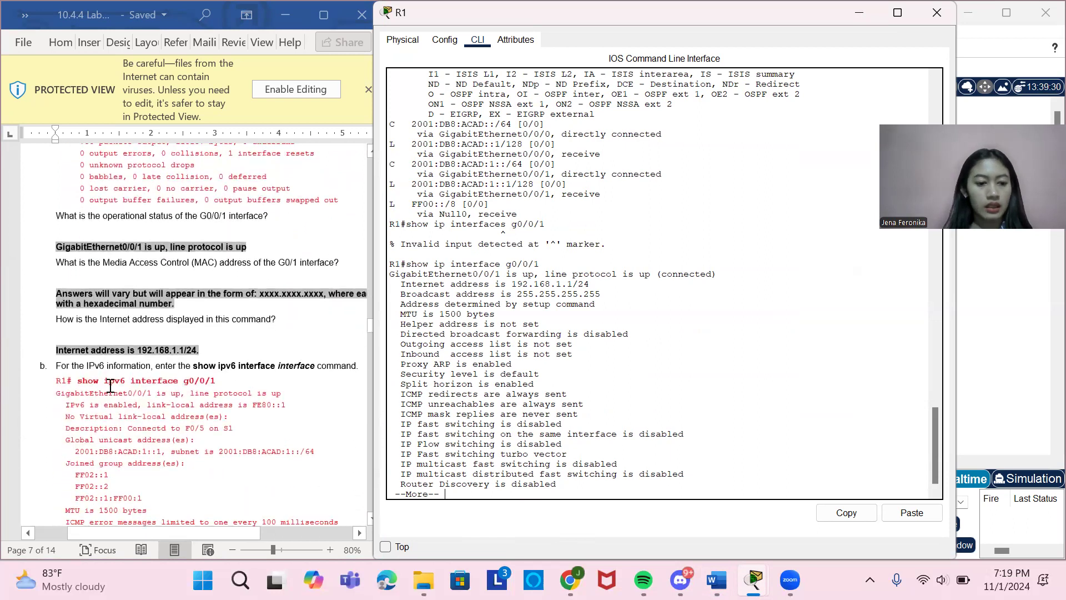
{"action": "left_click_drag", "start_coordinate": [80, 382], "coordinate": [213, 383]}
{"action": "key", "text": "ctrl+c"}
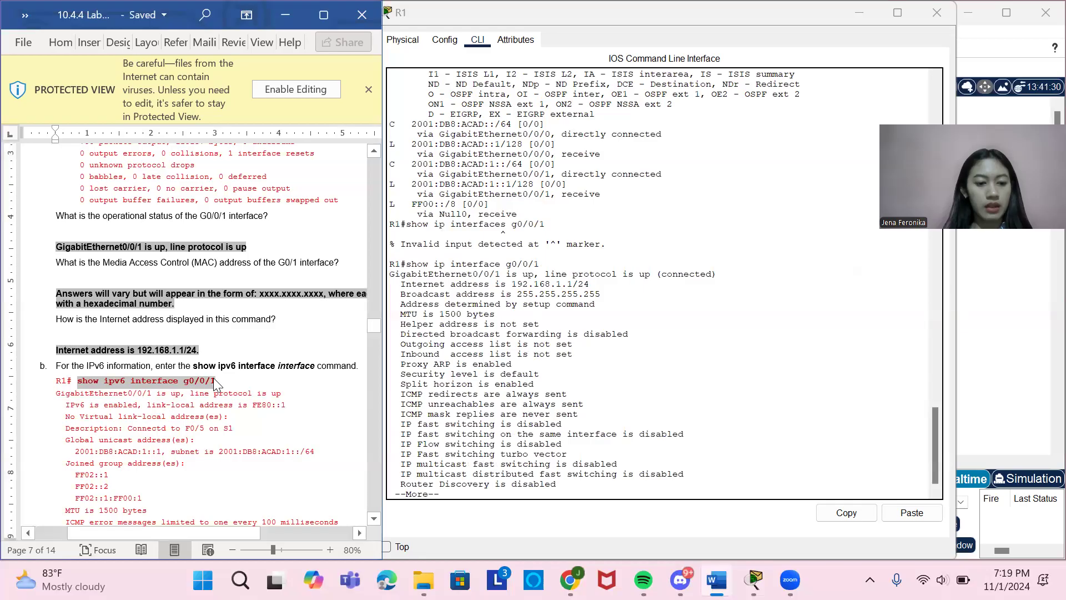
Page through the remaining show ip interface g0/0/1 output on R1 until the command prompt returns.
{"action": "key", "text": "Return"}
{"action": "left_click", "coordinate": [527, 497]}
{"action": "key", "text": "Return"}
{"action": "key", "text": "Return"}
{"action": "key", "text": "Return"}
{"action": "key", "text": "Return"}
{"action": "key", "text": "Return"}
{"action": "key", "text": "Return"}
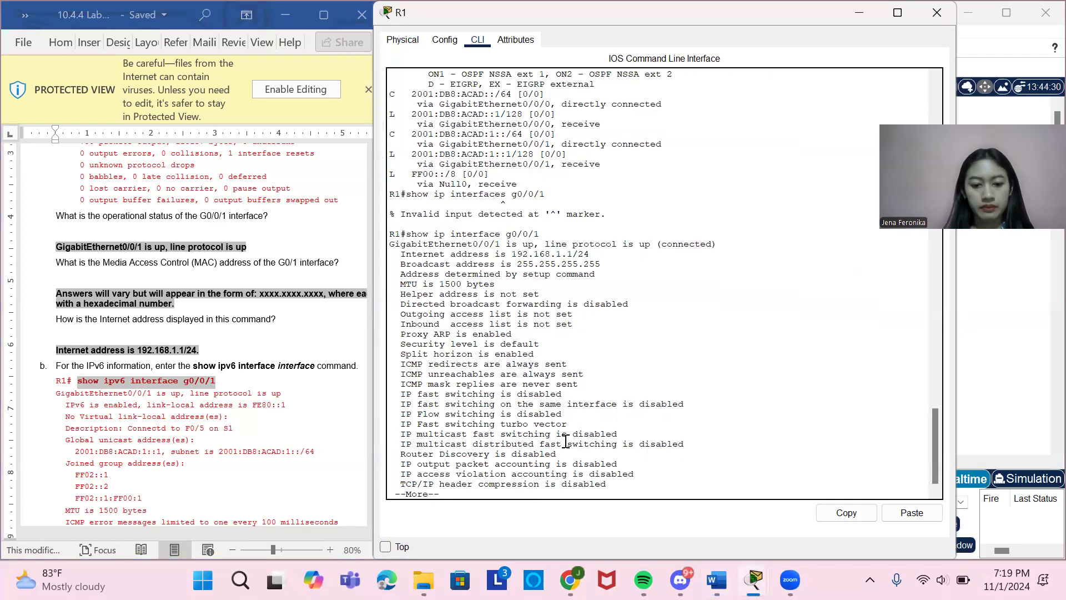
{"action": "key", "text": "Return"}
{"action": "key", "text": "Return"}
{"action": "key", "text": "Return"}
{"action": "key", "text": "Return"}
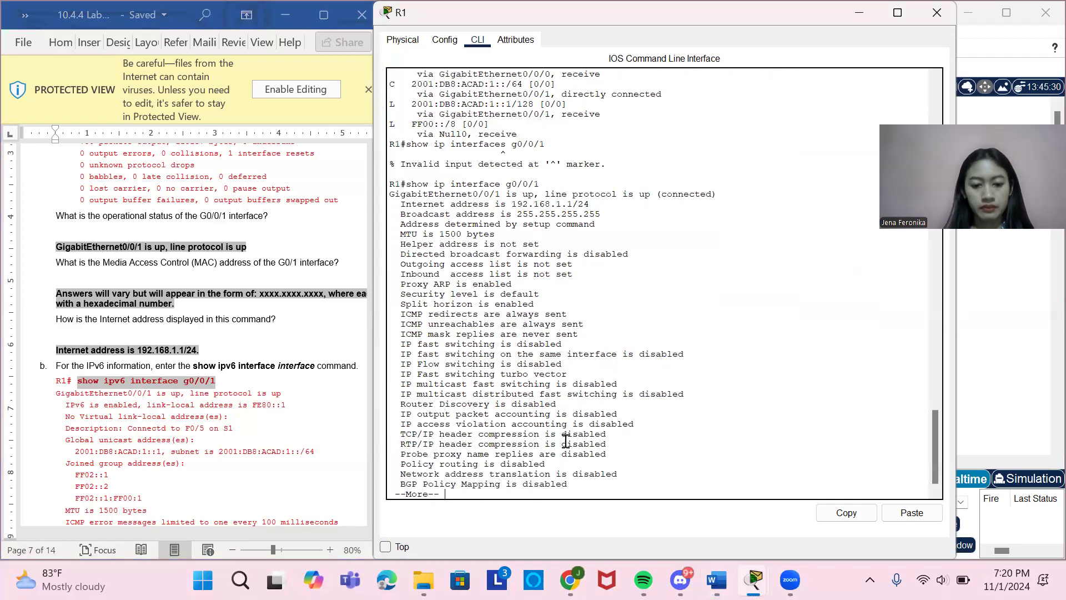
{"action": "key", "text": "Return"}
{"action": "key", "text": "Return"}
{"action": "key", "text": "Return"}
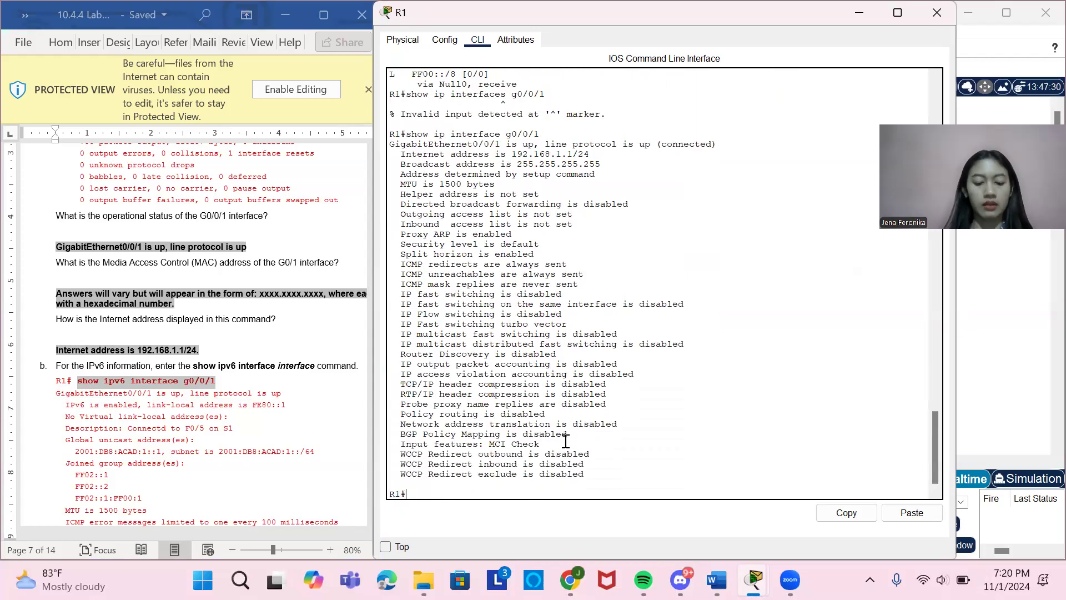
Run the copied show ipv6 interface g0/0/1 command on R1, checking the lab document's Step 2 instructions before executing it.
{"action": "right_click", "coordinate": [507, 498]}
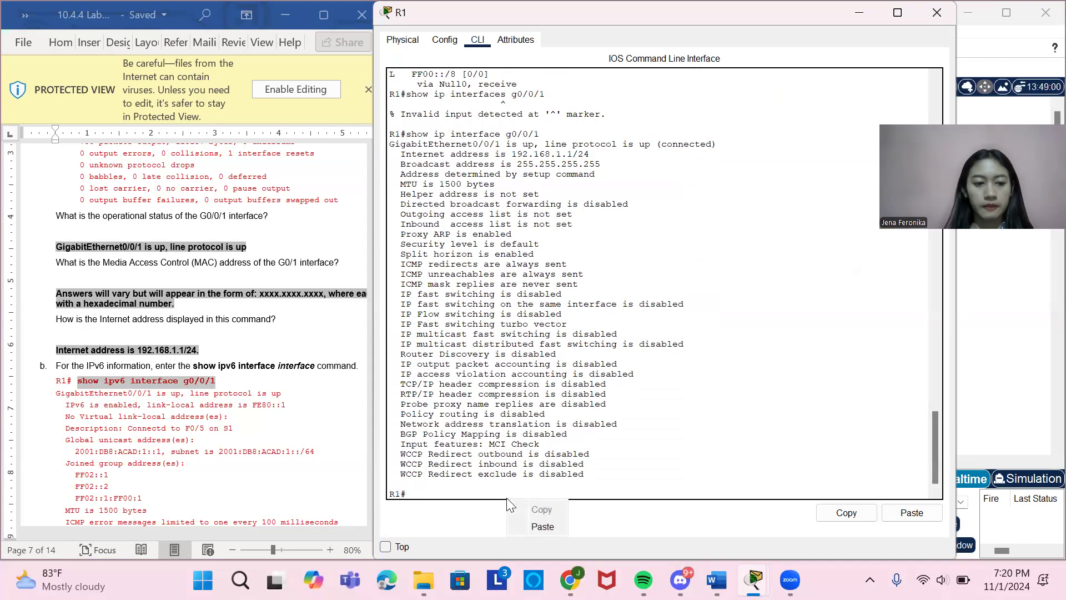
{"action": "left_click", "coordinate": [542, 526]}
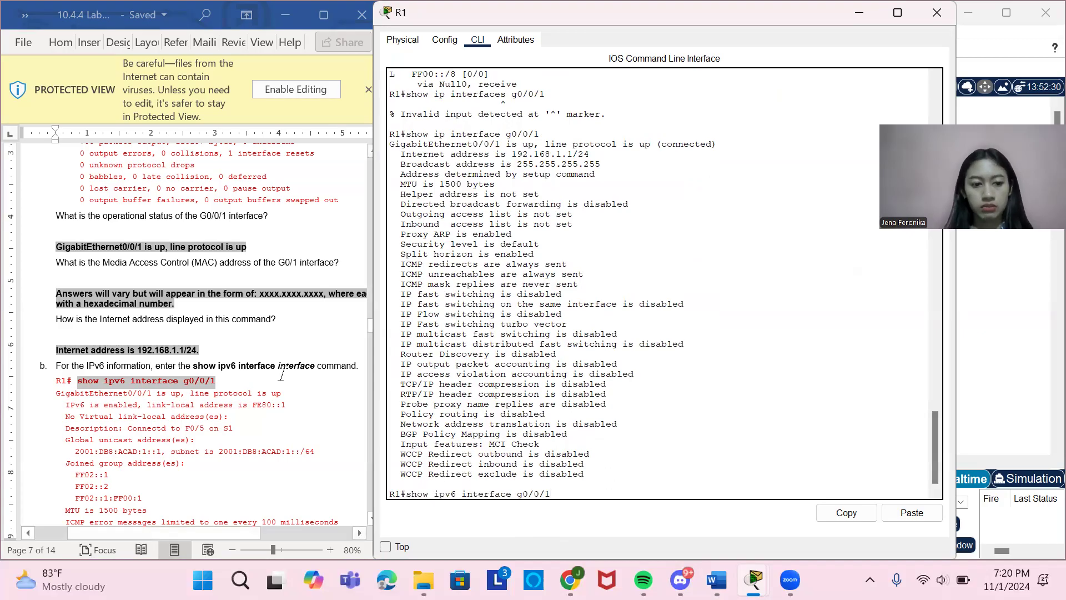
{"action": "scroll", "coordinate": [282, 374], "scroll_direction": "up", "scroll_amount": 1}
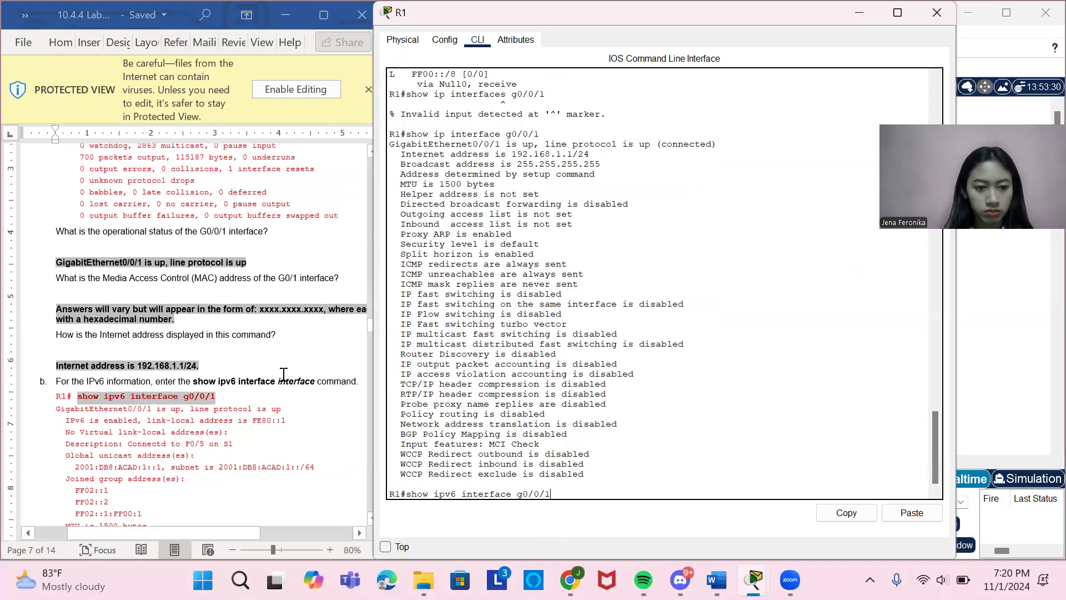
{"action": "scroll", "coordinate": [283, 374], "scroll_direction": "up", "scroll_amount": 15}
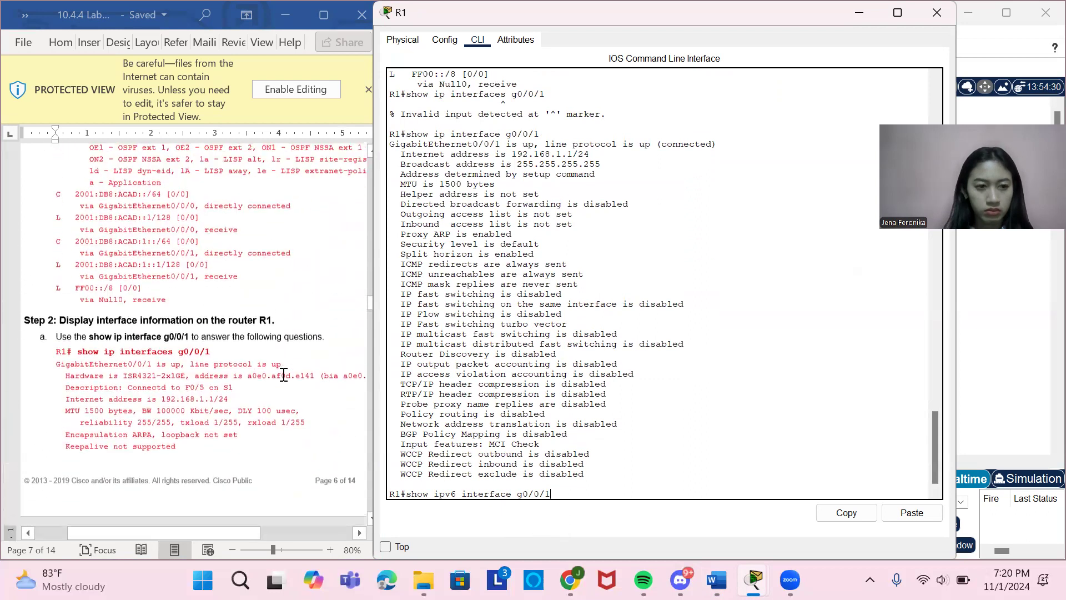
{"action": "scroll", "coordinate": [283, 374], "scroll_direction": "down", "scroll_amount": 14}
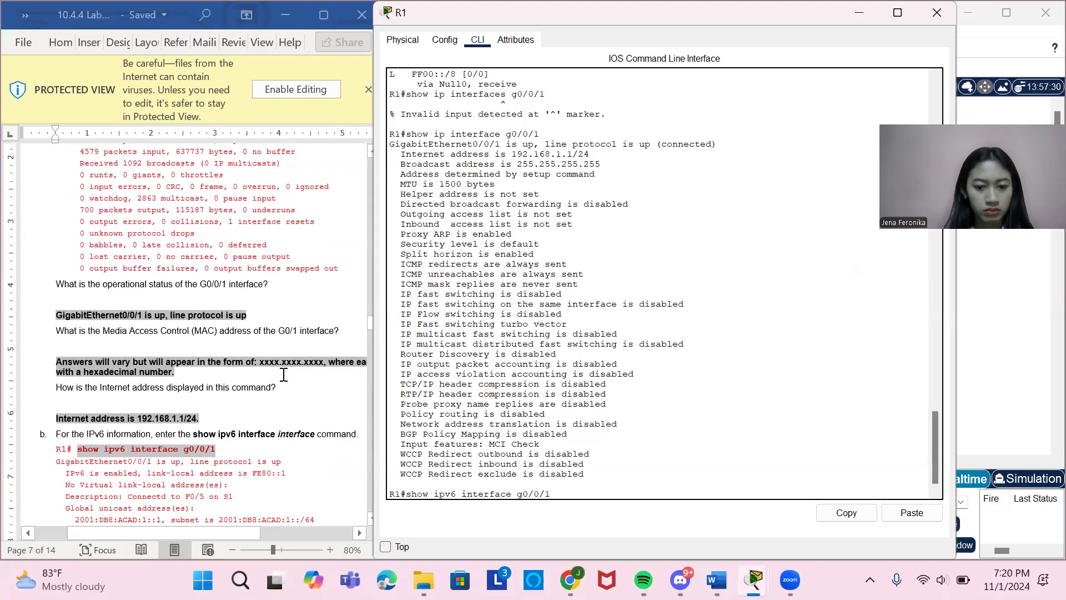
{"action": "scroll", "coordinate": [235, 336], "scroll_direction": "down", "scroll_amount": 3}
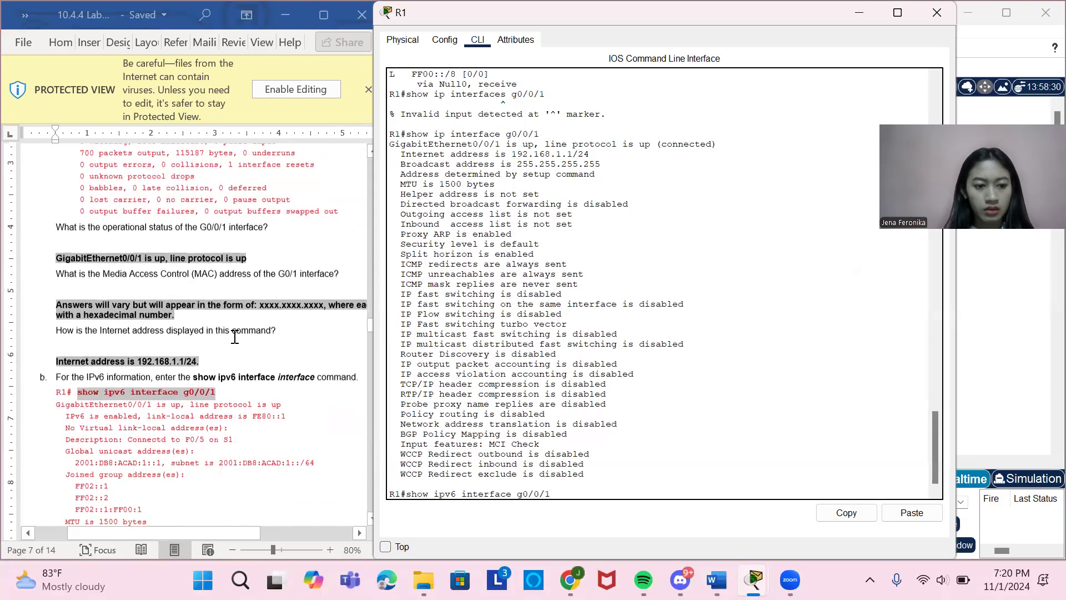
{"action": "scroll", "coordinate": [219, 287], "scroll_direction": "up", "scroll_amount": 13}
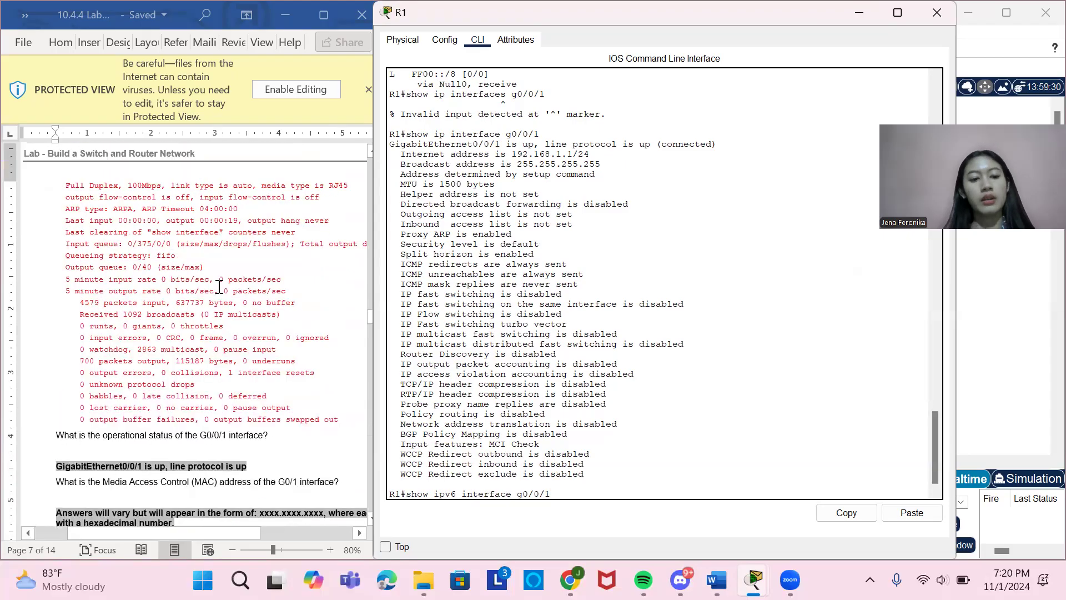
{"action": "scroll", "coordinate": [218, 287], "scroll_direction": "up", "scroll_amount": 6}
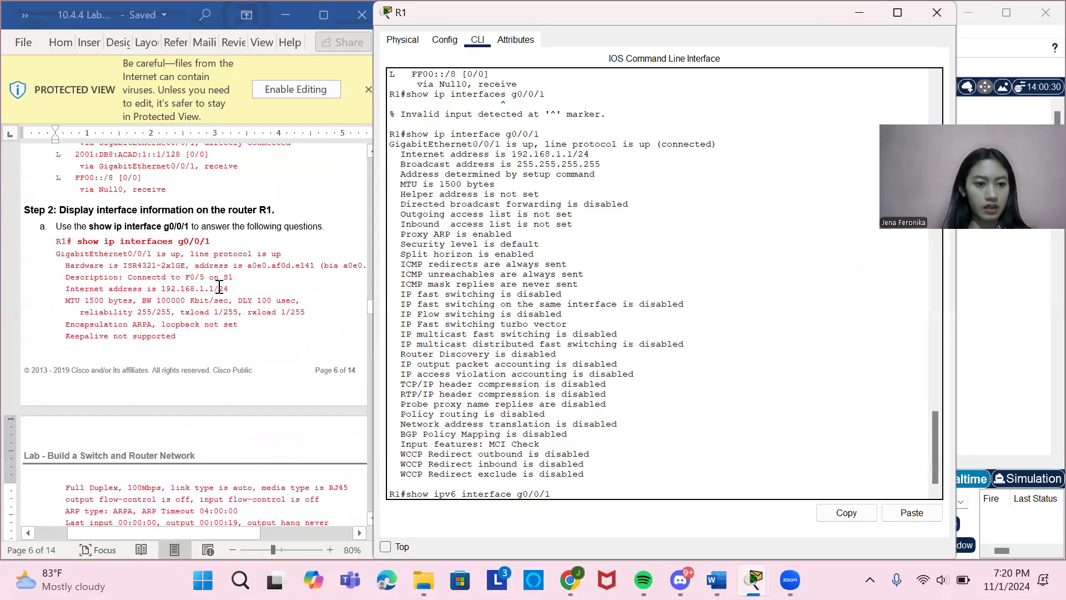
{"action": "scroll", "coordinate": [219, 287], "scroll_direction": "down", "scroll_amount": 15}
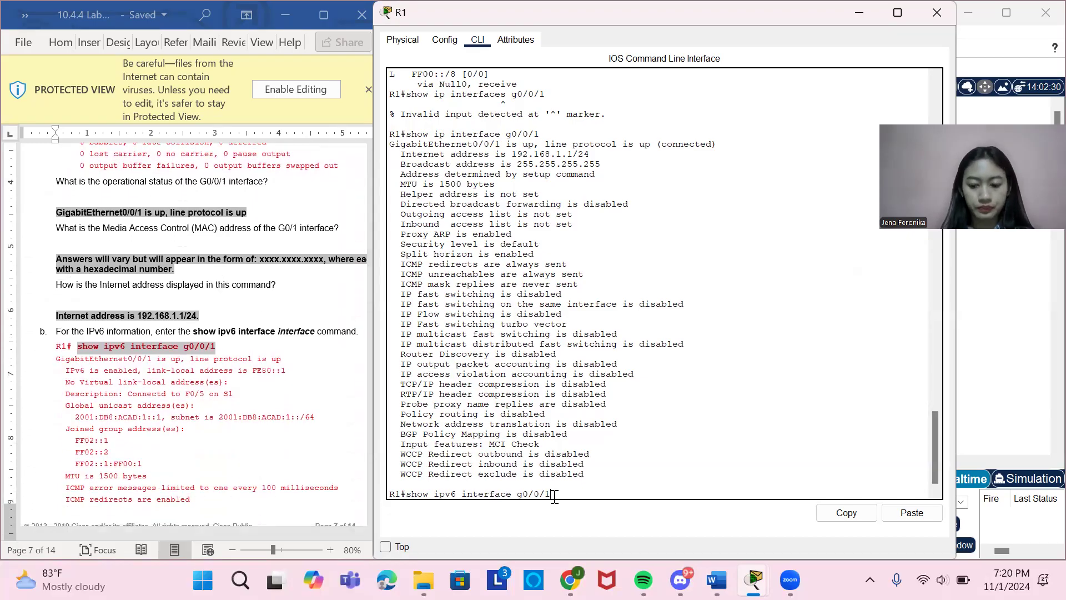
{"action": "key", "text": "Return"}
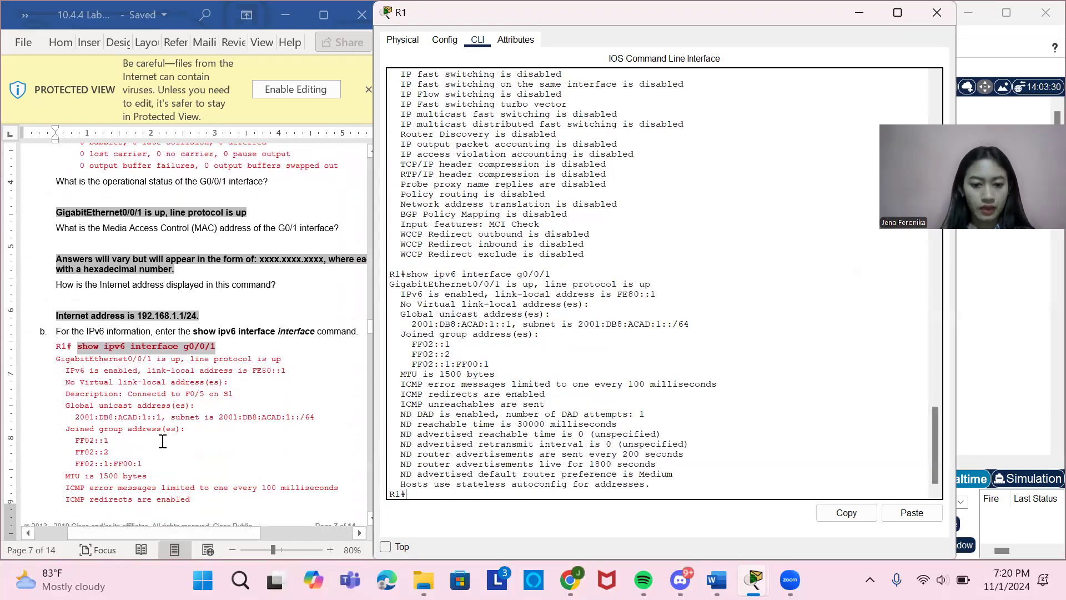
Review the lab document's Step 3 instructions on displaying a summary list of the router and switch interfaces.
{"action": "scroll", "coordinate": [162, 442], "scroll_direction": "down", "scroll_amount": 12}
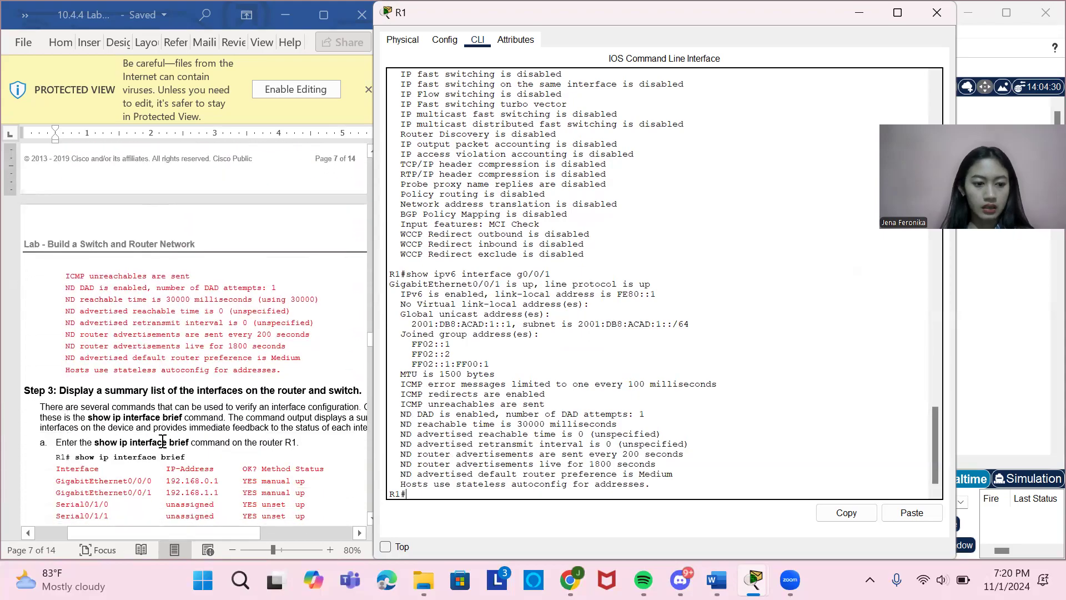
{"action": "key", "text": "Return"}
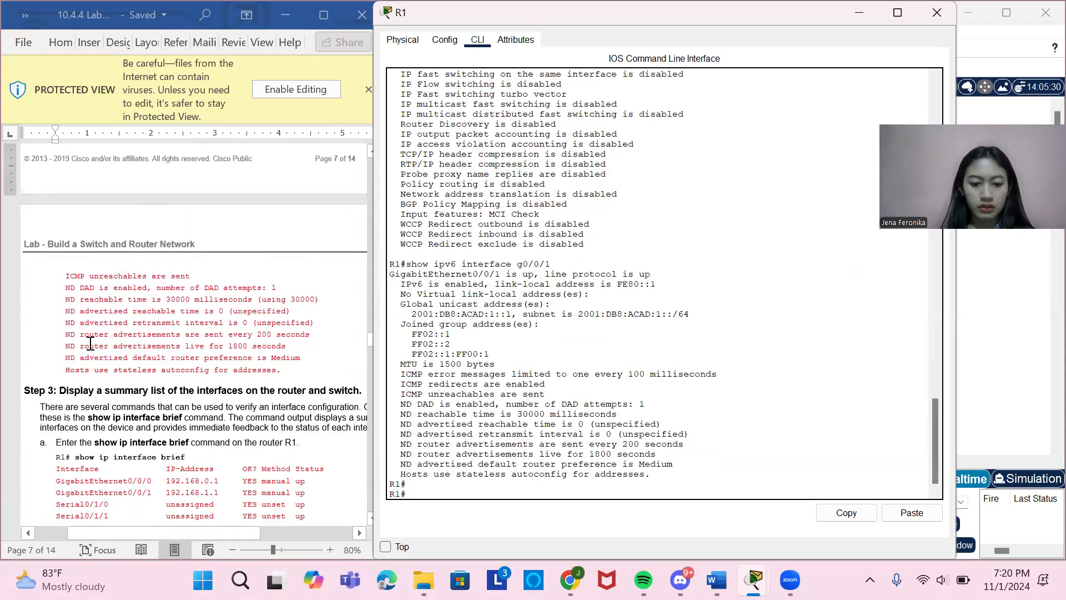
{"action": "scroll", "coordinate": [90, 345], "scroll_direction": "down", "scroll_amount": 3}
{"action": "scroll", "coordinate": [203, 382], "scroll_direction": "right", "scroll_amount": 2}
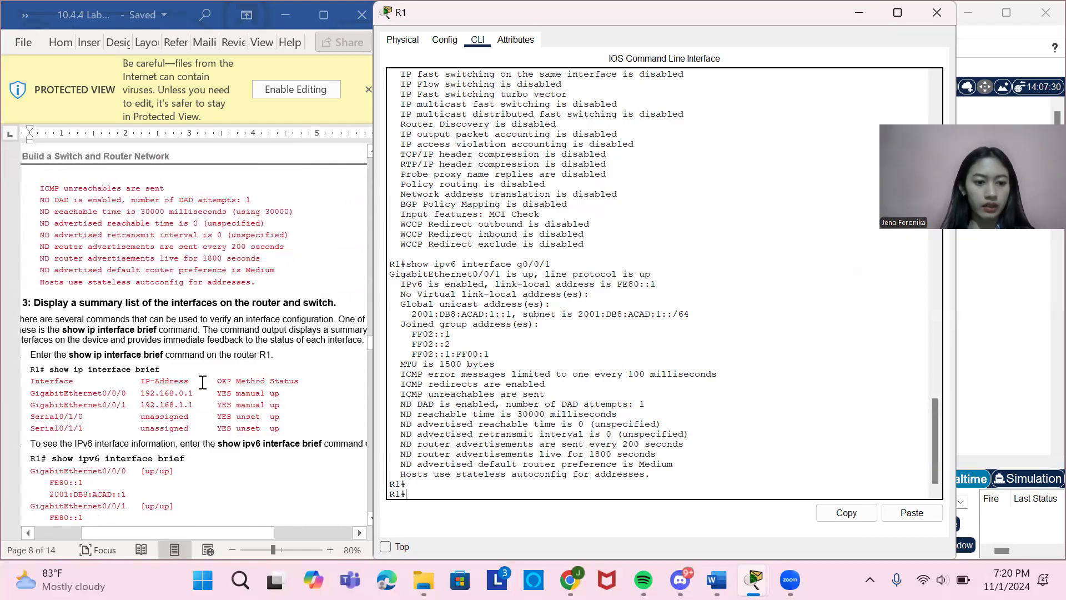
{"action": "scroll", "coordinate": [202, 382], "scroll_direction": "left", "scroll_amount": 3}
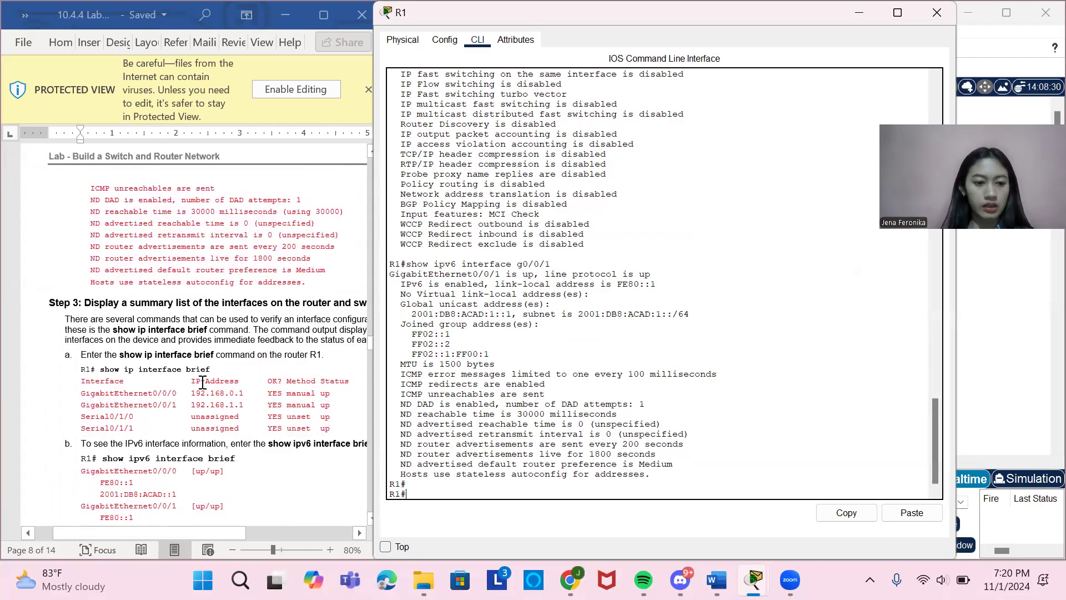
{"action": "scroll", "coordinate": [203, 382], "scroll_direction": "right", "scroll_amount": 3}
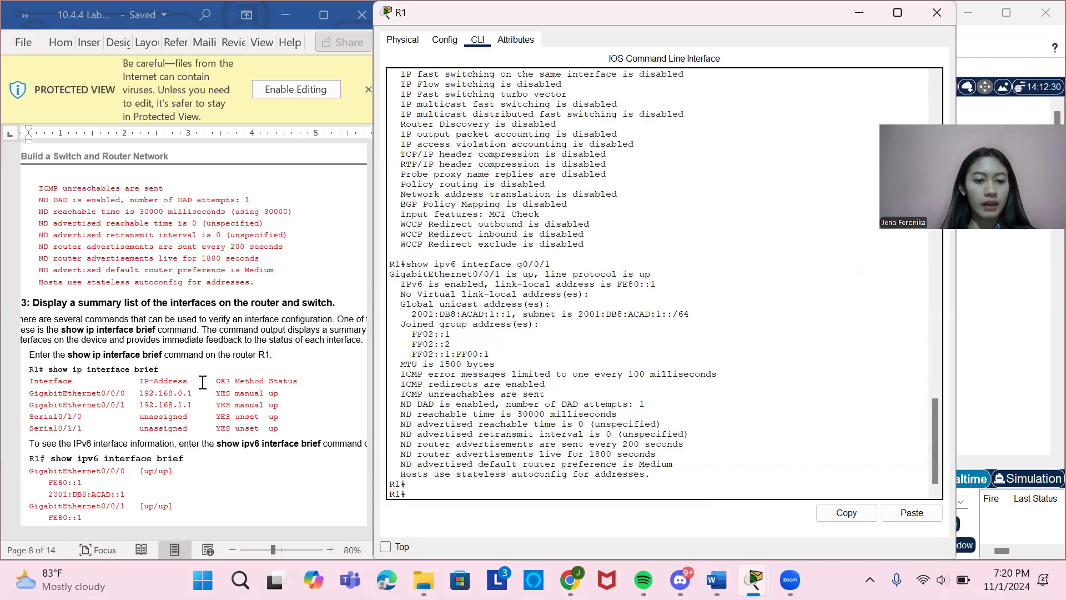
{"action": "scroll", "coordinate": [203, 382], "scroll_direction": "left", "scroll_amount": 4}
{"action": "scroll", "coordinate": [189, 383], "scroll_direction": "down", "scroll_amount": 1}
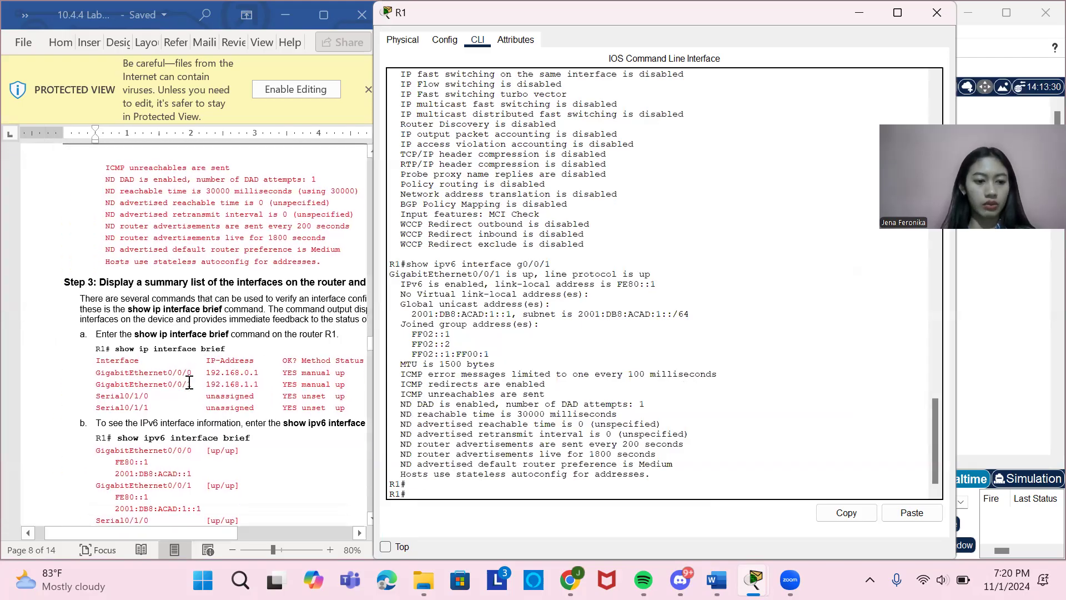
Copy the show ip interface brief command from part a of the lab document and run it on R1.
{"action": "left_click_drag", "start_coordinate": [115, 349], "coordinate": [226, 352]}
{"action": "left_click", "coordinate": [480, 476]}
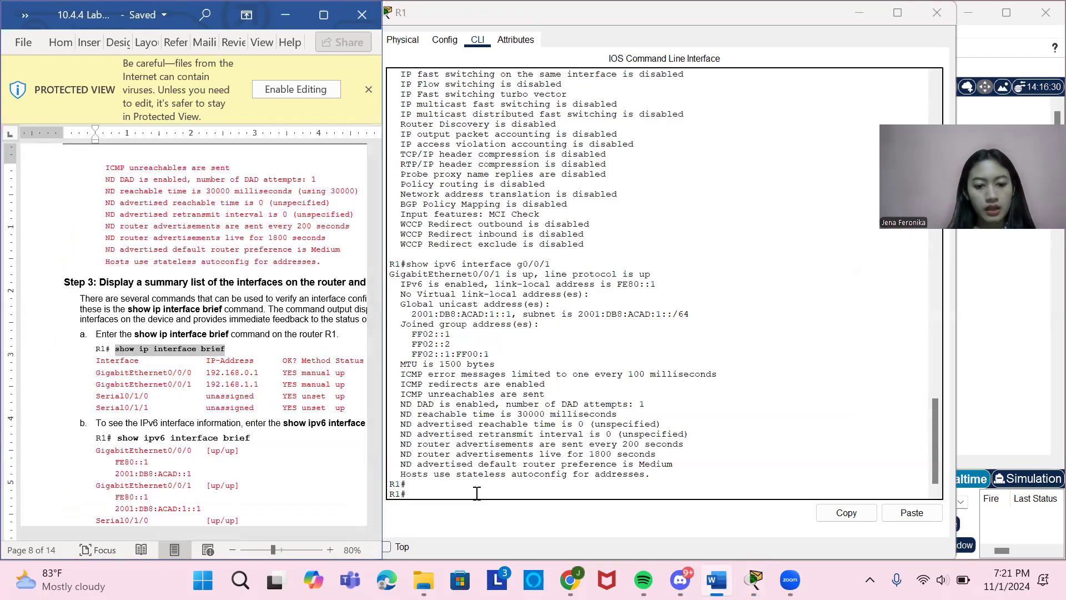
{"action": "right_click", "coordinate": [476, 493]}
{"action": "left_click", "coordinate": [518, 524]}
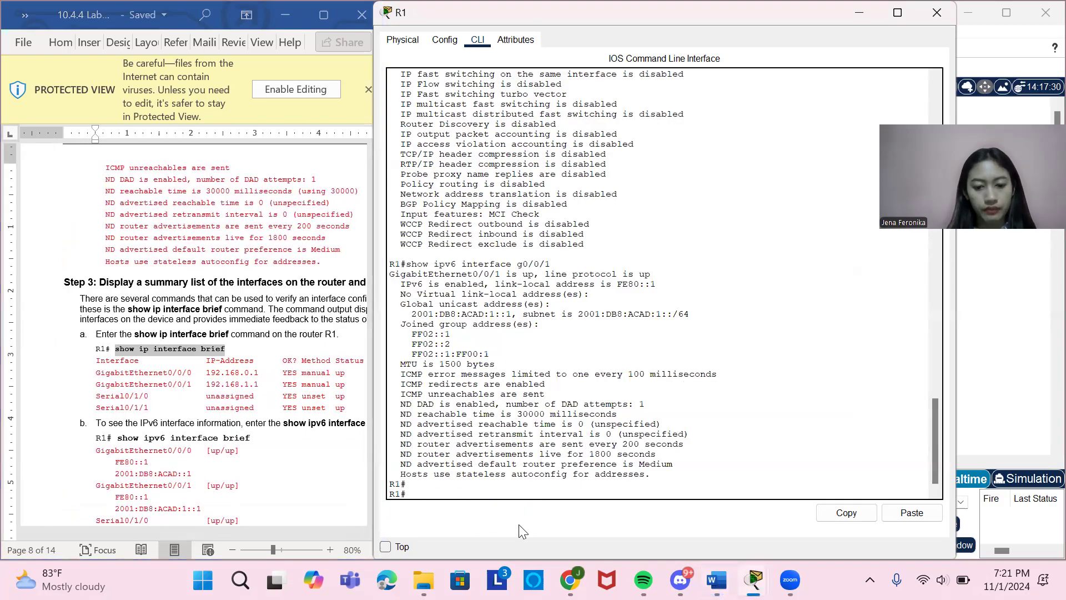
{"action": "key", "text": "Return"}
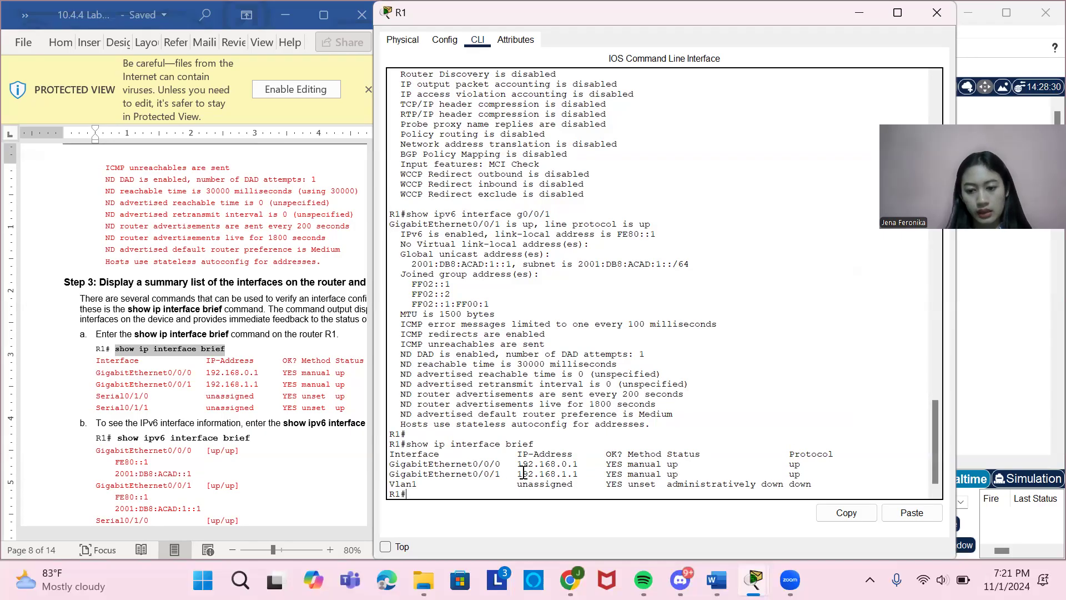
Copy the show ipv6 interface brief command from part b of the lab document and run it on R1.
{"action": "scroll", "coordinate": [224, 411], "scroll_direction": "down", "scroll_amount": 2}
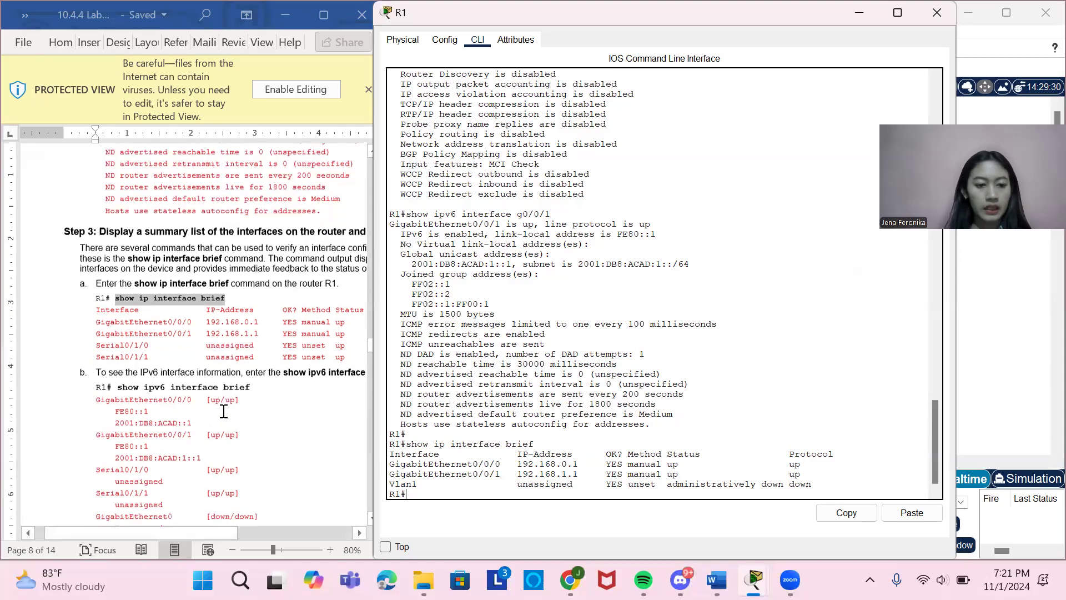
{"action": "scroll", "coordinate": [224, 411], "scroll_direction": "down", "scroll_amount": 2}
{"action": "scroll", "coordinate": [223, 410], "scroll_direction": "right", "scroll_amount": 2}
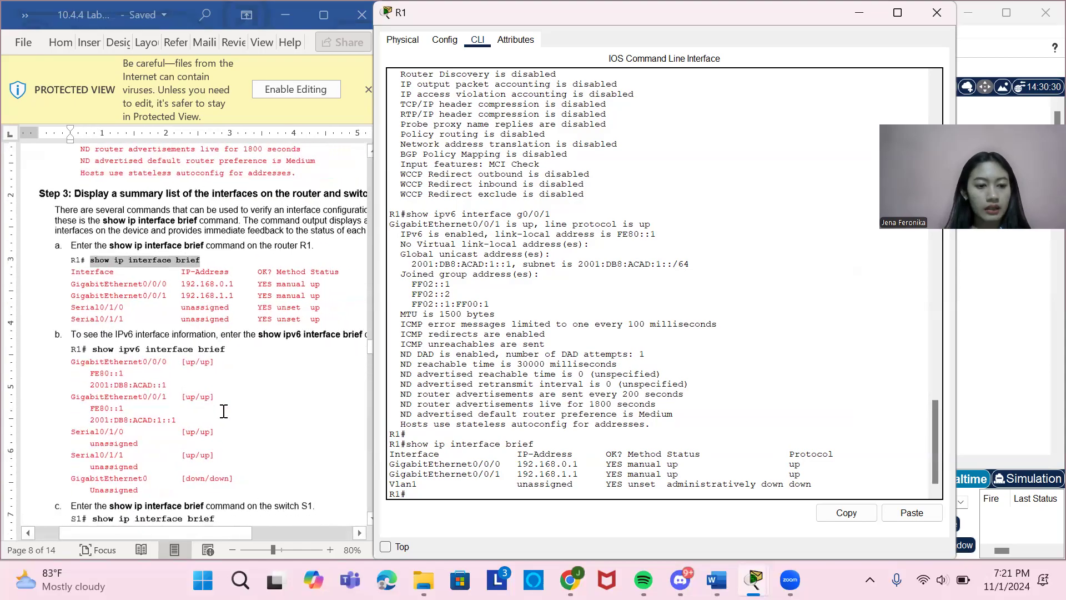
{"action": "scroll", "coordinate": [224, 411], "scroll_direction": "down", "scroll_amount": 1}
{"action": "scroll", "coordinate": [224, 411], "scroll_direction": "right", "scroll_amount": 2}
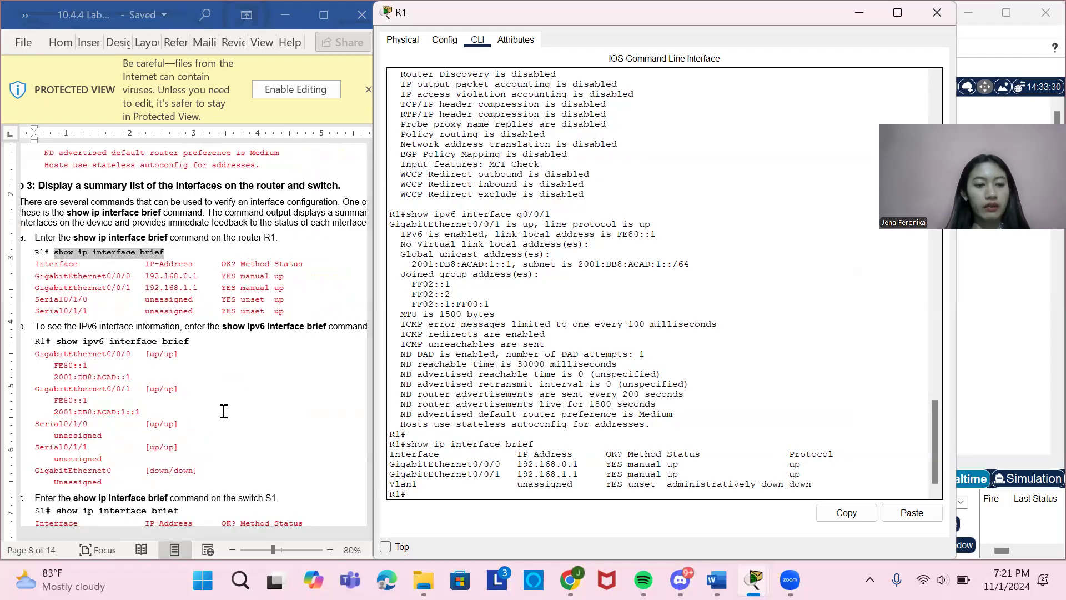
{"action": "left_click_drag", "start_coordinate": [56, 340], "coordinate": [183, 341]}
{"action": "key", "text": "ctrl+c"}
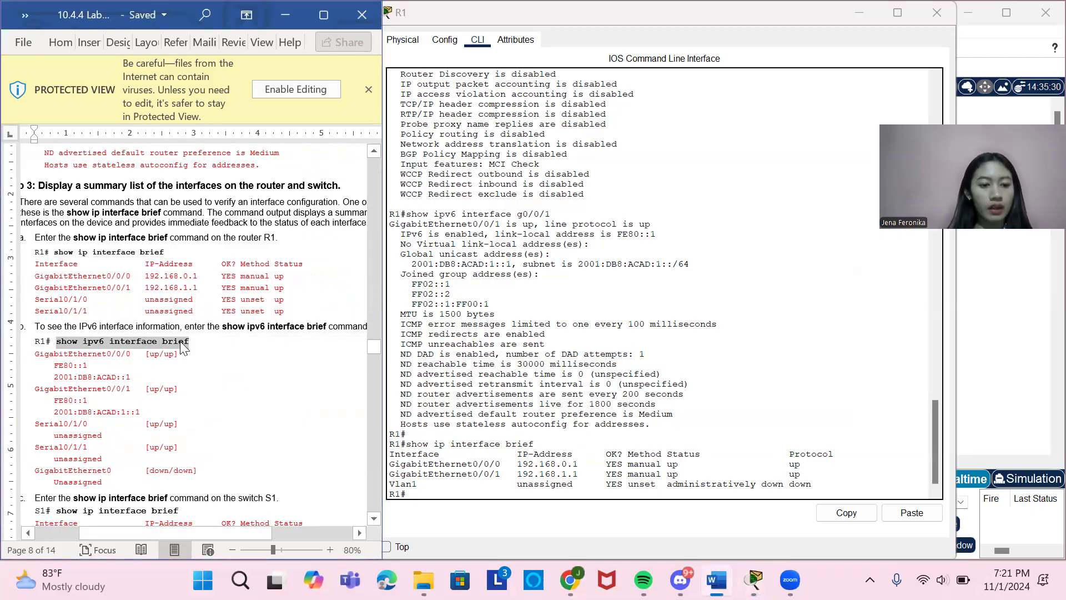
{"action": "left_click", "coordinate": [446, 496]}
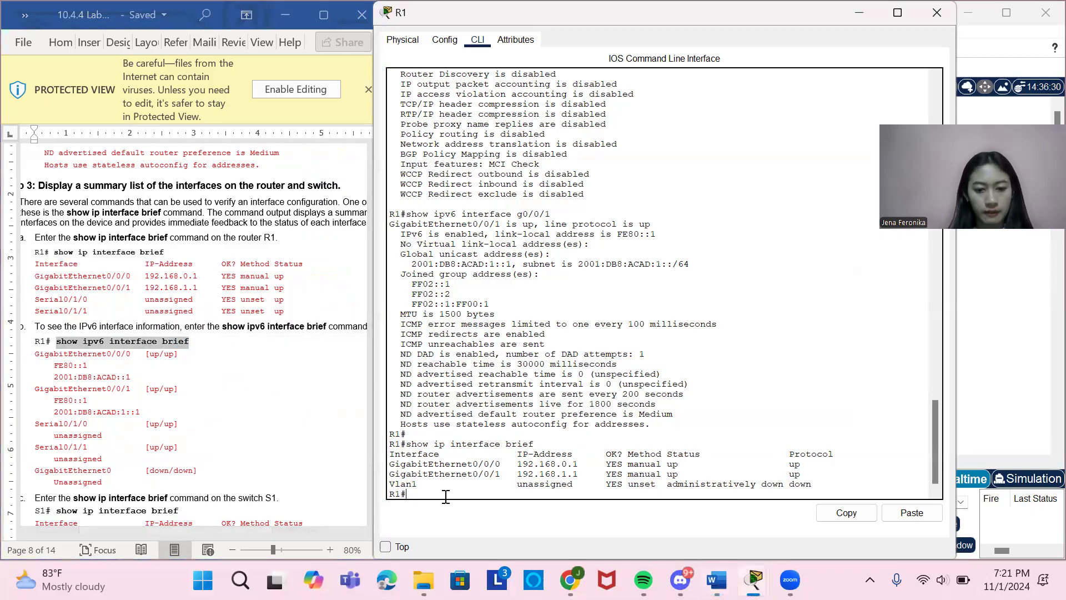
{"action": "key", "text": "ctrl+v"}
{"action": "key", "text": "Return"}
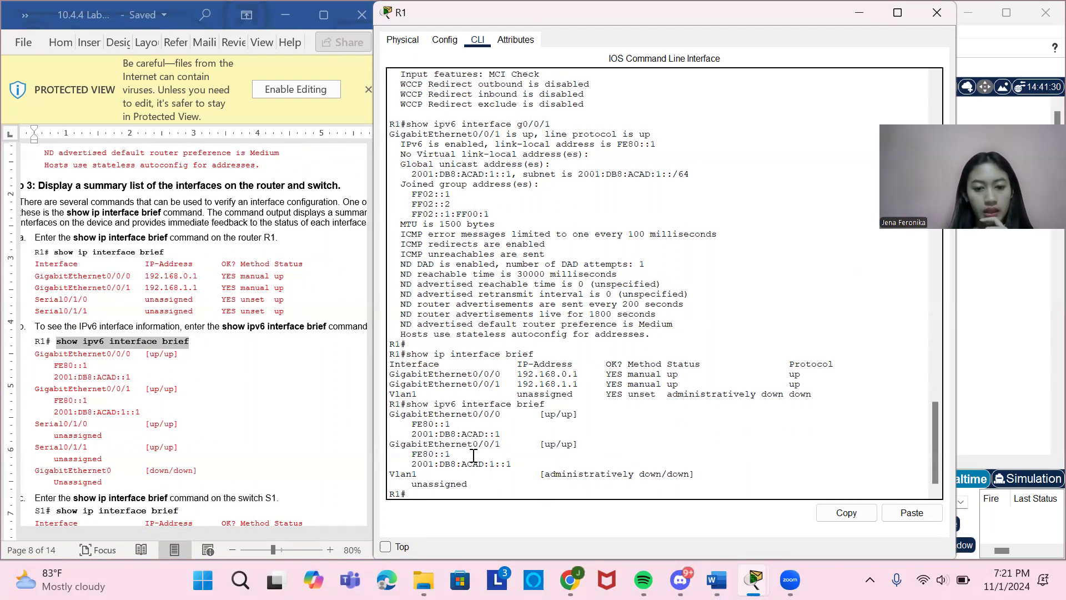
Check part c of the lab document, close R1's window, and open switch S1's command line.
{"action": "scroll", "coordinate": [171, 427], "scroll_direction": "down", "scroll_amount": 2}
{"action": "scroll", "coordinate": [172, 427], "scroll_direction": "down", "scroll_amount": 1}
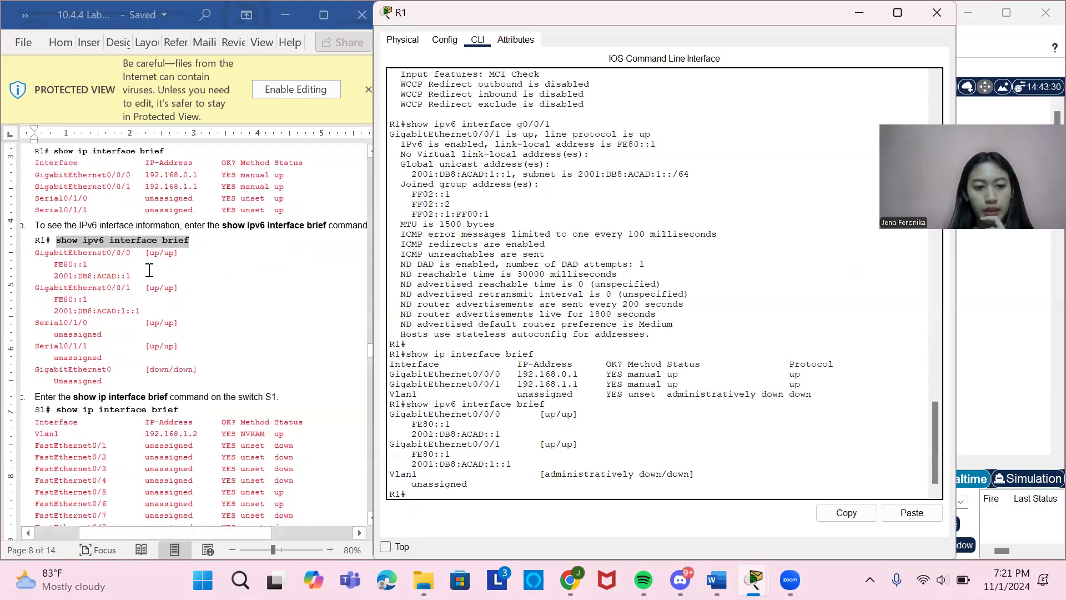
{"action": "scroll", "coordinate": [178, 328], "scroll_direction": "down", "scroll_amount": 1}
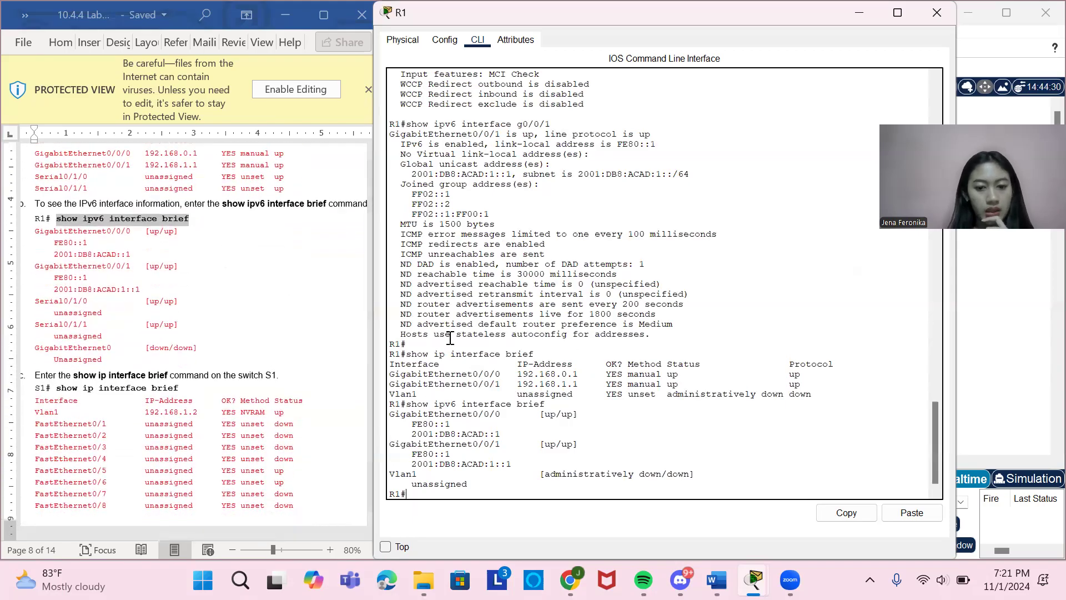
{"action": "scroll", "coordinate": [147, 300], "scroll_direction": "down", "scroll_amount": 2}
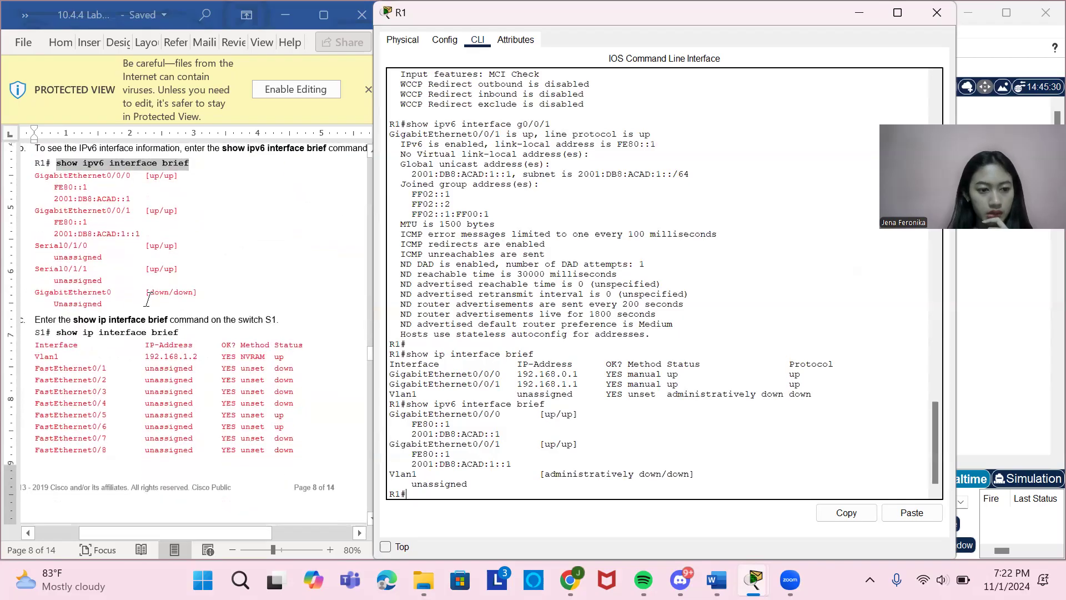
{"action": "scroll", "coordinate": [129, 350], "scroll_direction": "left", "scroll_amount": 2}
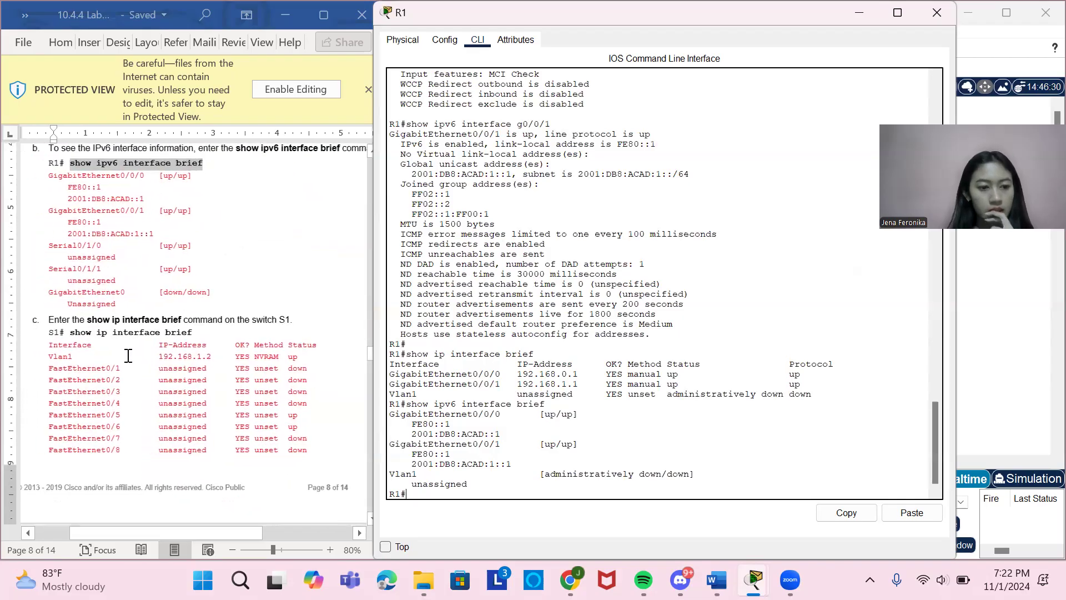
{"action": "left_click", "coordinate": [937, 13]}
{"action": "scroll", "coordinate": [278, 272], "scroll_direction": "up", "scroll_amount": 5}
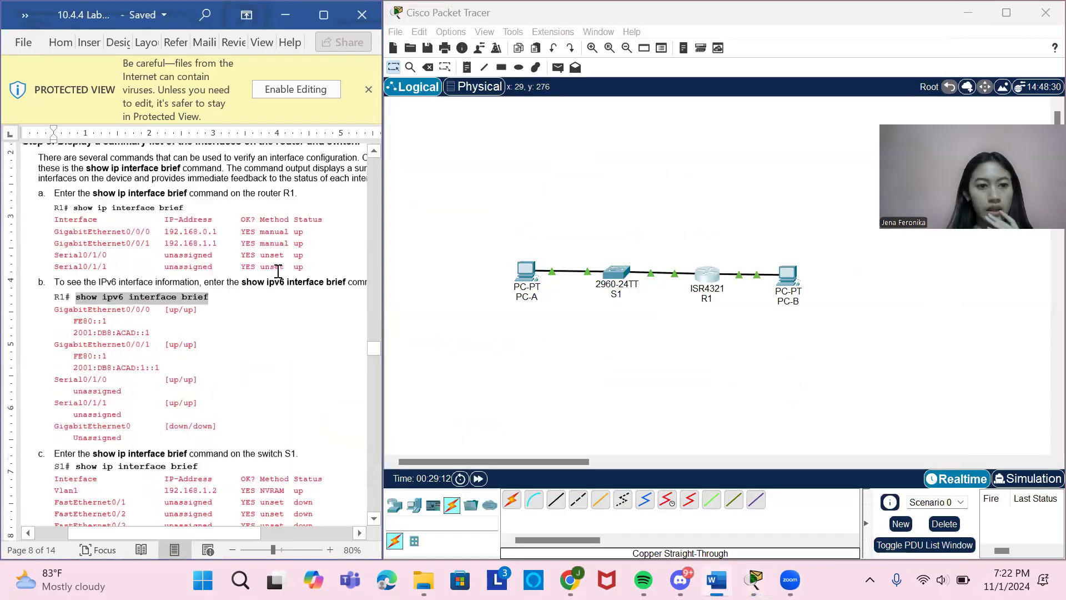
{"action": "scroll", "coordinate": [277, 271], "scroll_direction": "up", "scroll_amount": 1}
{"action": "scroll", "coordinate": [278, 271], "scroll_direction": "down", "scroll_amount": 3}
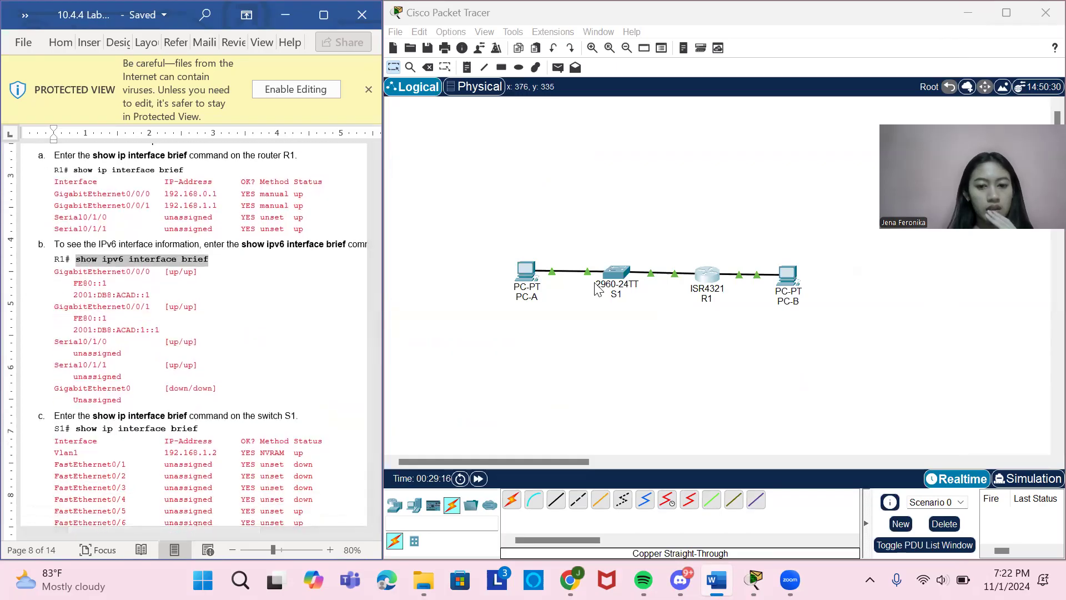
{"action": "left_click", "coordinate": [616, 272]}
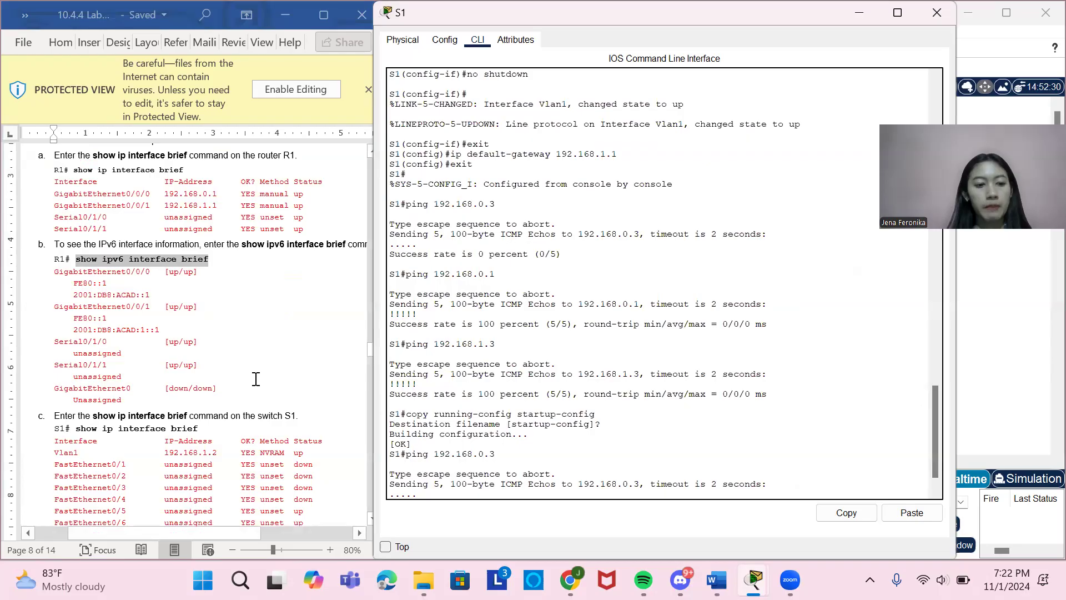
Copy the show ip interface brief command from part c of the lab document and run it on S1.
{"action": "scroll", "coordinate": [254, 376], "scroll_direction": "down", "scroll_amount": 2}
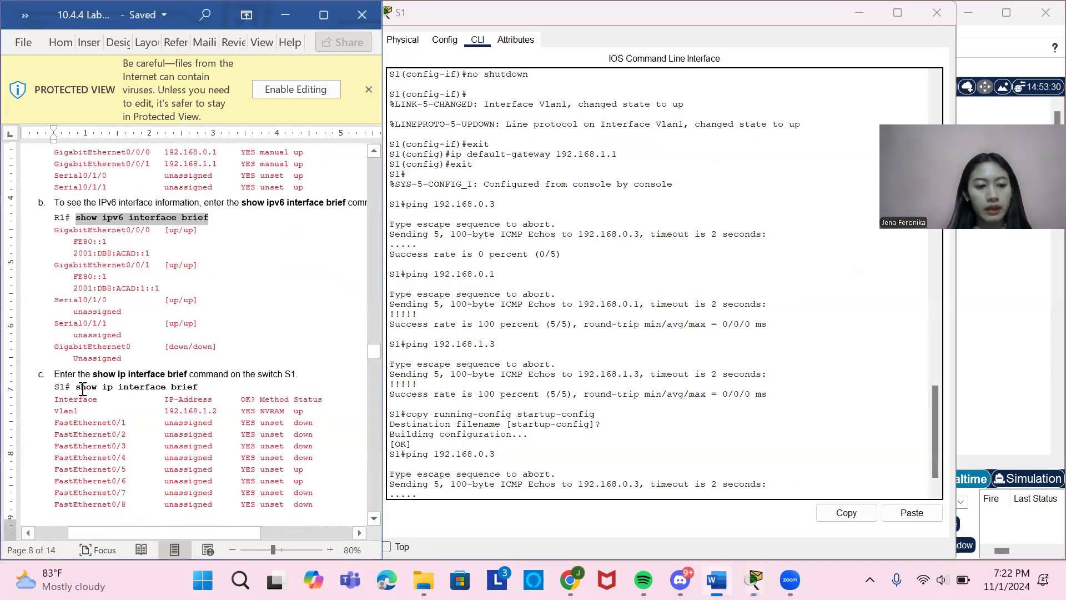
{"action": "left_click_drag", "start_coordinate": [65, 387], "coordinate": [158, 396]}
{"action": "left_click", "coordinate": [157, 395]}
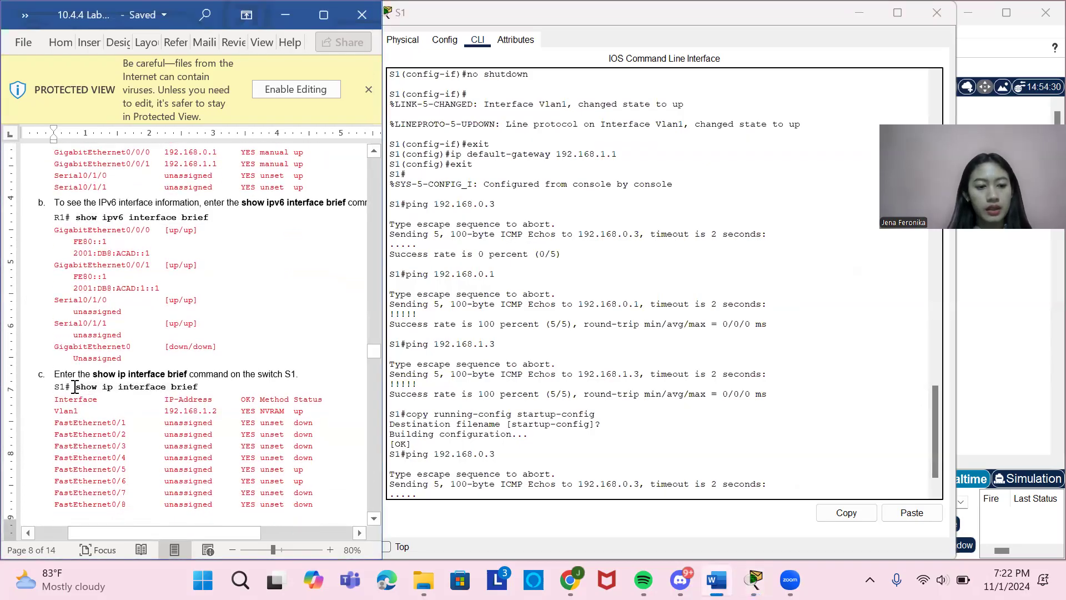
{"action": "left_click_drag", "start_coordinate": [76, 387], "coordinate": [194, 387]}
{"action": "key", "text": "ctrl+c"}
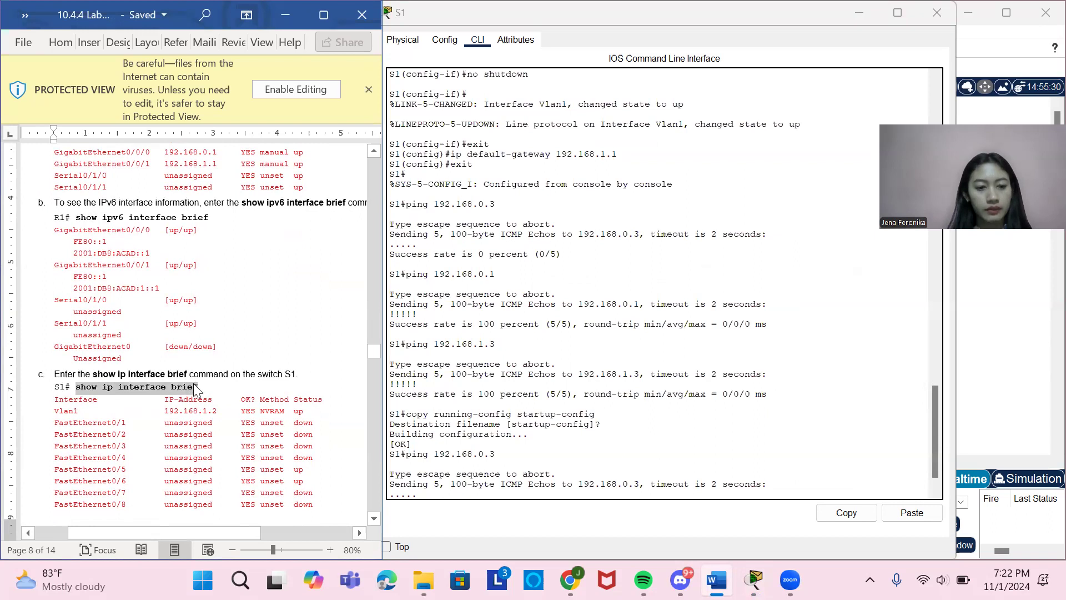
{"action": "left_click", "coordinate": [437, 496]}
{"action": "right_click", "coordinate": [436, 494]}
{"action": "left_click", "coordinate": [476, 520]}
{"action": "key", "text": "Return"}
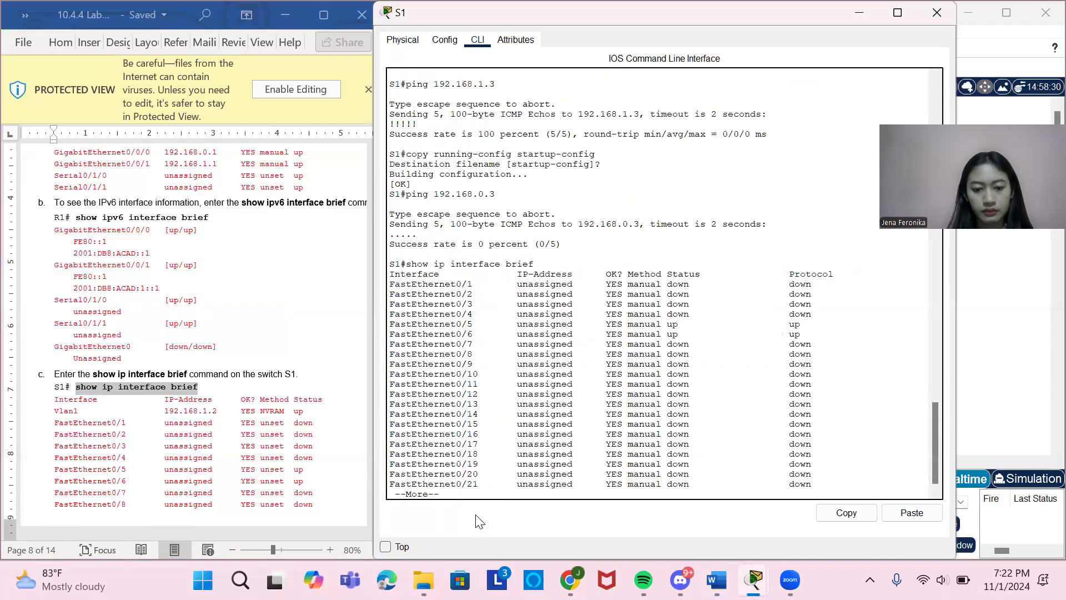
Page through the remaining show ip interface brief output on S1 until the command prompt returns.
{"action": "key", "text": "Return"}
{"action": "key", "text": "Return"}
{"action": "key", "text": "Return"}
{"action": "key", "text": "Return"}
{"action": "key", "text": "Return"}
{"action": "key", "text": "Return"}
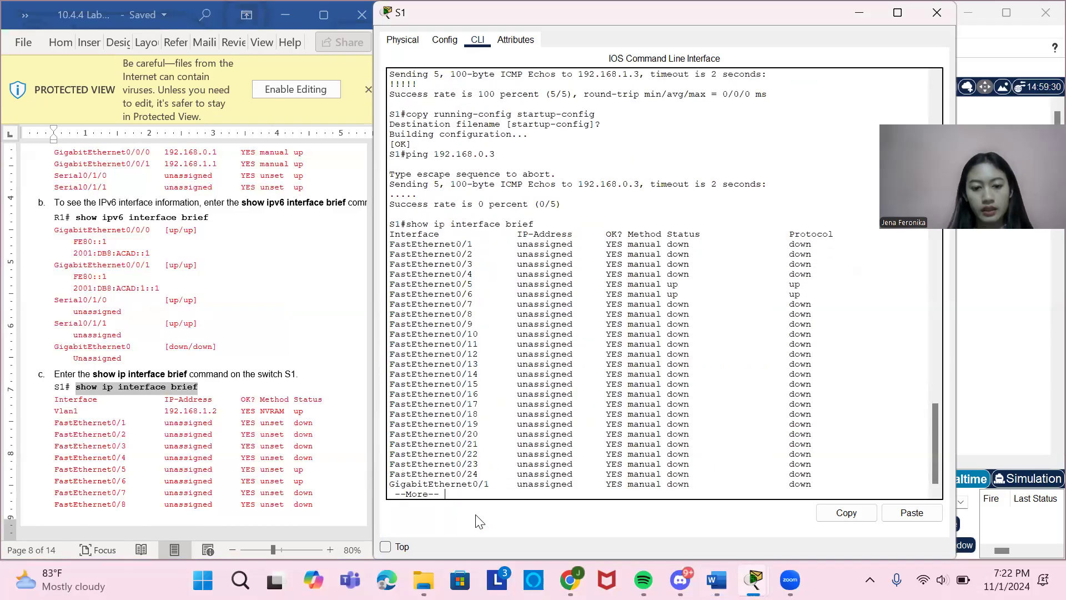
{"action": "key", "text": "Return"}
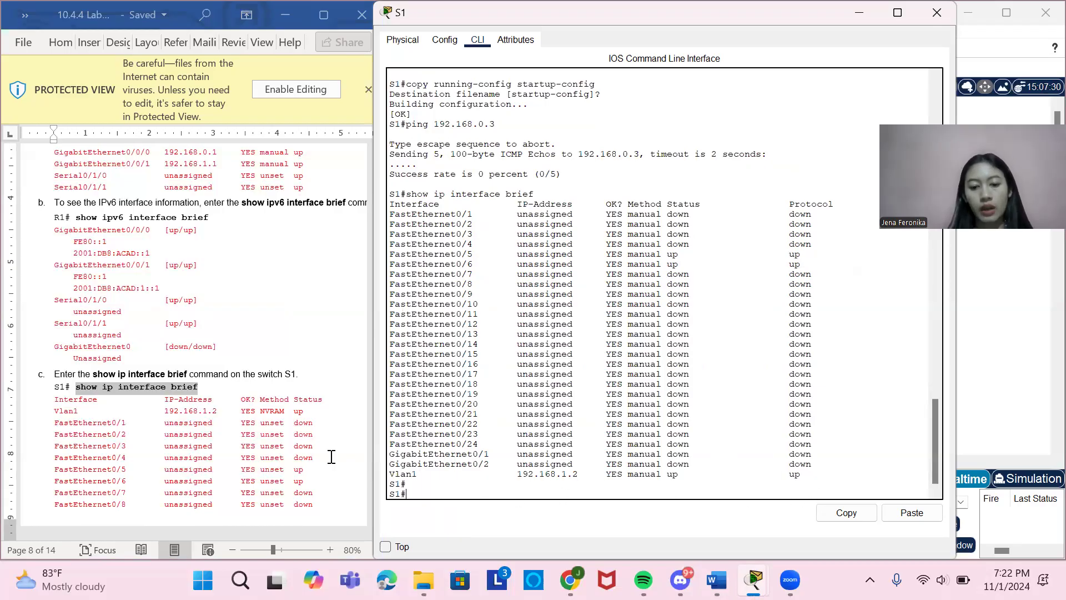
Look through the rest of the lab document, close S1's window, and return to the document's topology and addressing table.
{"action": "scroll", "coordinate": [320, 454], "scroll_direction": "down", "scroll_amount": 6}
{"action": "scroll", "coordinate": [320, 454], "scroll_direction": "down", "scroll_amount": 1}
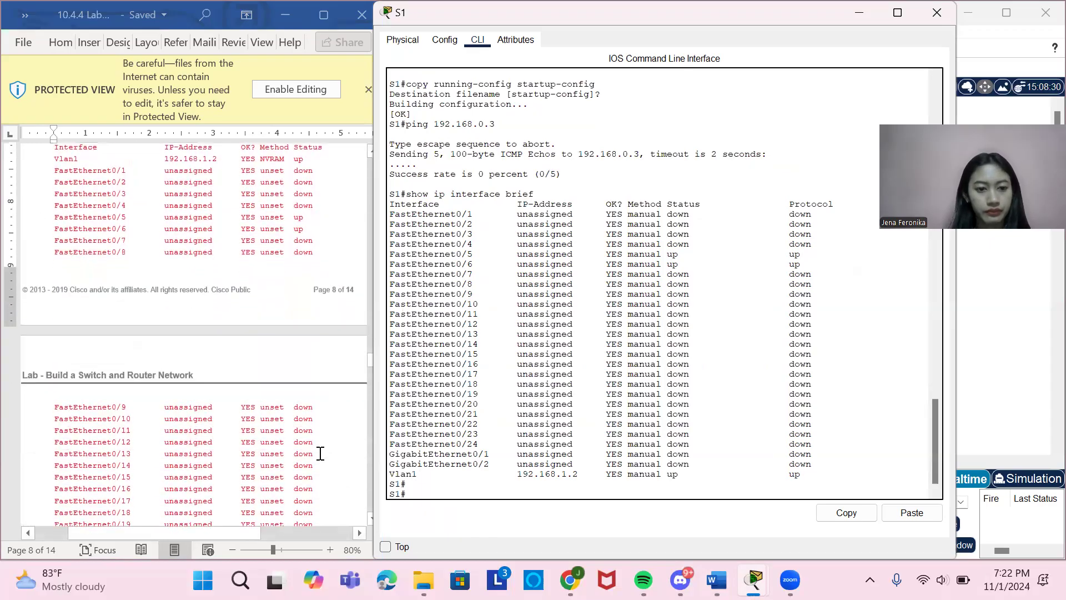
{"action": "scroll", "coordinate": [321, 454], "scroll_direction": "down", "scroll_amount": 2}
{"action": "scroll", "coordinate": [320, 454], "scroll_direction": "down", "scroll_amount": 5}
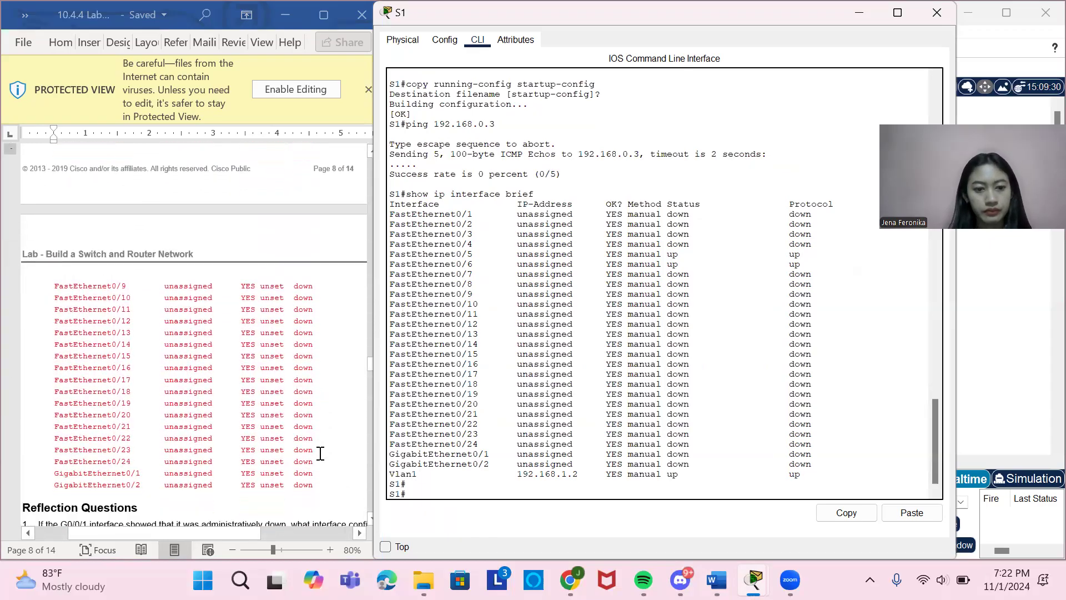
{"action": "scroll", "coordinate": [320, 453], "scroll_direction": "down", "scroll_amount": 6}
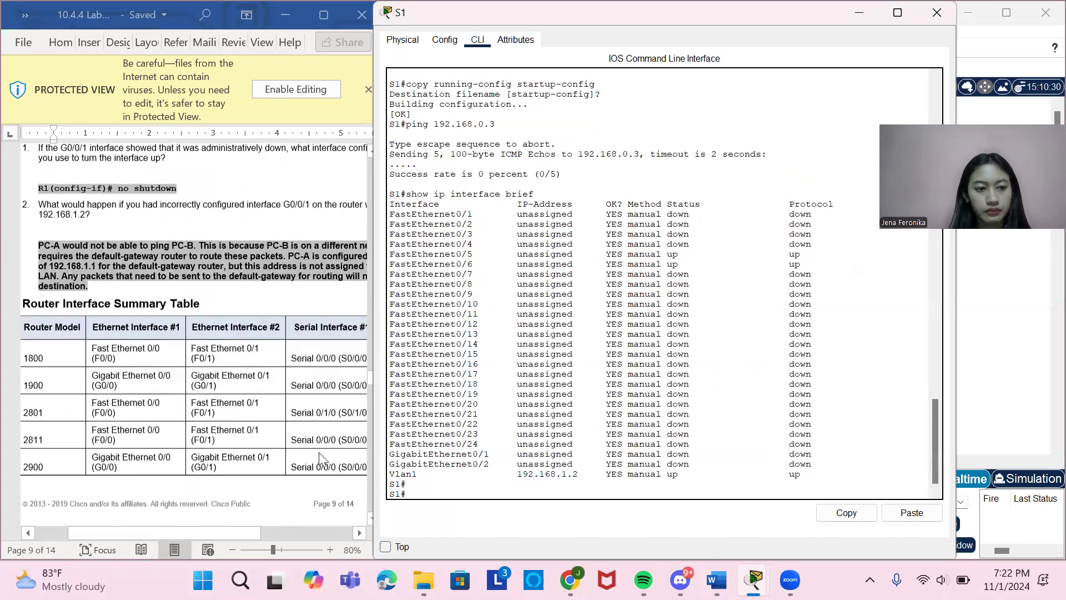
{"action": "left_click", "coordinate": [936, 12]}
{"action": "scroll", "coordinate": [208, 378], "scroll_direction": "down", "scroll_amount": 18}
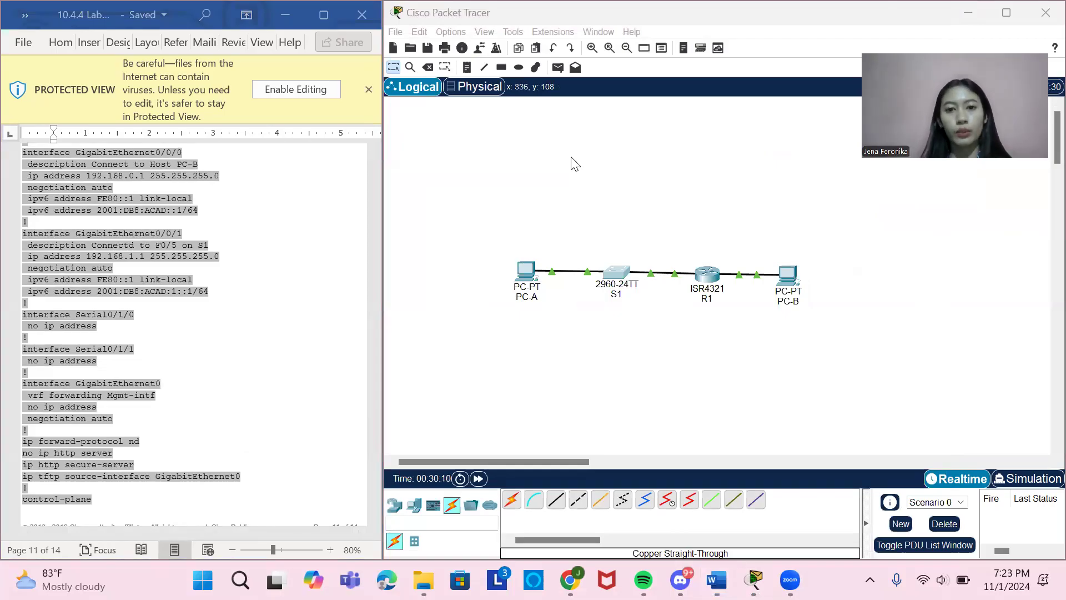
{"action": "scroll", "coordinate": [183, 333], "scroll_direction": "up", "scroll_amount": 20}
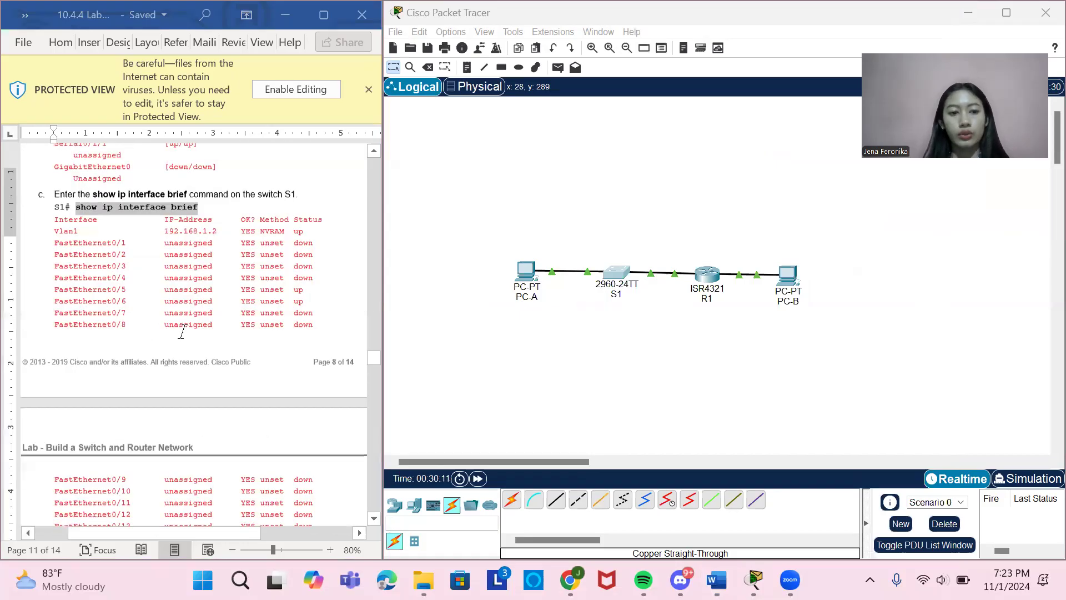
{"action": "scroll", "coordinate": [183, 335], "scroll_direction": "up", "scroll_amount": 20}
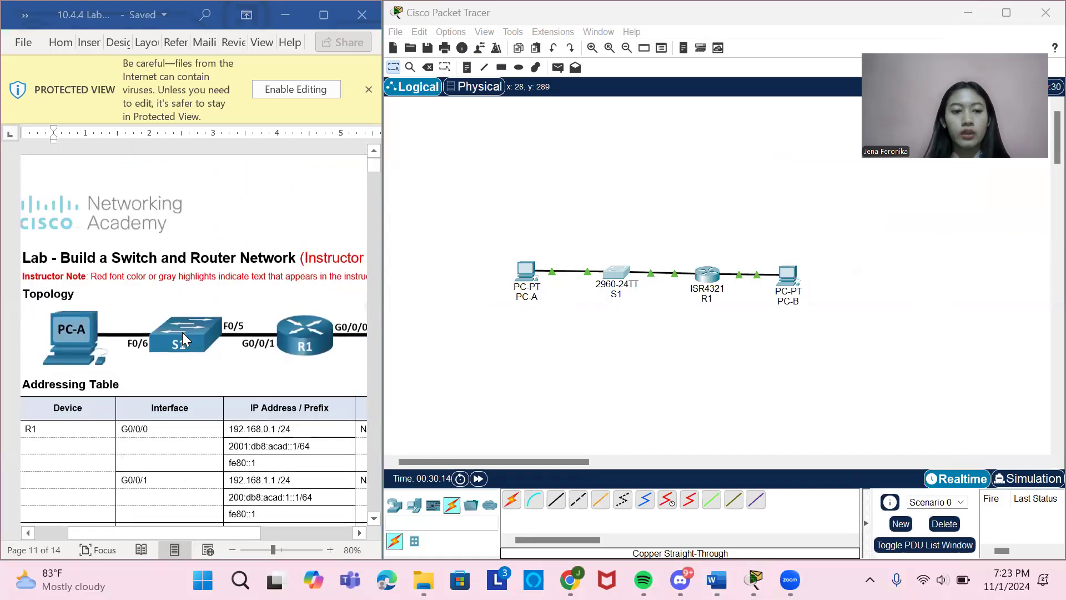